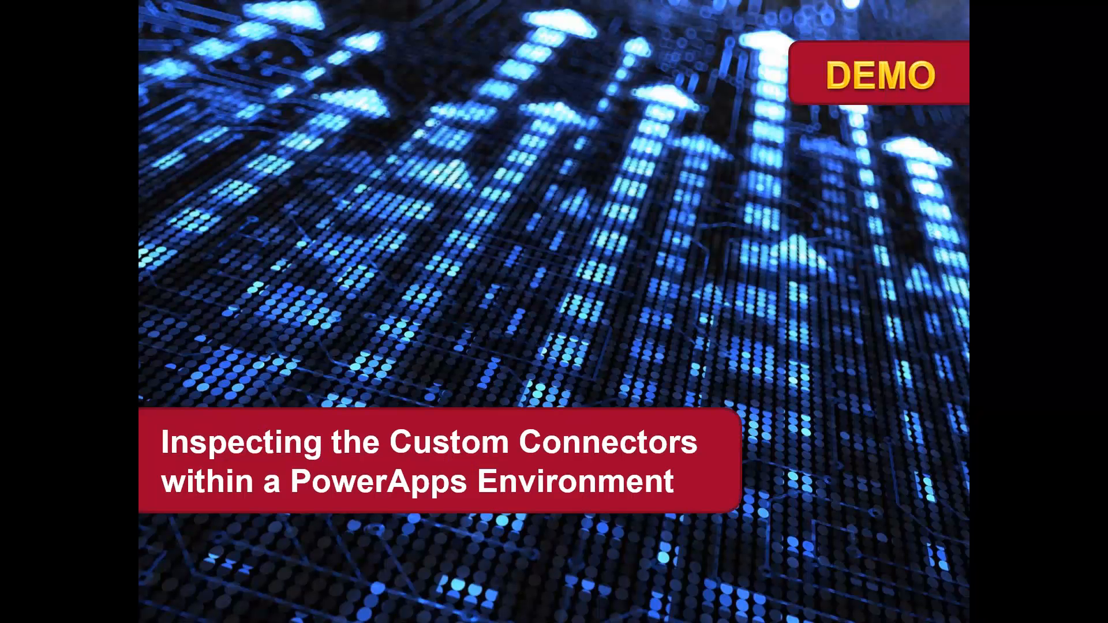
- Switch to Chrome, open the Custom connectors page in PowerApps and view the list of available environments
{"action": "key", "text": "alt+Tab"}
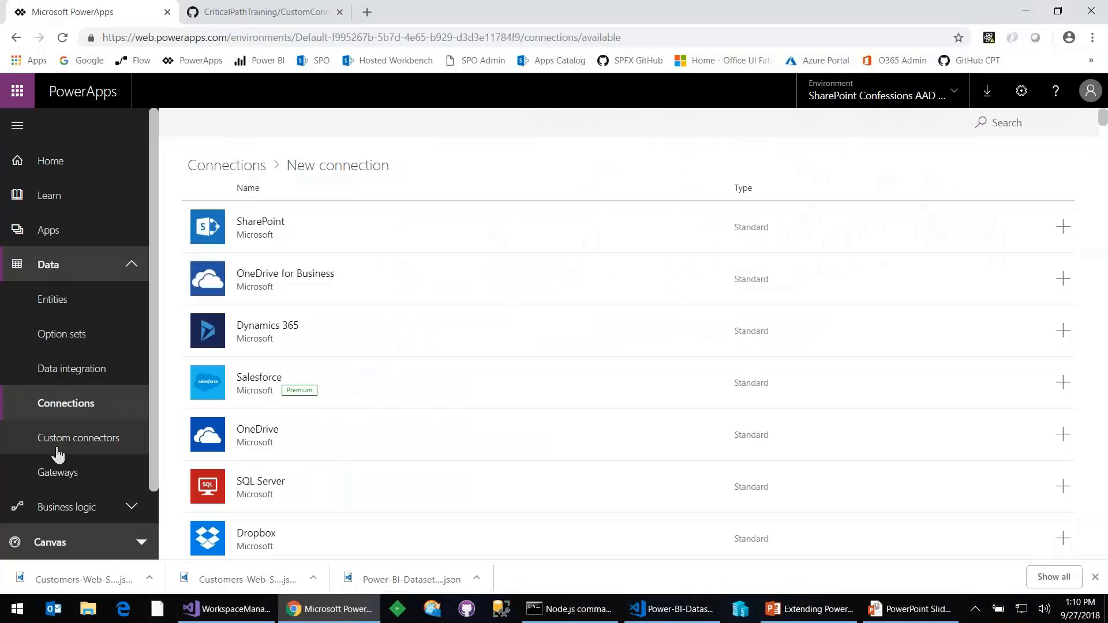
{"action": "left_click", "coordinate": [53, 441]}
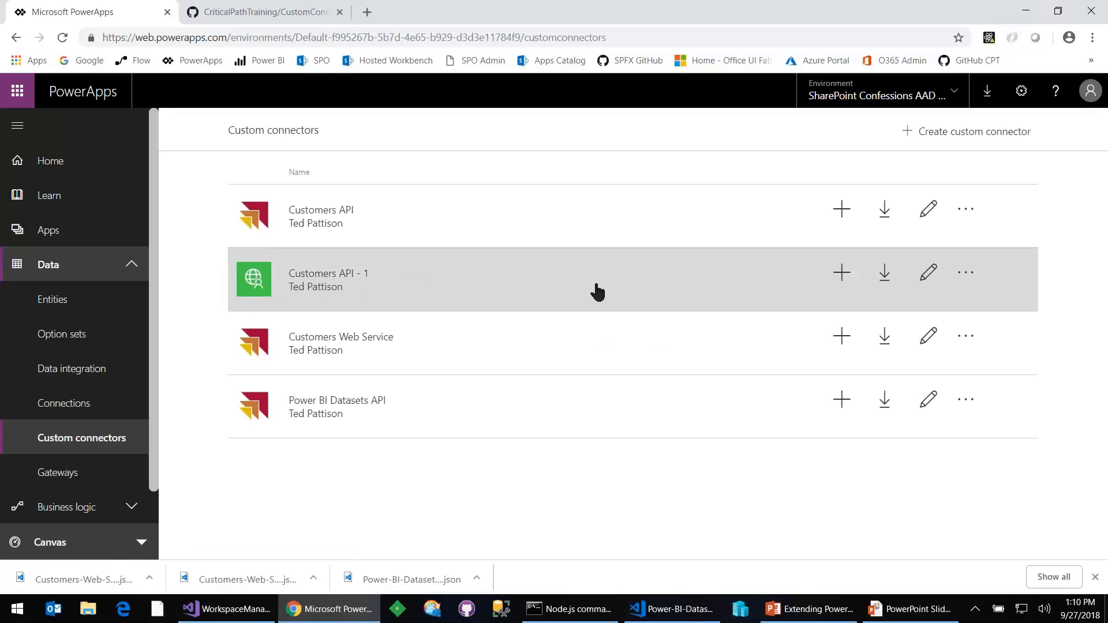
{"action": "left_click", "coordinate": [948, 99]}
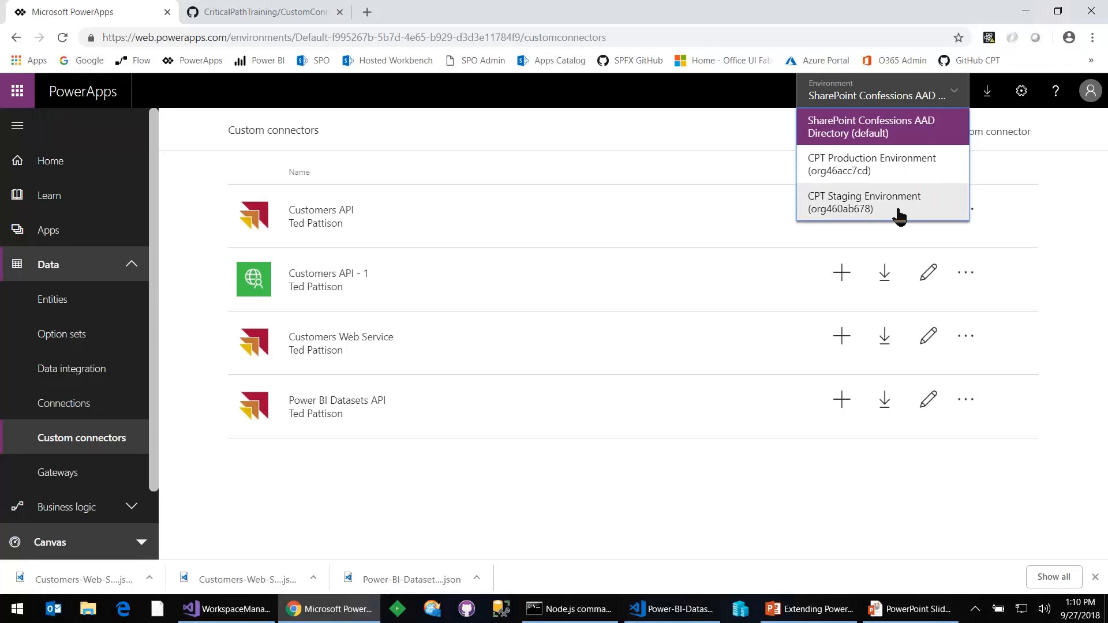
{"action": "left_click", "coordinate": [739, 89]}
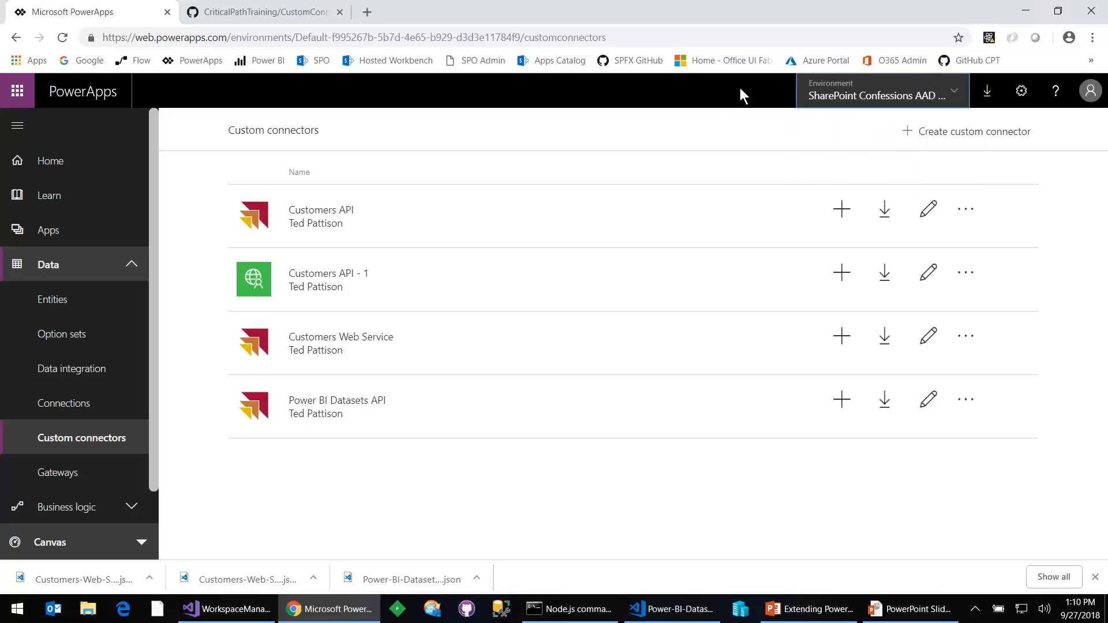
- Open the PowerApps Admin center, view its data loss prevention policies and expand the Tenant options
{"action": "left_click", "coordinate": [1022, 92]}
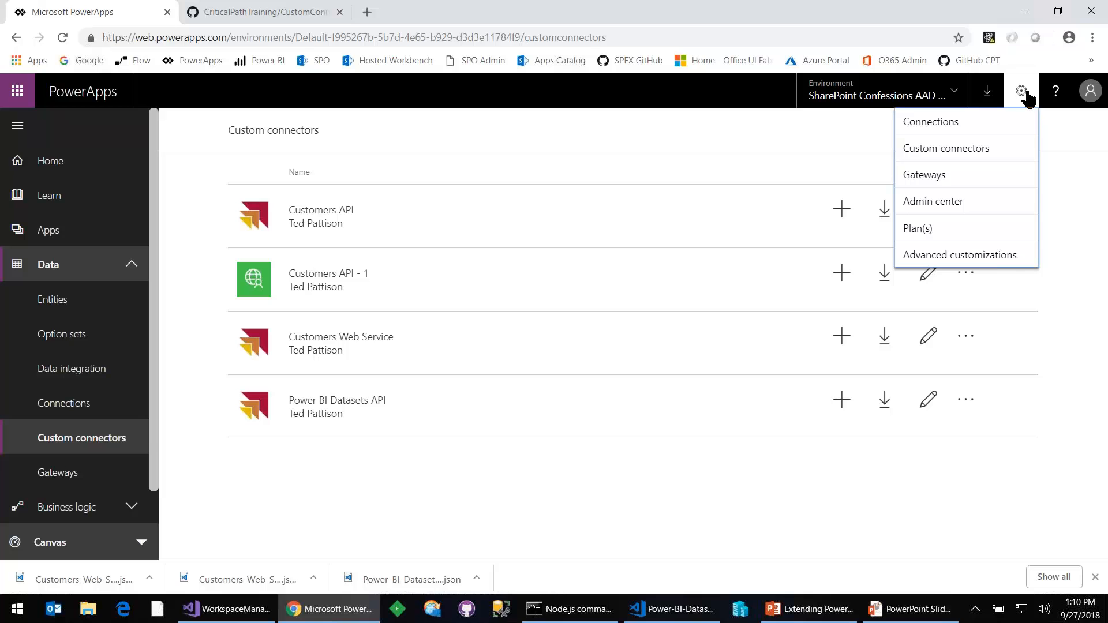
{"action": "left_click", "coordinate": [956, 205]}
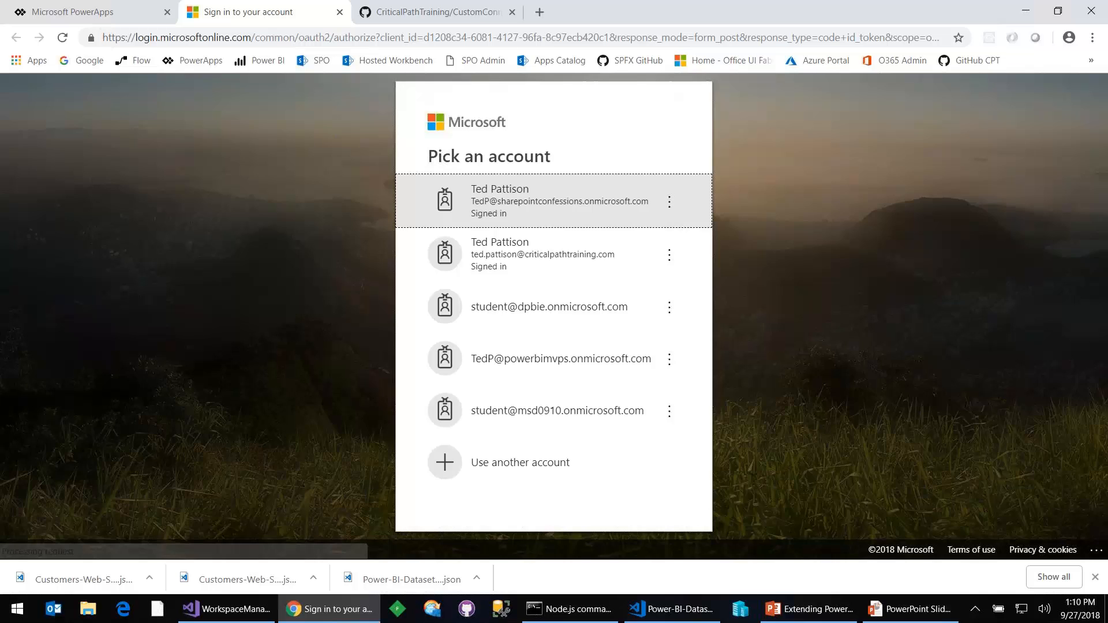
{"action": "left_click", "coordinate": [521, 210]}
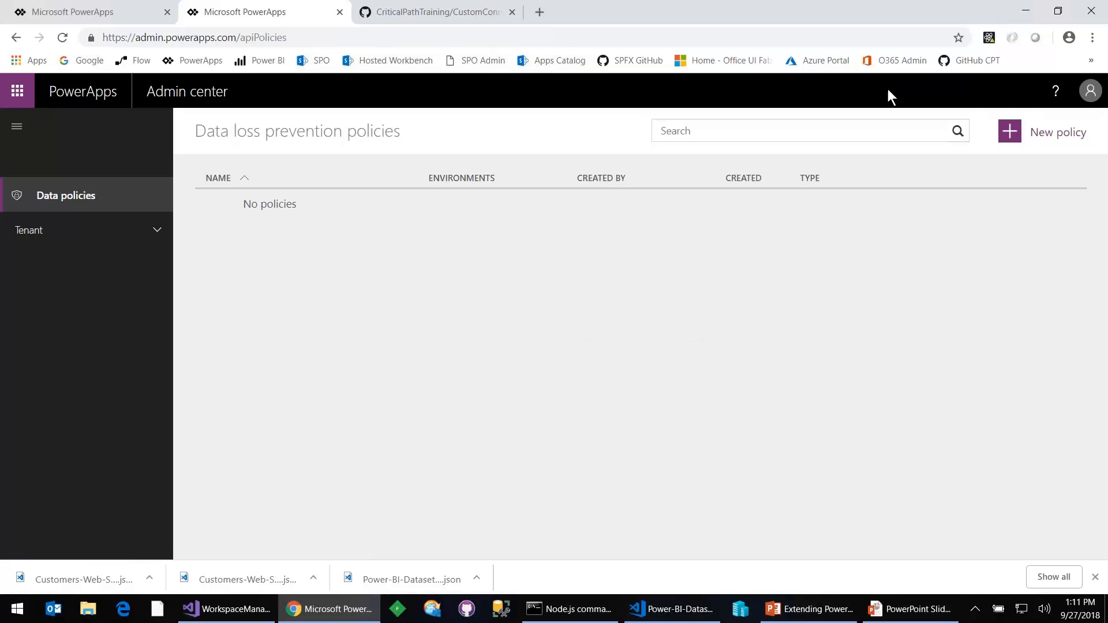
{"action": "left_click", "coordinate": [87, 237]}
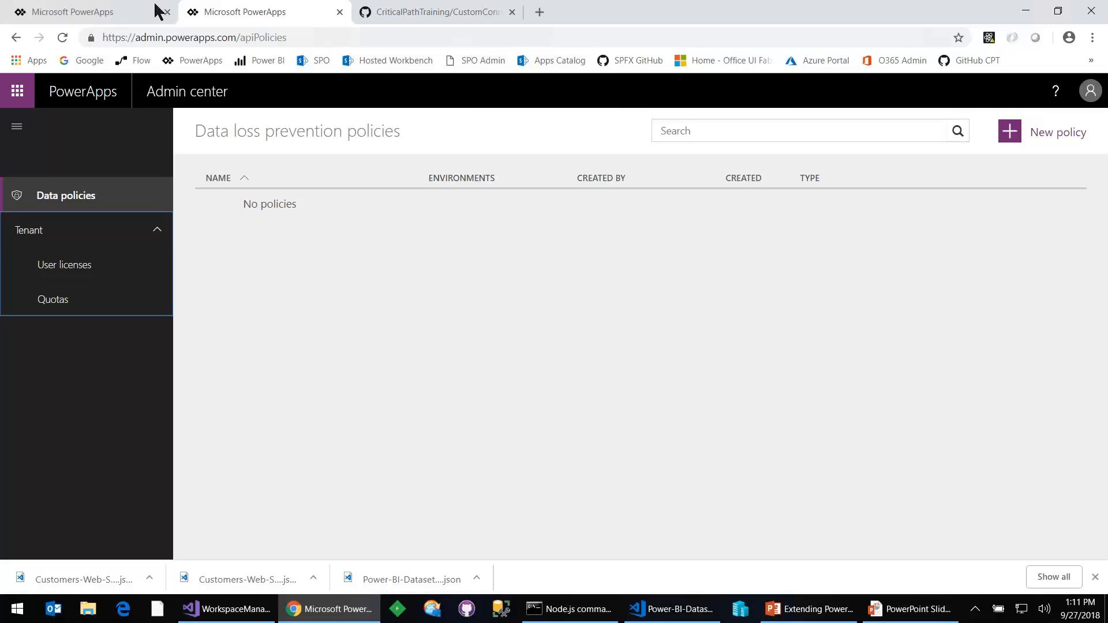
- Load the PowerApps home page in the Admin center's browser tab and view the list of environments
{"action": "left_click", "coordinate": [131, 9]}
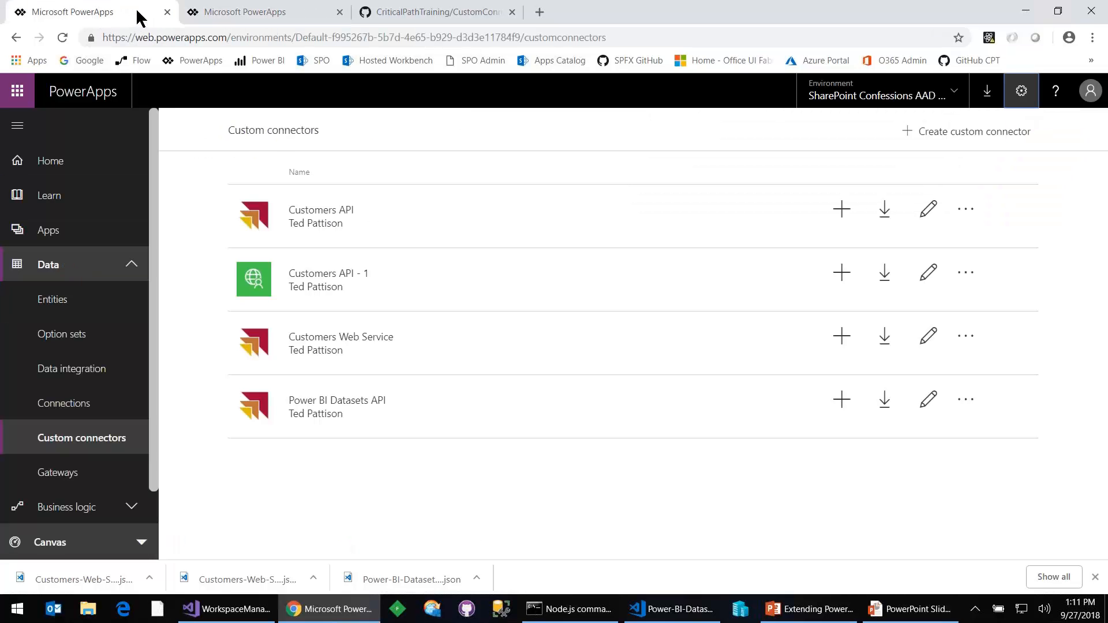
{"action": "left_click", "coordinate": [216, 11]}
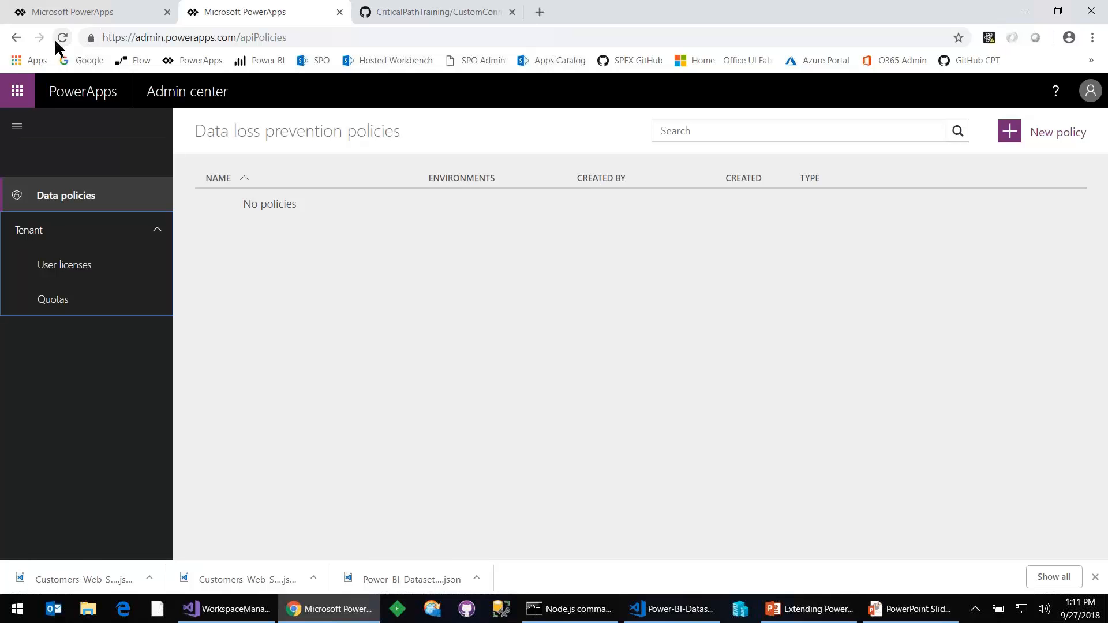
{"action": "left_click", "coordinate": [17, 39]}
{"action": "left_click", "coordinate": [198, 60]}
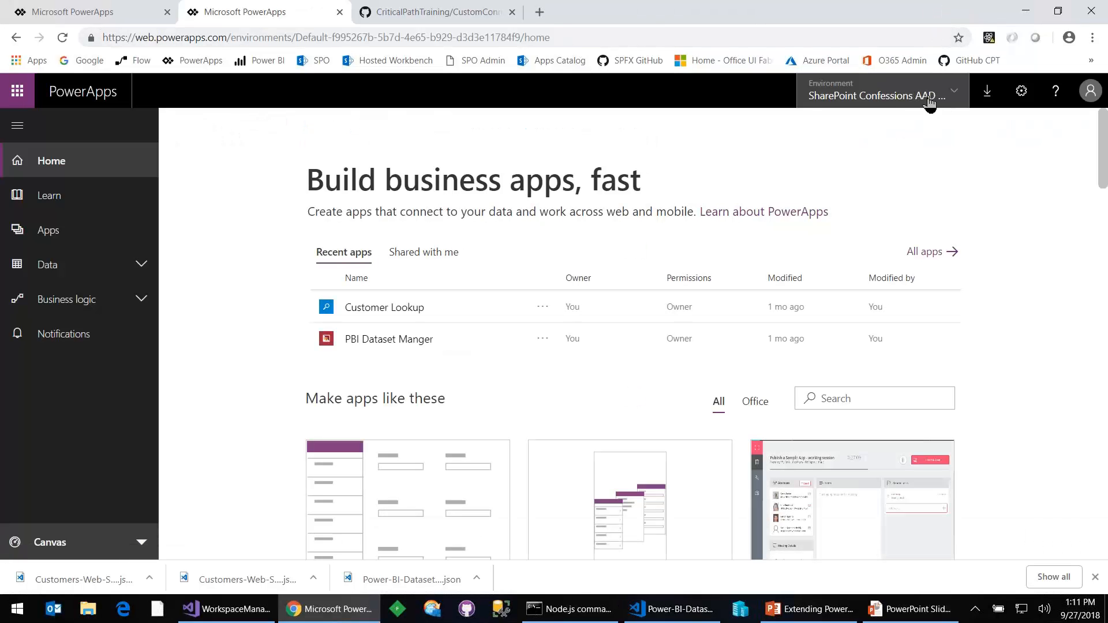
{"action": "left_click", "coordinate": [929, 103]}
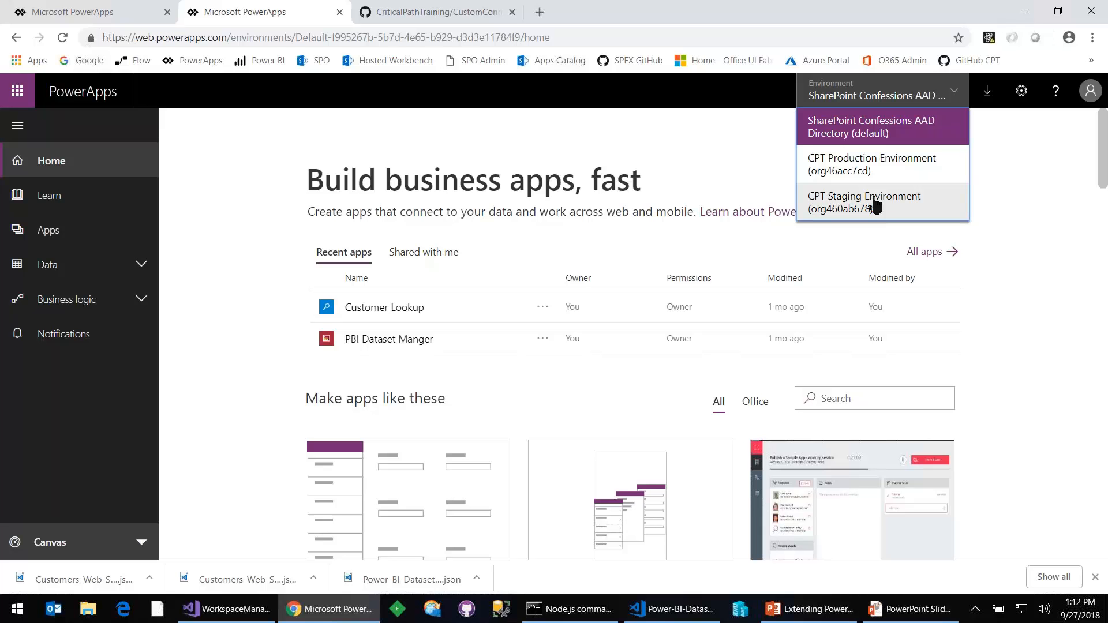
- Return to the PowerPoint slide show and advance from the Agenda through the slides to Defining Requests
{"action": "left_click", "coordinate": [91, 403]}
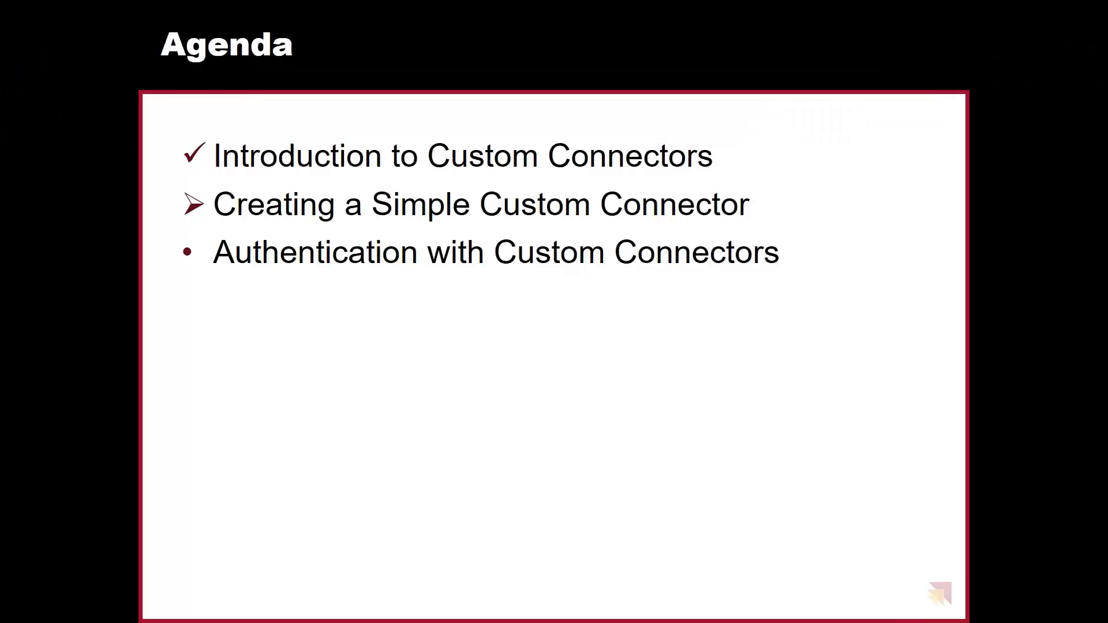
{"action": "key", "text": "Right"}
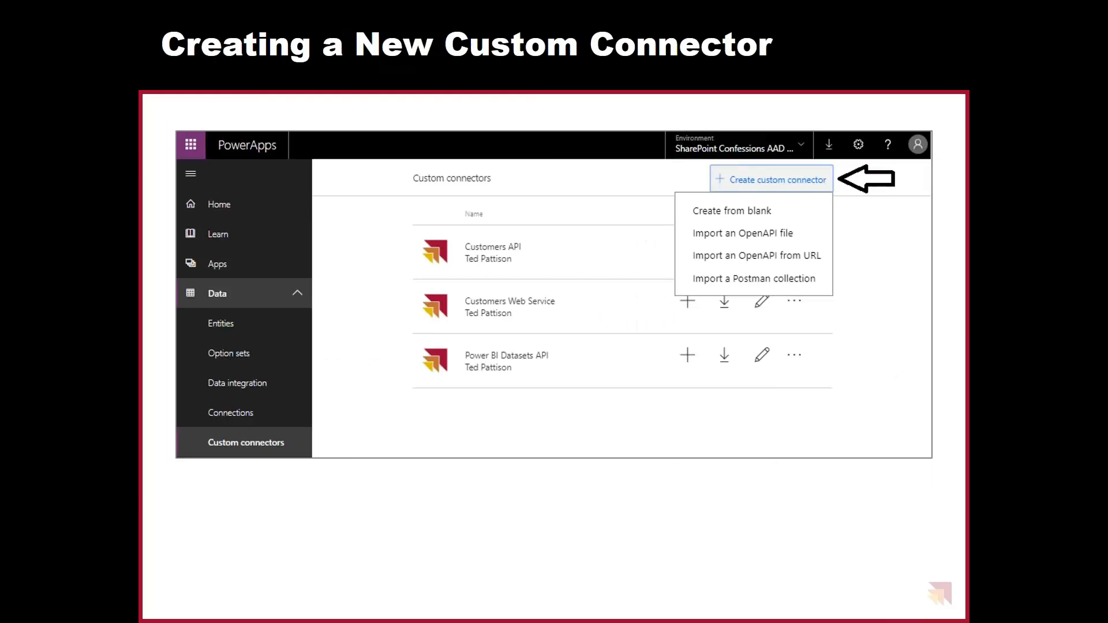
- Switch back to PowerApps in Chrome and open the Custom connectors list under Data
{"action": "key", "text": "alt+Tab"}
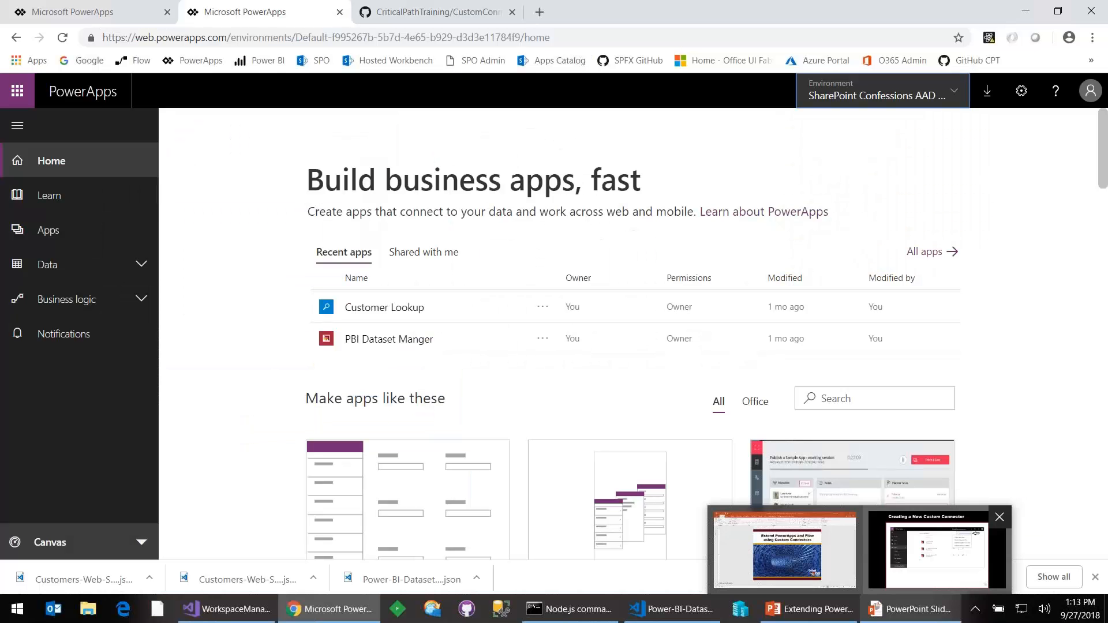
{"action": "left_click", "coordinate": [103, 267]}
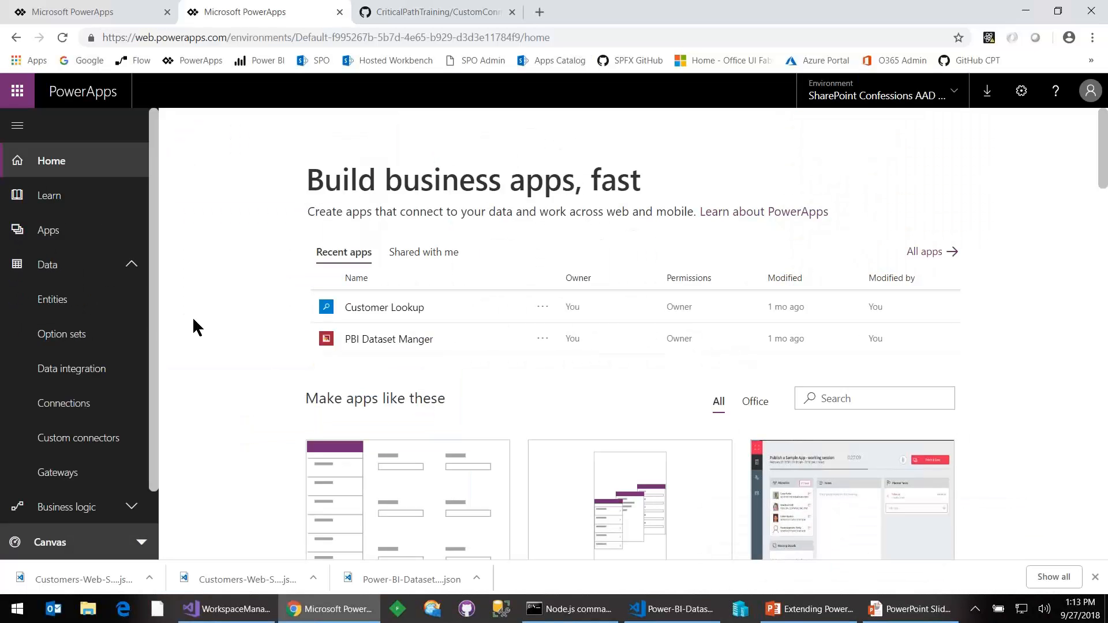
{"action": "left_click", "coordinate": [89, 440]}
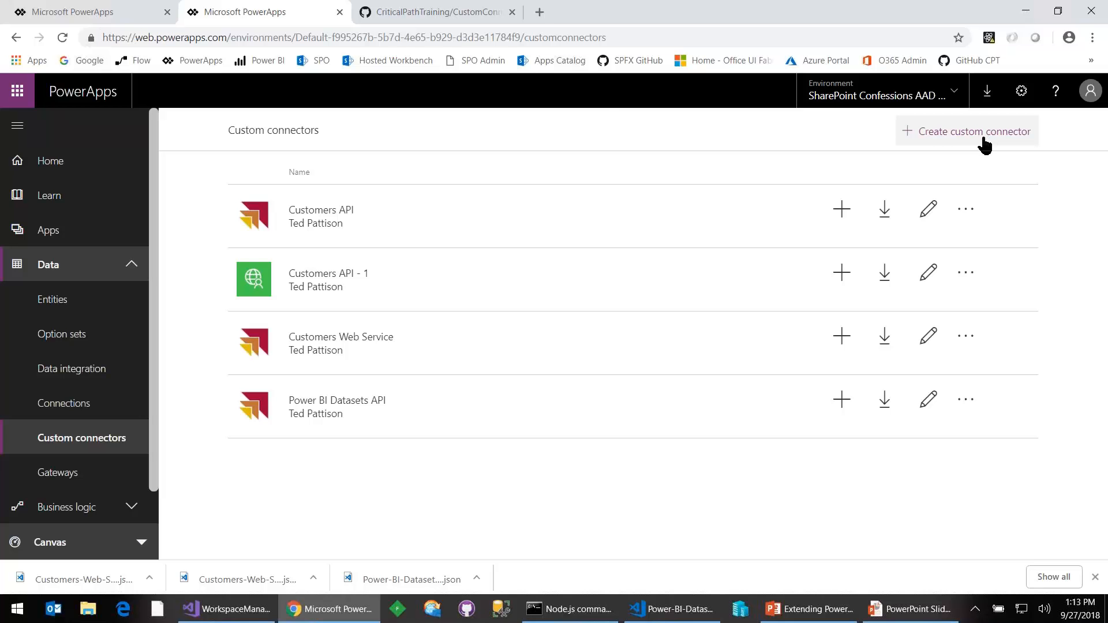
{"action": "left_click", "coordinate": [540, 12]}
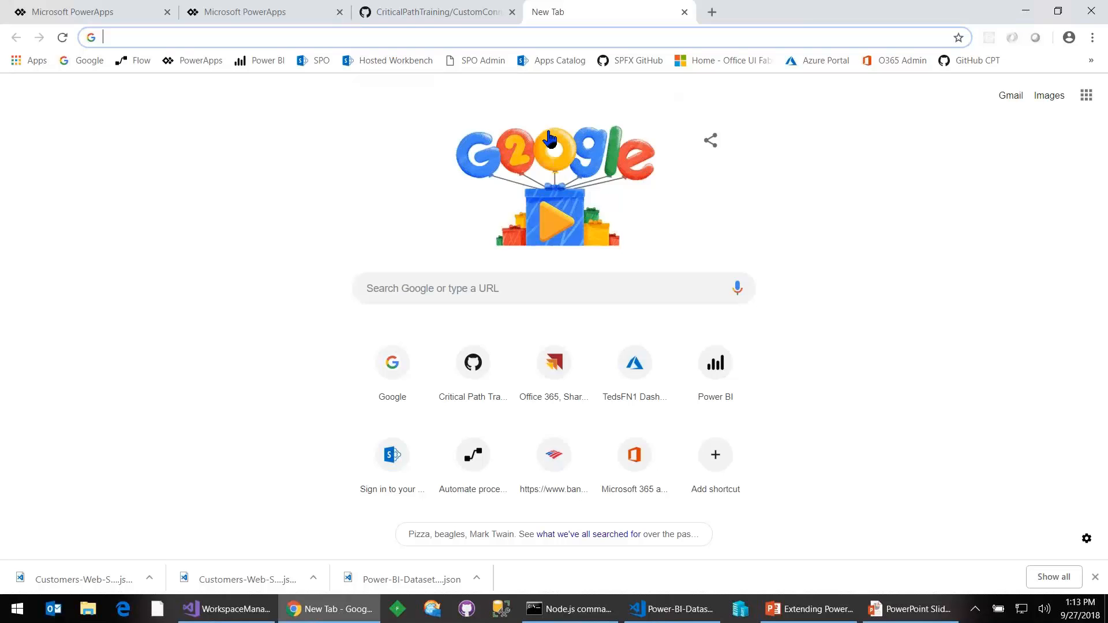
{"action": "type", "text": "https:"}
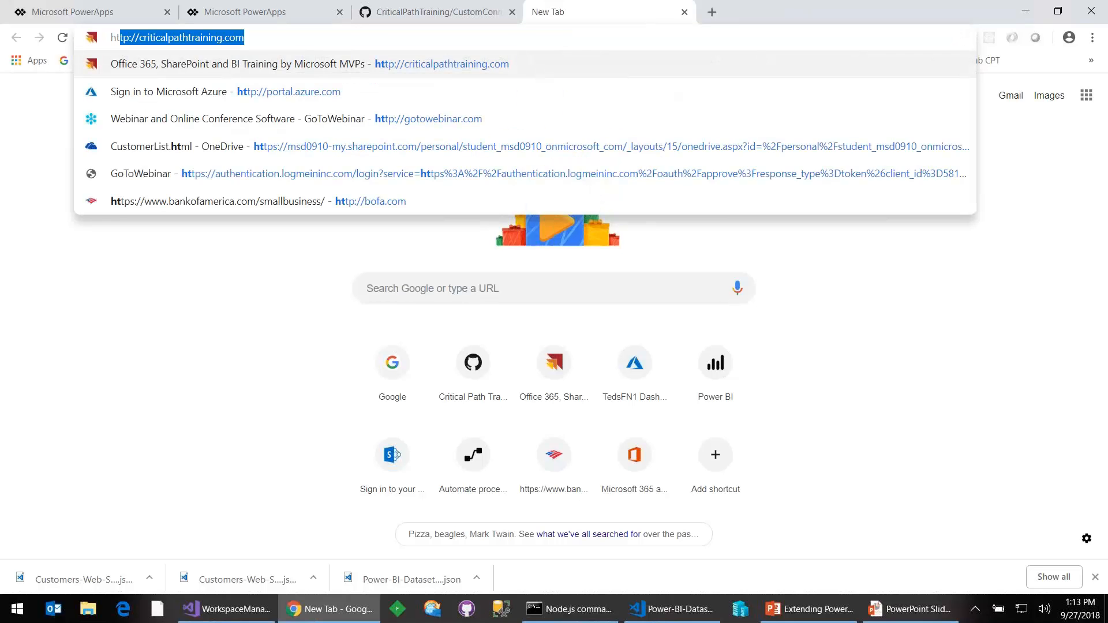
{"action": "type", "text": "//"}
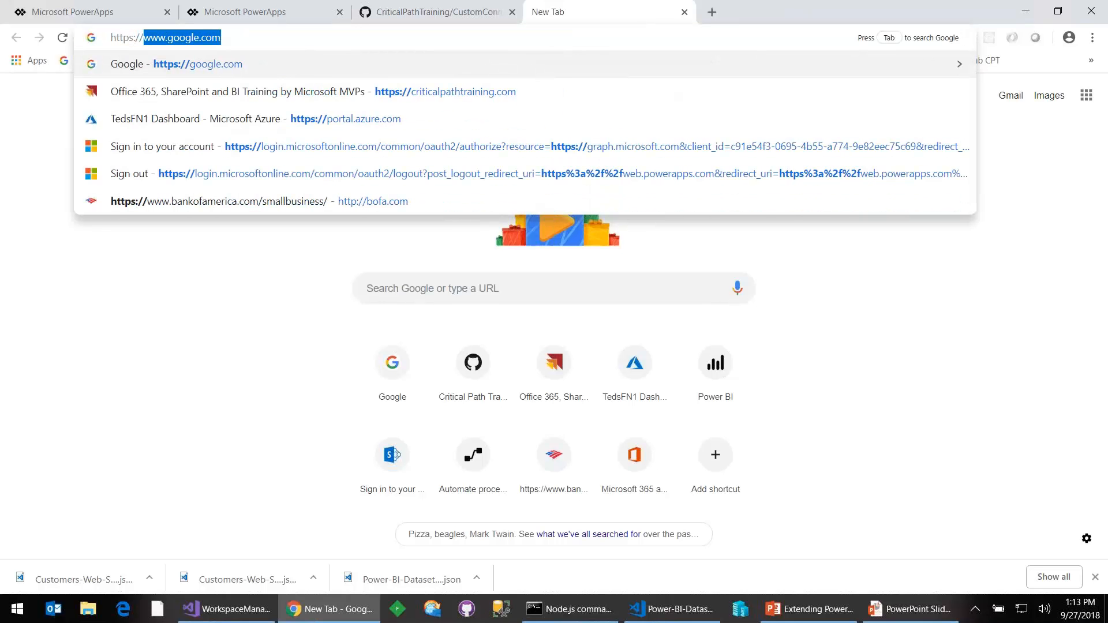
{"action": "type", "text": "sub"}
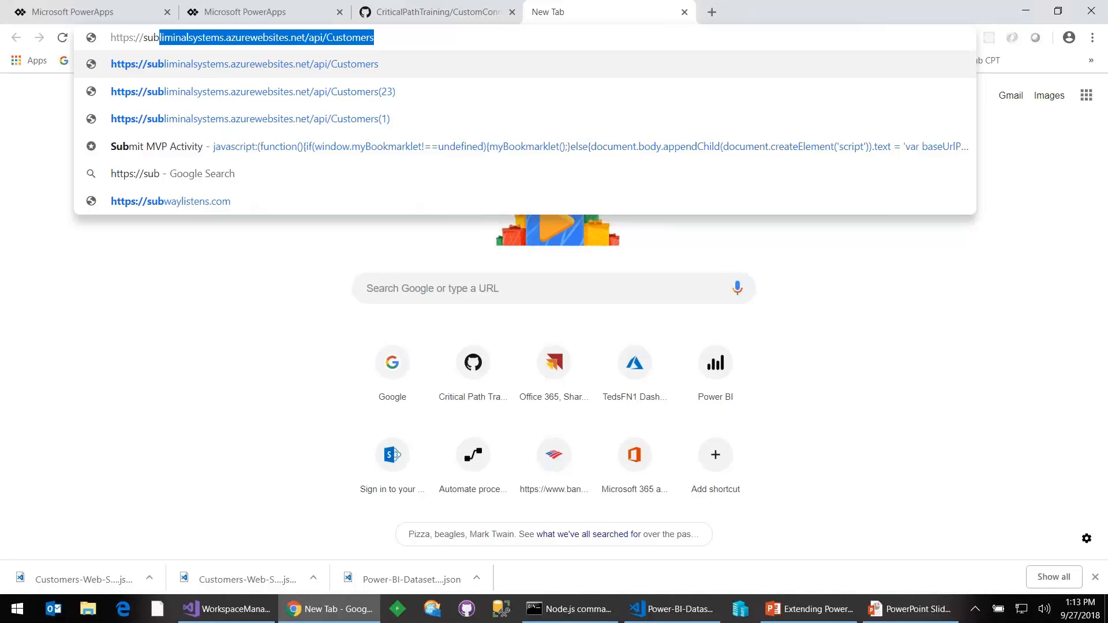
{"action": "key", "text": "Return"}
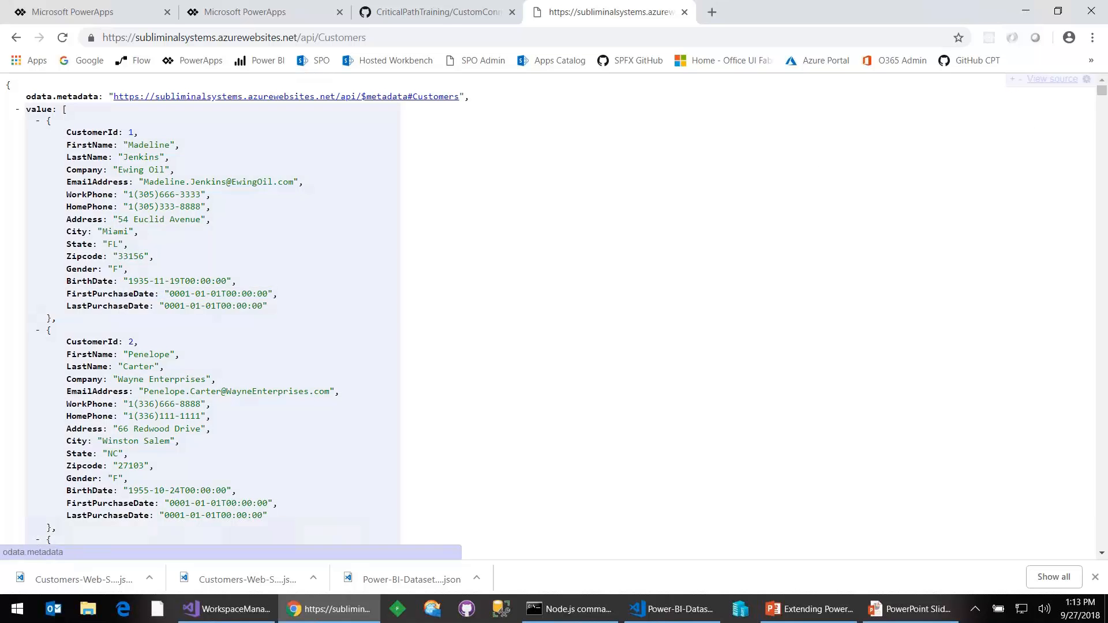
- View the installed Chrome extensions, including JSONView, and close the extensions page
{"action": "left_click", "coordinate": [1092, 39]}
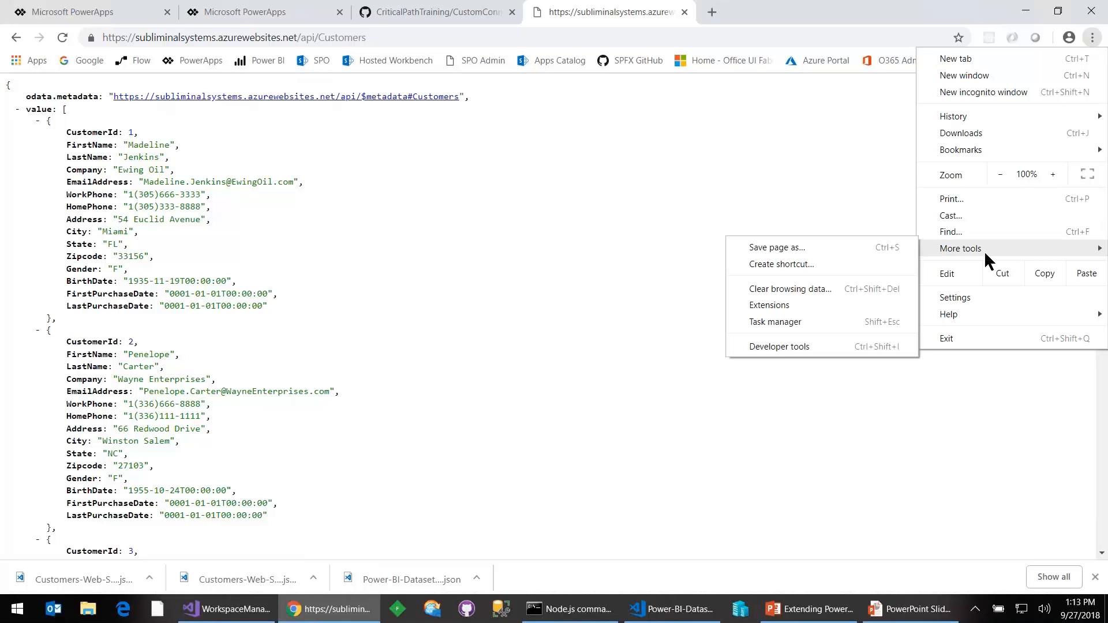
{"action": "left_click", "coordinate": [837, 304]}
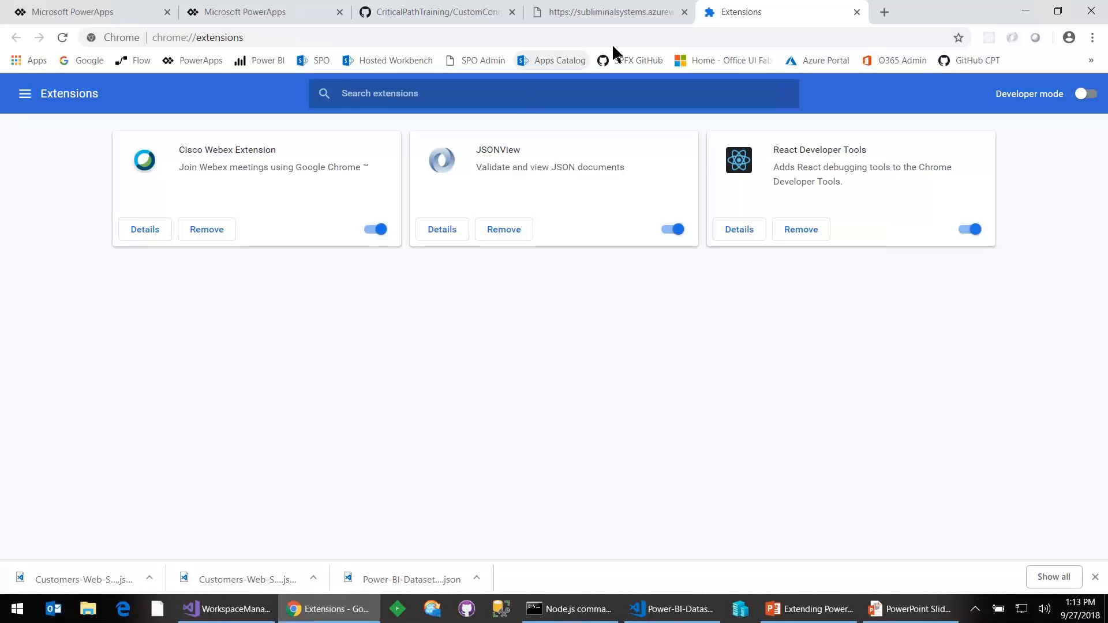
{"action": "key", "text": "ctrl+w"}
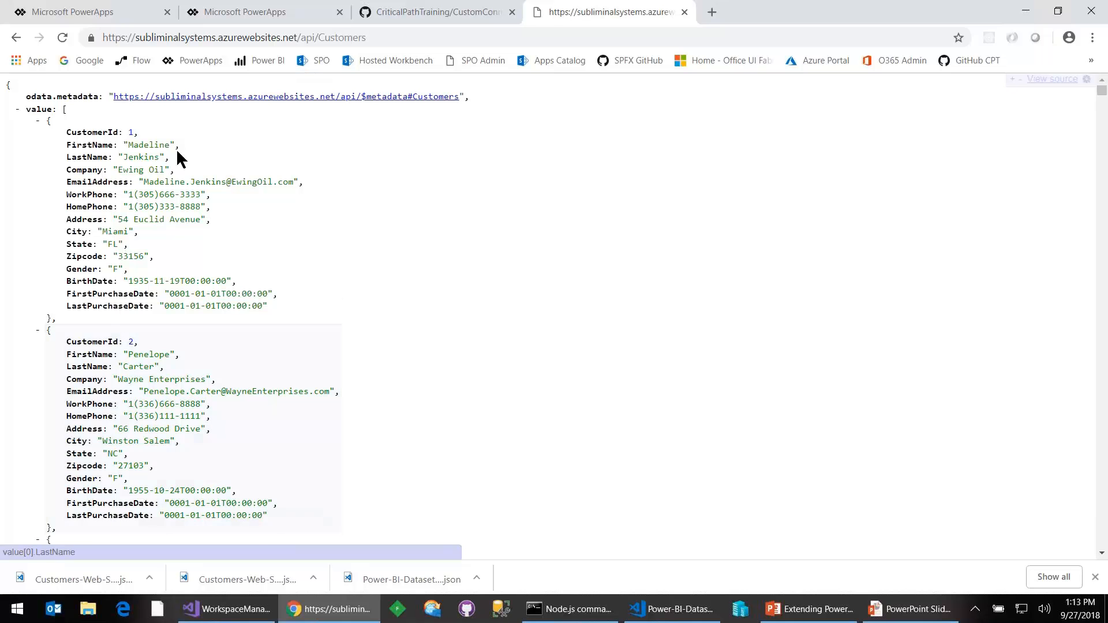
- Copy the Customers API address from the browser into a new Notepad document
{"action": "left_click", "coordinate": [403, 37]}
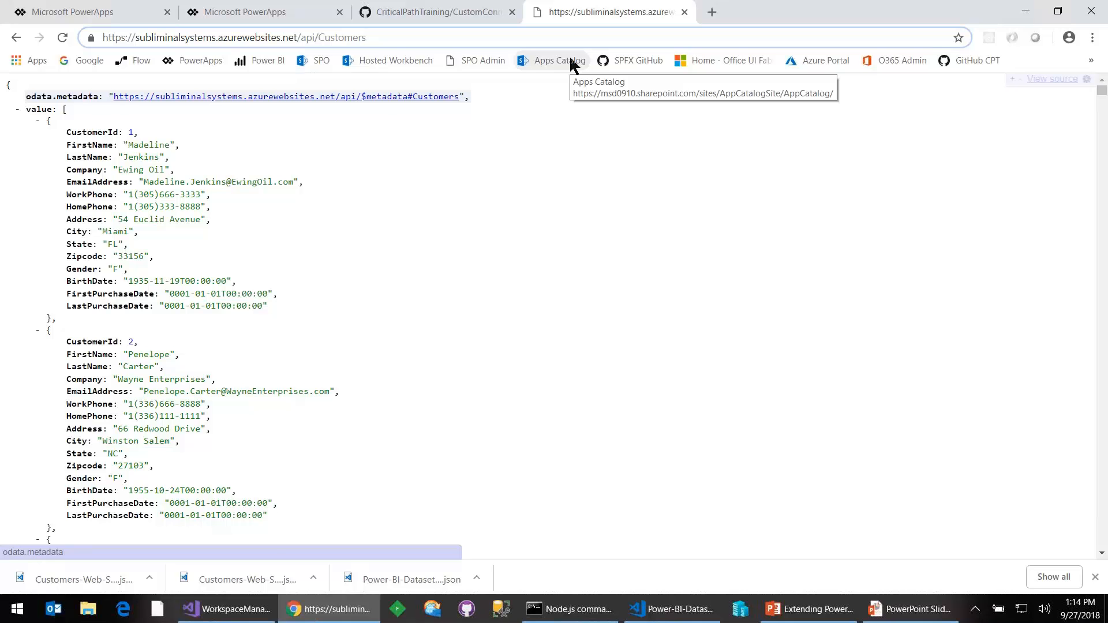
{"action": "key", "text": "ctrl+a"}
{"action": "key", "text": "ctrl+c"}
{"action": "key", "text": "super+r"}
{"action": "key", "text": "Escape"}
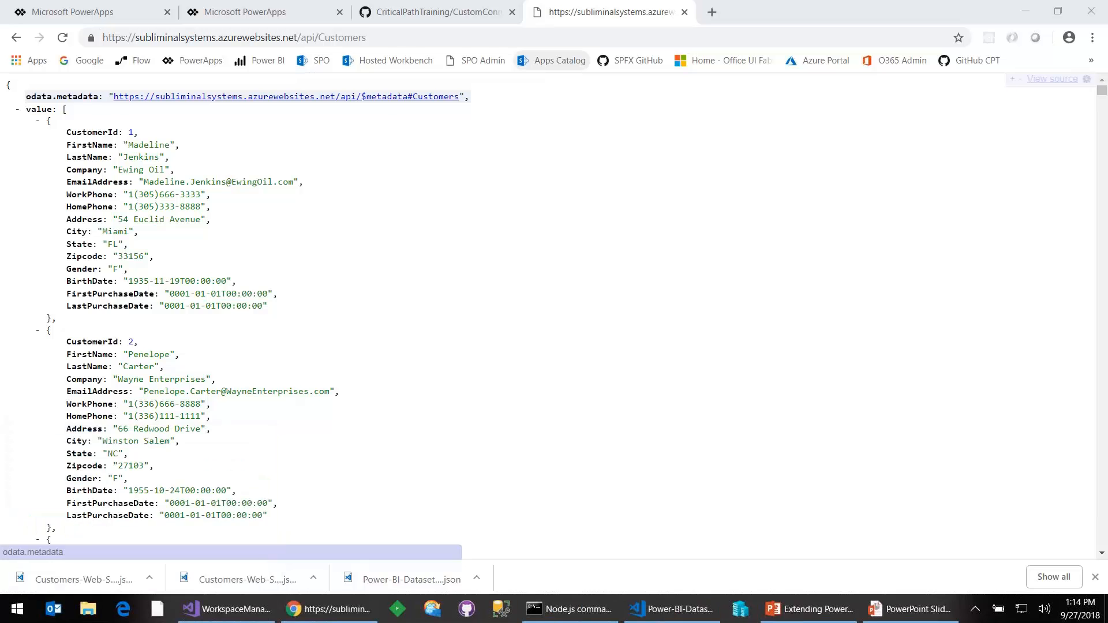
{"action": "key", "text": "ctrl+v"}
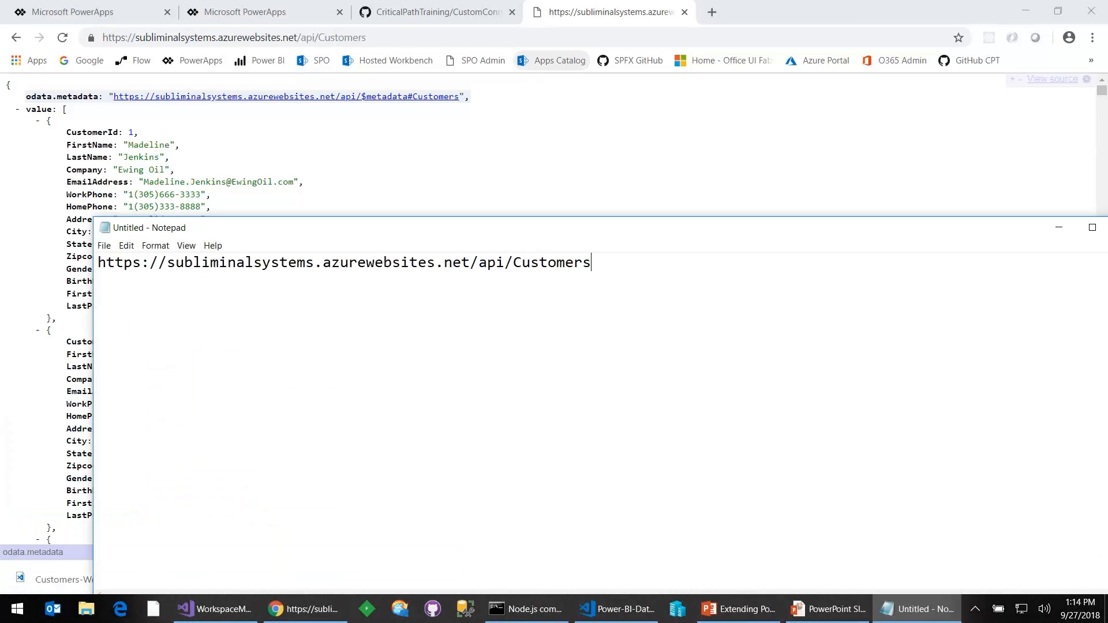
- Add a second copy of the Customers address in Notepad, ending with /?$select=CustomerId,FirstName,LastName
{"action": "key", "text": "Return"}
{"action": "key", "text": "ctrl+v"}
{"action": "type", "text": "/"}
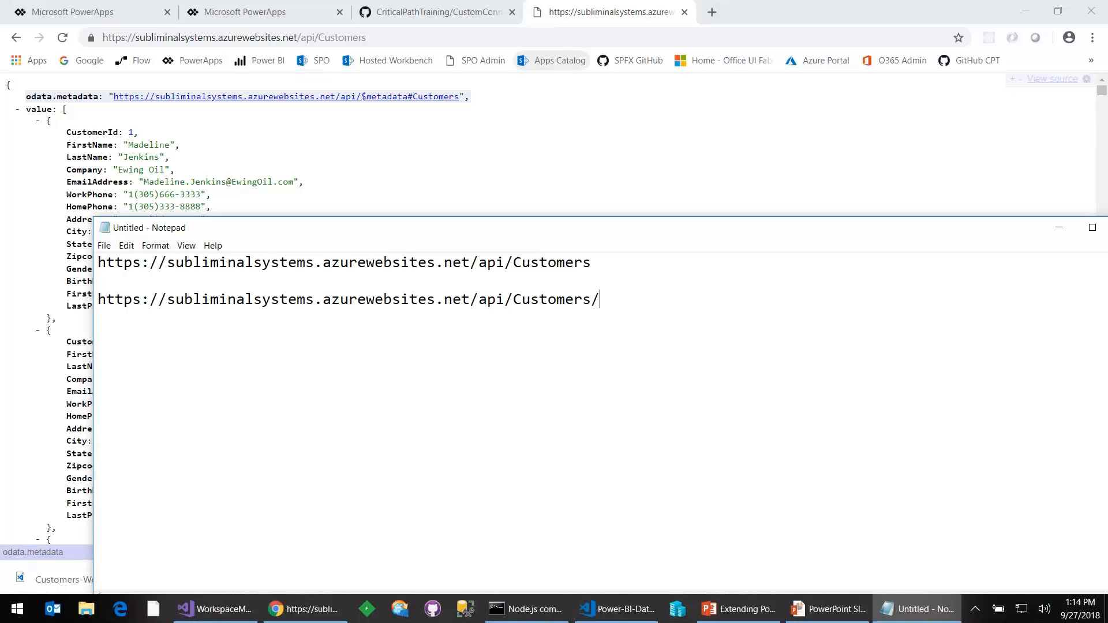
{"action": "type", "text": "?$select=Customer"}
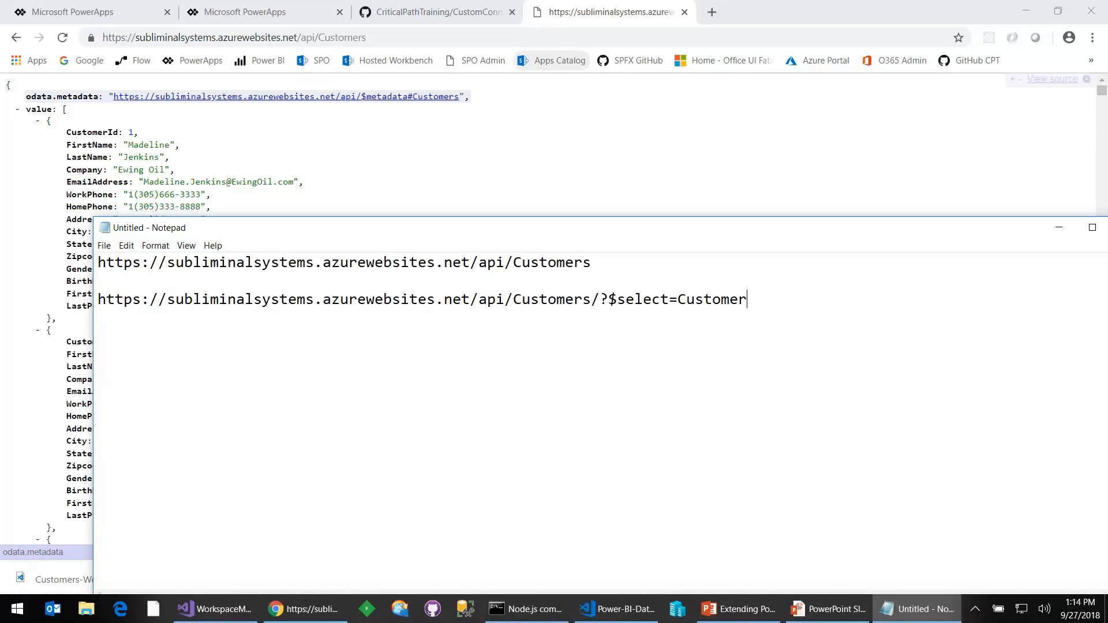
{"action": "type", "text": "Id,FirstName,LastName"}
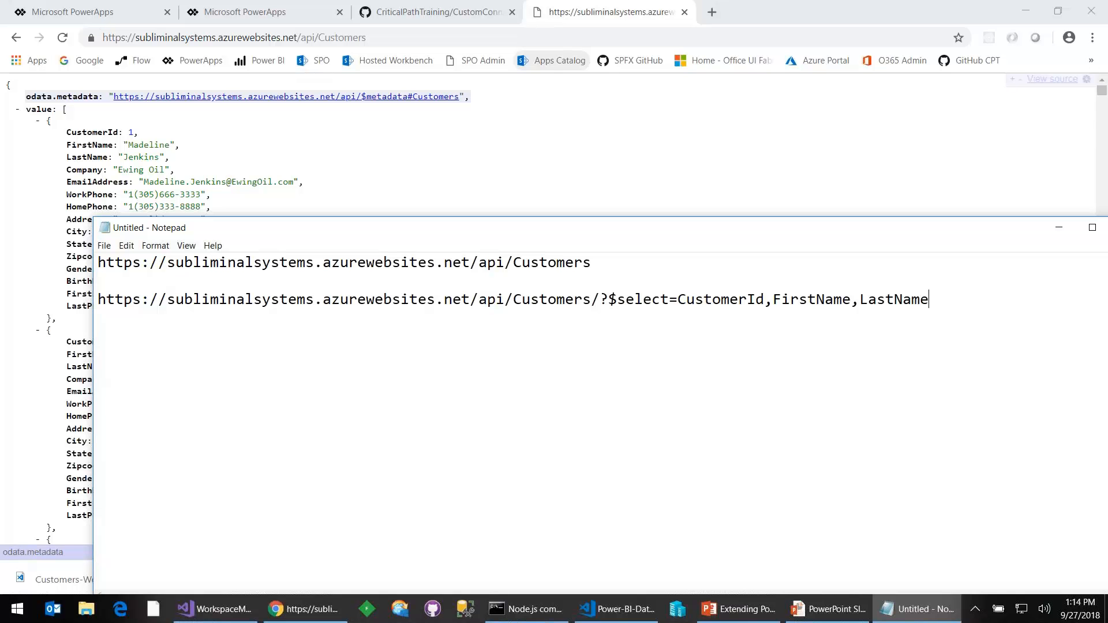
- Copy the $select query address from Notepad, load it in the Customers API browser tab, and return to Notepad
{"action": "key", "text": "shift+Home"}
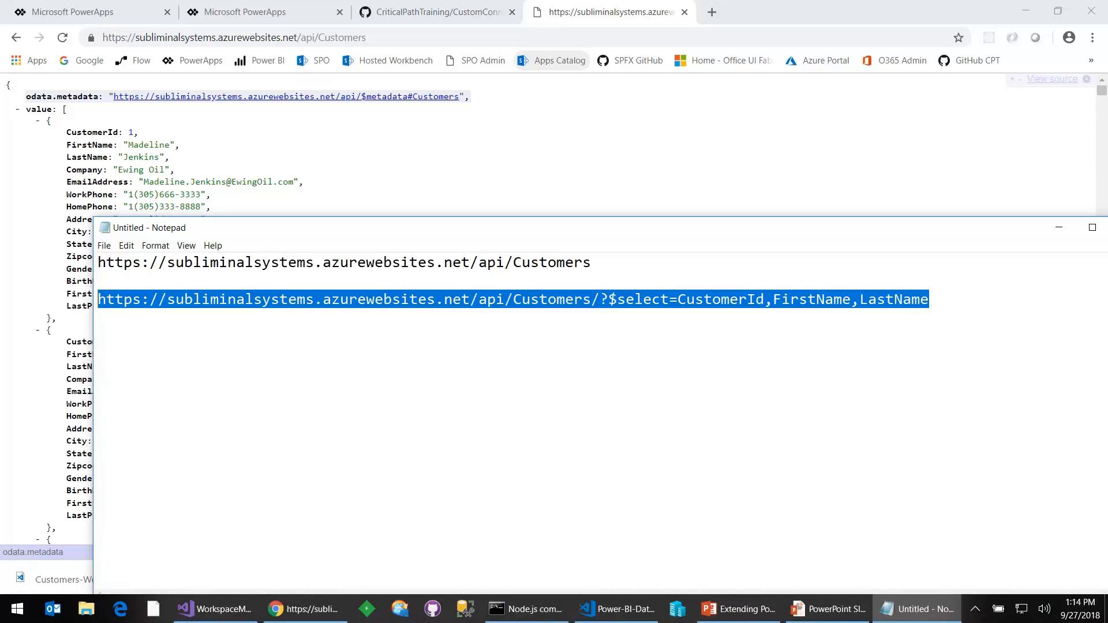
{"action": "left_click", "coordinate": [386, 38]}
{"action": "type", "text": "/?$select=CustomerId,FirstName,LastName"}
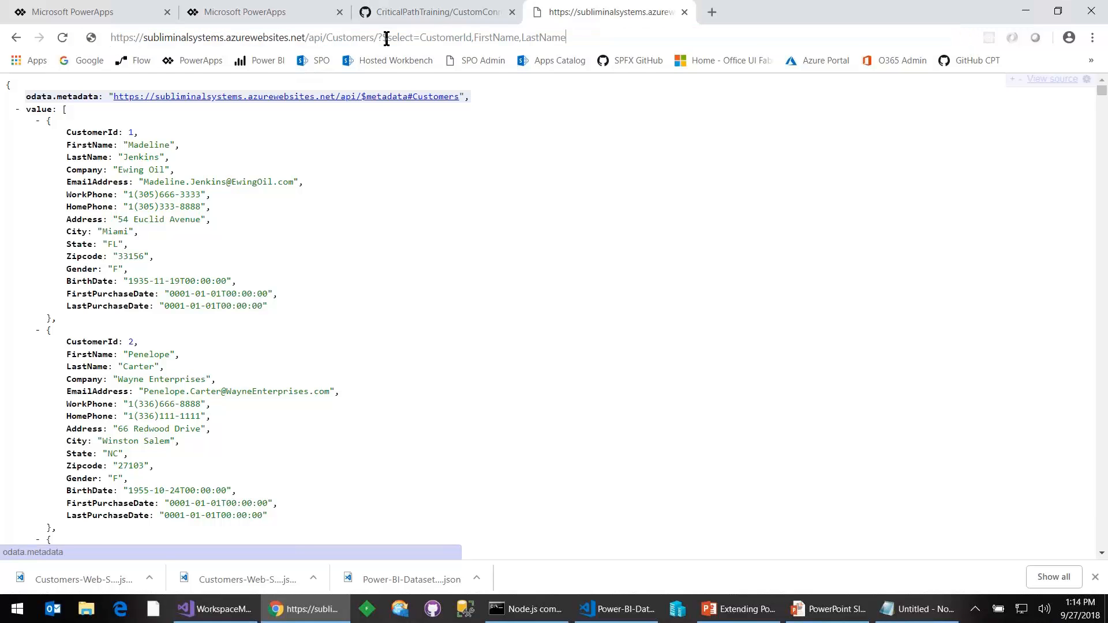
{"action": "key", "text": "Return"}
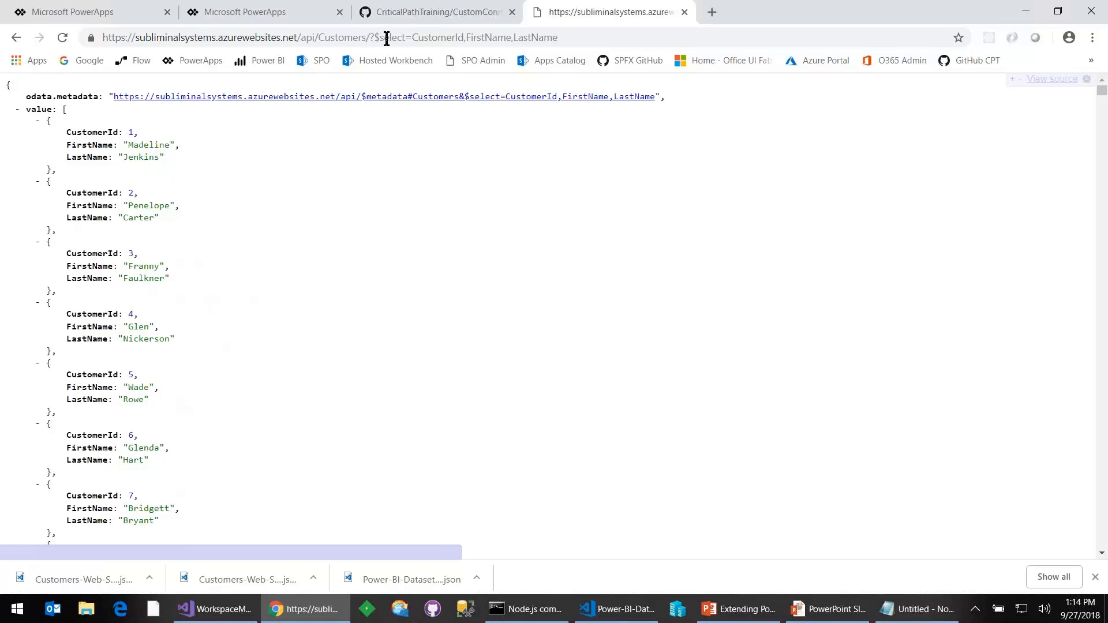
{"action": "key", "text": "alt+Tab"}
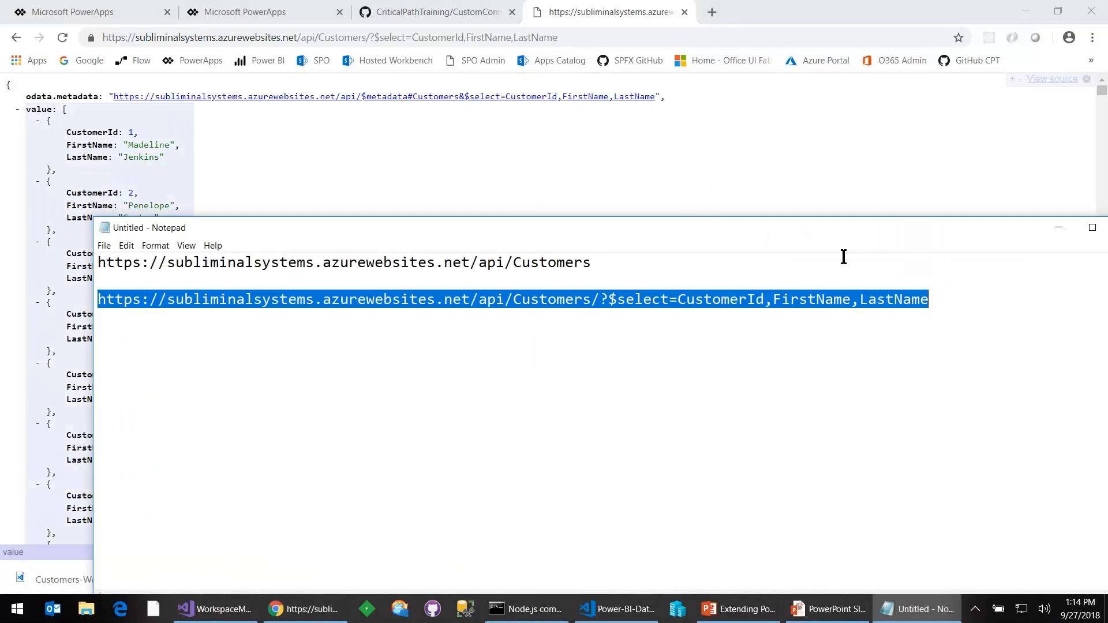
- Maximize Notepad, write &$filter=startswith(LastName,'J'), and join it to the end of the $select address
{"action": "double_click", "coordinate": [852, 229]}
{"action": "left_click", "coordinate": [901, 87]}
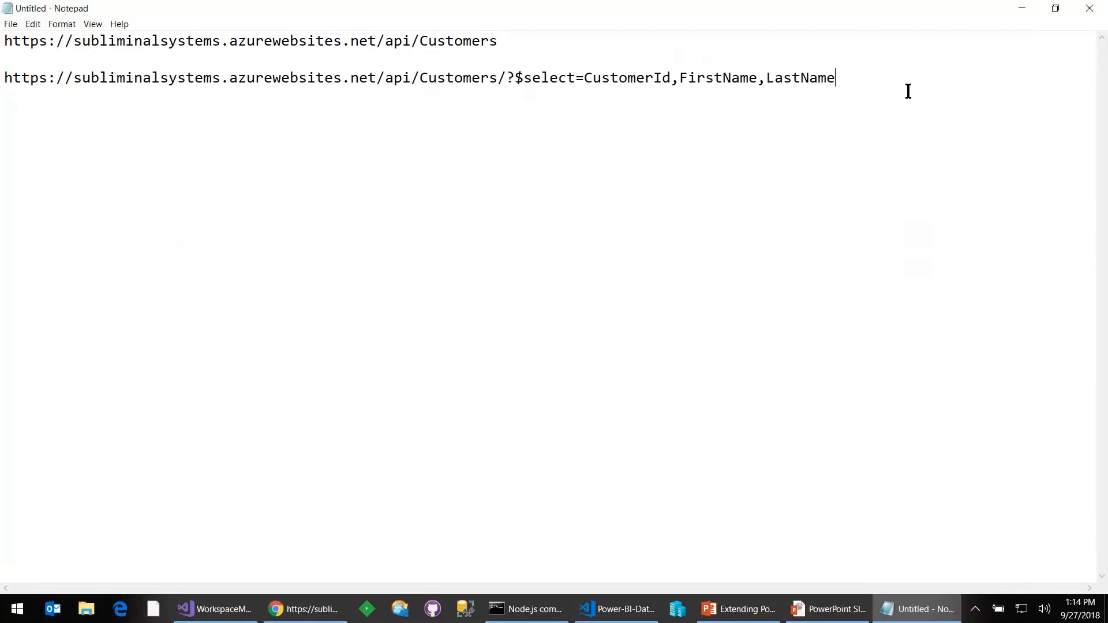
{"action": "key", "text": "Return"}
{"action": "key", "text": "Return"}
{"action": "type", "text": "&$filter="}
{"action": "type", "text": "stat"}
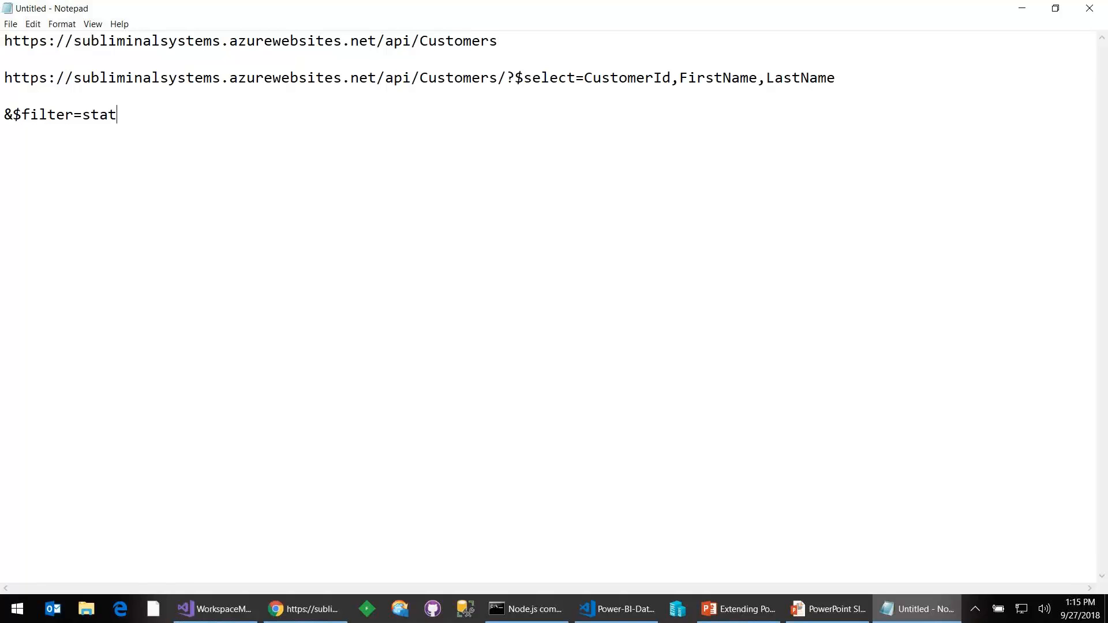
{"action": "key", "text": "BackSpace"}
{"action": "type", "text": "rtsw"}
{"action": "type", "text": "ith("}
{"action": "type", "text": "'"}
{"action": "type", "text": "J'"}
{"action": "type", "text": ")"}
{"action": "type", "text": "L"}
{"action": "type", "text": "astName,"}
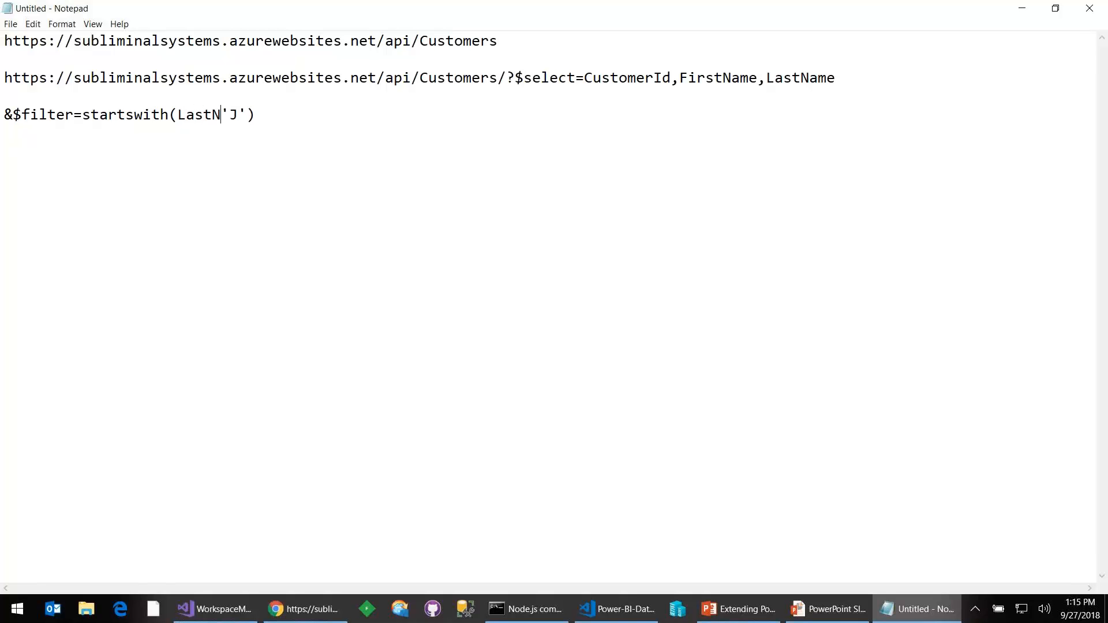
{"action": "key", "text": "BackSpace"}
{"action": "key", "text": "BackSpace"}
{"action": "key", "text": "BackSpace"}
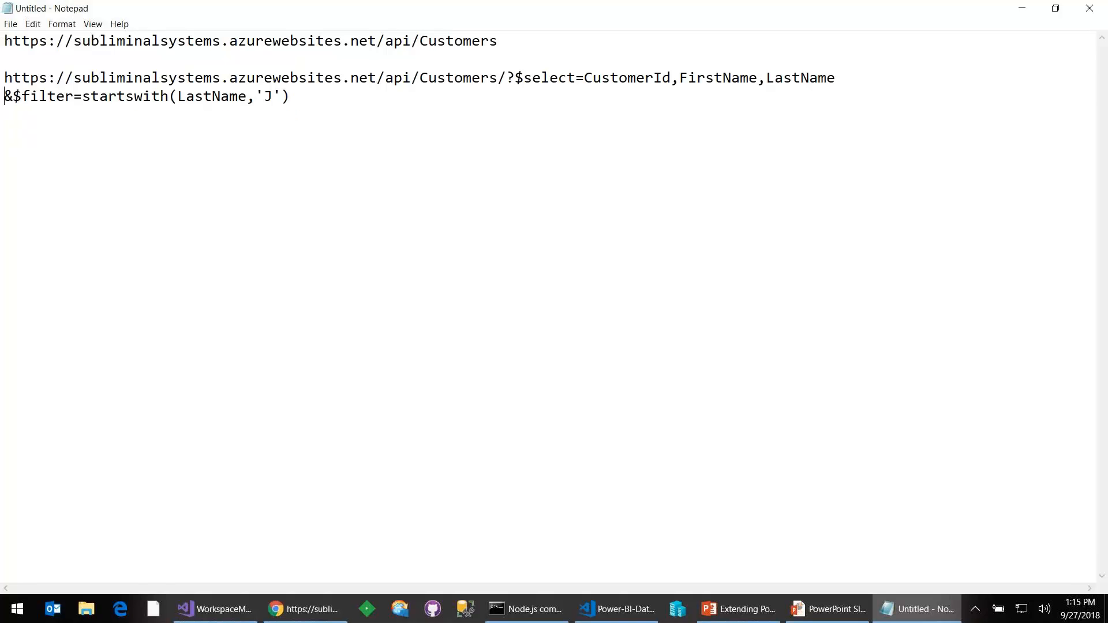
- Copy the combined $select and $filter query address from Notepad and load it in the Customers API browser tab
{"action": "key", "text": "Home"}
{"action": "key", "text": "shift+End"}
{"action": "key", "text": "ctrl+c"}
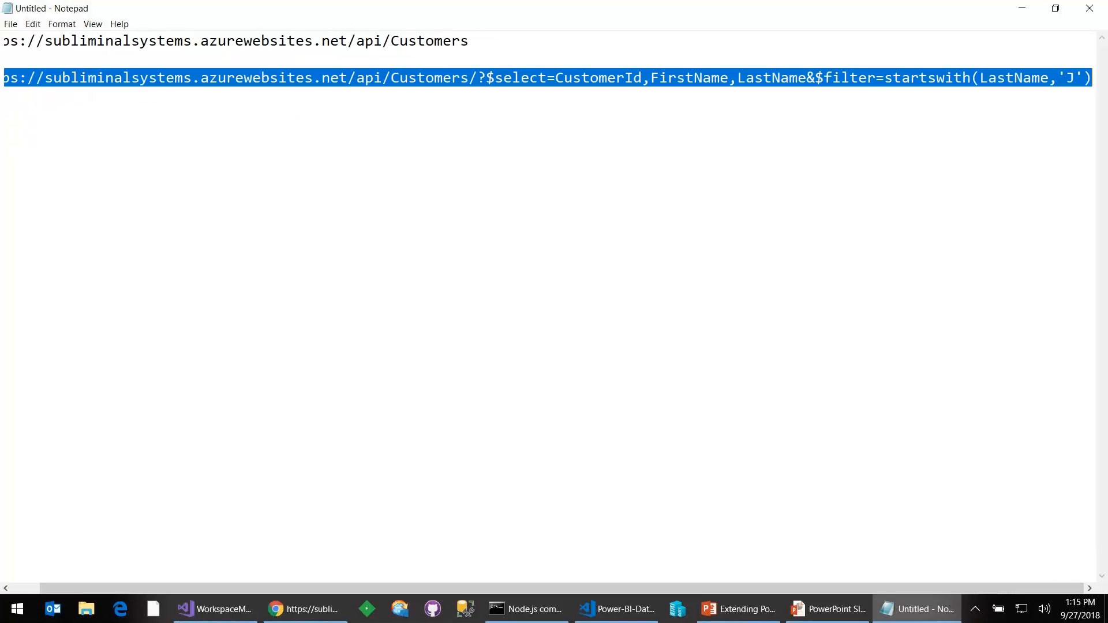
{"action": "key", "text": "alt+Tab"}
{"action": "left_click_drag", "start_coordinate": [545, 37], "coordinate": [551, 37]}
{"action": "key", "text": "ctrl+a"}
{"action": "key", "text": "ctrl+v"}
{"action": "key", "text": "Return"}
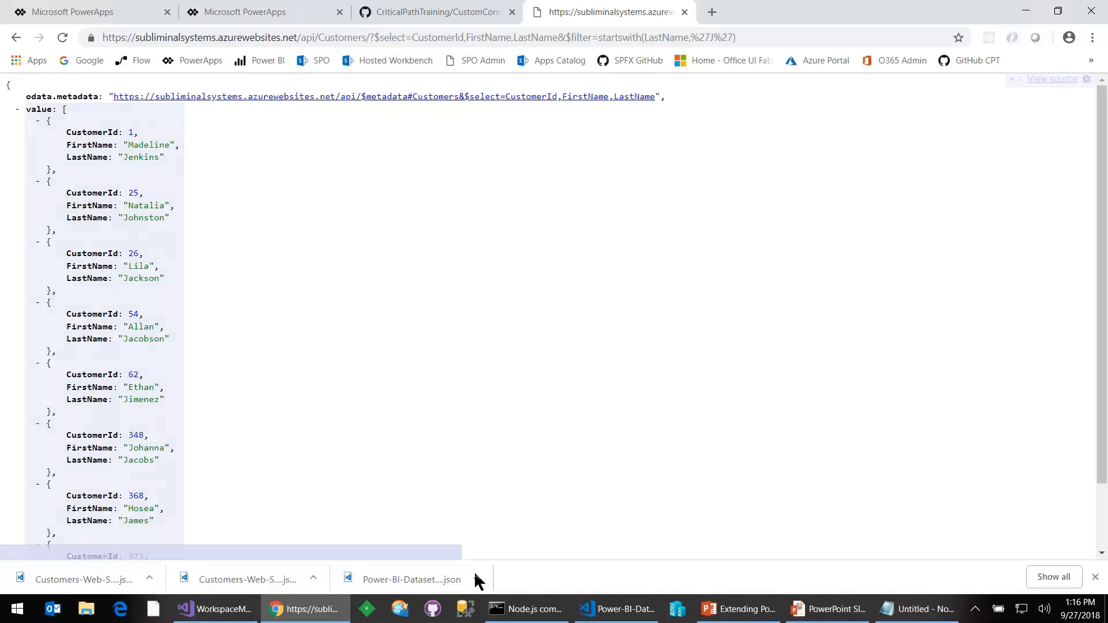
- Open Fiddler, uncover the browser beside it, and try to capture the Customers query by reloading its page
{"action": "left_click", "coordinate": [367, 610]}
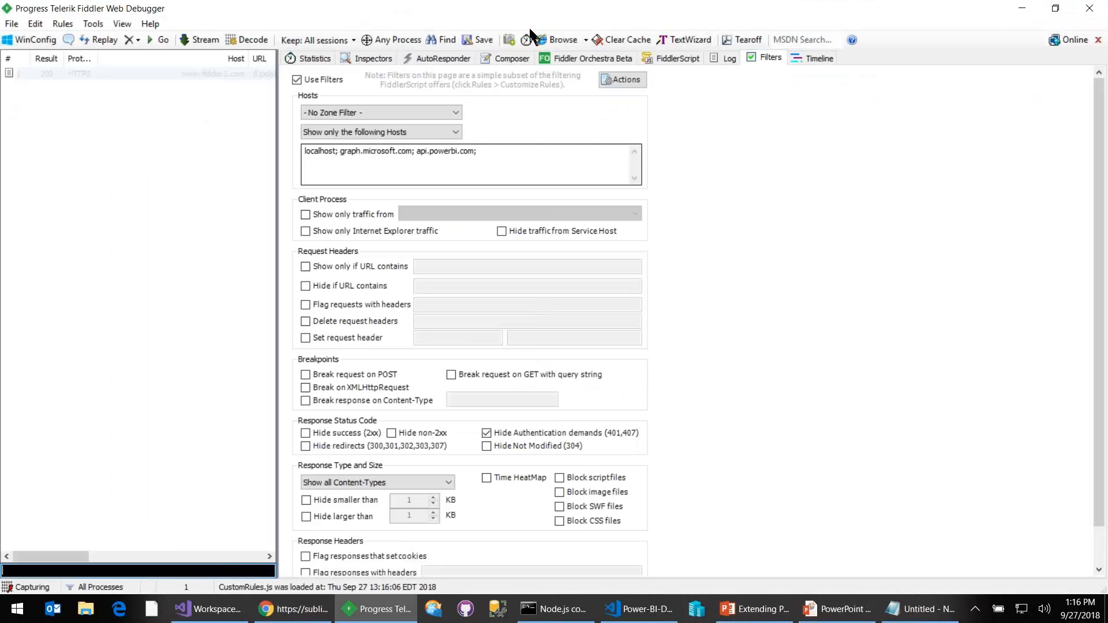
{"action": "left_click_drag", "start_coordinate": [515, 12], "coordinate": [859, 77]}
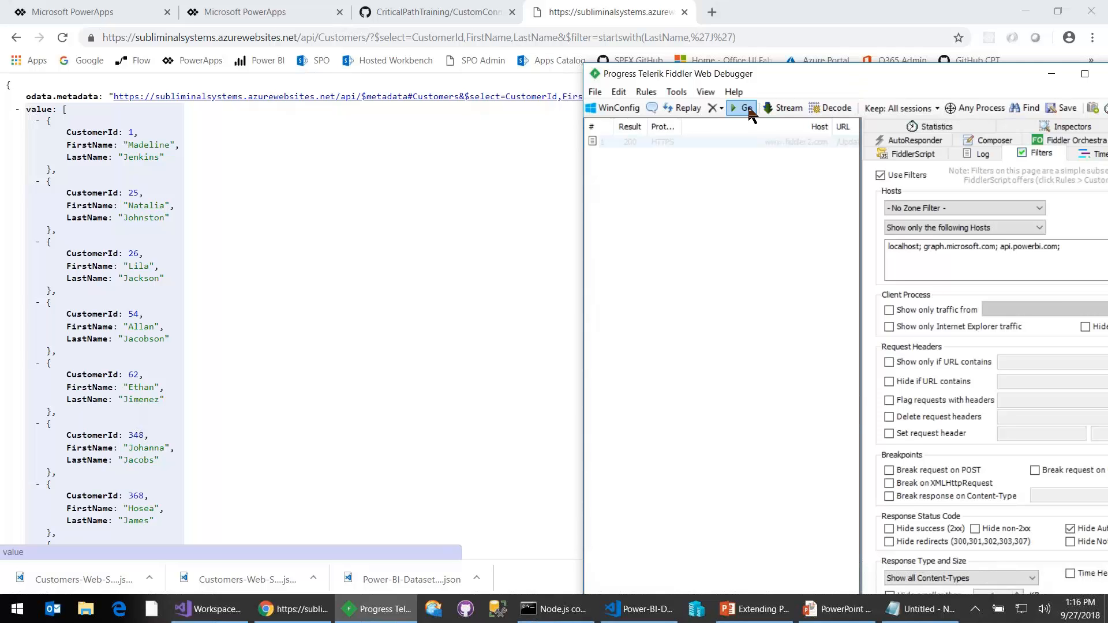
{"action": "left_click", "coordinate": [62, 37]}
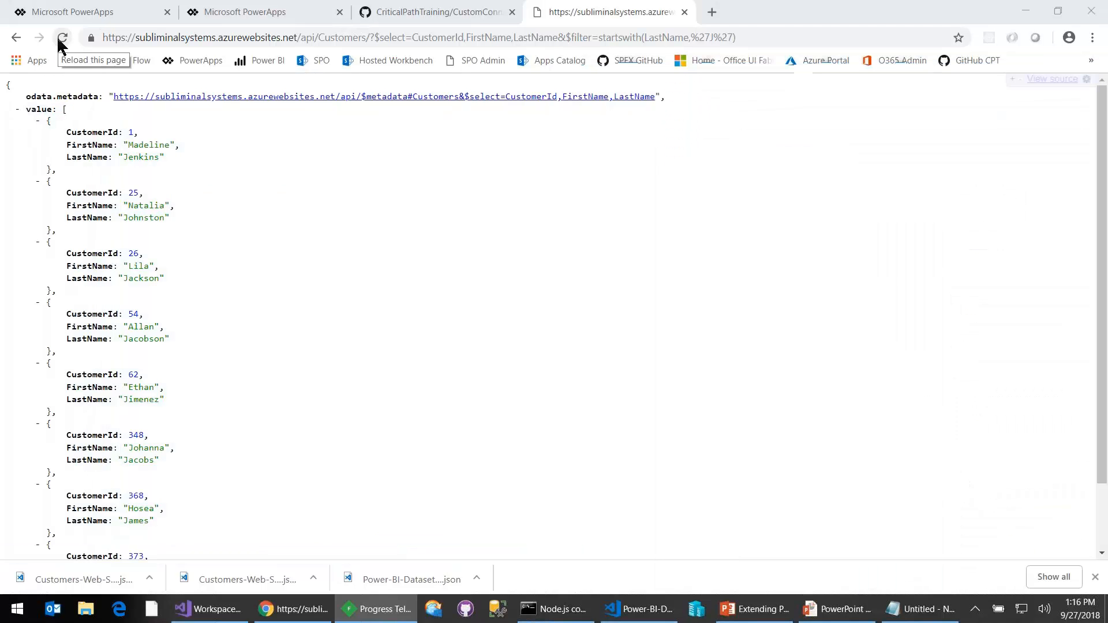
{"action": "key", "text": "alt+Tab"}
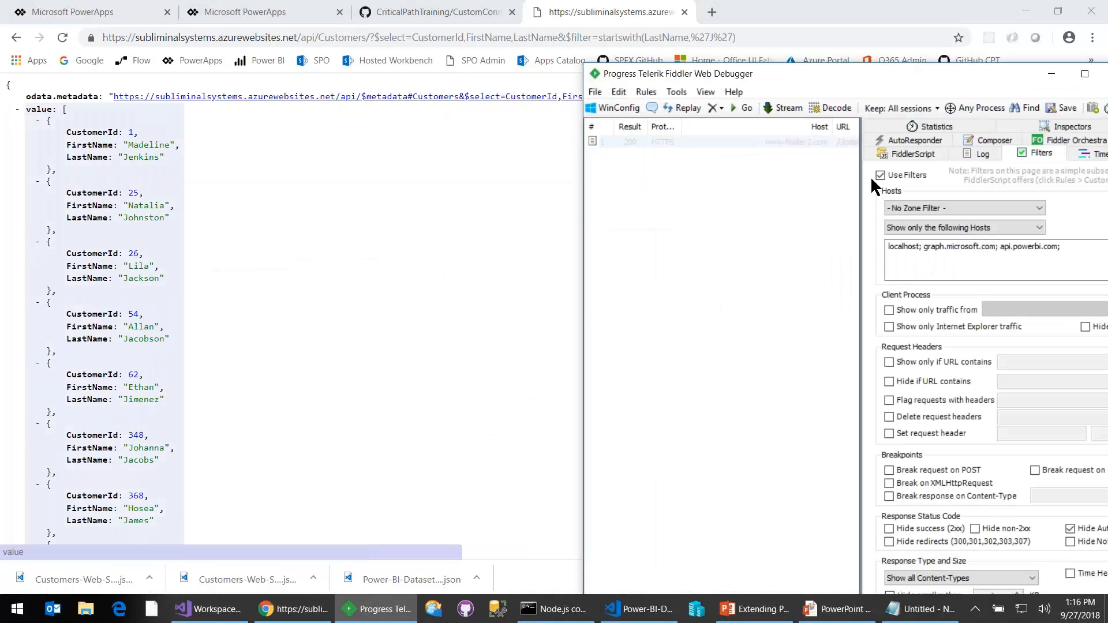
- Disable Fiddler's Use Filters option so traffic from all hosts is captured, and restore its window to a smaller size
{"action": "left_click_drag", "start_coordinate": [745, 73], "coordinate": [698, 89]}
{"action": "double_click", "coordinate": [697, 89]}
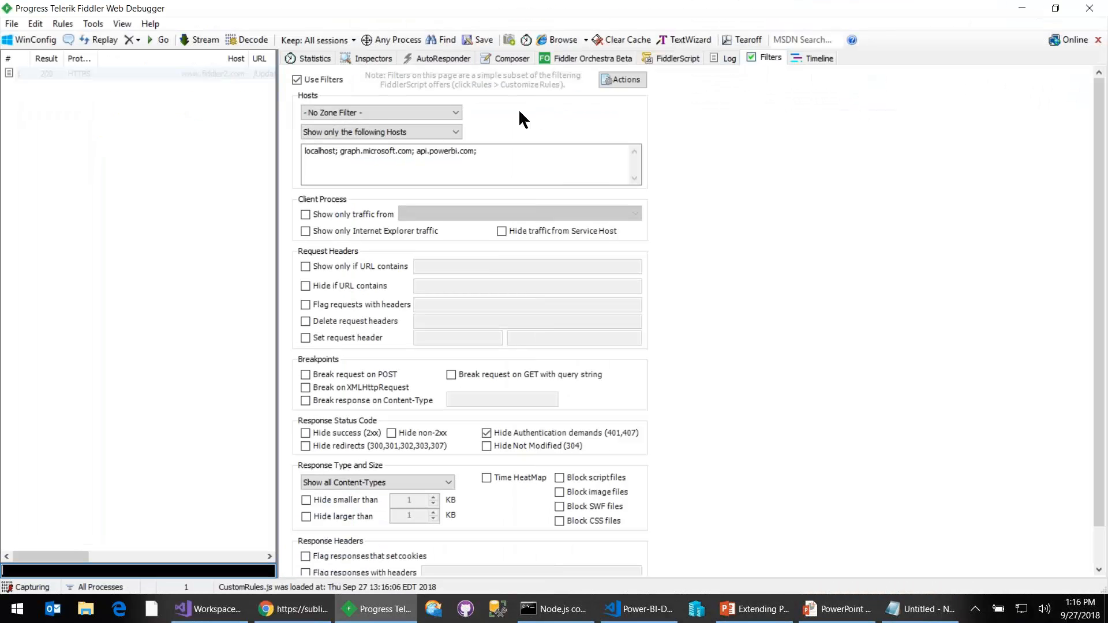
{"action": "left_click", "coordinate": [295, 78]}
{"action": "left_click", "coordinate": [637, 82]}
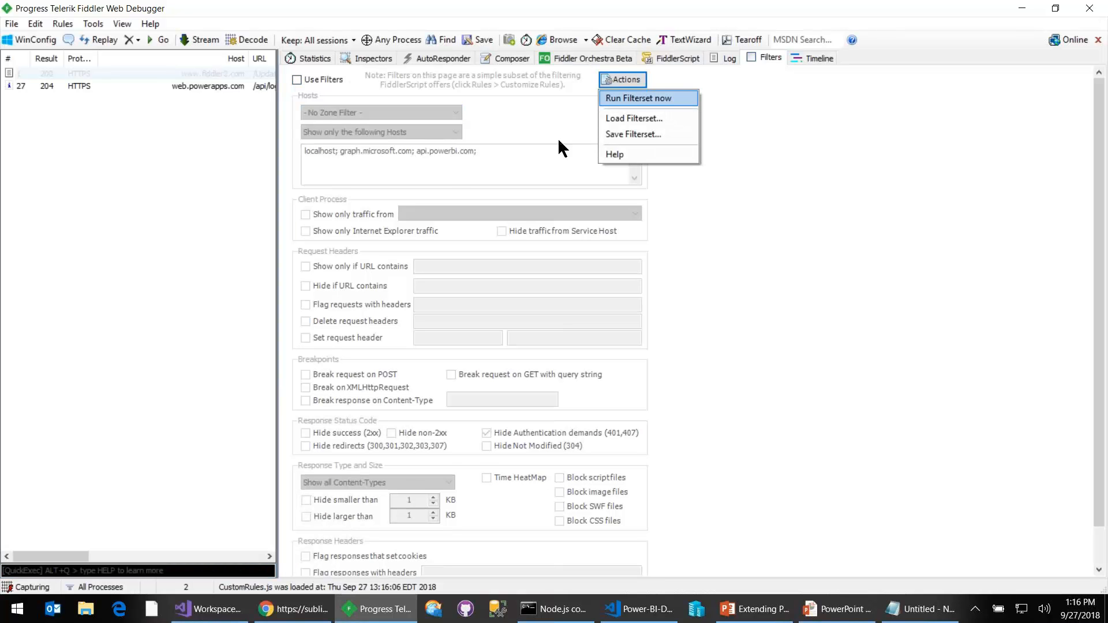
{"action": "left_click", "coordinate": [421, 10]}
{"action": "double_click", "coordinate": [420, 10]}
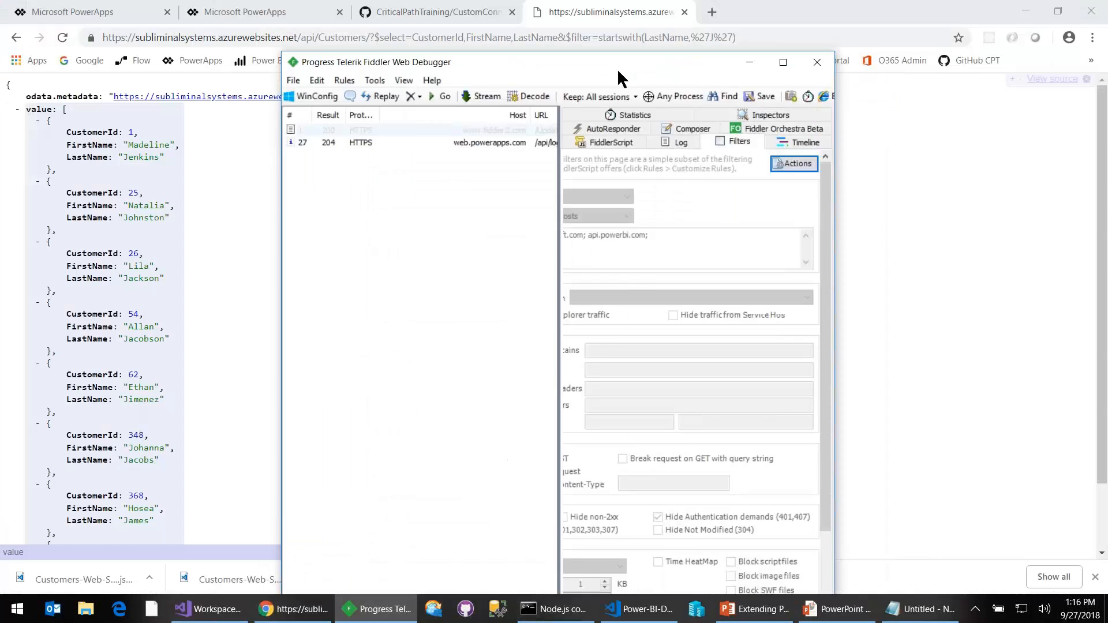
- Reload the filtered Customers query page and inspect the captured subliminalsystems.azurewebsites.net request in Fiddler
{"action": "left_click", "coordinate": [63, 37]}
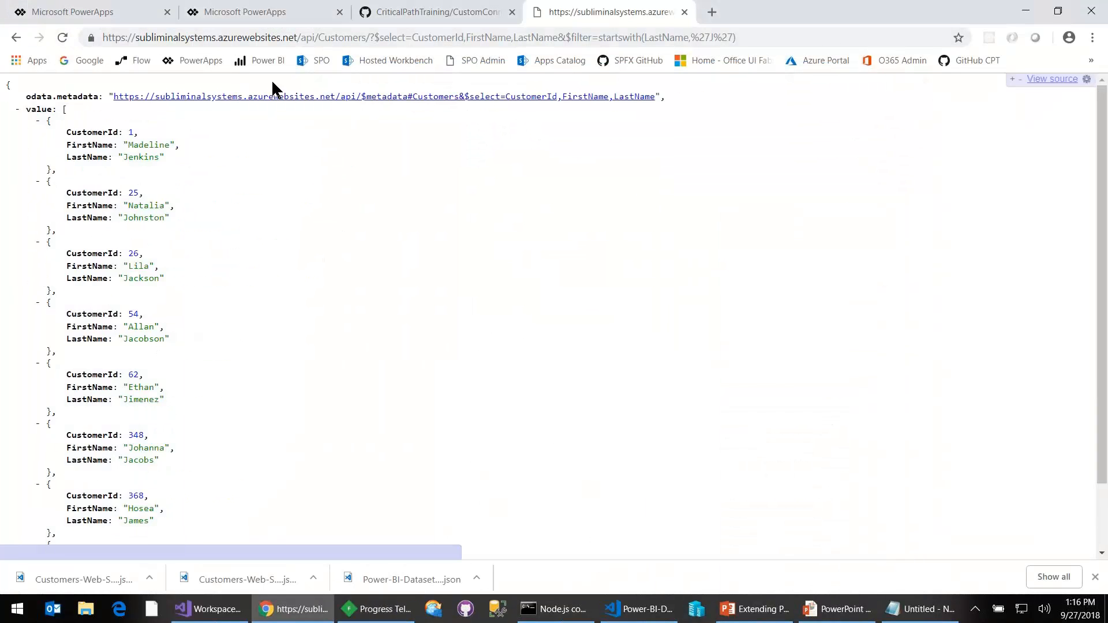
{"action": "key", "text": "alt+Tab"}
{"action": "double_click", "coordinate": [650, 93]}
{"action": "double_click", "coordinate": [174, 111]}
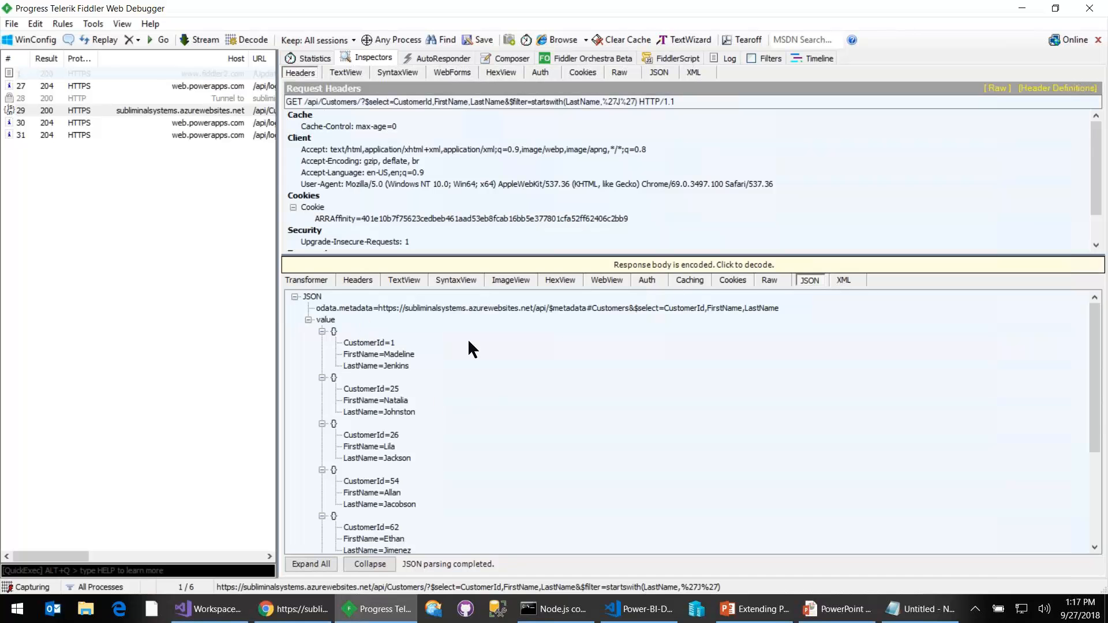
- Decode the captured Customers response and examine its raw headers and JSON body
{"action": "left_click", "coordinate": [775, 278]}
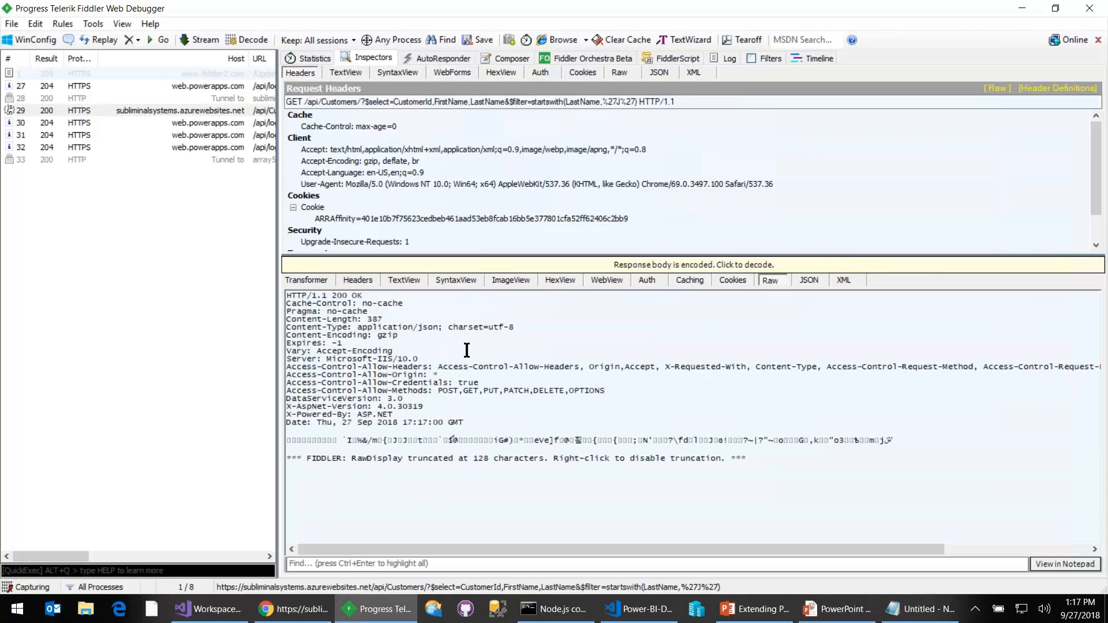
{"action": "left_click", "coordinate": [602, 267]}
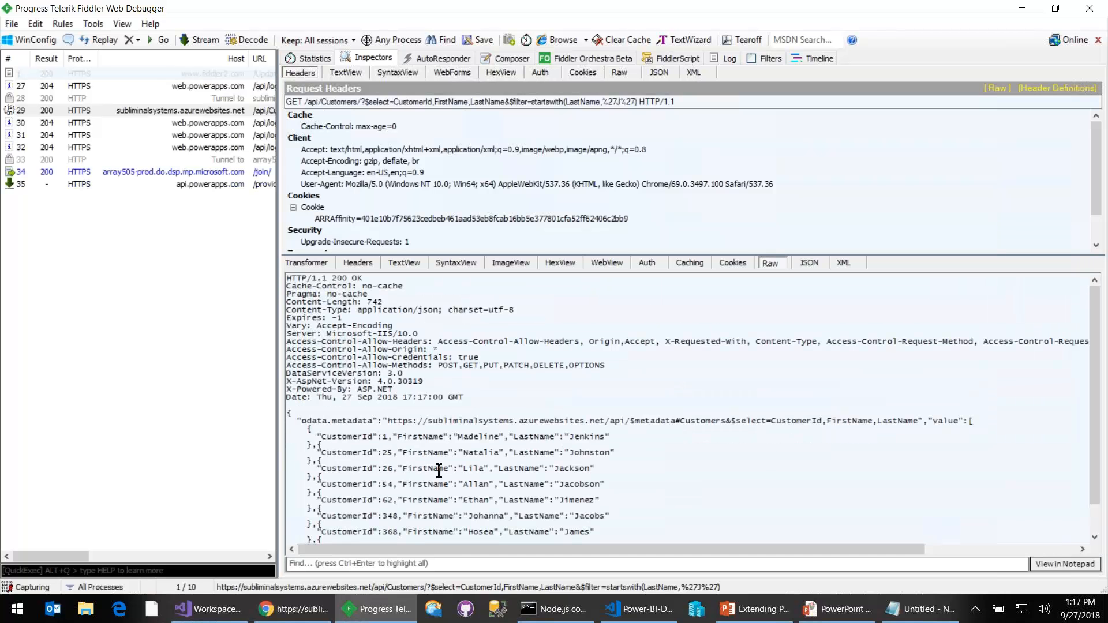
{"action": "scroll", "coordinate": [399, 457], "scroll_direction": "down", "scroll_amount": 2}
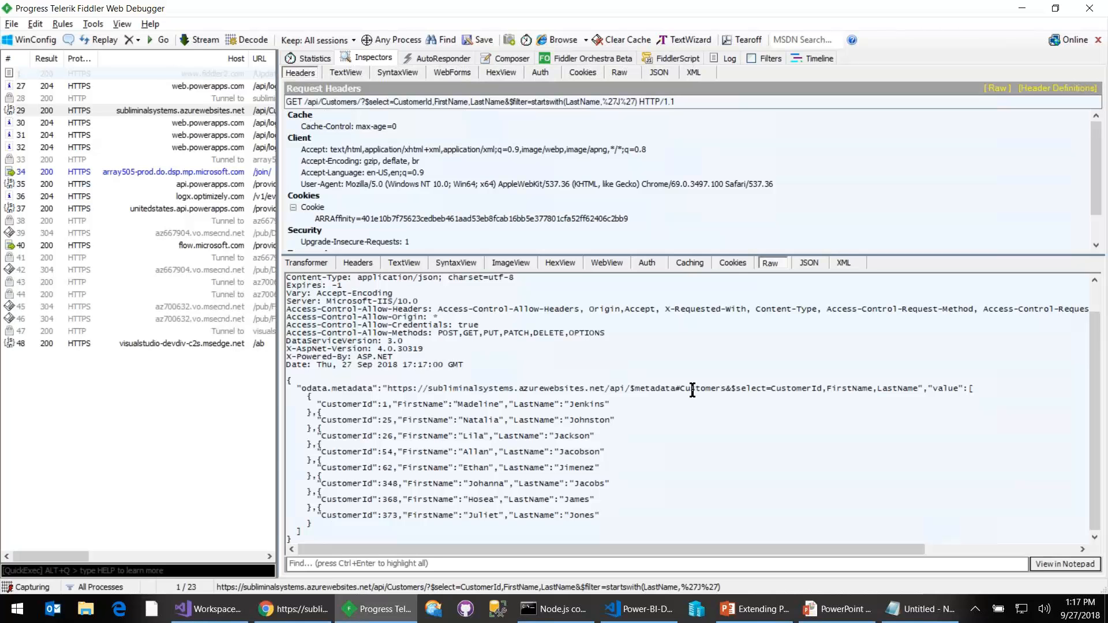
- Return to the browser and try to load customer 2 with an address ending in /api/Customes(2)
{"action": "key", "text": "alt+Tab"}
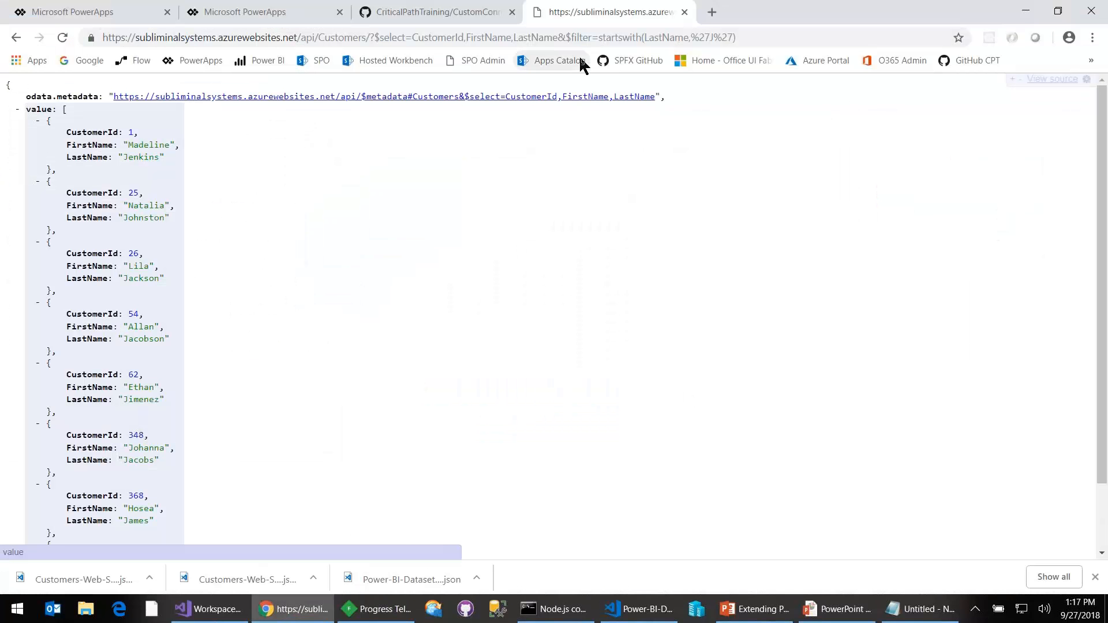
{"action": "left_click", "coordinate": [365, 38]}
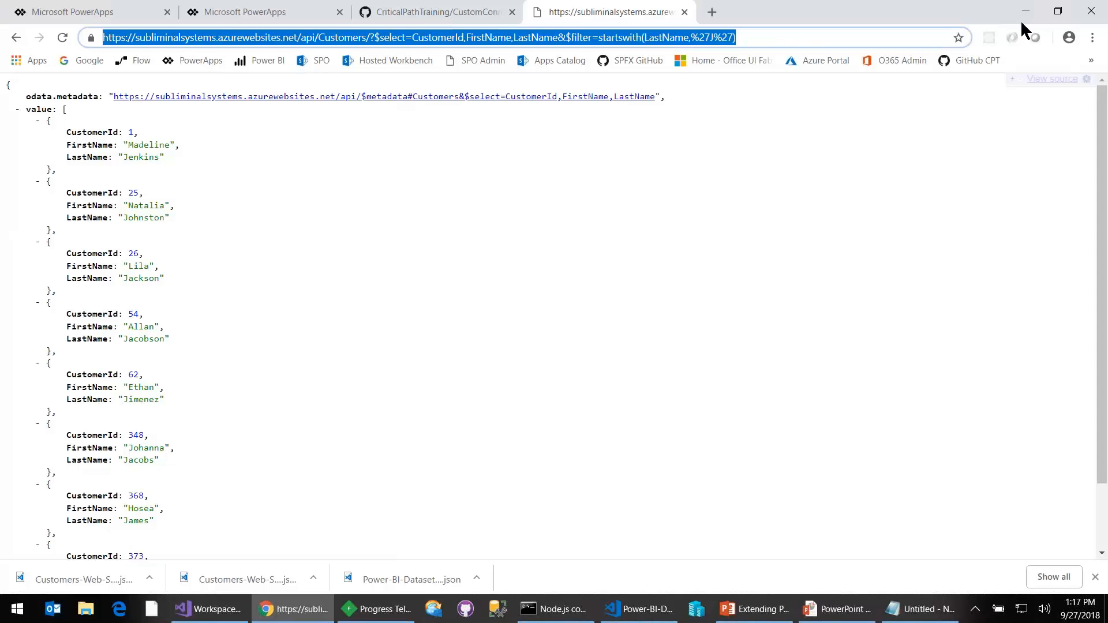
{"action": "key", "text": "End"}
{"action": "key", "text": "BackSpace"}
{"action": "key", "text": "BackSpace"}
{"action": "key", "text": "BackSpace"}
{"action": "key", "text": "BackSpace"}
{"action": "key", "text": "BackSpace"}
{"action": "key", "text": "BackSpace"}
{"action": "key", "text": "BackSpace"}
{"action": "key", "text": "BackSpace"}
{"action": "key", "text": "BackSpace"}
{"action": "key", "text": "BackSpace"}
{"action": "key", "text": "BackSpace"}
{"action": "key", "text": "BackSpace"}
{"action": "key", "text": "BackSpace"}
{"action": "key", "text": "BackSpace"}
{"action": "key", "text": "BackSpace"}
{"action": "key", "text": "BackSpace"}
{"action": "key", "text": "BackSpace"}
{"action": "key", "text": "BackSpace"}
{"action": "key", "text": "BackSpace"}
{"action": "key", "text": "BackSpace"}
{"action": "key", "text": "BackSpace"}
{"action": "key", "text": "BackSpace"}
{"action": "key", "text": "BackSpace"}
{"action": "key", "text": "BackSpace"}
{"action": "key", "text": "BackSpace"}
{"action": "key", "text": "BackSpace"}
{"action": "key", "text": "BackSpace"}
{"action": "key", "text": "BackSpace"}
{"action": "key", "text": "BackSpace"}
{"action": "key", "text": "BackSpace"}
{"action": "key", "text": "BackSpace"}
{"action": "key", "text": "BackSpace"}
{"action": "key", "text": "BackSpace"}
{"action": "key", "text": "BackSpace"}
{"action": "key", "text": "BackSpace"}
{"action": "key", "text": "BackSpace"}
{"action": "key", "text": "BackSpace"}
{"action": "key", "text": "BackSpace"}
{"action": "key", "text": "BackSpace"}
{"action": "key", "text": "BackSpace"}
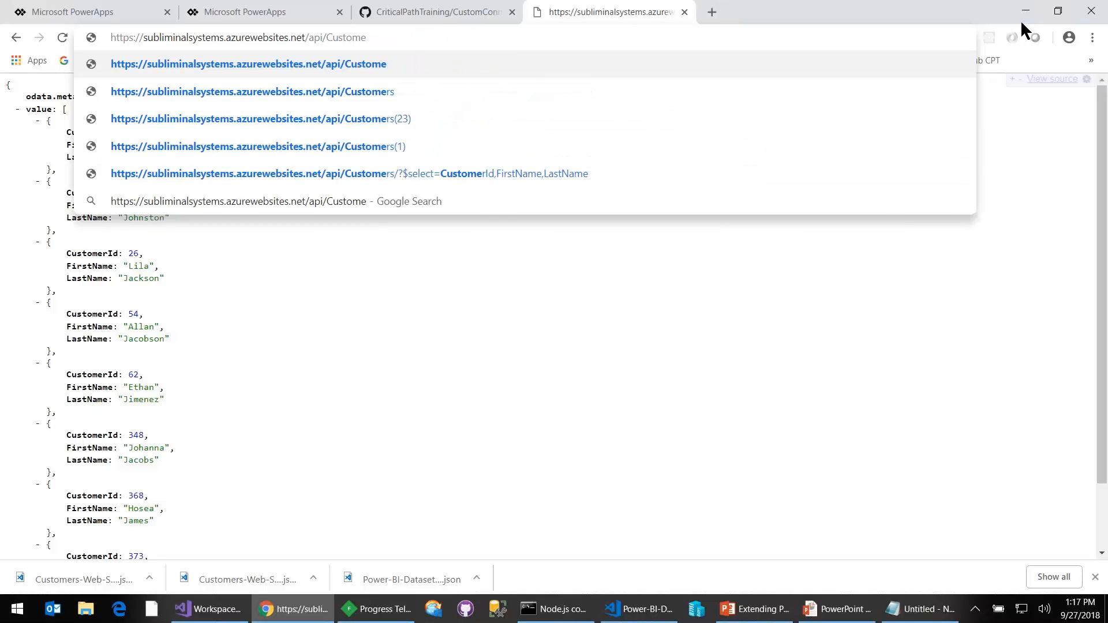
{"action": "type", "text": "s("}
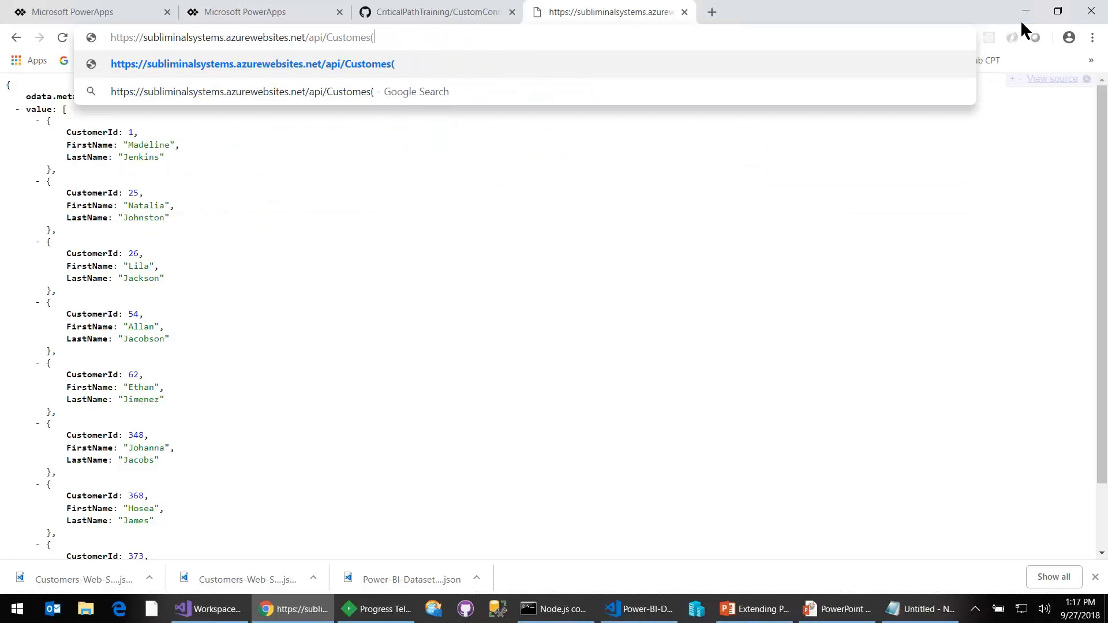
{"action": "type", "text": "2)"}
{"action": "key", "text": "Return"}
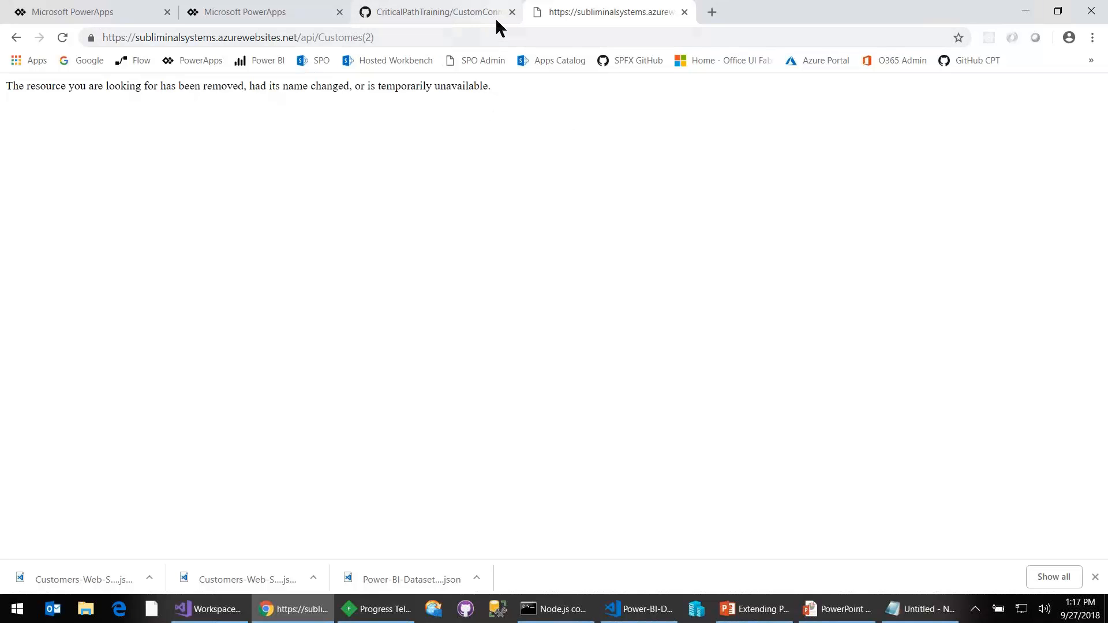
- Correct the address ending to /api/Customers(2) and load that customer record
{"action": "left_click", "coordinate": [484, 36]}
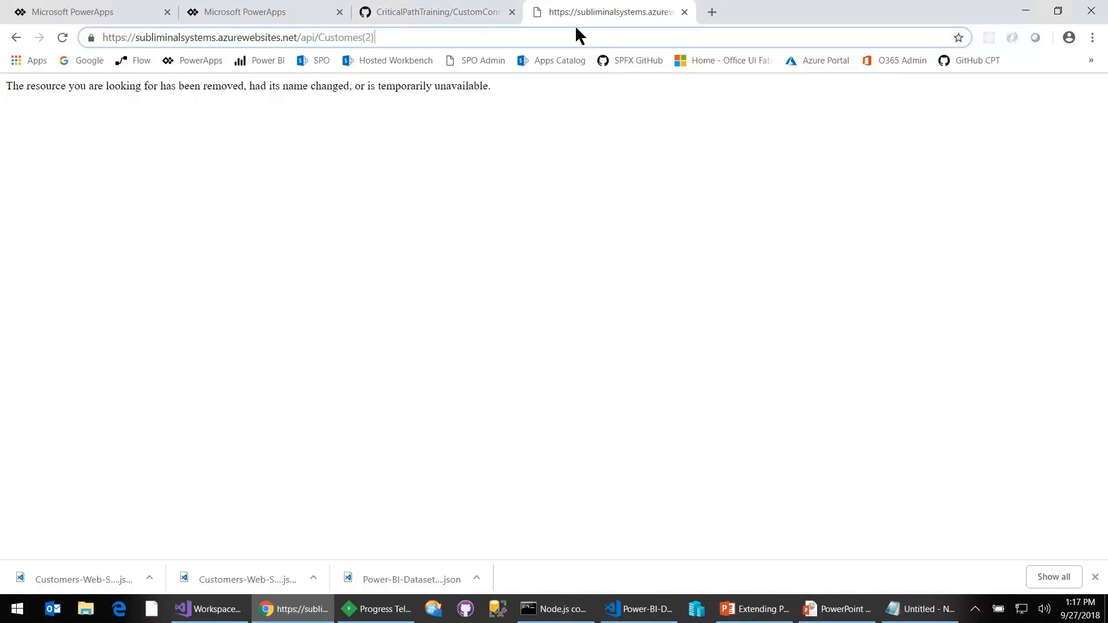
{"action": "type", "text": "r"}
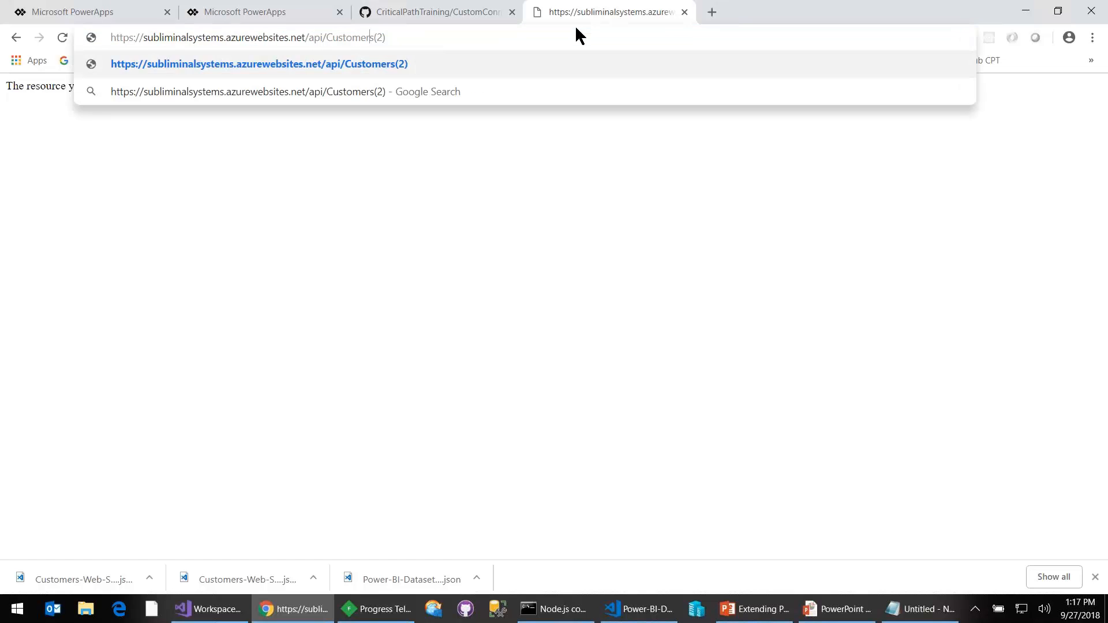
{"action": "key", "text": "Return"}
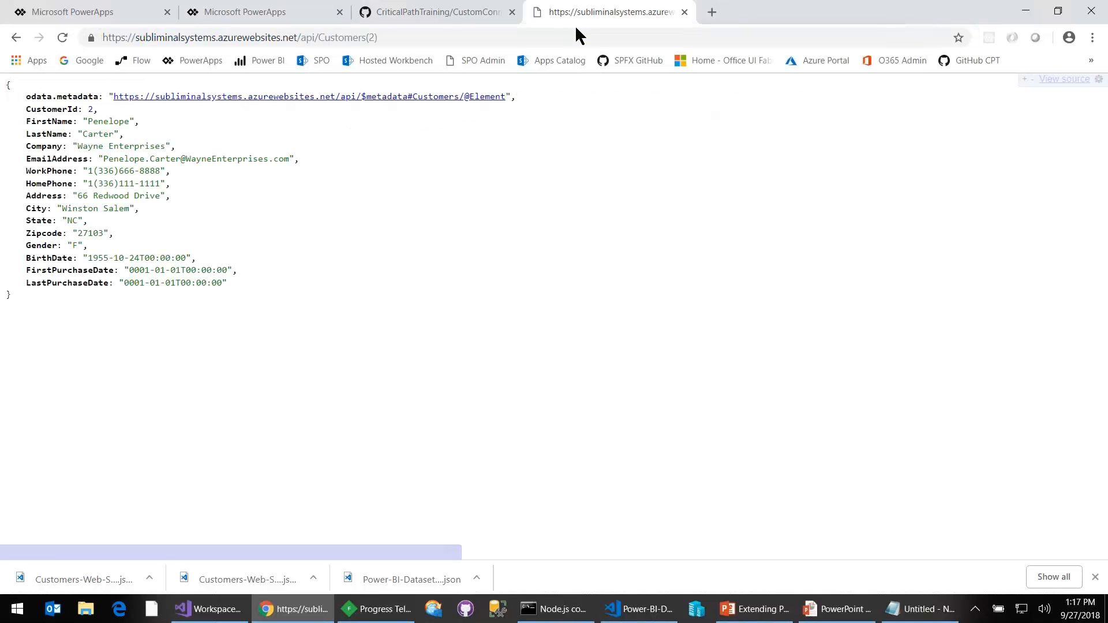
- Change the customer ID in the address to 4 and load /api/Customers(4)
{"action": "left_click", "coordinate": [395, 37]}
{"action": "left_click", "coordinate": [402, 38]}
{"action": "key", "text": "Left"}
{"action": "key", "text": "BackSpace"}
{"action": "type", "text": "4"}
{"action": "key", "text": "Return"}
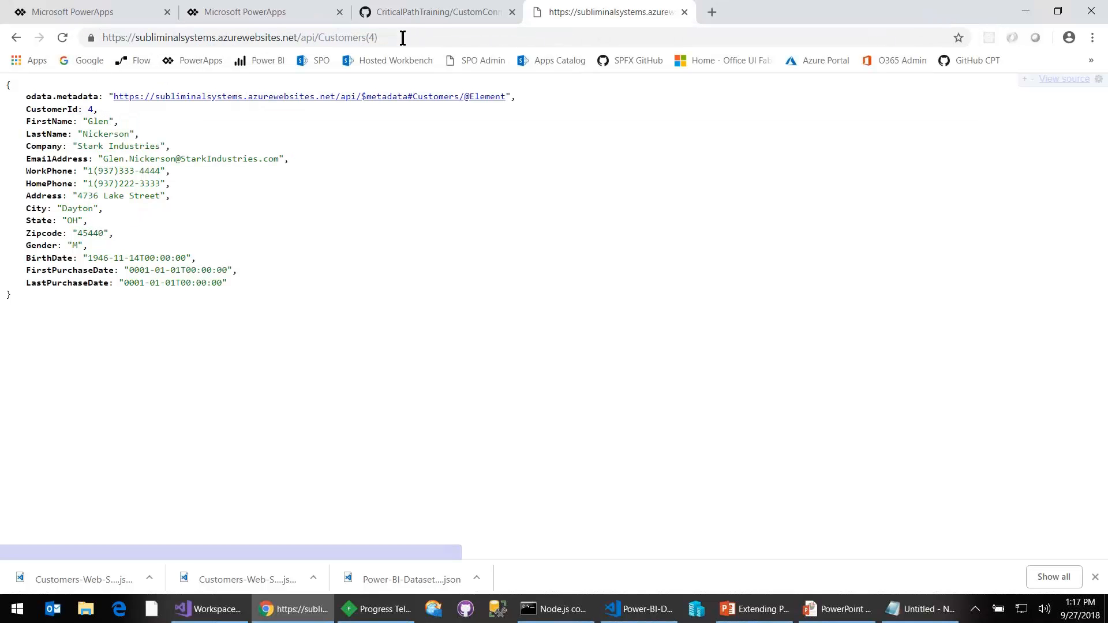
- Examine the captured /api/Customers(4) request and its raw response in Fiddler, and return to the browser
{"action": "key", "text": "alt+Tab"}
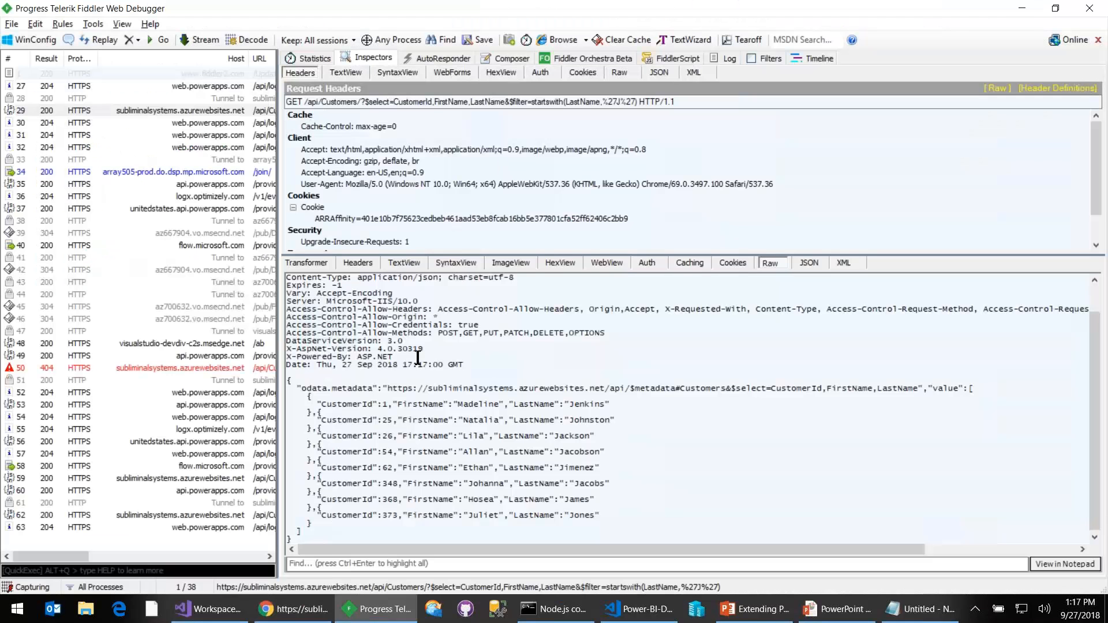
{"action": "left_click", "coordinate": [166, 517]}
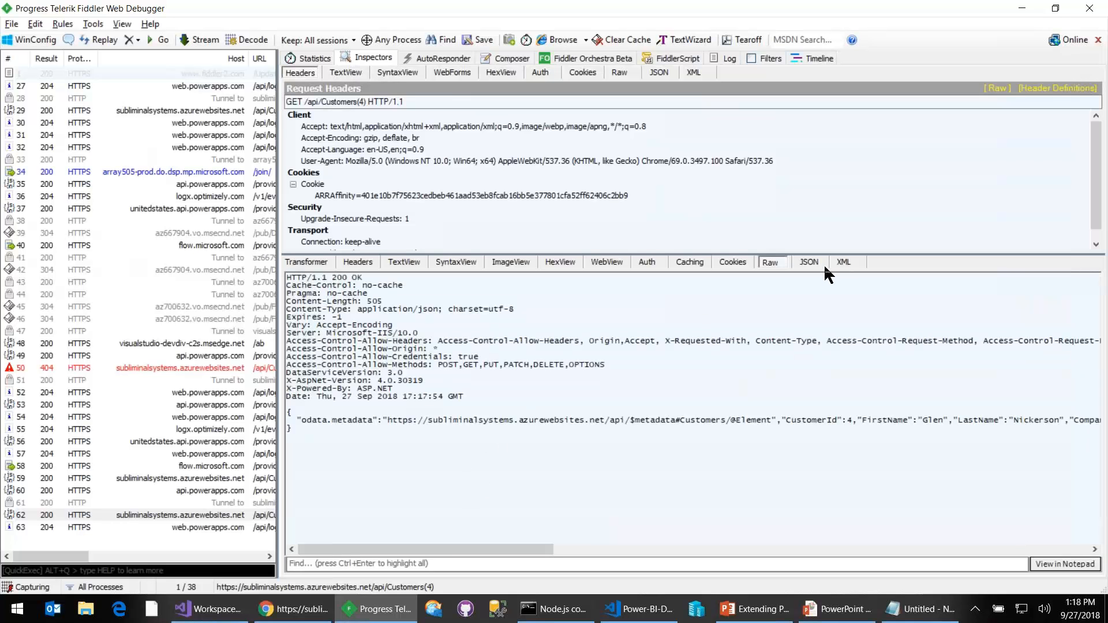
{"action": "key", "text": "alt+Tab"}
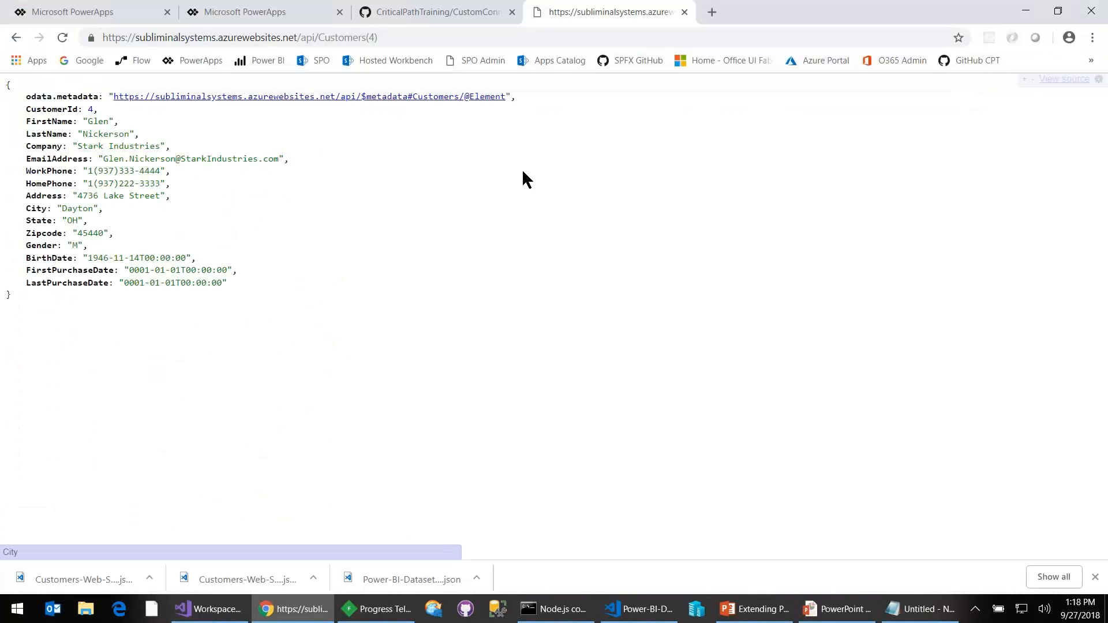
- Create a custom connector from blank in PowerApps with the name Bob
{"action": "left_click", "coordinate": [247, 12]}
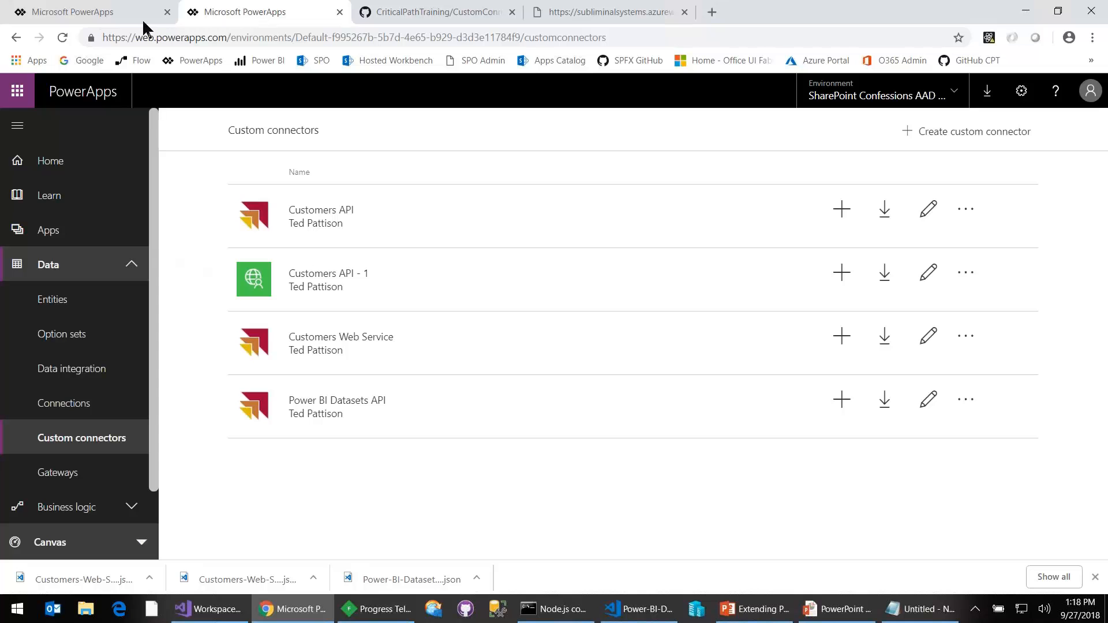
{"action": "left_click", "coordinate": [961, 132]}
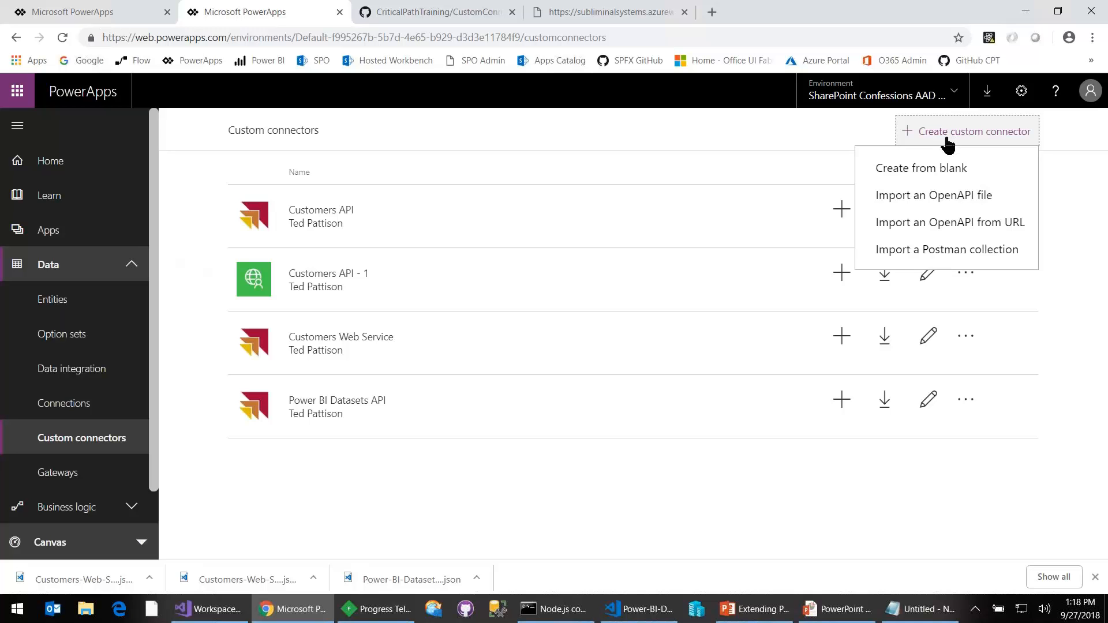
{"action": "left_click", "coordinate": [933, 169]}
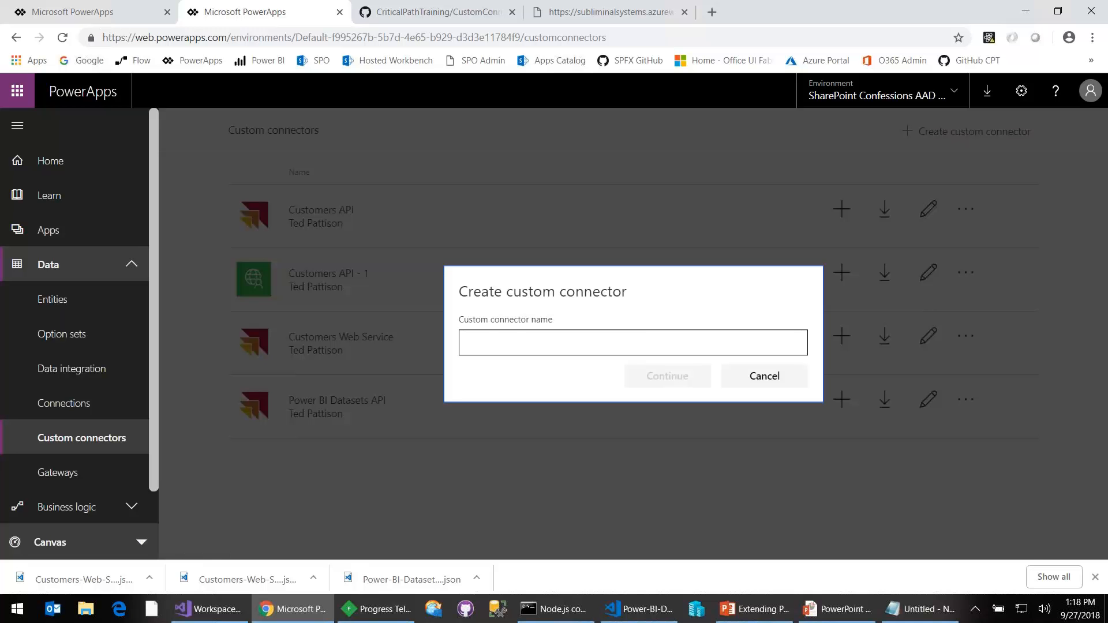
{"action": "type", "text": "Bob"}
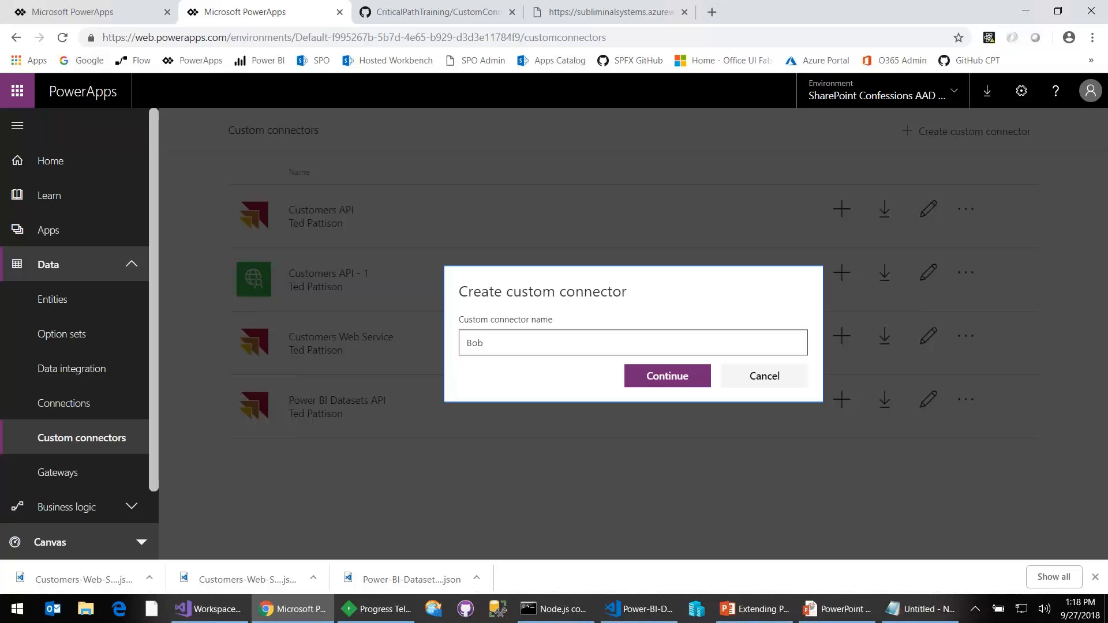
{"action": "left_click", "coordinate": [664, 380]}
- Upload a logo image from the Extras folder under C:\Student as the connector's icon
{"action": "scroll", "coordinate": [670, 370], "scroll_direction": "down", "scroll_amount": 1}
{"action": "left_click", "coordinate": [579, 248]}
{"action": "left_click", "coordinate": [188, 36]}
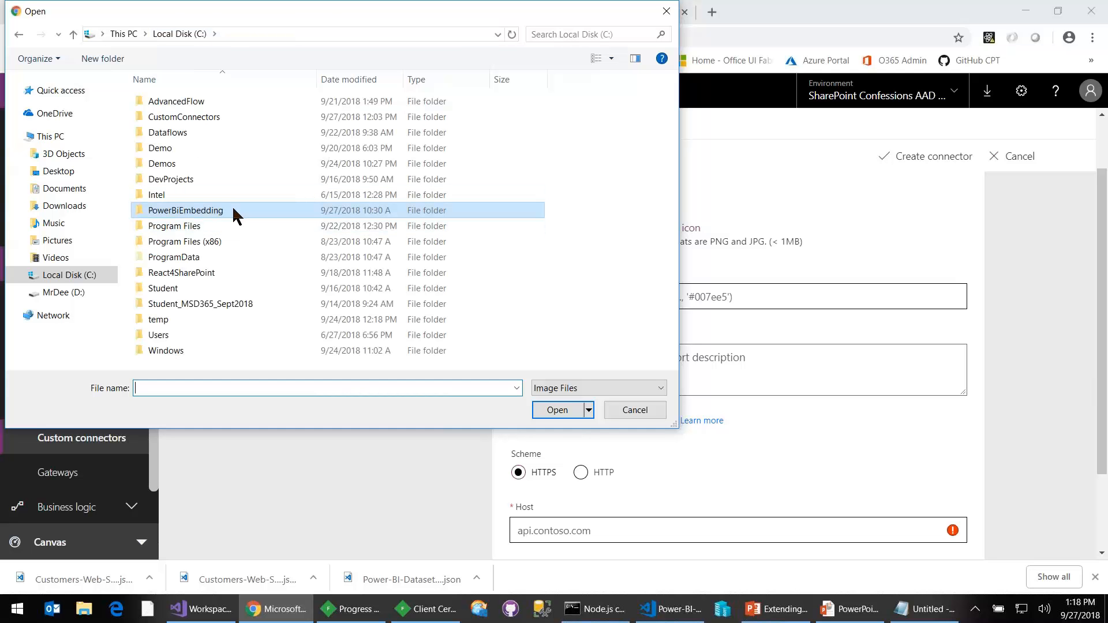
{"action": "double_click", "coordinate": [209, 287]}
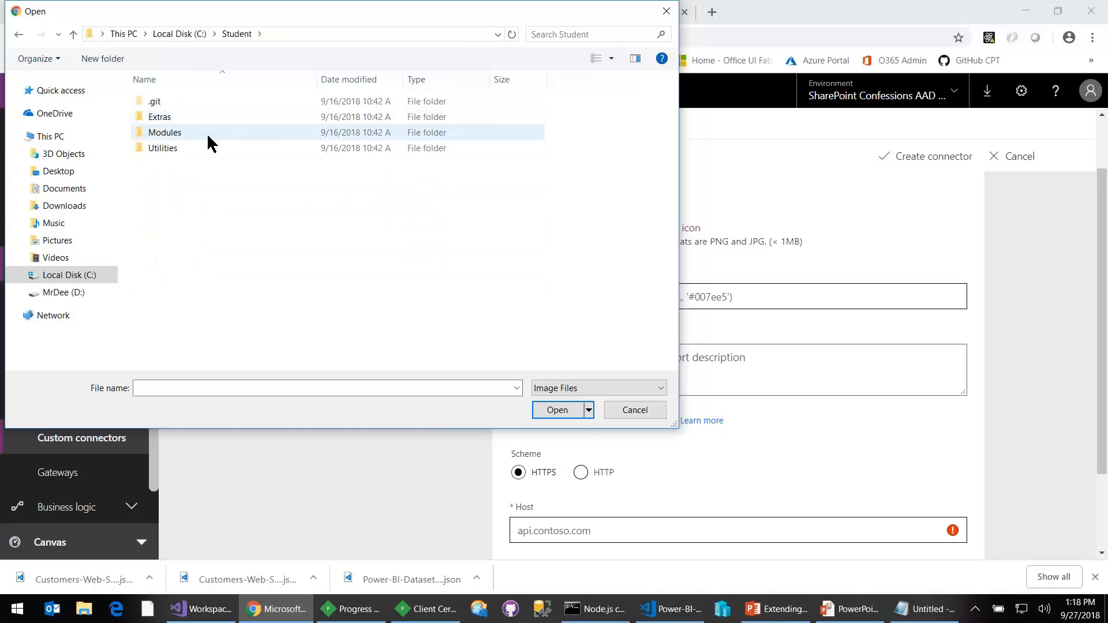
{"action": "double_click", "coordinate": [210, 131]}
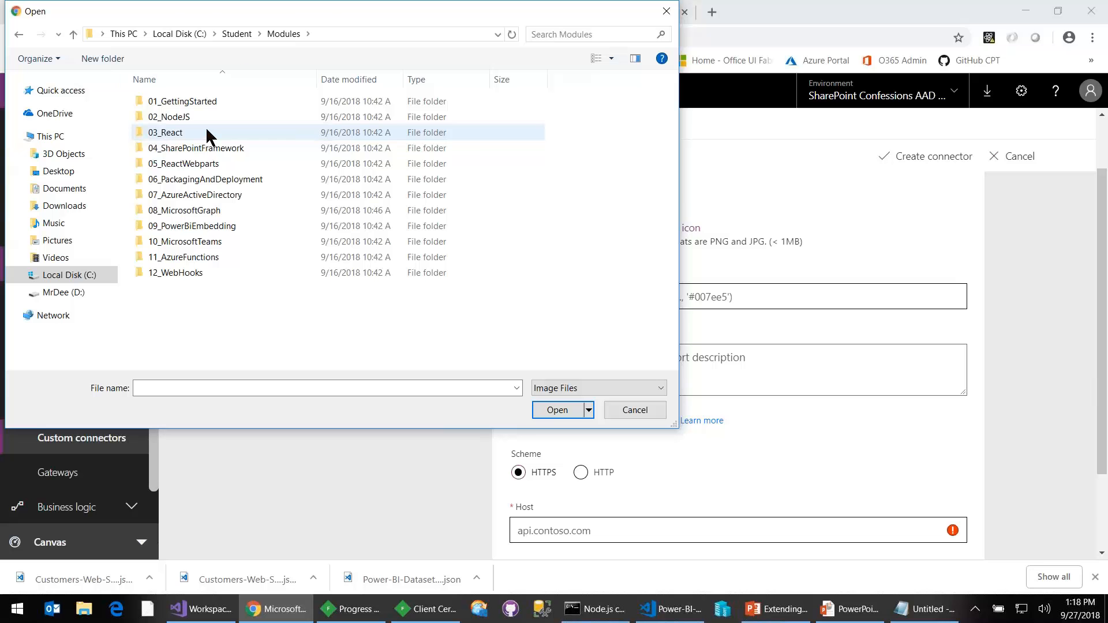
{"action": "left_click", "coordinate": [236, 36]}
{"action": "double_click", "coordinate": [167, 116]}
{"action": "double_click", "coordinate": [168, 103]}
{"action": "double_click", "coordinate": [246, 115]}
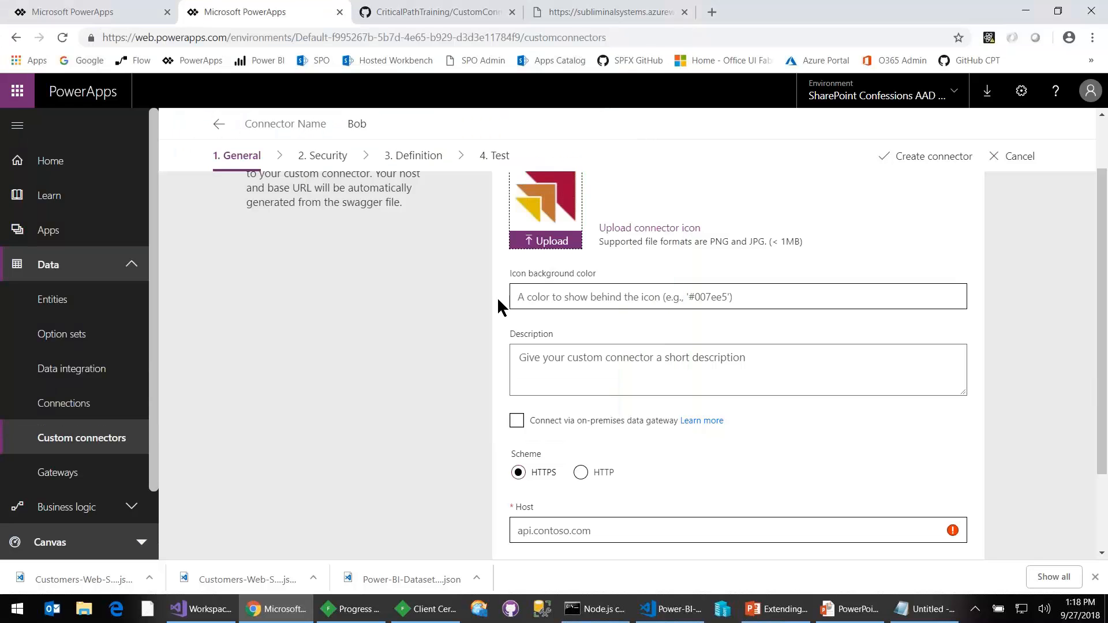
- Set the icon background color to #CCFFFF and the connector description to "hi"
{"action": "left_click", "coordinate": [601, 297]}
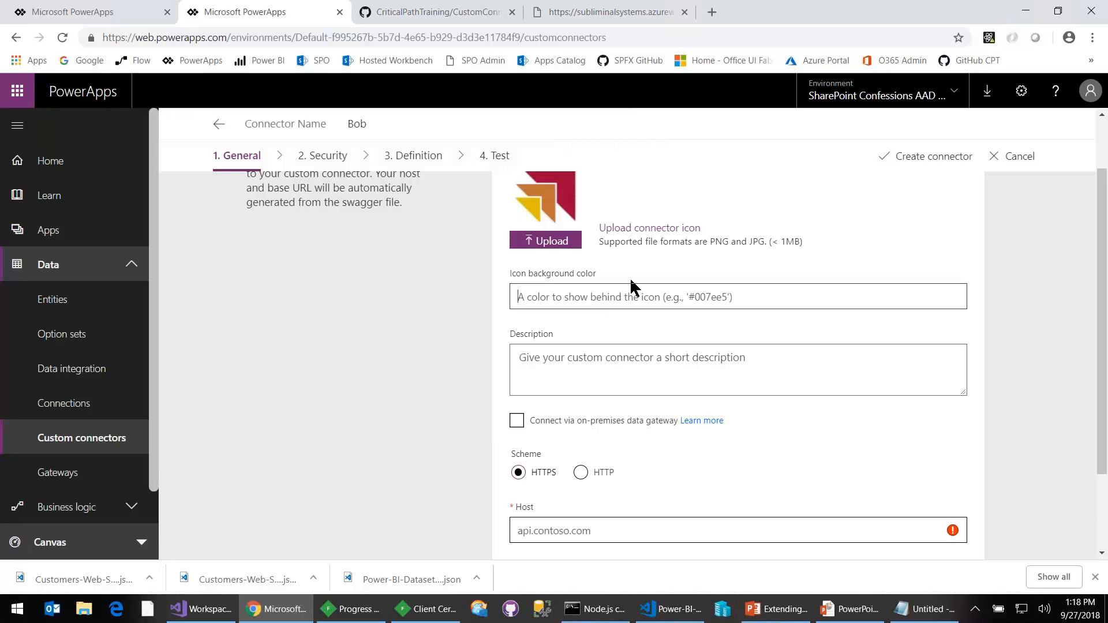
{"action": "type", "text": "#"}
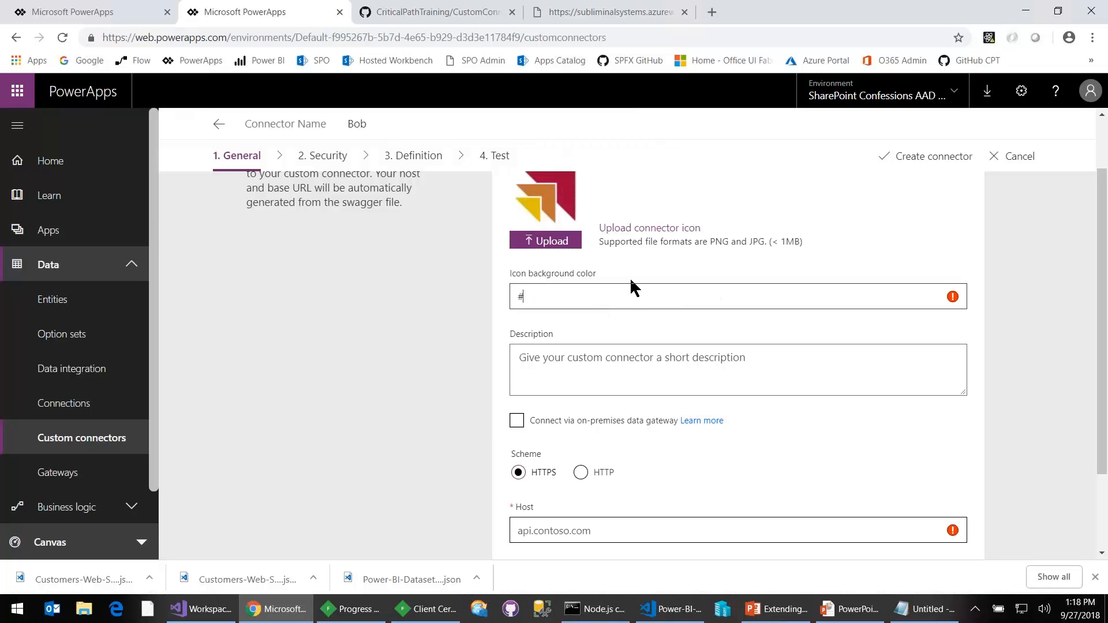
{"action": "type", "text": "CCFFFF"}
{"action": "key", "text": "Tab"}
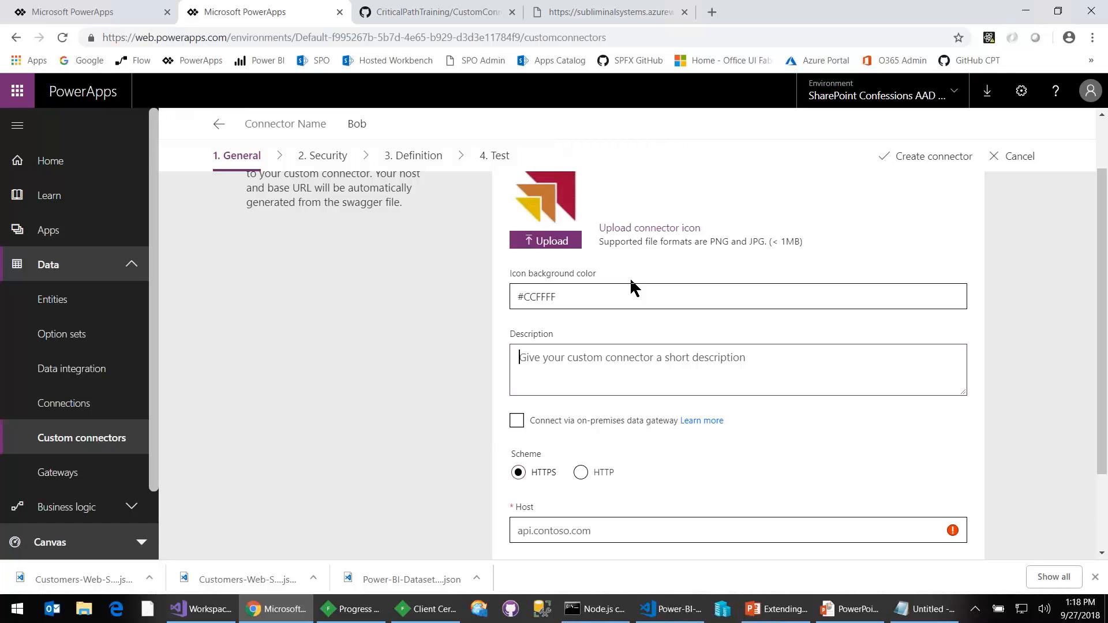
{"action": "type", "text": "hi"}
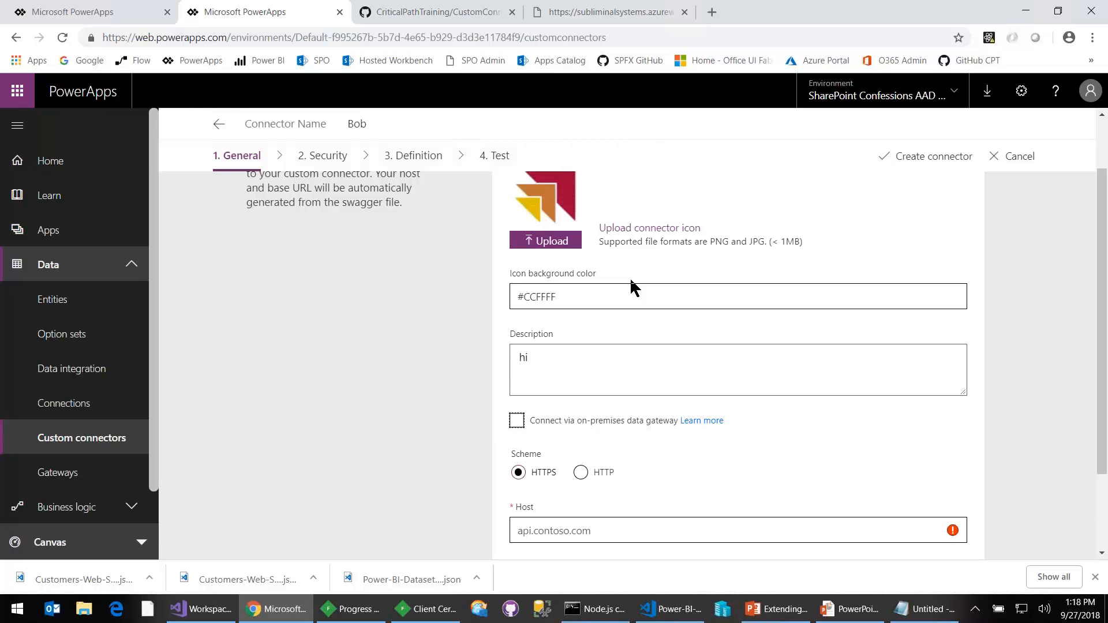
- Set the scheme to HTTPS and the host to subliminalsystems.azurewebsites.net, copied from the Customers API page address
{"action": "scroll", "coordinate": [623, 320], "scroll_direction": "down", "scroll_amount": 3}
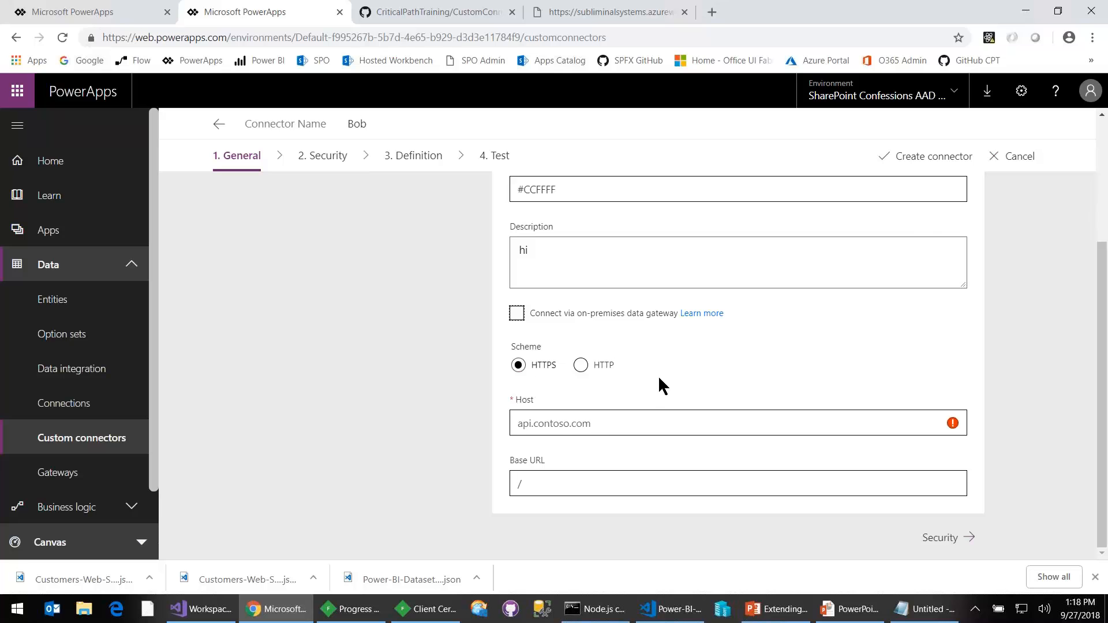
{"action": "left_click", "coordinate": [567, 427]}
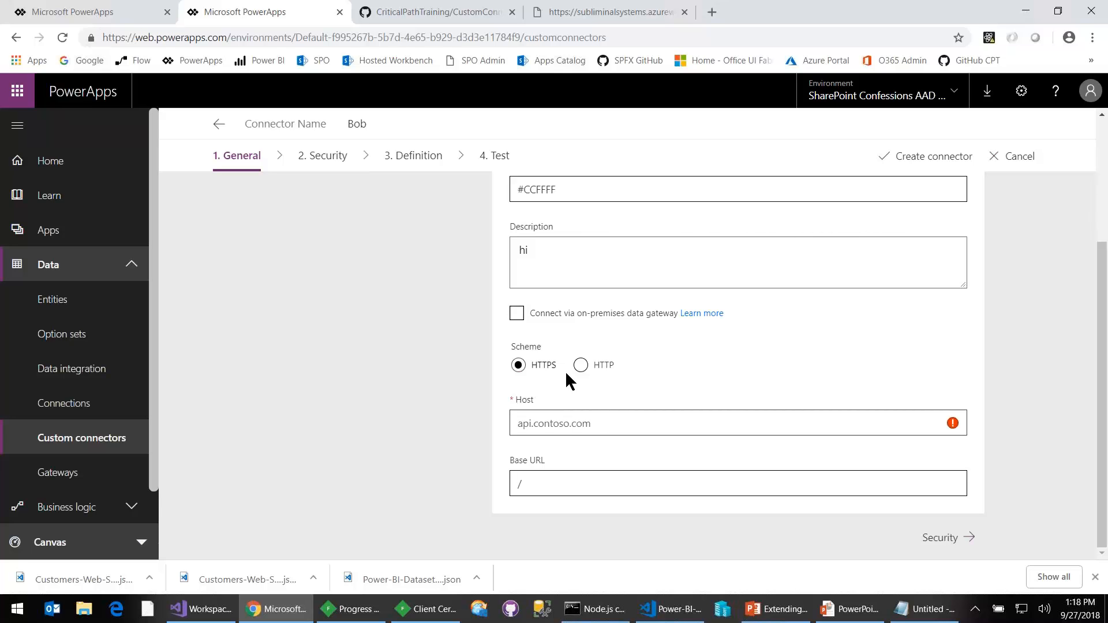
{"action": "left_click", "coordinate": [581, 366]}
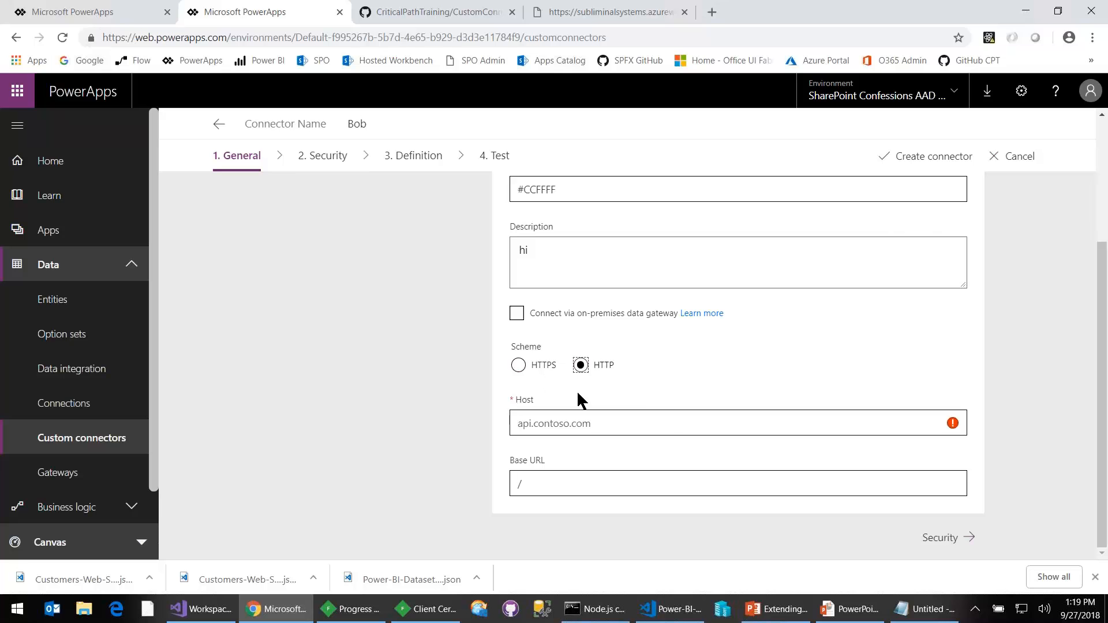
{"action": "left_click", "coordinate": [518, 369]}
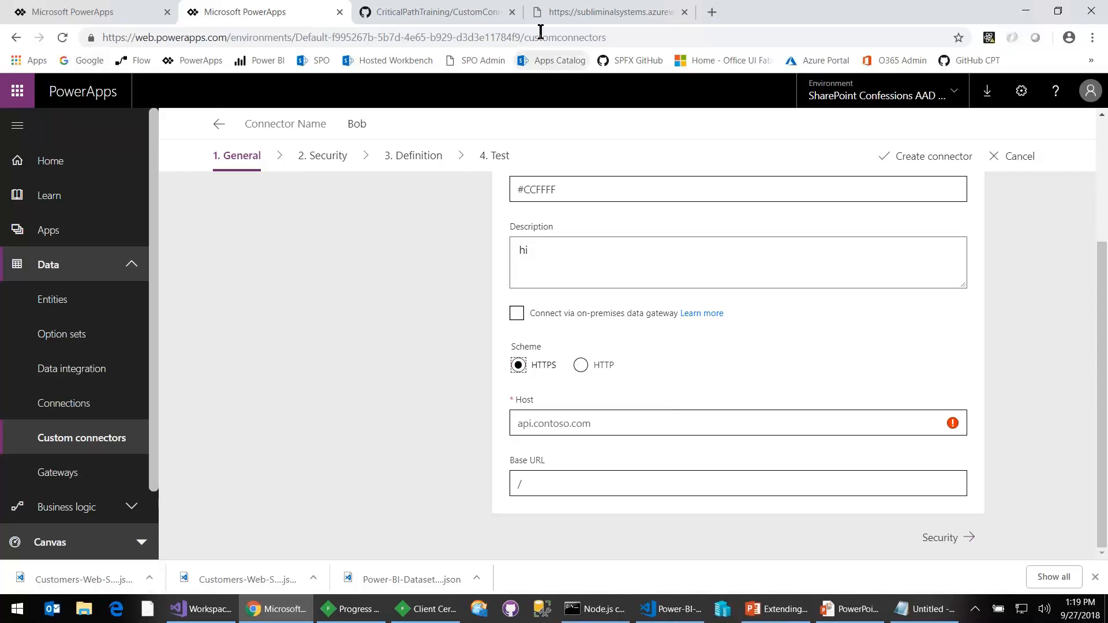
{"action": "left_click", "coordinate": [568, 13]}
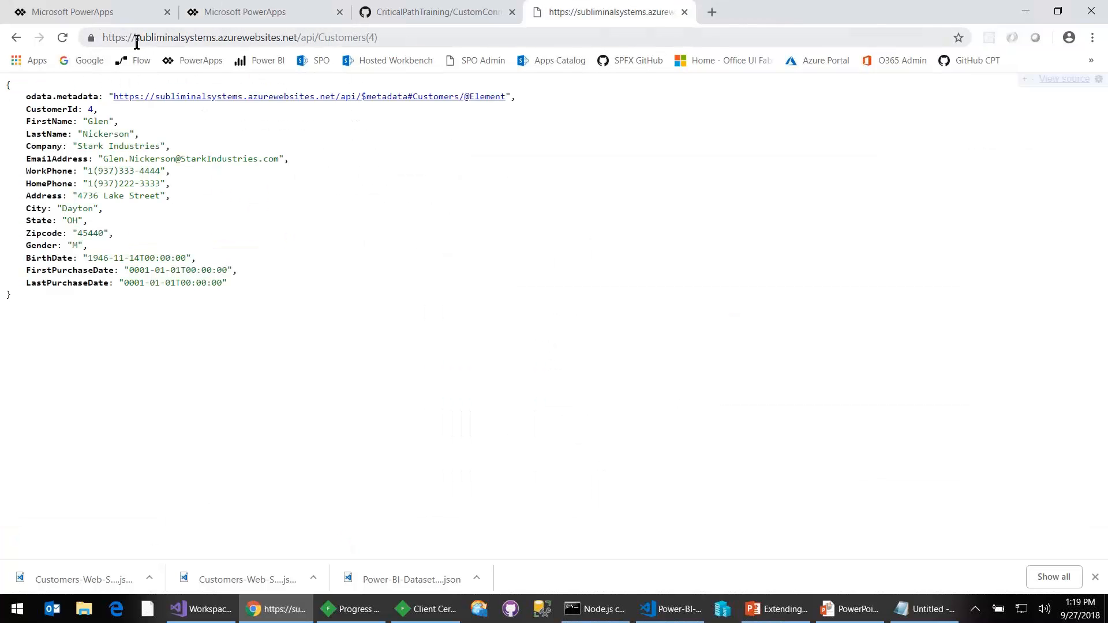
{"action": "left_click_drag", "start_coordinate": [135, 42], "coordinate": [297, 36]}
{"action": "key", "text": "ctrl+c"}
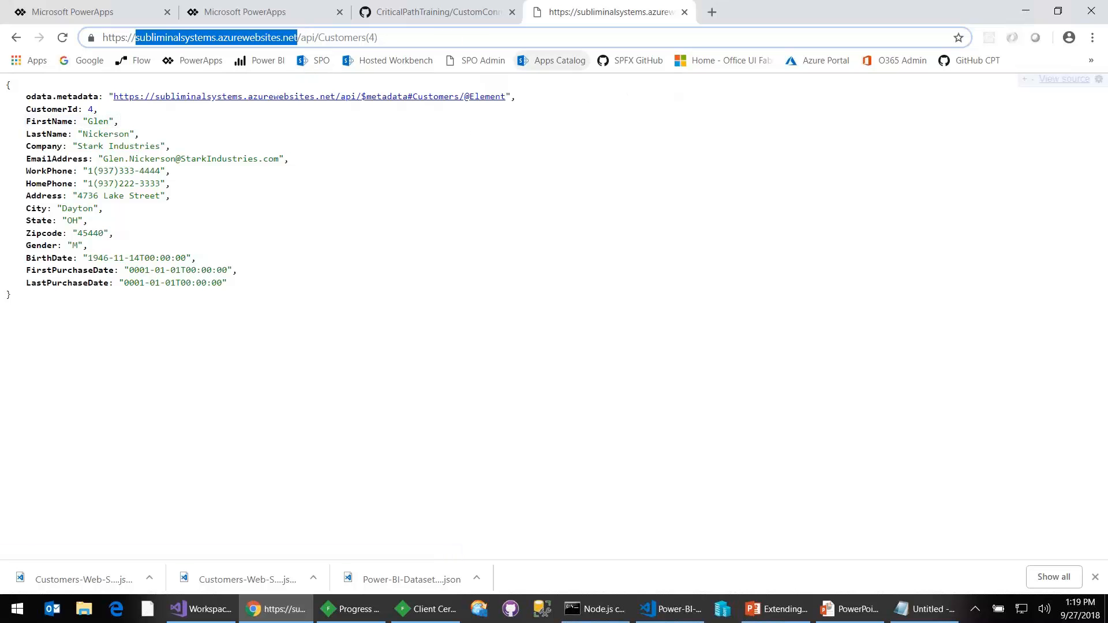
{"action": "left_click", "coordinate": [121, 12]}
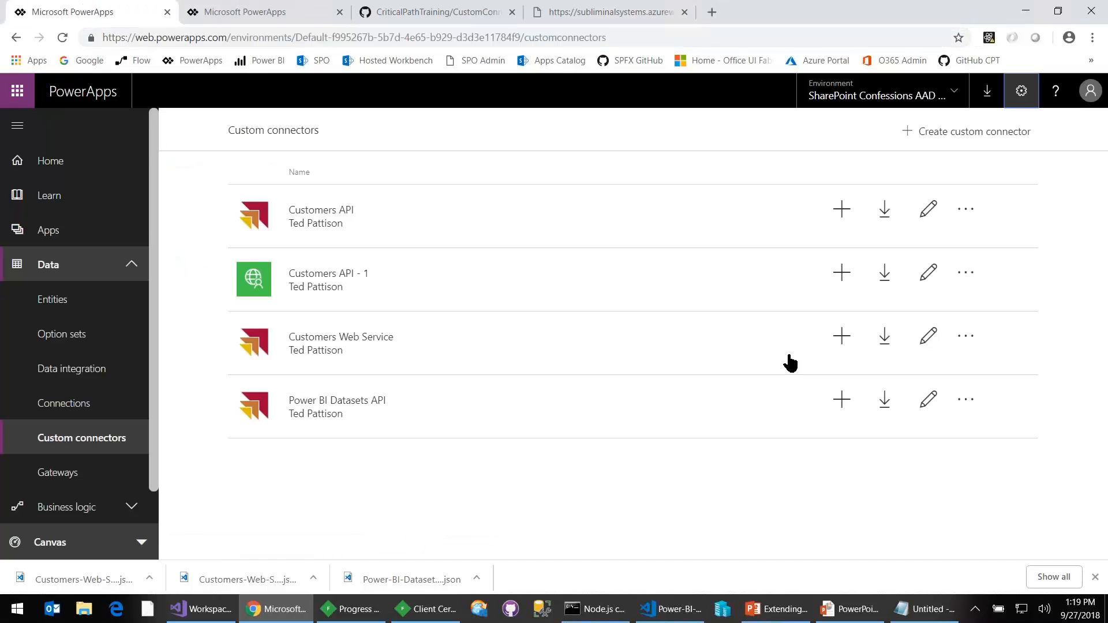
{"action": "left_click", "coordinate": [286, 14]}
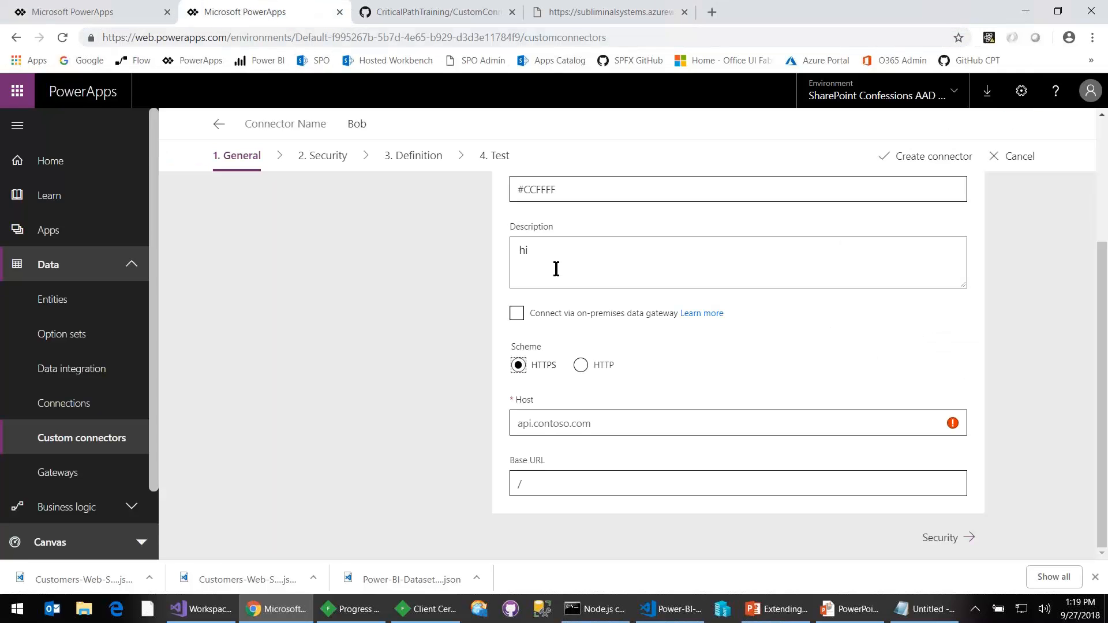
{"action": "left_click", "coordinate": [597, 425]}
{"action": "key", "text": "ctrl+v"}
- Set the connector's base URL to /api/ and review the general information
{"action": "left_click", "coordinate": [577, 488]}
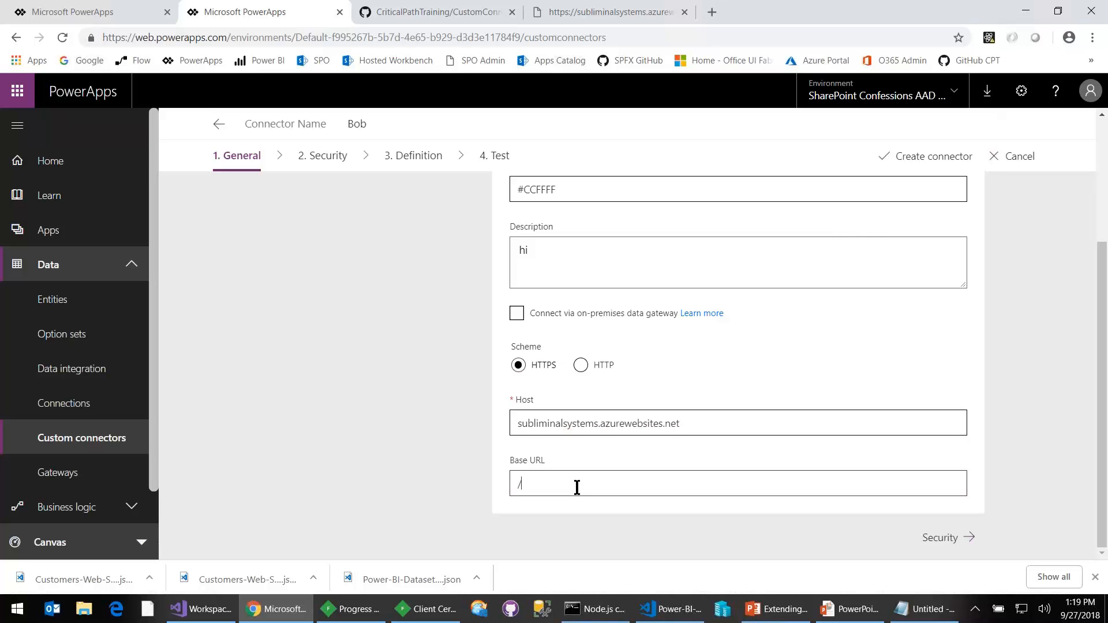
{"action": "type", "text": "api/"}
{"action": "scroll", "coordinate": [607, 438], "scroll_direction": "up", "scroll_amount": 3}
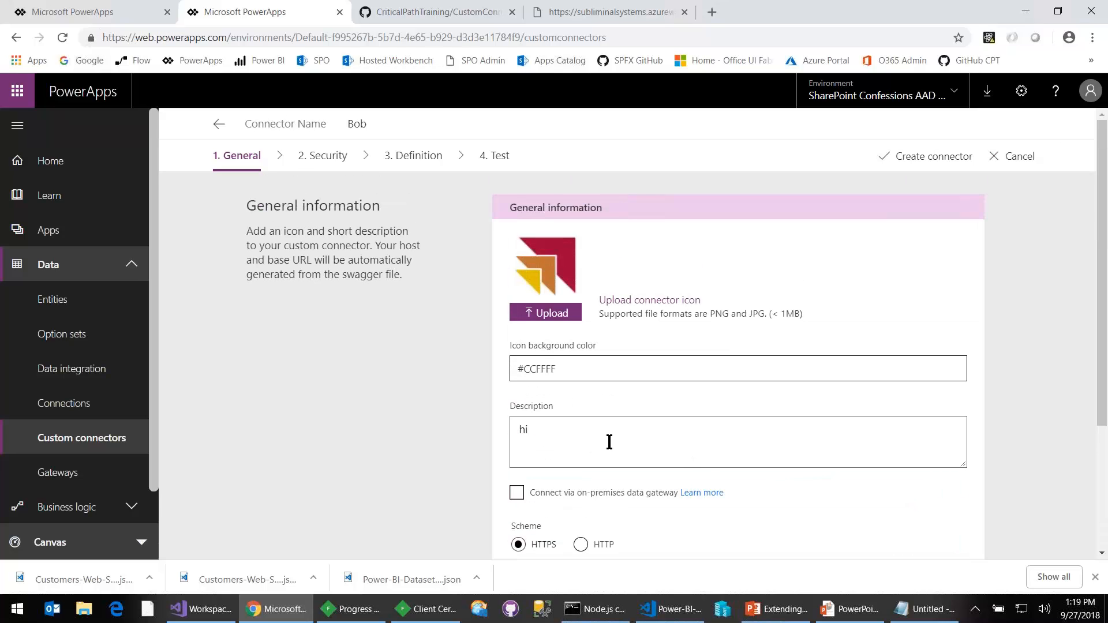
{"action": "scroll", "coordinate": [608, 441], "scroll_direction": "down", "scroll_amount": 3}
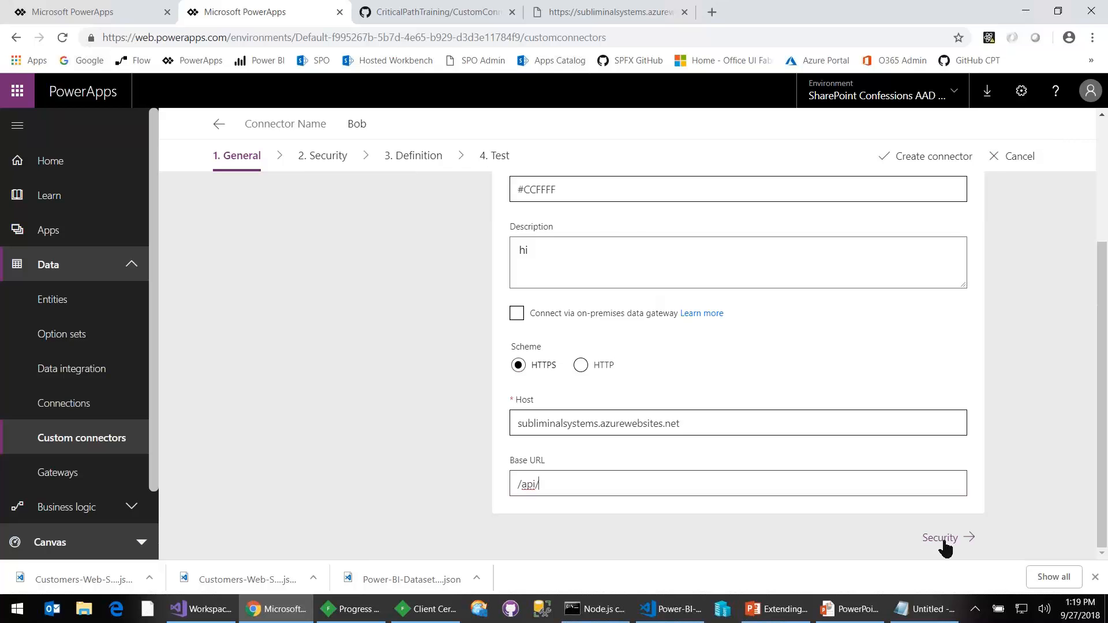
- Set the connector's security to No authentication and continue to its definition
{"action": "left_click", "coordinate": [945, 537]}
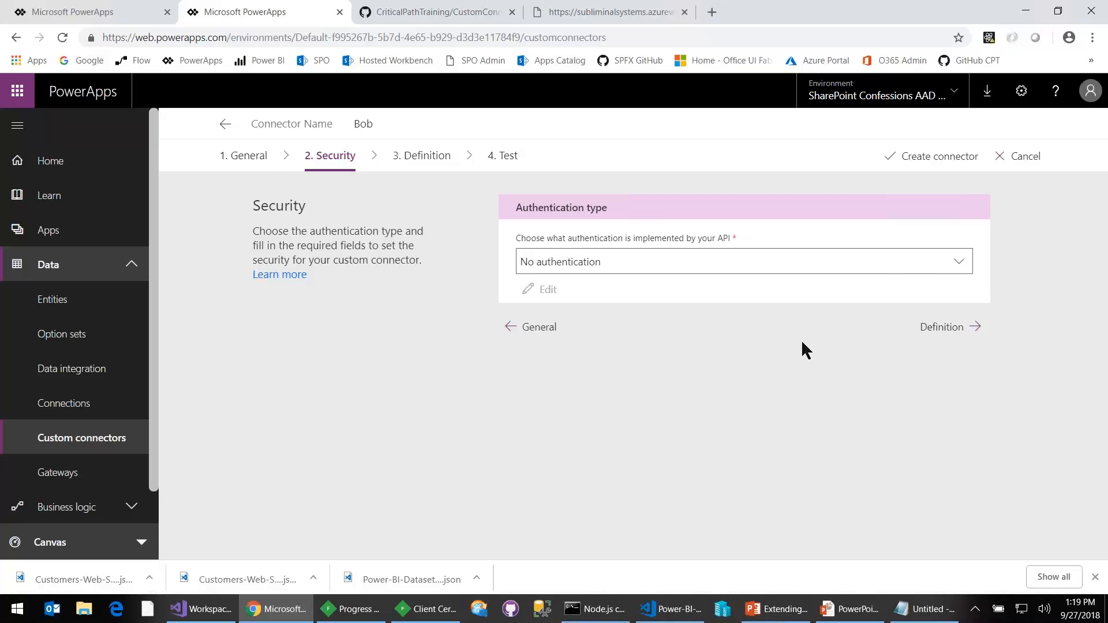
{"action": "left_click", "coordinate": [956, 269]}
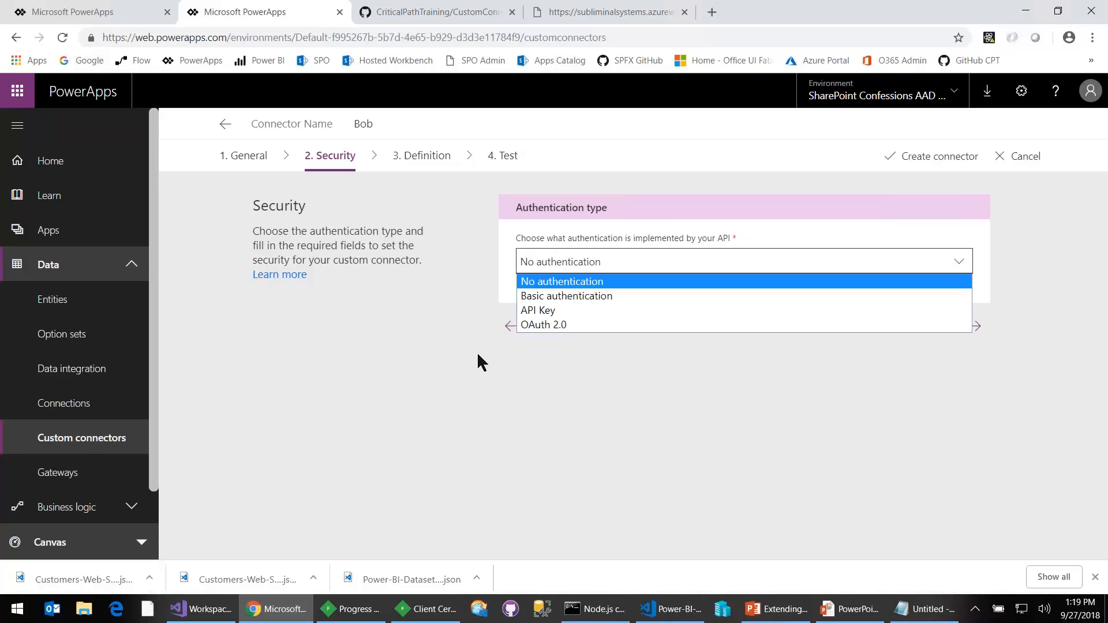
{"action": "left_click", "coordinate": [551, 281]}
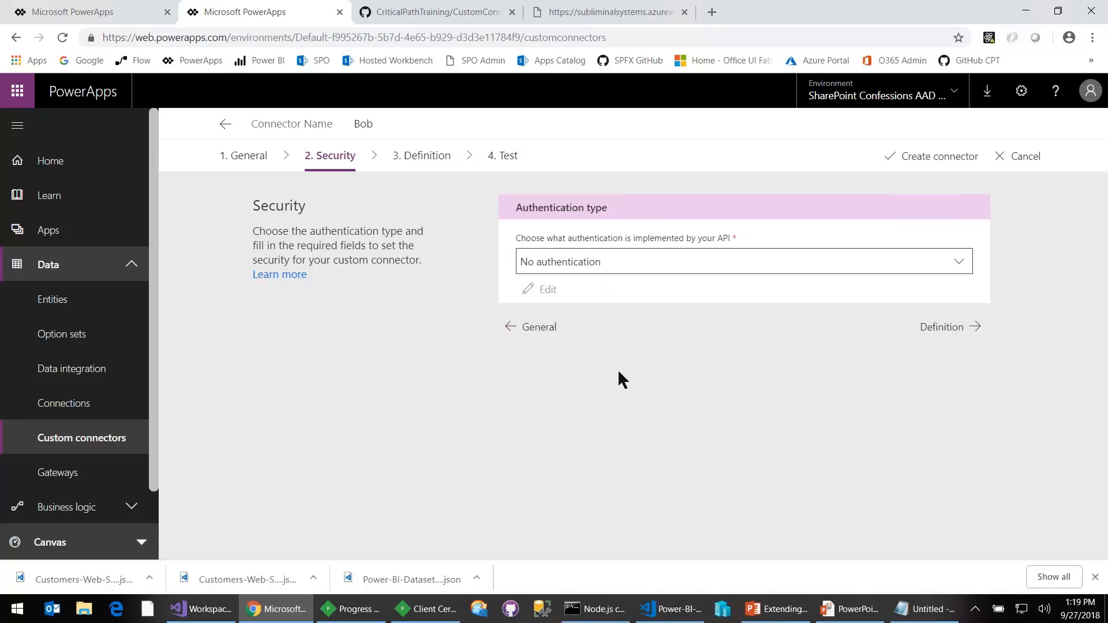
{"action": "left_click", "coordinate": [943, 327]}
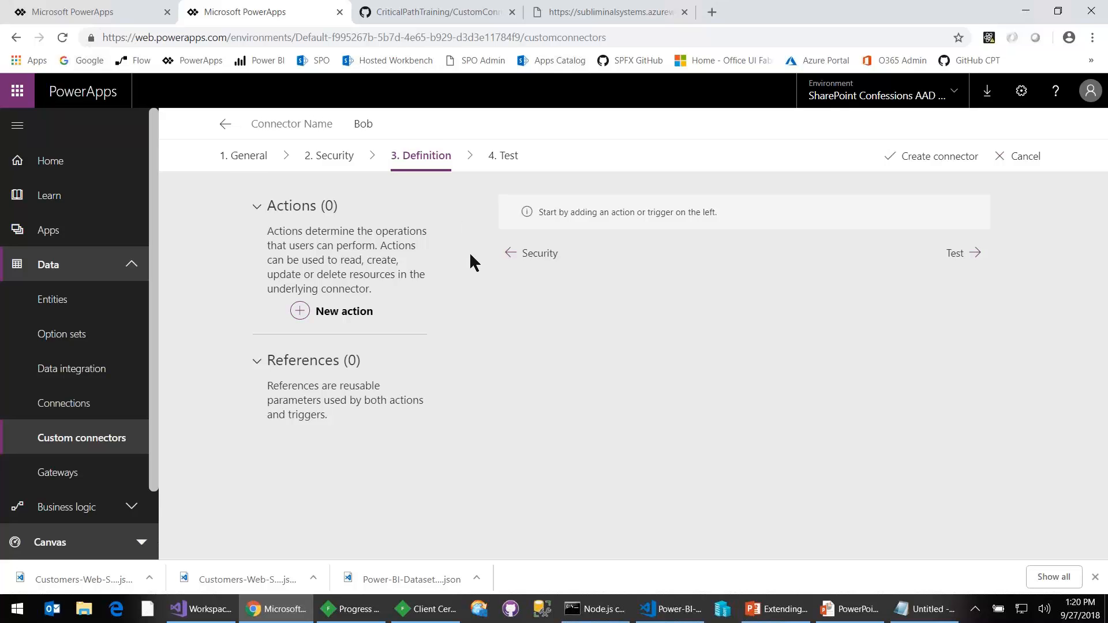
- Add a new action to the connector with the summary "Get Customers"
{"action": "left_click", "coordinate": [348, 315]}
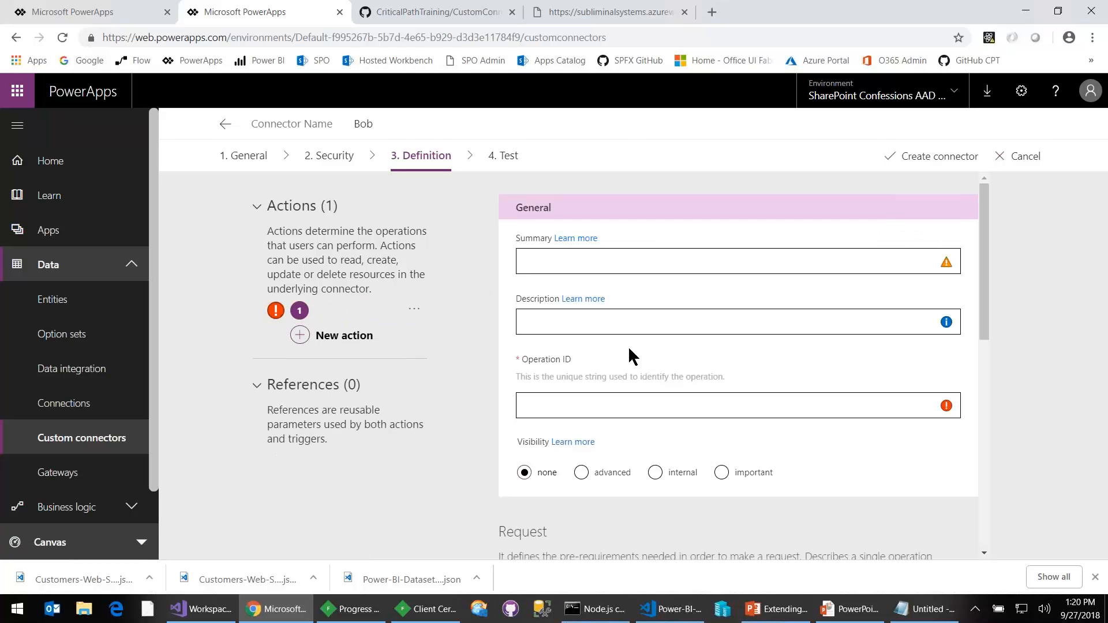
{"action": "left_click", "coordinate": [529, 258]}
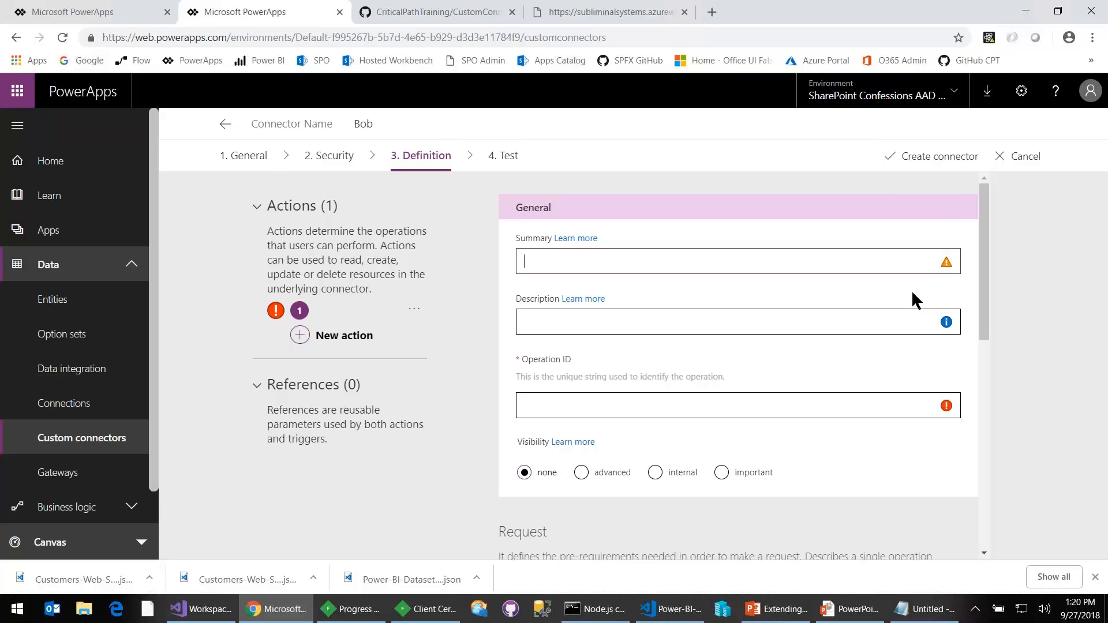
{"action": "type", "text": "Get"}
{"action": "type", "text": "ustomers"}
- Copy the action's summary text and set the description to "Get Customers description"
{"action": "key", "text": "ctrl+shift+Left"}
{"action": "key", "text": "ctrl+shift+Left"}
{"action": "key", "text": "ctrl+c"}
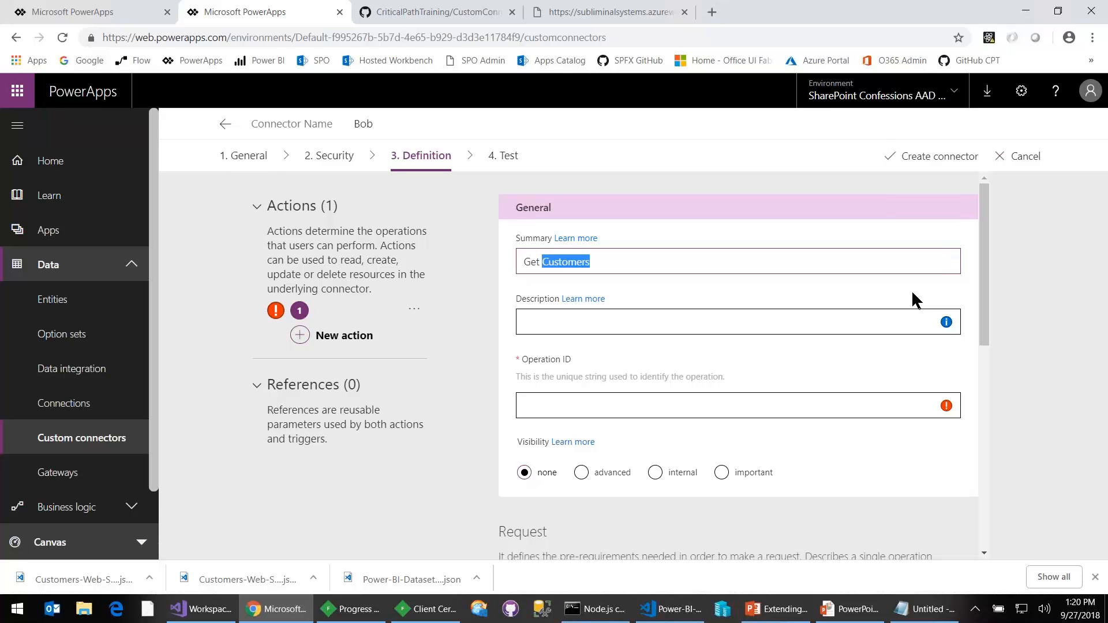
{"action": "key", "text": "Tab"}
{"action": "key", "text": "Tab"}
{"action": "key", "text": "ctrl+v"}
{"action": "type", "text": "description"}
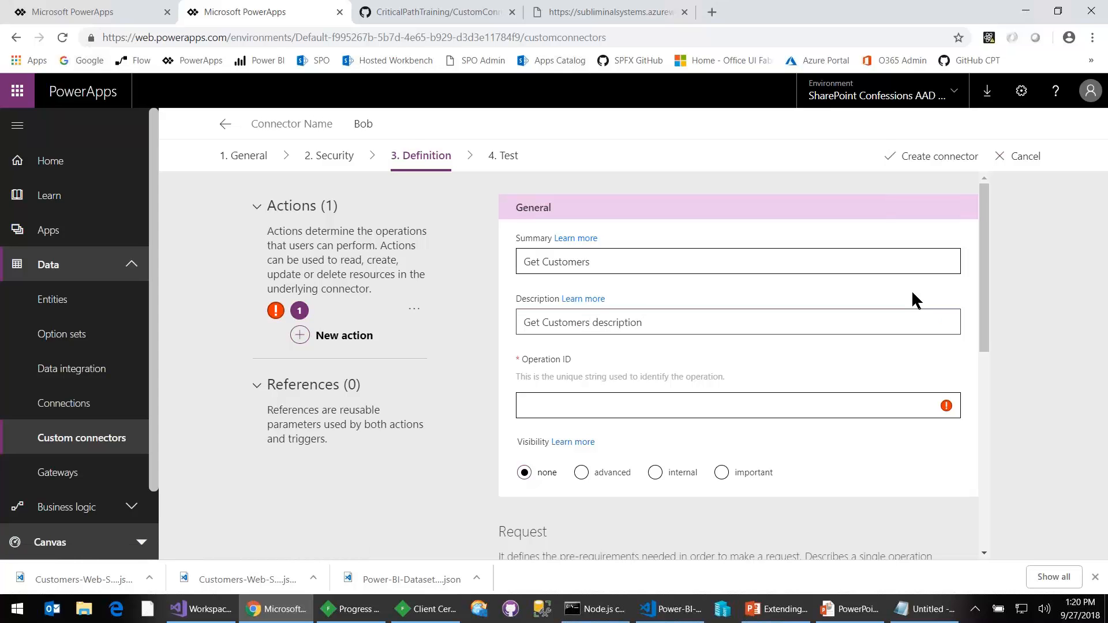
- Set the action's operation ID to GetCustomers
{"action": "key", "text": "Tab"}
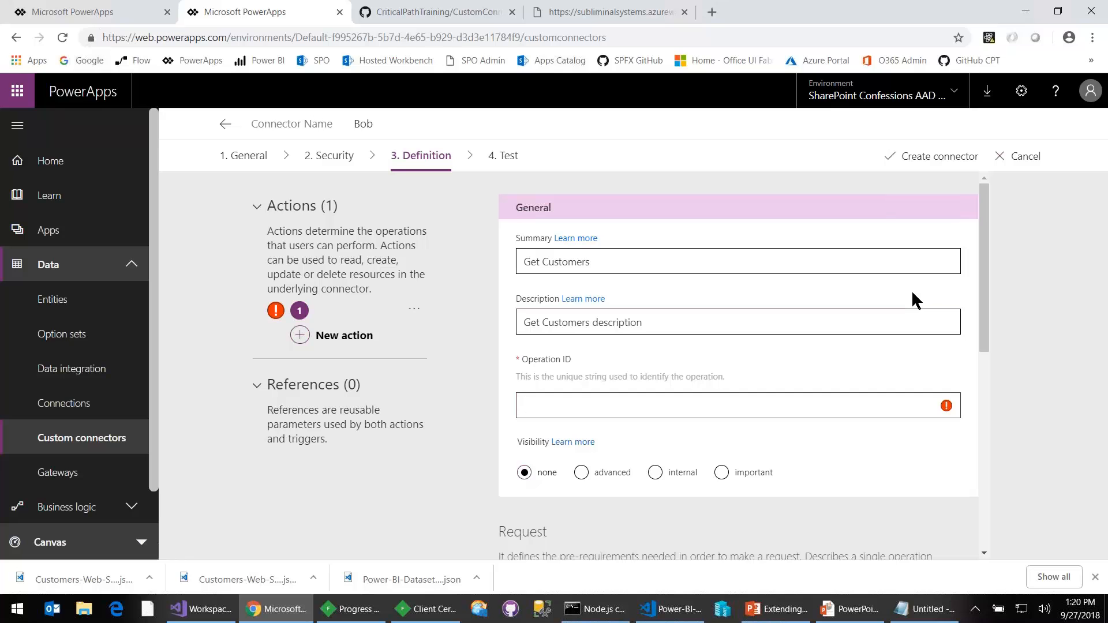
{"action": "key", "text": "ctrl+v"}
{"action": "key", "text": "BackSpace"}
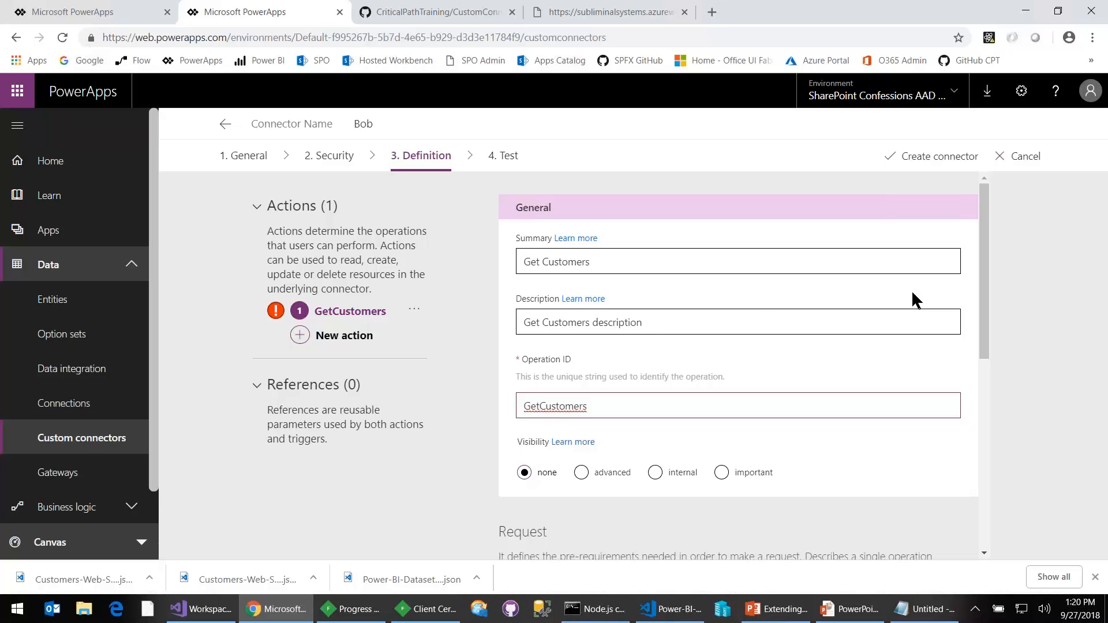
- Switch to the PowerPoint slides, view the part on creating a new custom connector, and return to the browser
{"action": "scroll", "coordinate": [805, 341], "scroll_direction": "down", "scroll_amount": 1}
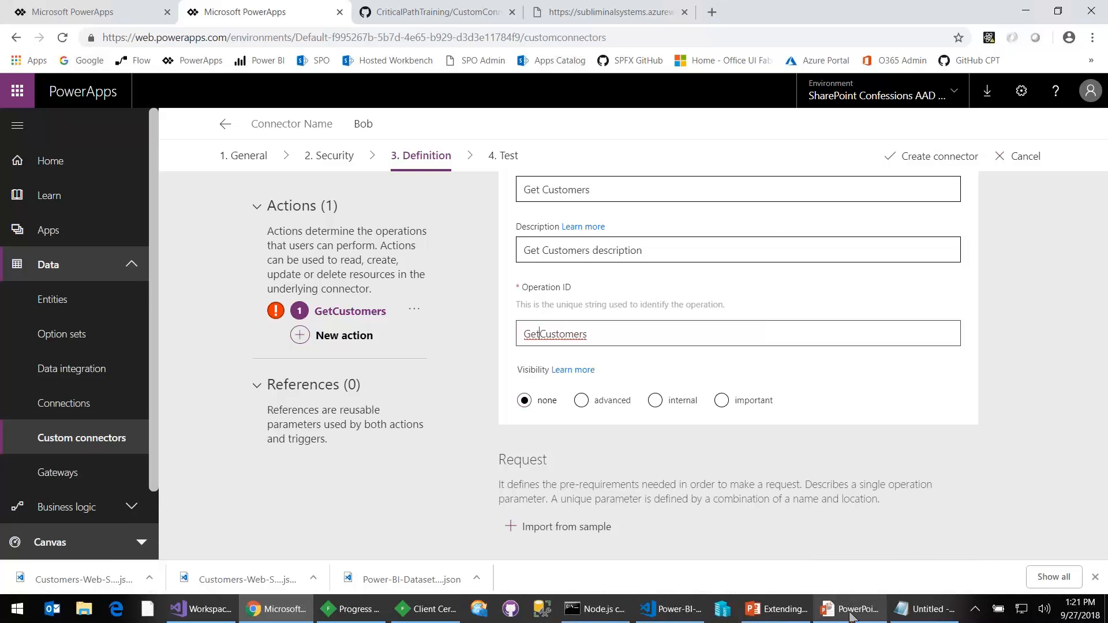
{"action": "mouse_move", "coordinate": [849, 613]}
{"action": "left_click", "coordinate": [883, 554]}
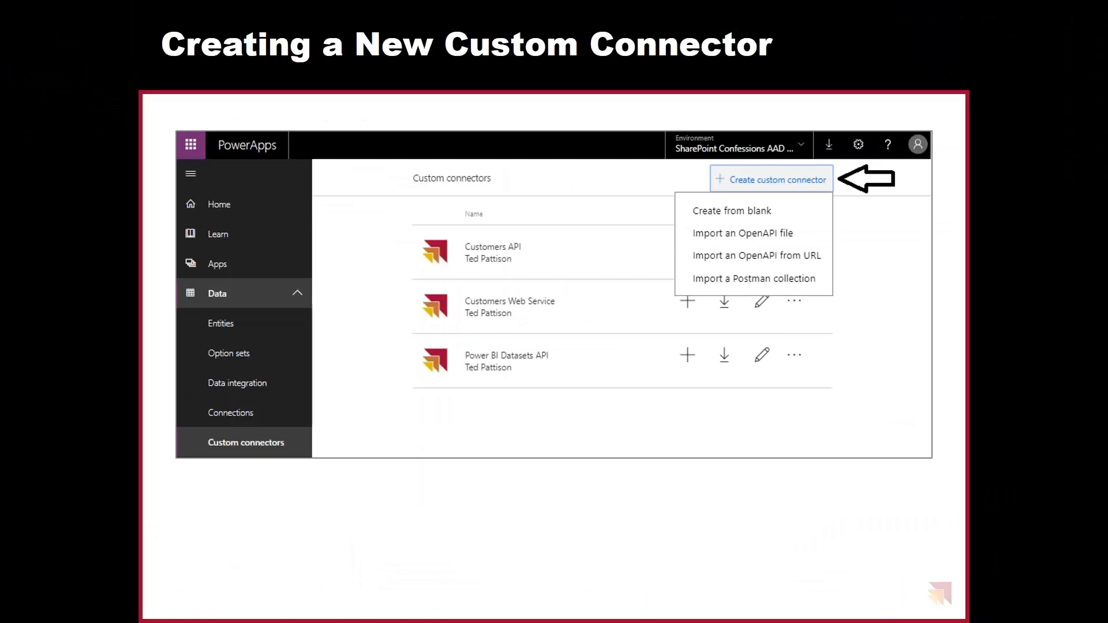
{"action": "key", "text": "Right"}
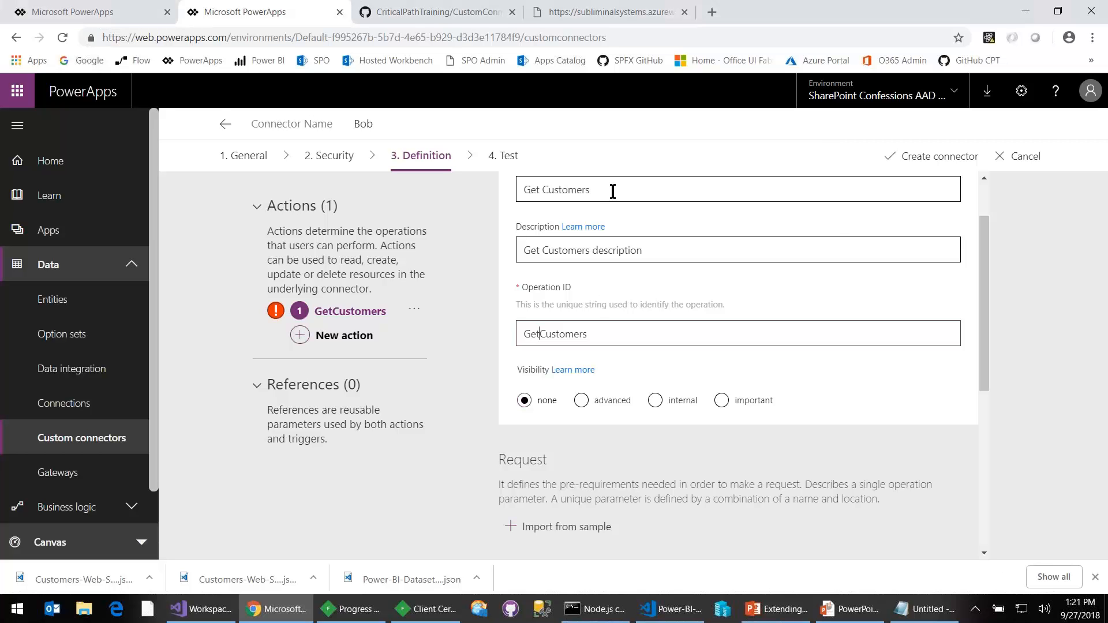
- Start importing the GetCustomers action's request from a sample and set its verb to GET
{"action": "double_click", "coordinate": [535, 334]}
{"action": "scroll", "coordinate": [659, 409], "scroll_direction": "down", "scroll_amount": 3}
{"action": "scroll", "coordinate": [659, 408], "scroll_direction": "down", "scroll_amount": 1}
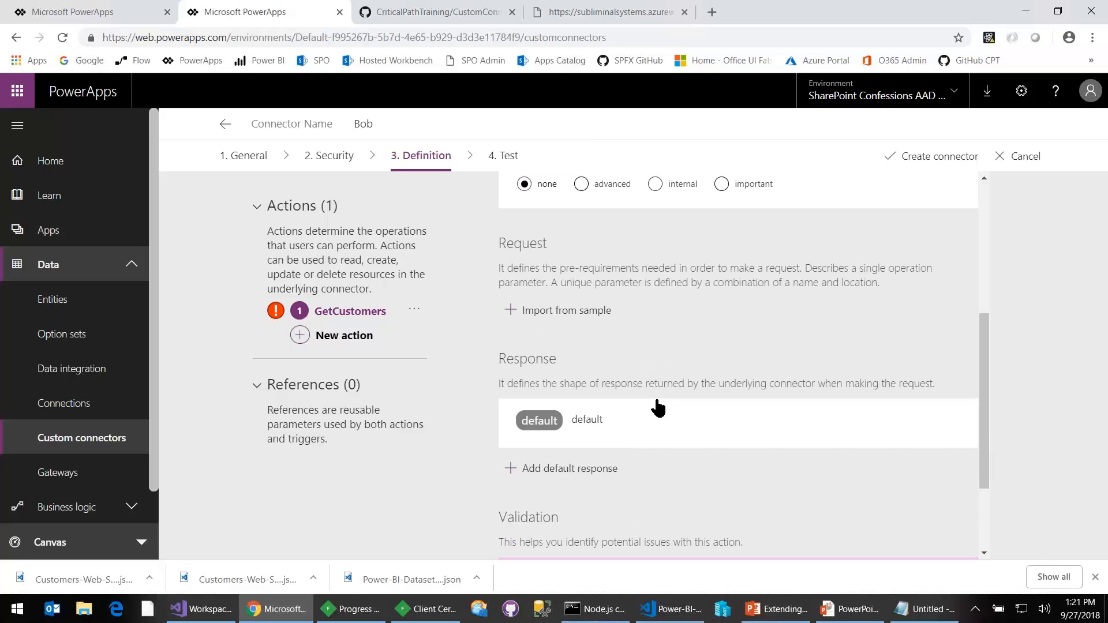
{"action": "double_click", "coordinate": [507, 246]}
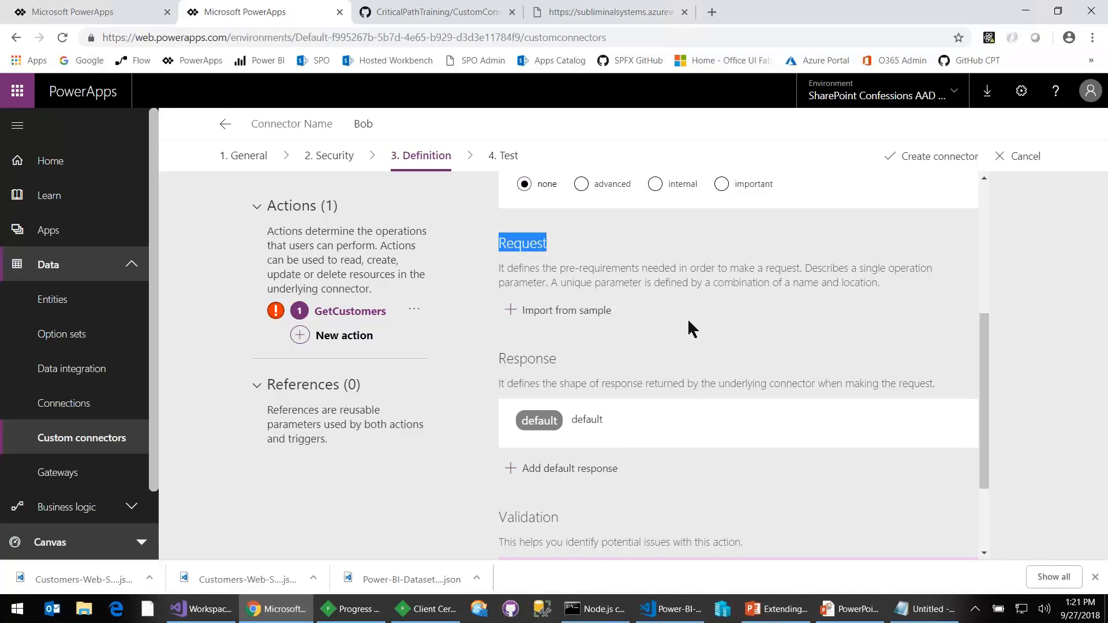
{"action": "left_click", "coordinate": [582, 313]}
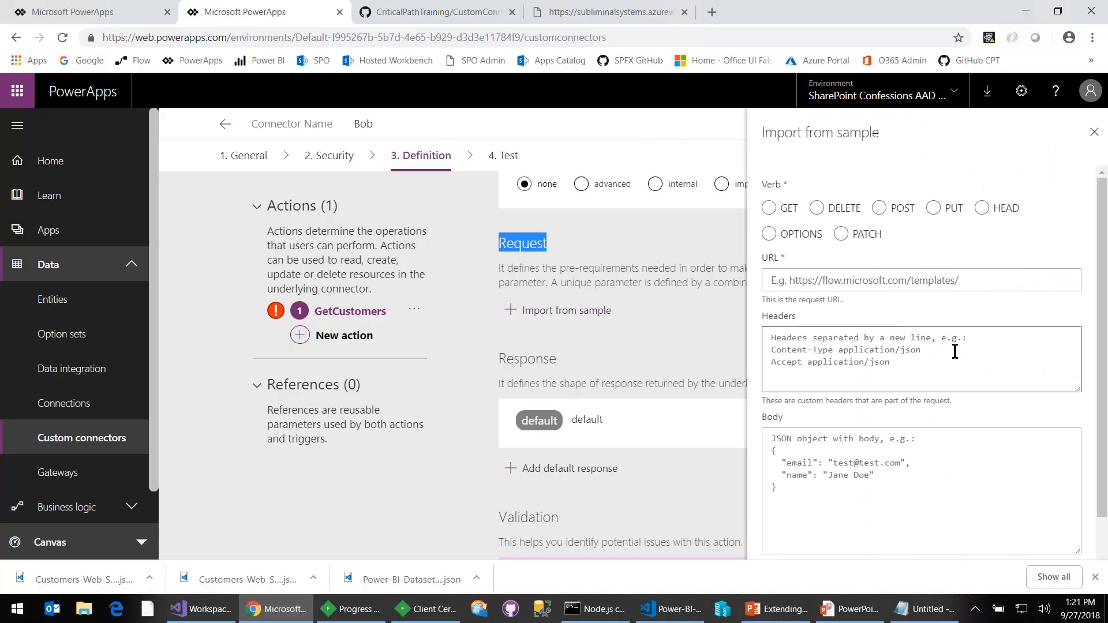
{"action": "left_click", "coordinate": [771, 209]}
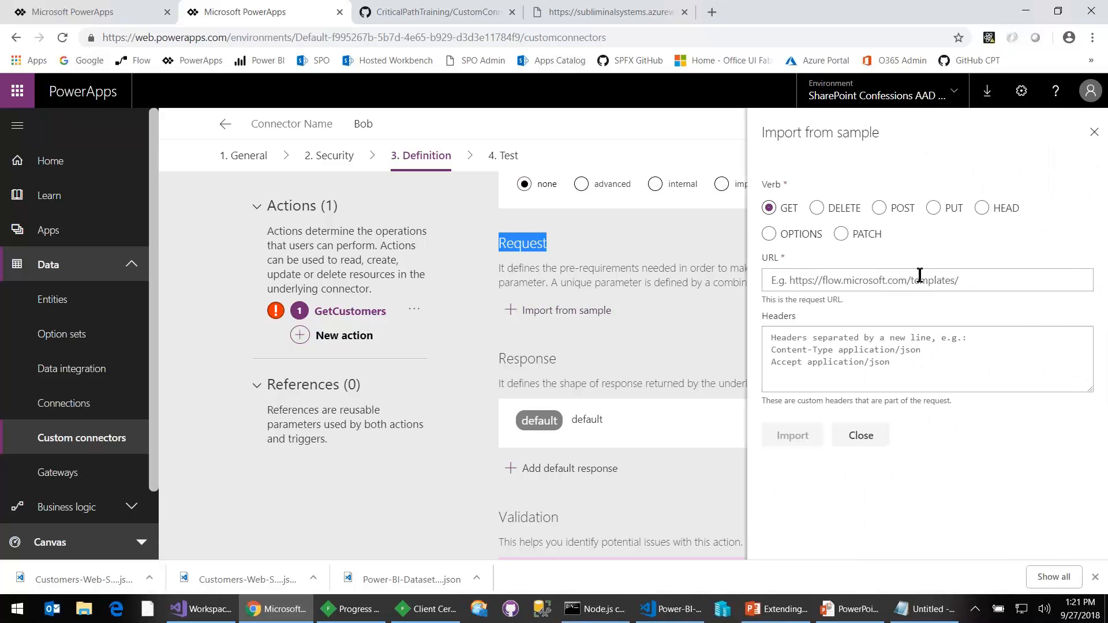
{"action": "left_click", "coordinate": [934, 280]}
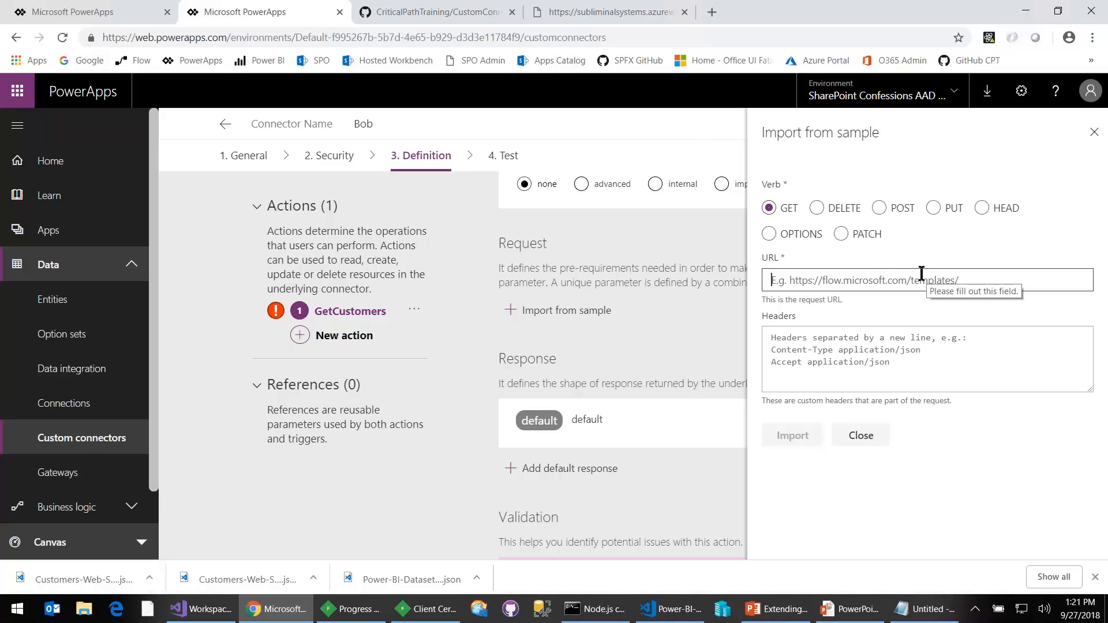
{"action": "left_click", "coordinate": [608, 14]}
{"action": "left_click", "coordinate": [367, 37]}
{"action": "left_click_drag", "start_coordinate": [366, 37], "coordinate": [64, 64]}
{"action": "key", "text": "ctrl+c"}
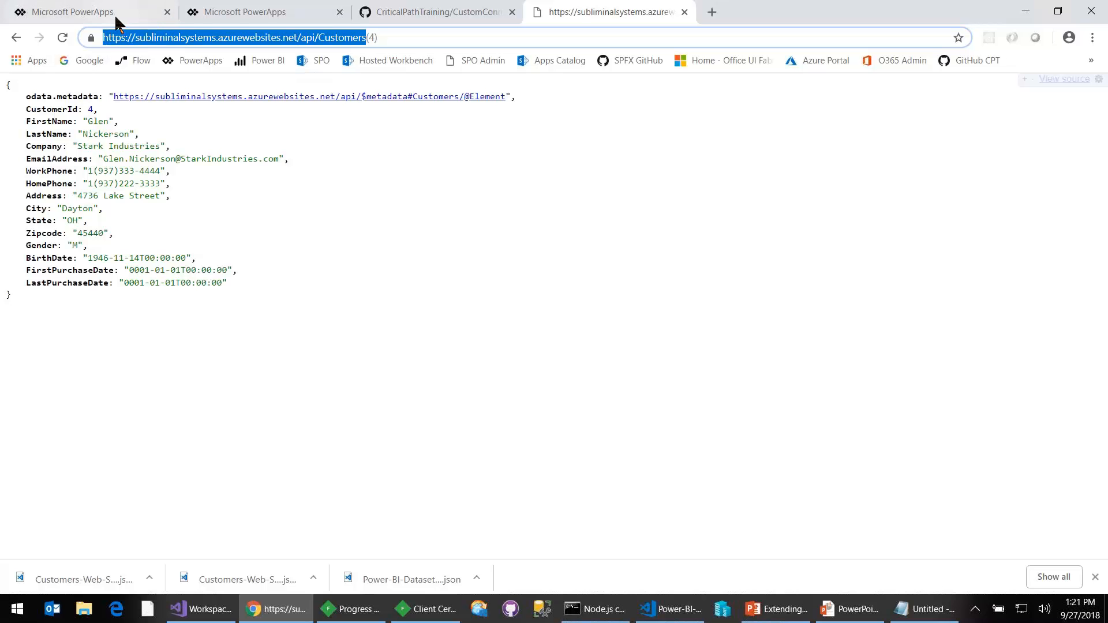
{"action": "left_click", "coordinate": [230, 12]}
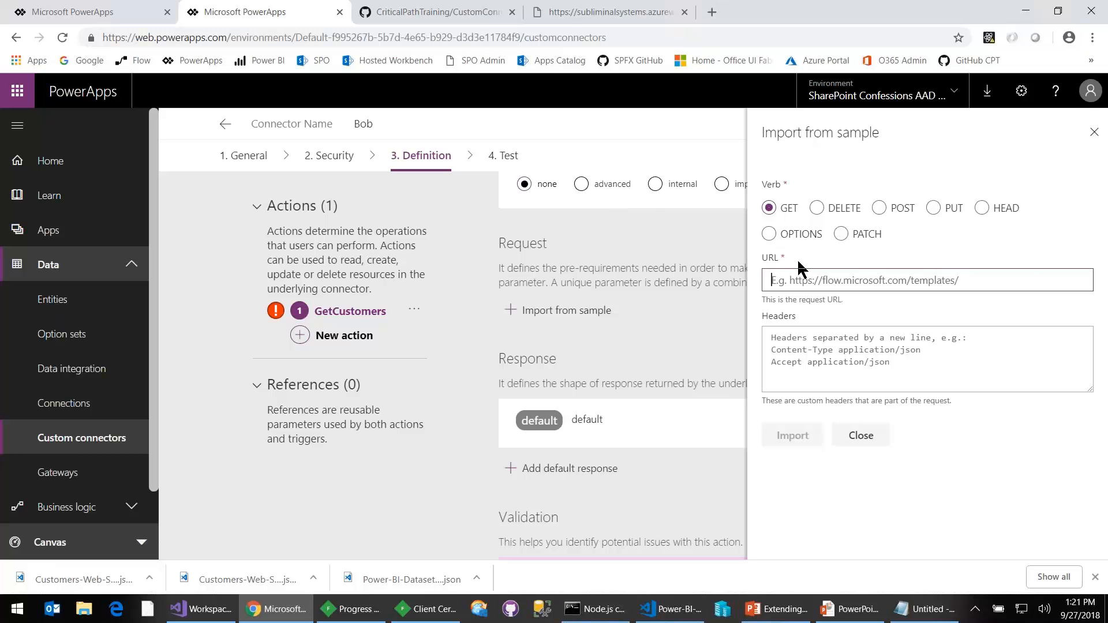
{"action": "key", "text": "ctrl+v"}
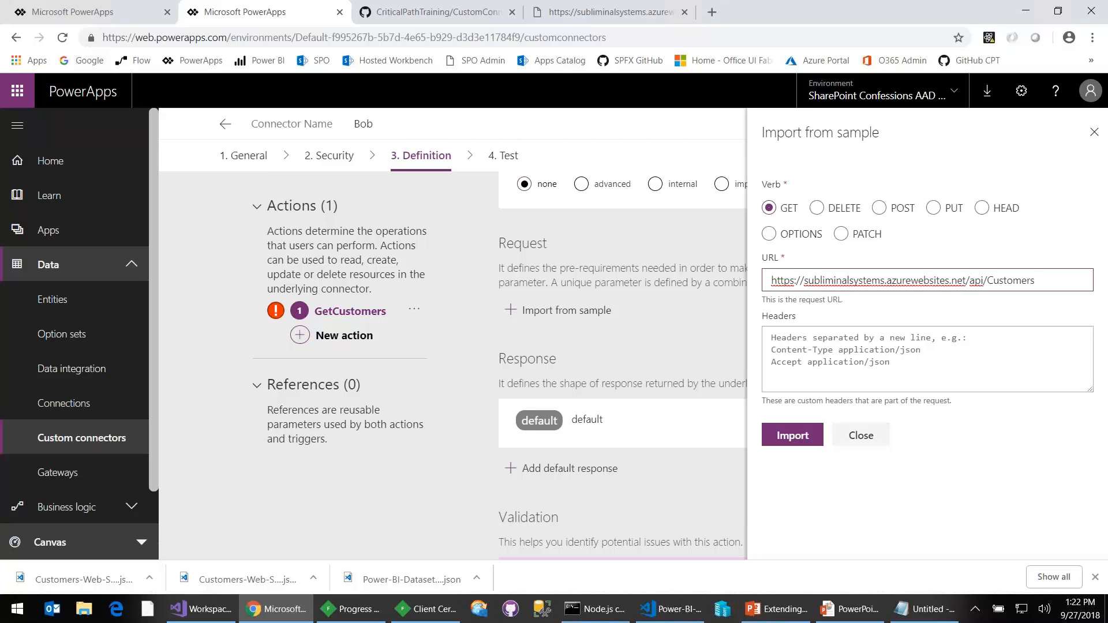
- Import the sample request and review the action's resulting request definition and validation
{"action": "left_click", "coordinate": [790, 436]}
{"action": "scroll", "coordinate": [787, 426], "scroll_direction": "down", "scroll_amount": 3}
{"action": "scroll", "coordinate": [624, 268], "scroll_direction": "down", "scroll_amount": 1}
{"action": "scroll", "coordinate": [626, 265], "scroll_direction": "up", "scroll_amount": 3}
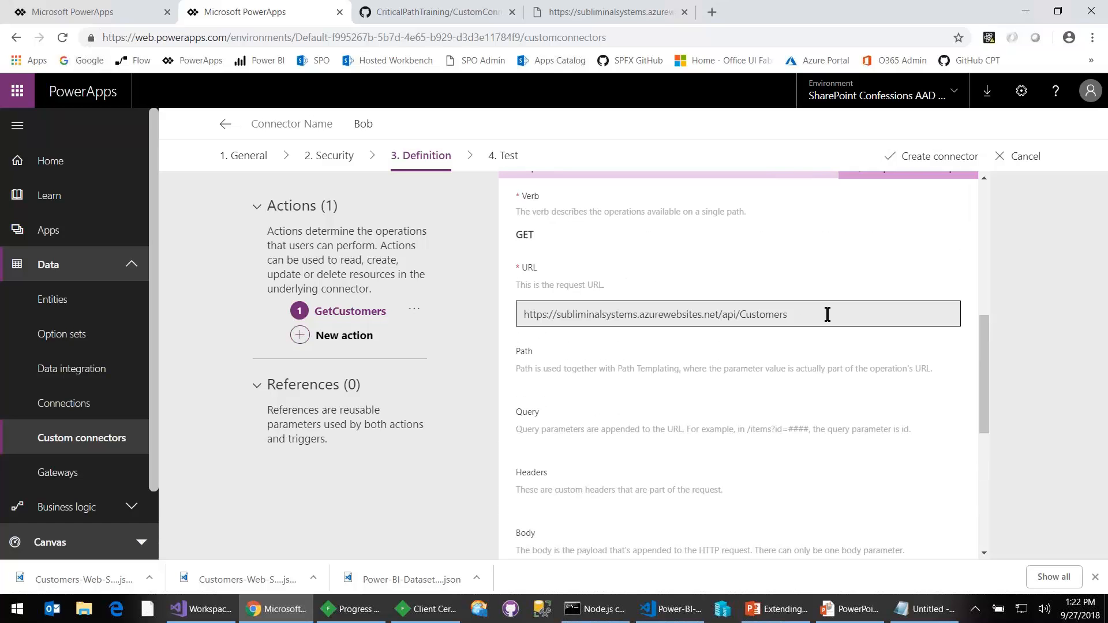
{"action": "scroll", "coordinate": [826, 314], "scroll_direction": "down", "scroll_amount": 6}
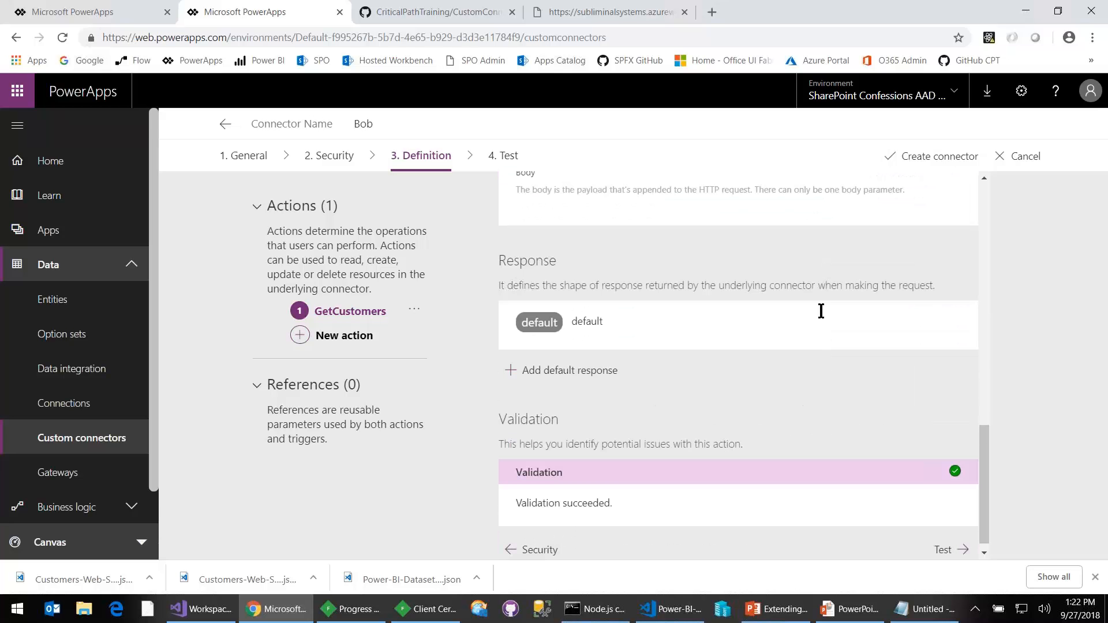
- Start adding a default response from a sample and get its body ready for input
{"action": "double_click", "coordinate": [523, 260]}
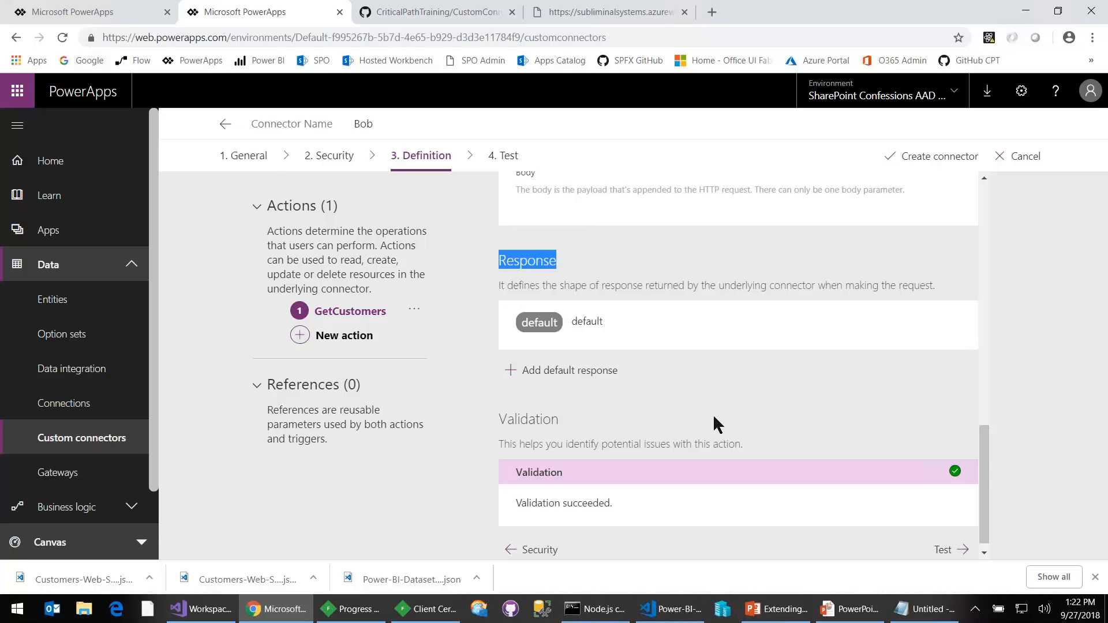
{"action": "left_click", "coordinate": [535, 374]}
{"action": "left_click", "coordinate": [982, 368]}
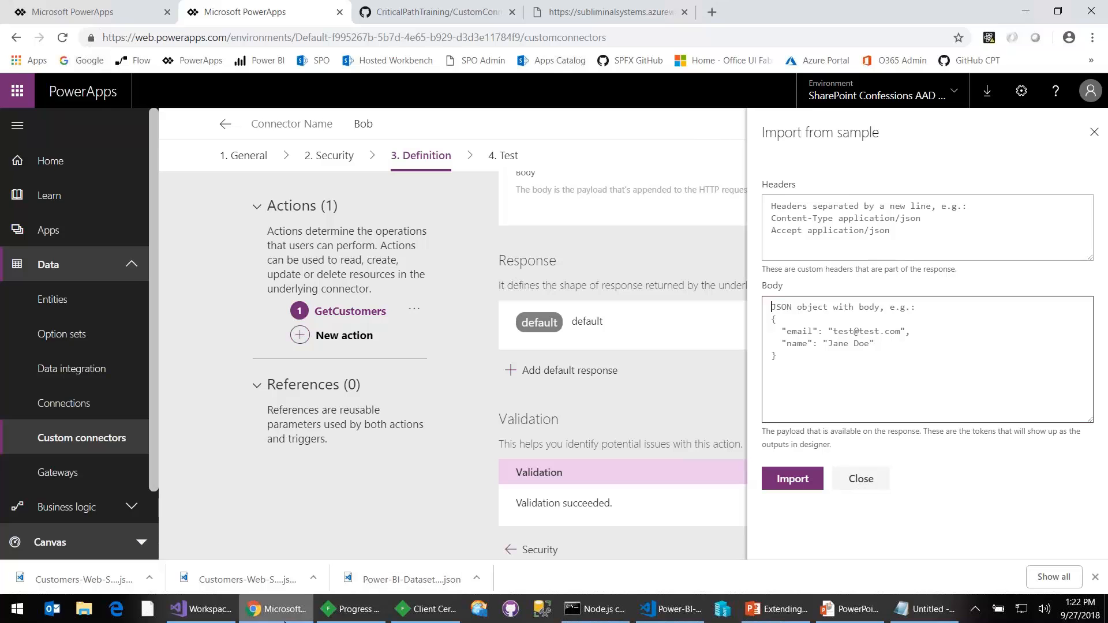
- Switch to the Fiddler web debugger and dismiss its pending client certificate dialog
{"action": "left_click", "coordinate": [254, 612]}
{"action": "key", "text": "alt+Tab"}
{"action": "left_click", "coordinate": [539, 11]}
{"action": "key", "text": "alt+Tab"}
{"action": "key", "text": "alt+Tab"}
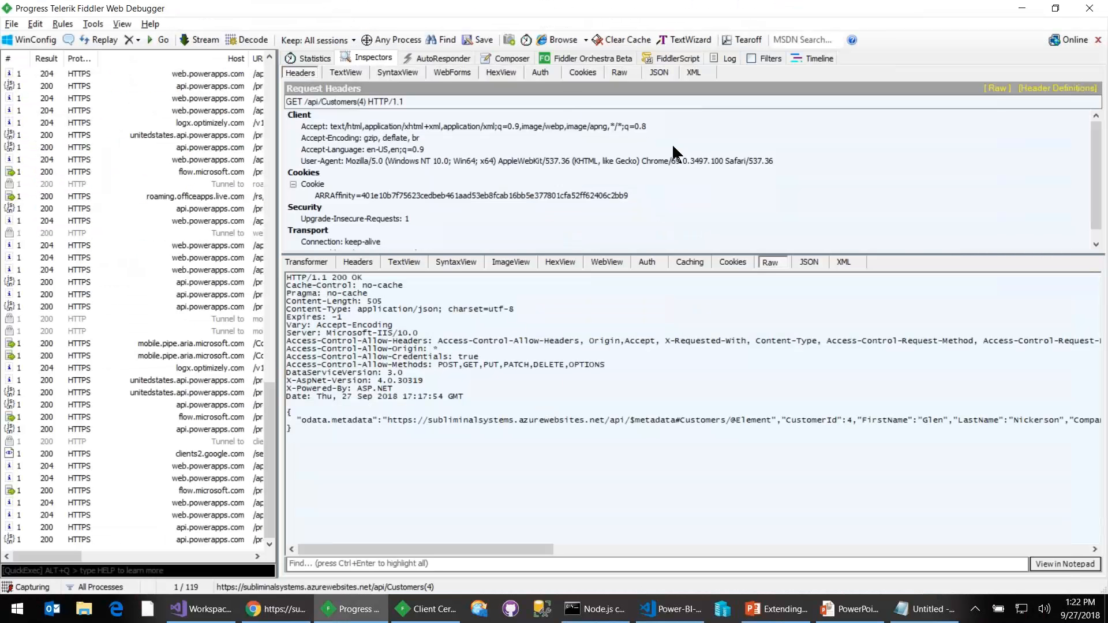
{"action": "left_click", "coordinate": [427, 609]}
{"action": "left_click", "coordinate": [658, 359]}
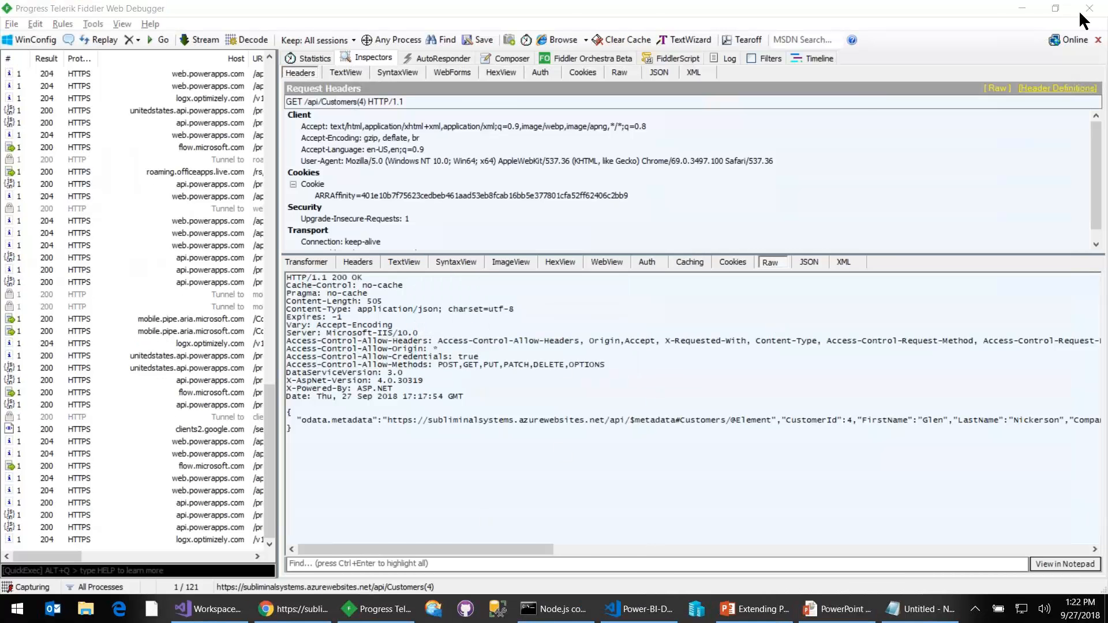
- Clear all captured sessions in Fiddler, then switch to the browser and reload the api/Customers(4) page
{"action": "left_click", "coordinate": [1055, 8]}
{"action": "left_click_drag", "start_coordinate": [614, 99], "coordinate": [822, 60]}
{"action": "left_click", "coordinate": [700, 92]}
{"action": "left_click", "coordinate": [711, 104]}
{"action": "double_click", "coordinate": [746, 13]}
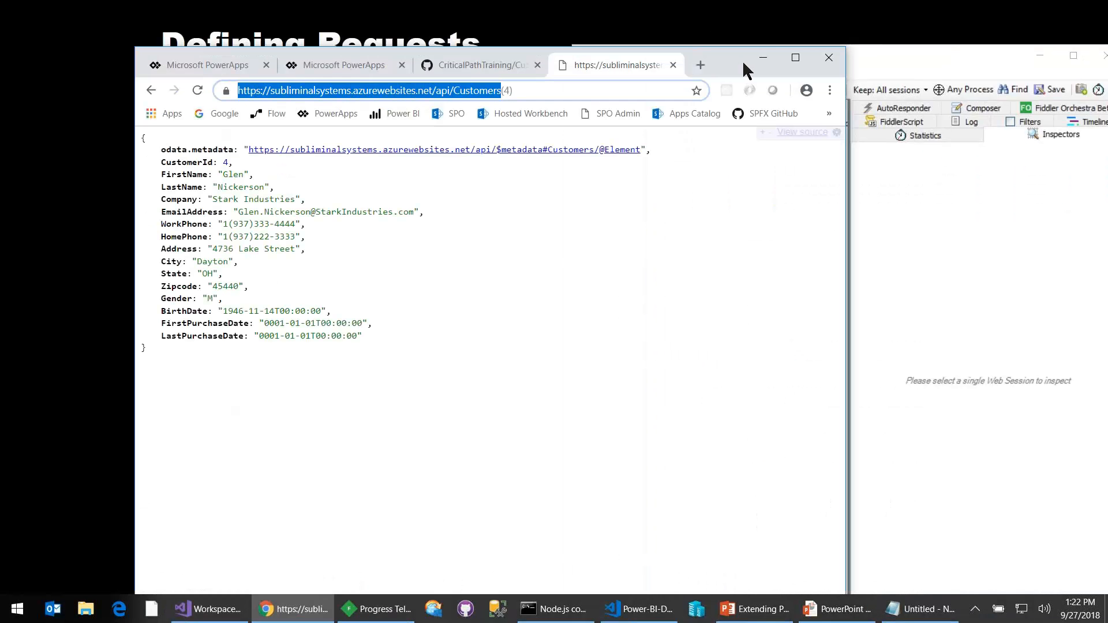
{"action": "left_click", "coordinate": [198, 91]}
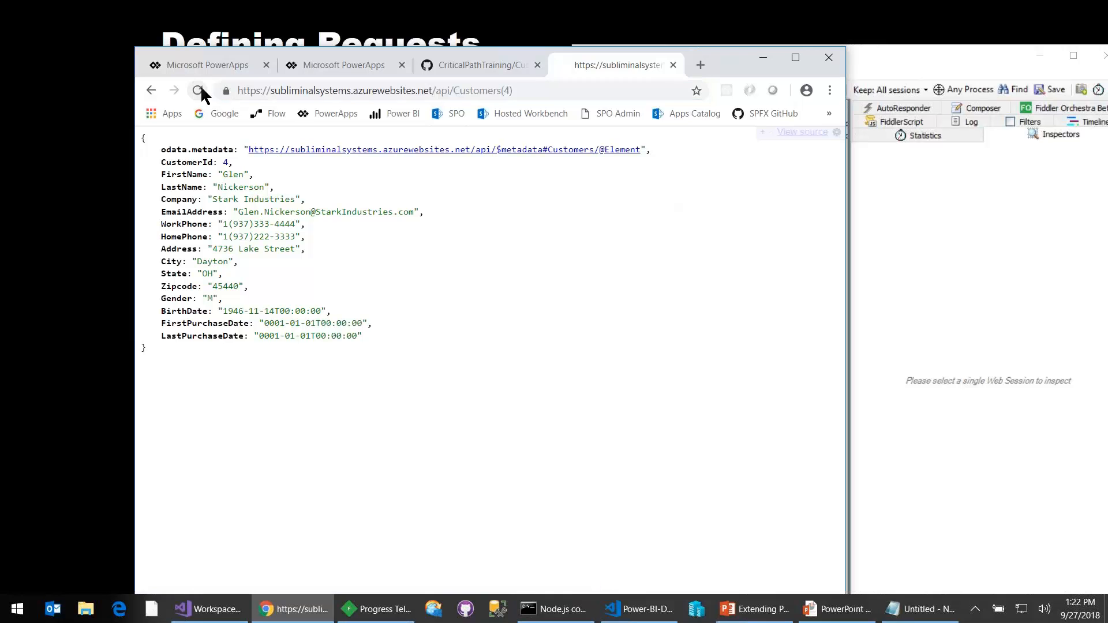
- In Fiddler, open the captured Customers(4) session, decode its raw response and select the JSON body
{"action": "left_click", "coordinate": [904, 68]}
{"action": "double_click", "coordinate": [712, 174]}
{"action": "double_click", "coordinate": [780, 56]}
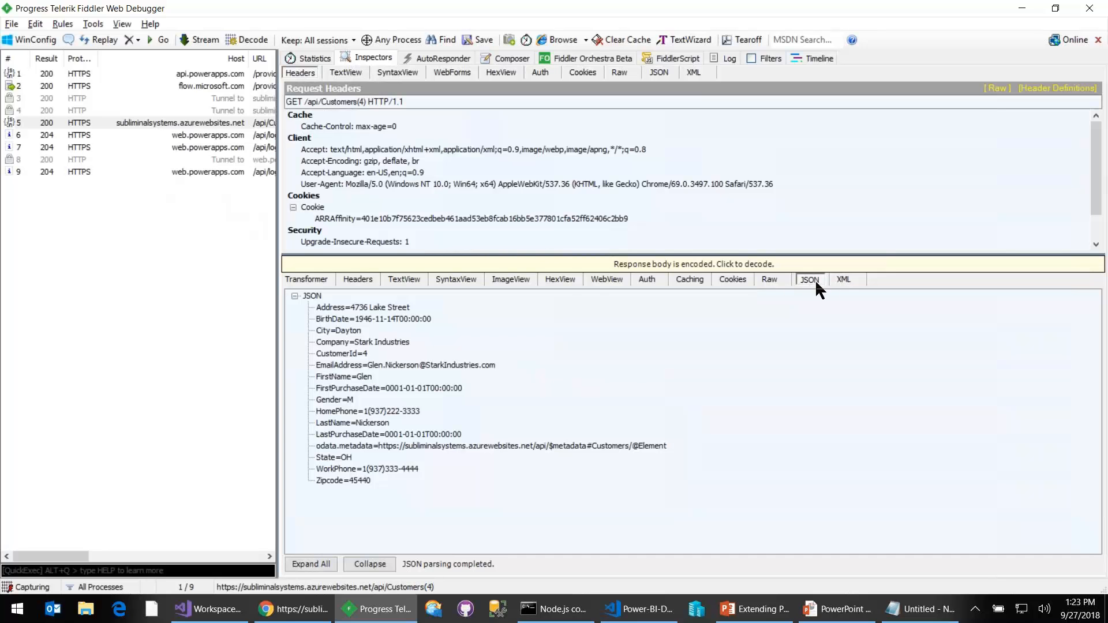
{"action": "left_click", "coordinate": [769, 281]}
{"action": "left_click", "coordinate": [695, 265]}
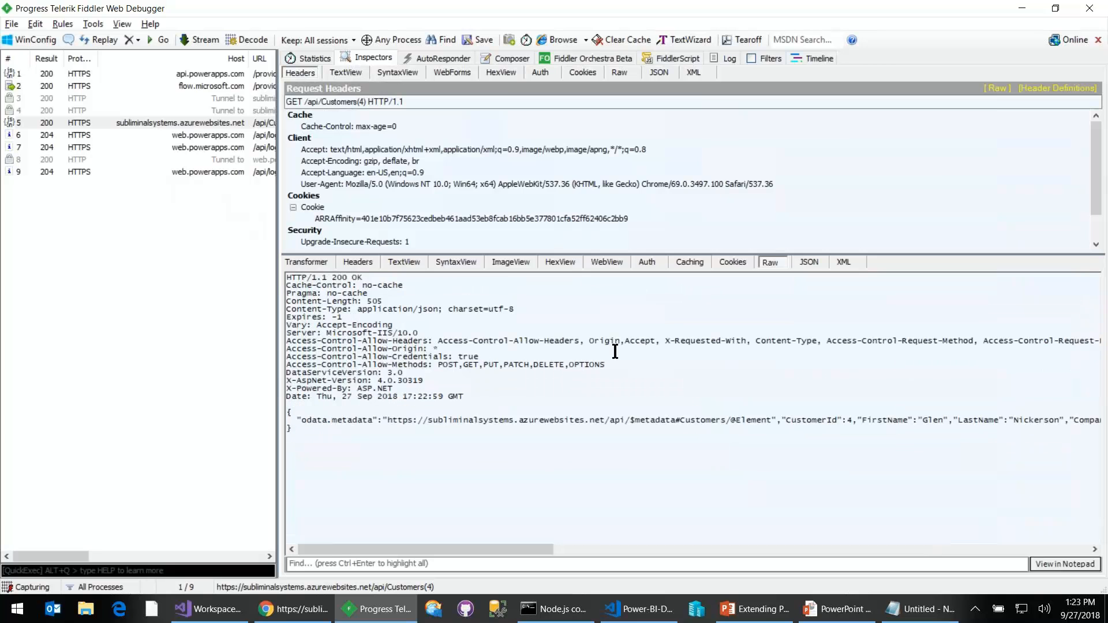
{"action": "left_click_drag", "start_coordinate": [289, 412], "coordinate": [309, 431]}
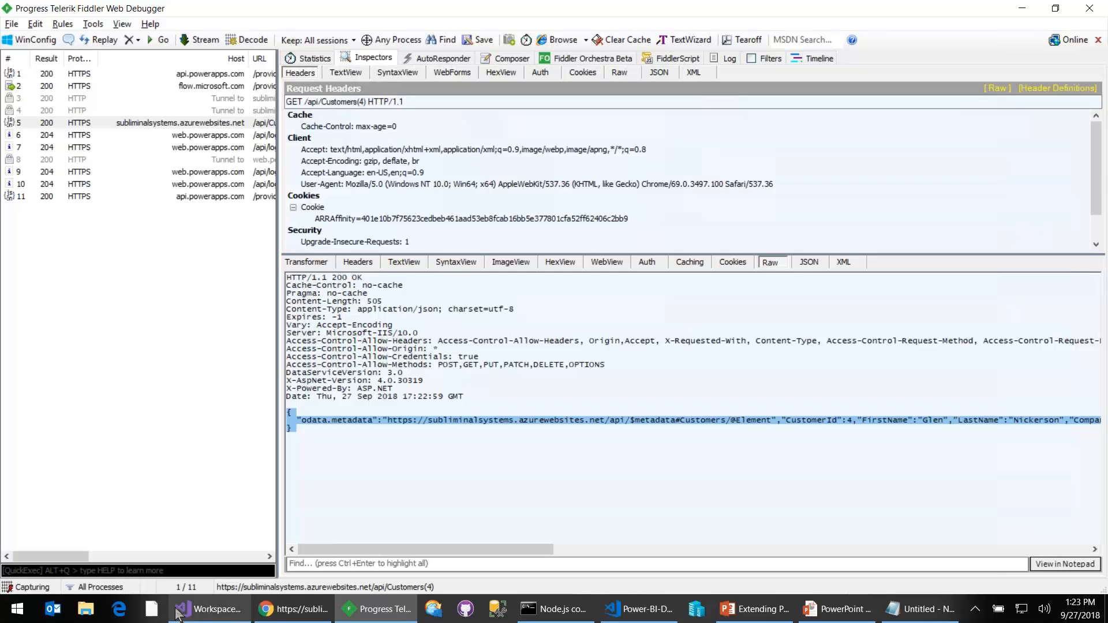
- Switch to File Explorer and create a new text document in the CustomConnectors folder on drive C
{"action": "left_click", "coordinate": [86, 611]}
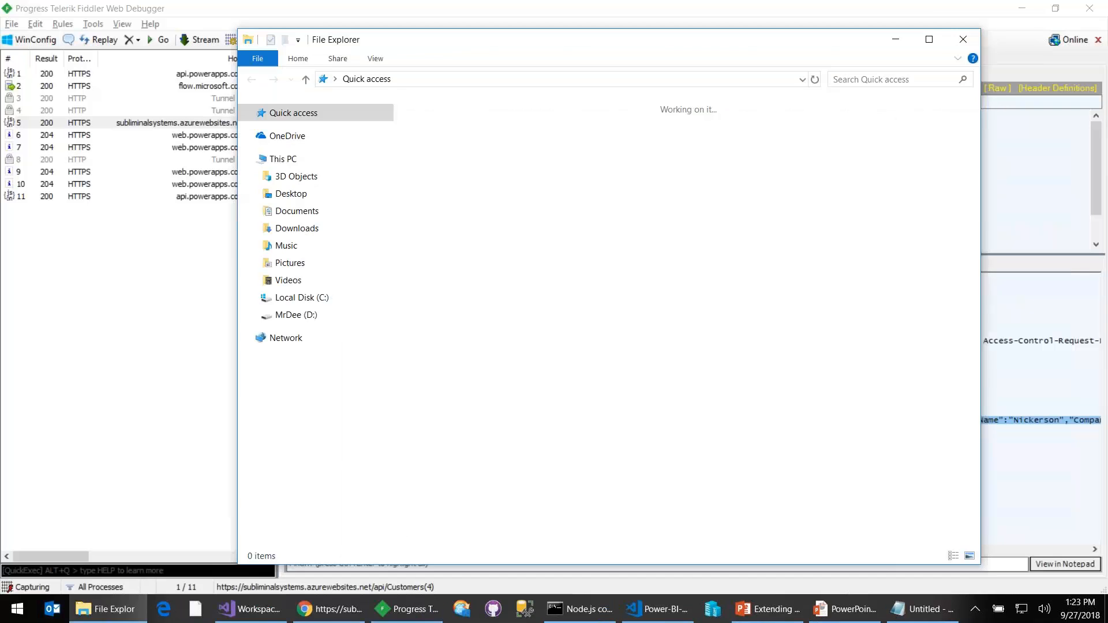
{"action": "left_click", "coordinate": [300, 297]}
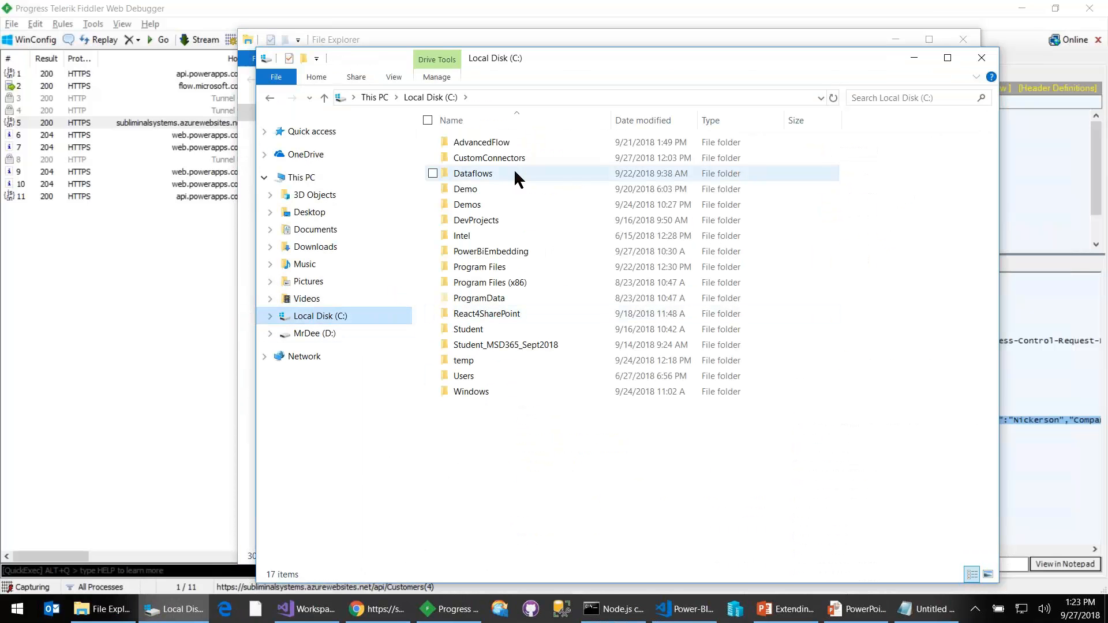
{"action": "double_click", "coordinate": [524, 157]}
{"action": "right_click", "coordinate": [481, 262]}
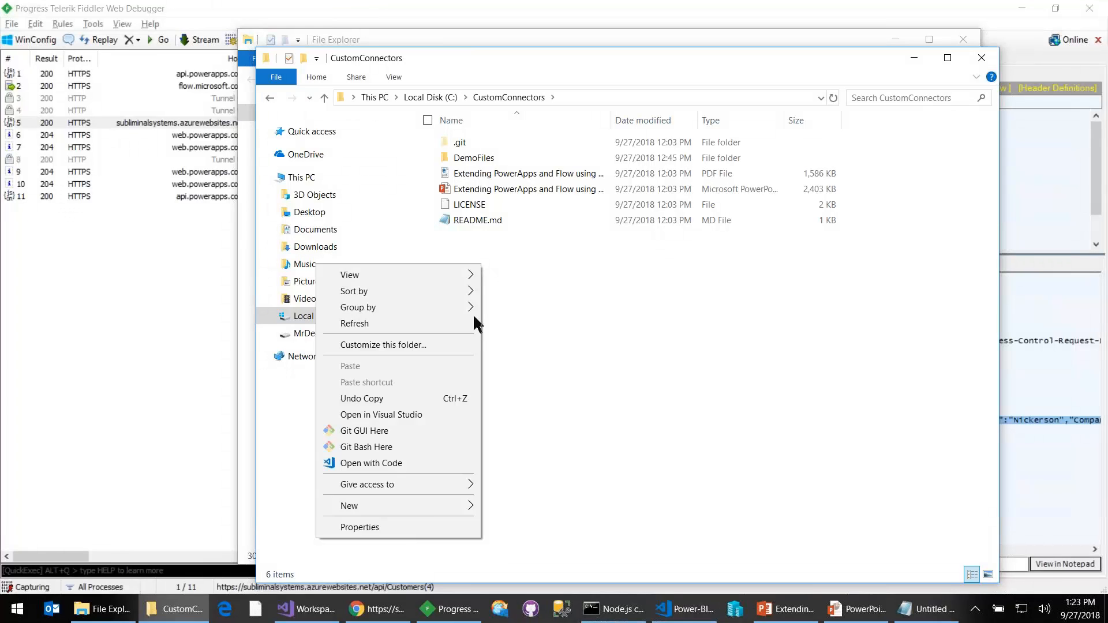
{"action": "mouse_move", "coordinate": [441, 511]}
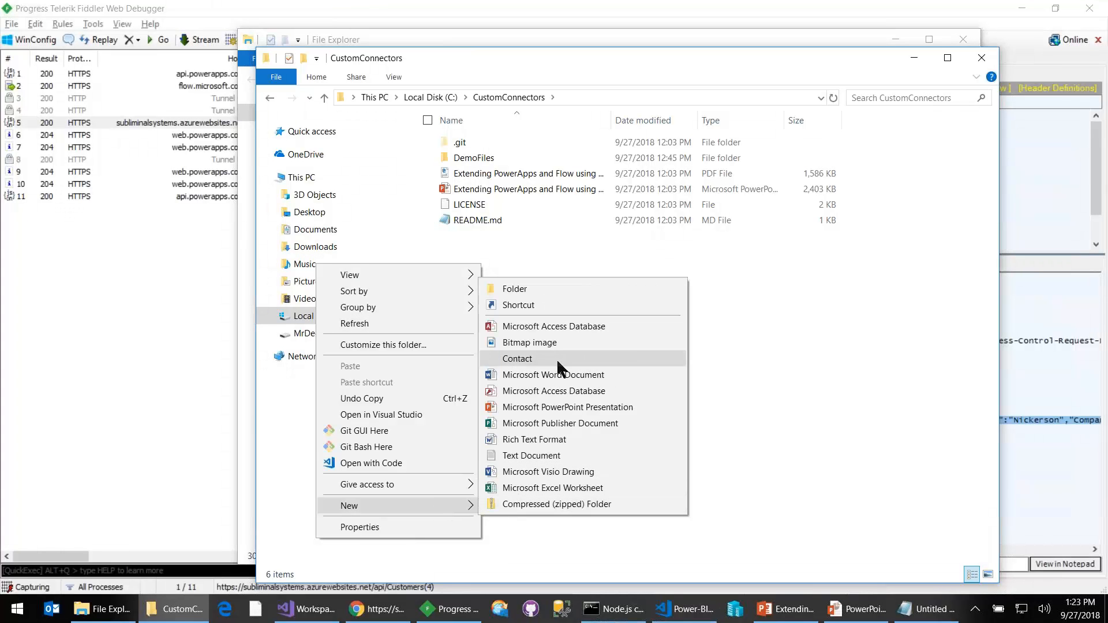
{"action": "left_click", "coordinate": [568, 456]}
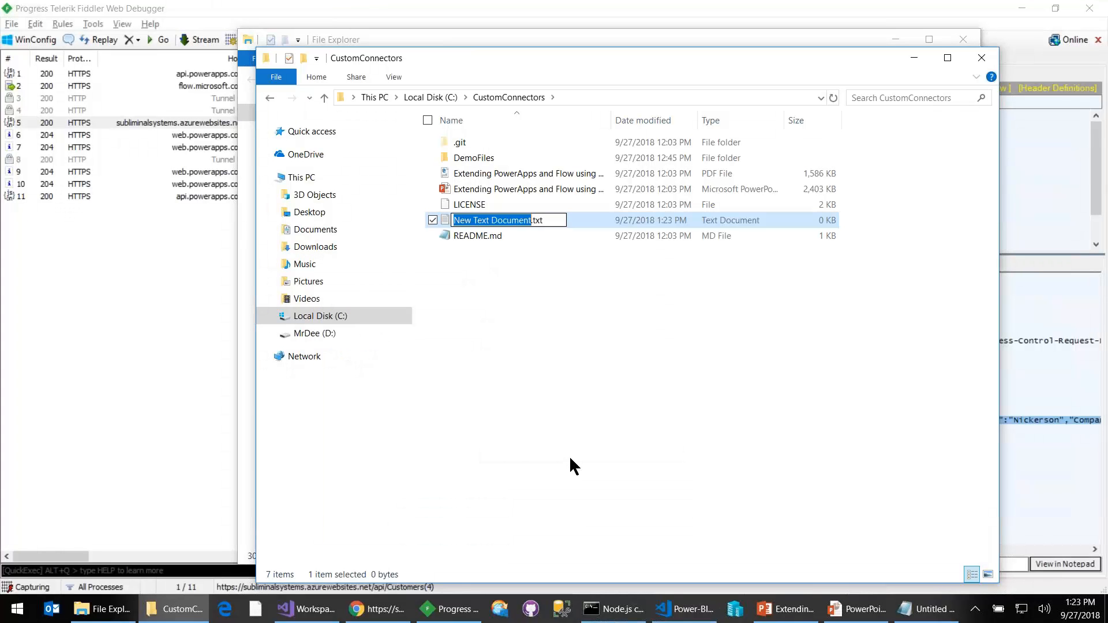
- Name the new file MyResponse.json and accept the changed file extension
{"action": "type", "text": "MResponse"}
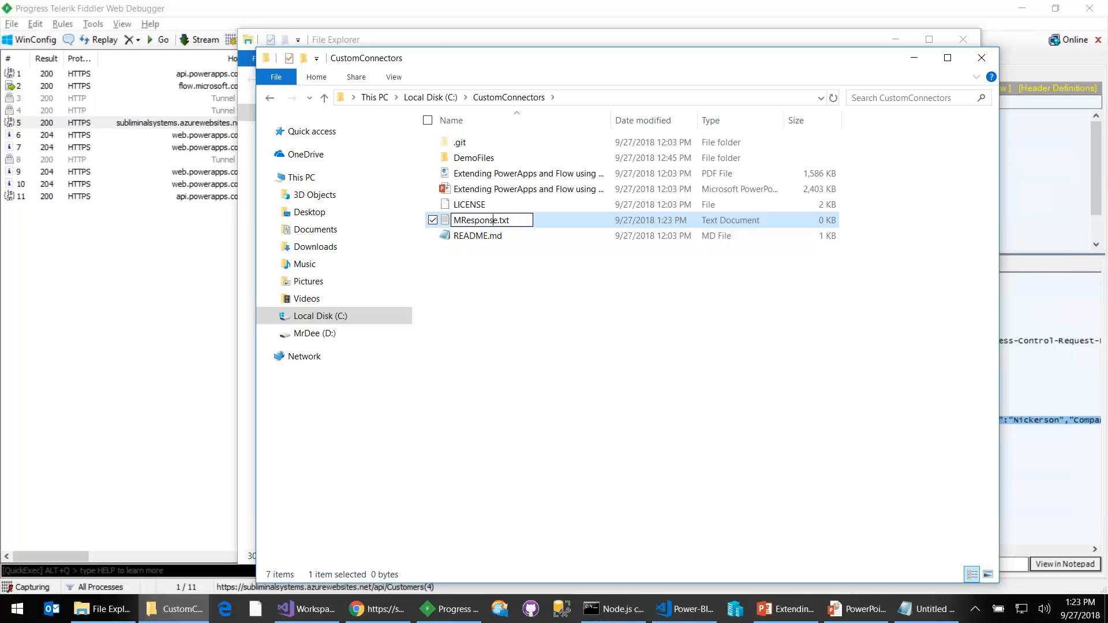
{"action": "type", "text": "y"}
{"action": "key", "text": "End"}
{"action": "key", "text": "BackSpace"}
{"action": "key", "text": "BackSpace"}
{"action": "key", "text": "BackSpace"}
{"action": "type", "text": "json"}
{"action": "key", "text": "Return"}
{"action": "key", "text": "Return"}
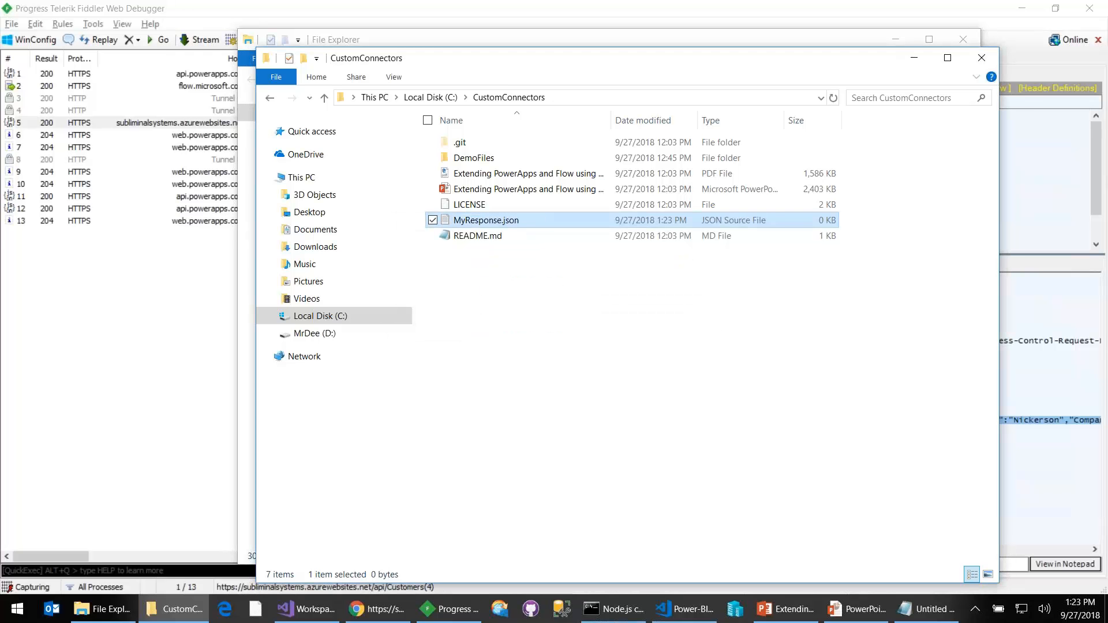
- Open MyResponse.json in Visual Studio Code, then copy the selected JSON response body from Fiddler
{"action": "right_click", "coordinate": [485, 226]}
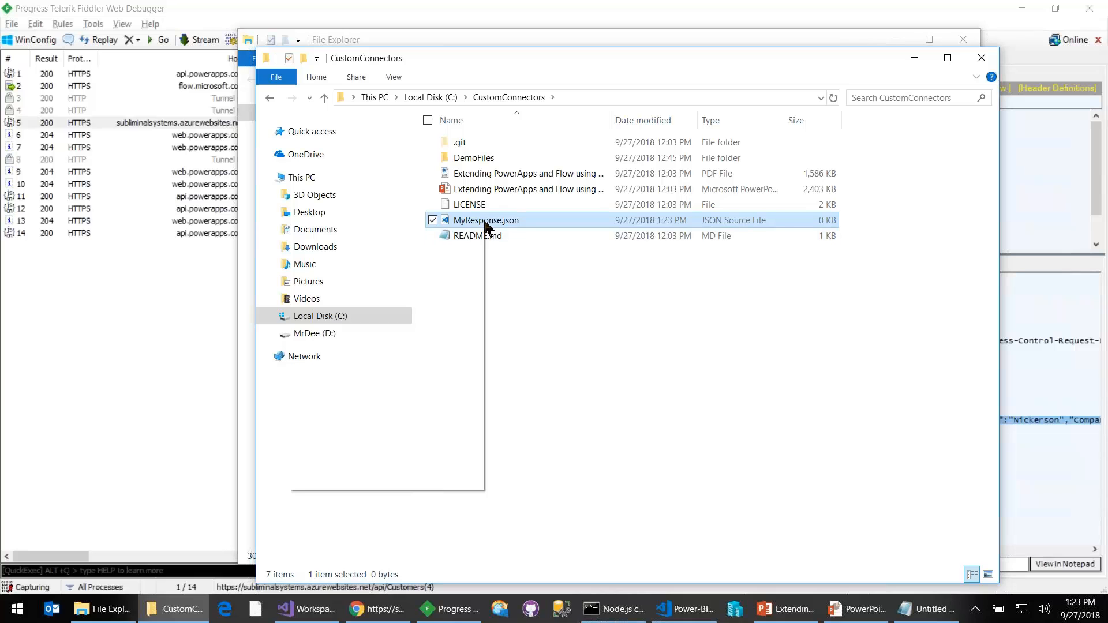
{"action": "left_click", "coordinate": [454, 246]}
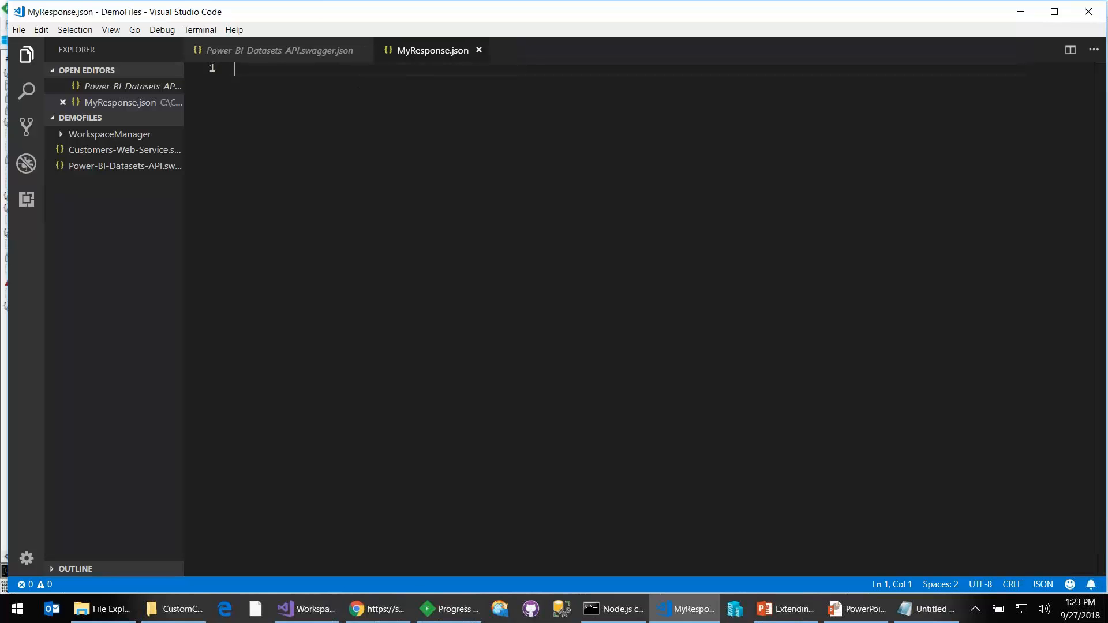
{"action": "key", "text": "alt+Tab"}
- Paste the copied JSON into MyResponse.json in Visual Studio Code and format the document
{"action": "key", "text": "alt+Tab"}
{"action": "key", "text": "alt+Tab"}
{"action": "key", "text": "alt+Tab"}
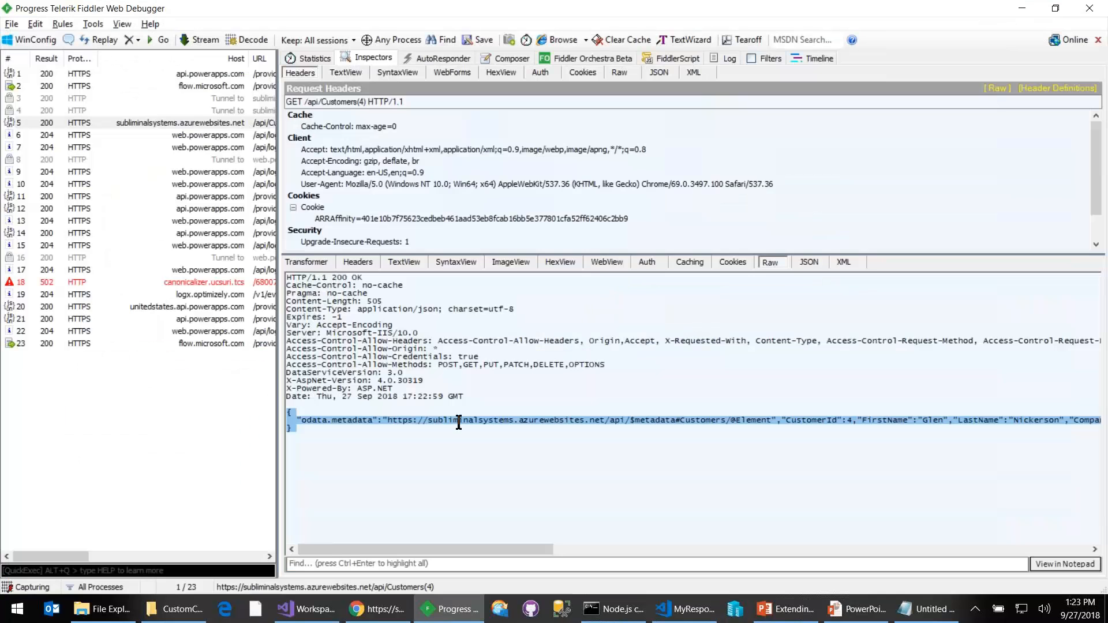
{"action": "right_click", "coordinate": [378, 422]}
{"action": "left_click", "coordinate": [404, 433]}
{"action": "key", "text": "alt+Tab"}
{"action": "key", "text": "alt+Tab"}
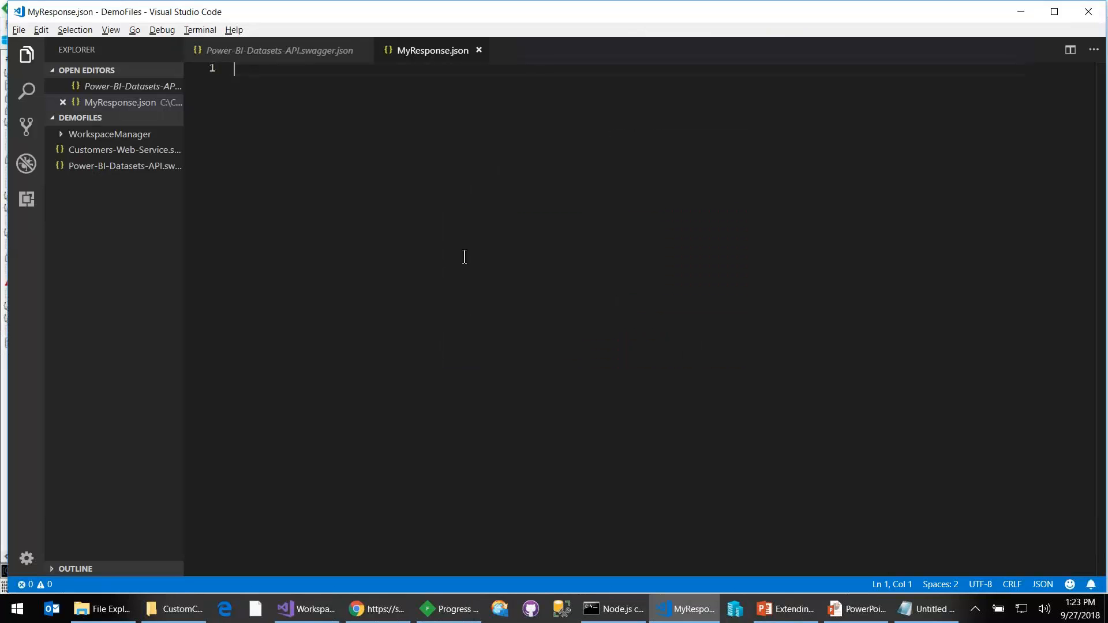
{"action": "key", "text": "ctrl+v"}
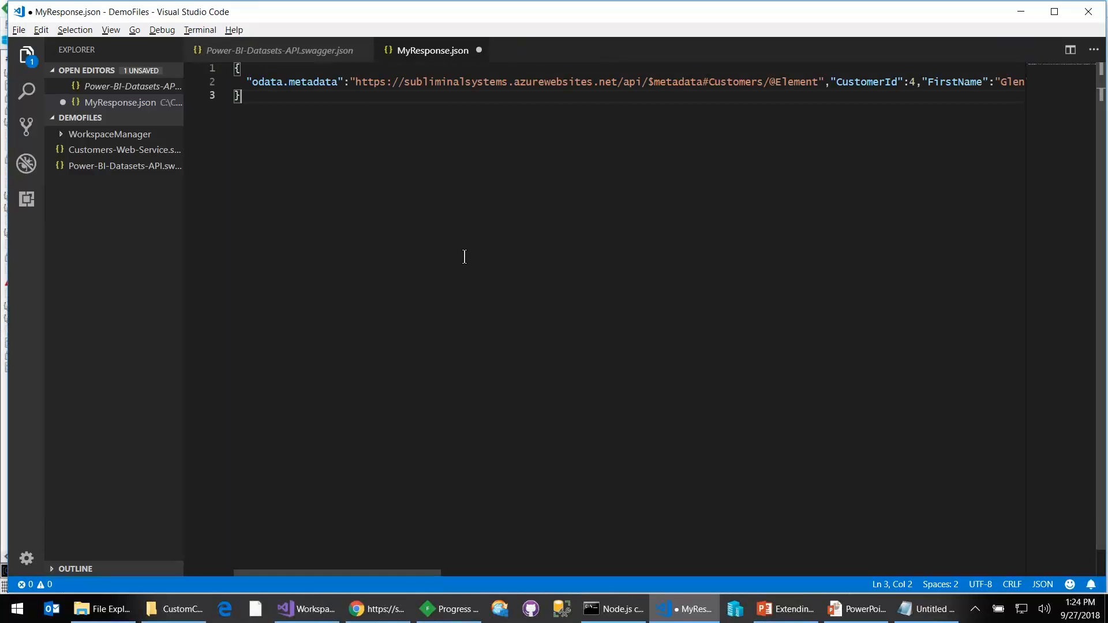
{"action": "key", "text": "shift+alt+f"}
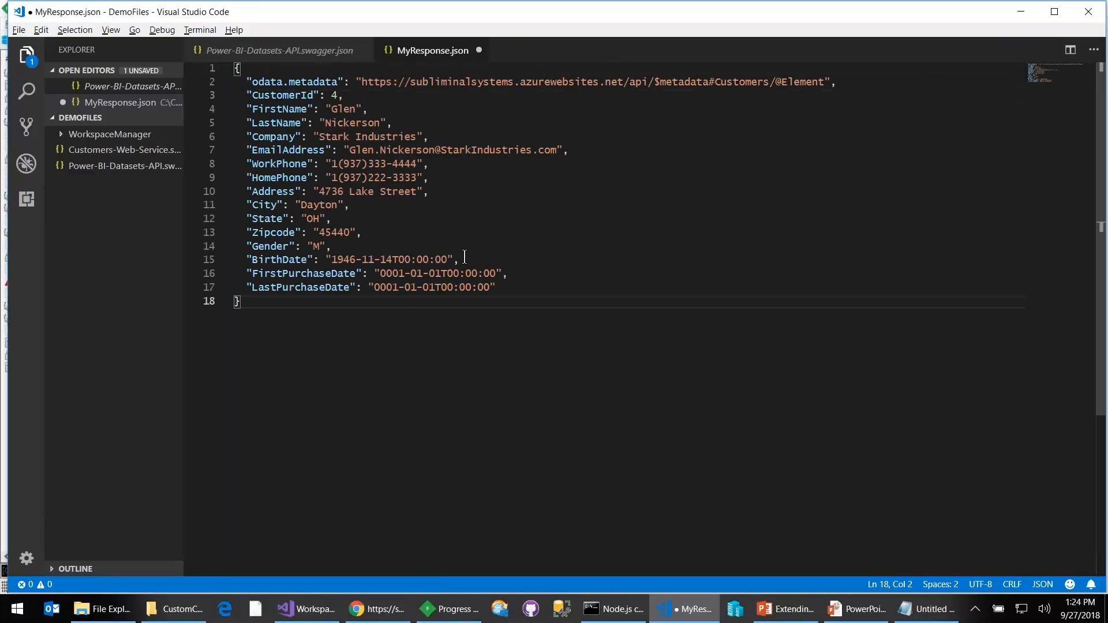
{"action": "key", "text": "ctrl+Home"}
{"action": "key", "text": "alt+Tab"}
{"action": "key", "text": "alt+Tab"}
{"action": "key", "text": "alt+Tab"}
{"action": "key", "text": "alt+Tab"}
{"action": "key", "text": "alt+Tab"}
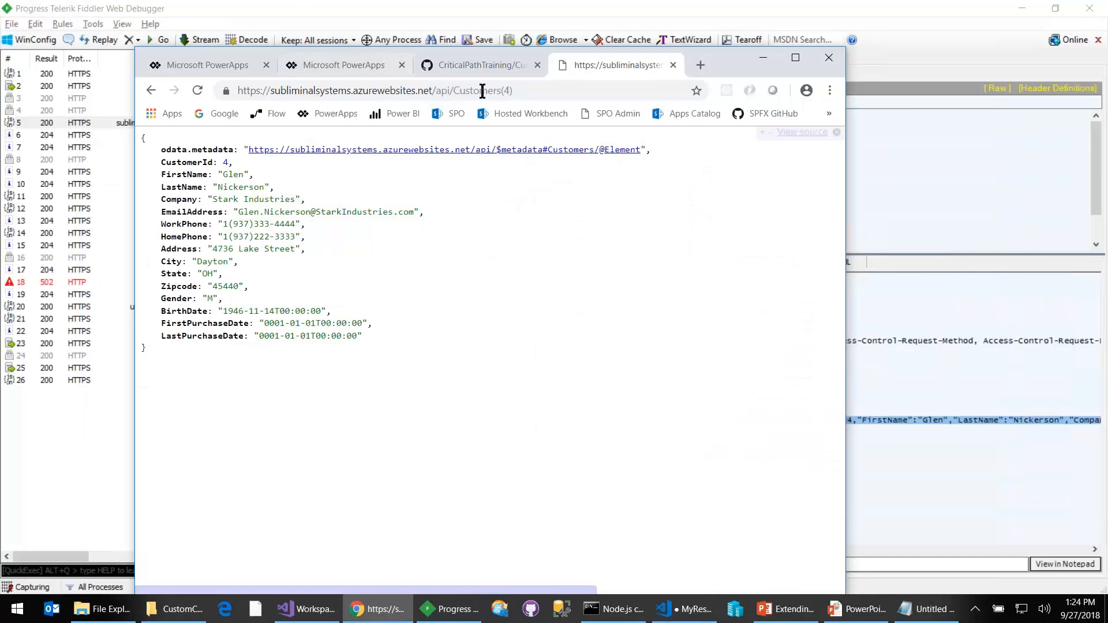
{"action": "left_click", "coordinate": [531, 91]}
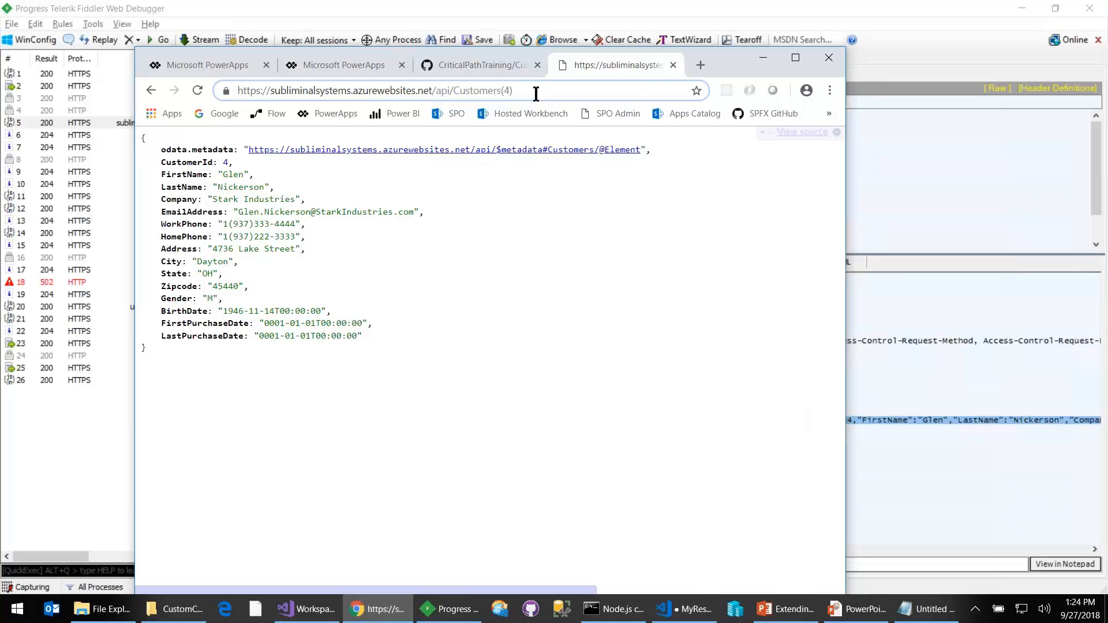
{"action": "key", "text": "BackSpace"}
{"action": "key", "text": "BackSpace"}
{"action": "key", "text": "BackSpace"}
{"action": "key", "text": "Return"}
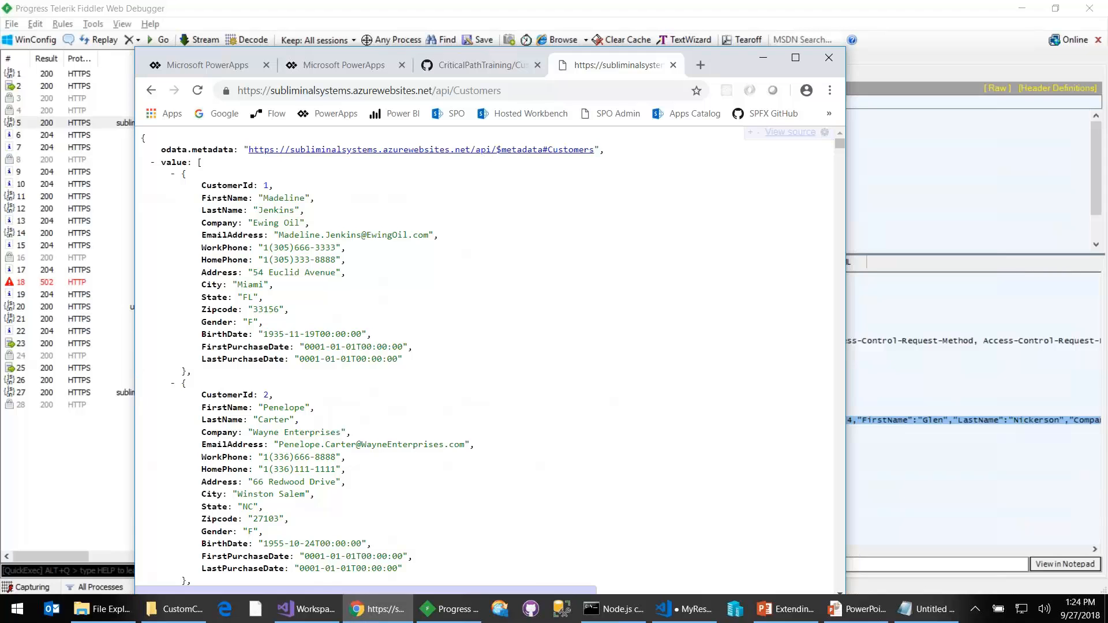
- Switch to Fiddler and try to copy the raw JSON response of the /api/Customers request into MyResponse.json in Visual Studio Code
{"action": "left_click", "coordinate": [905, 367]}
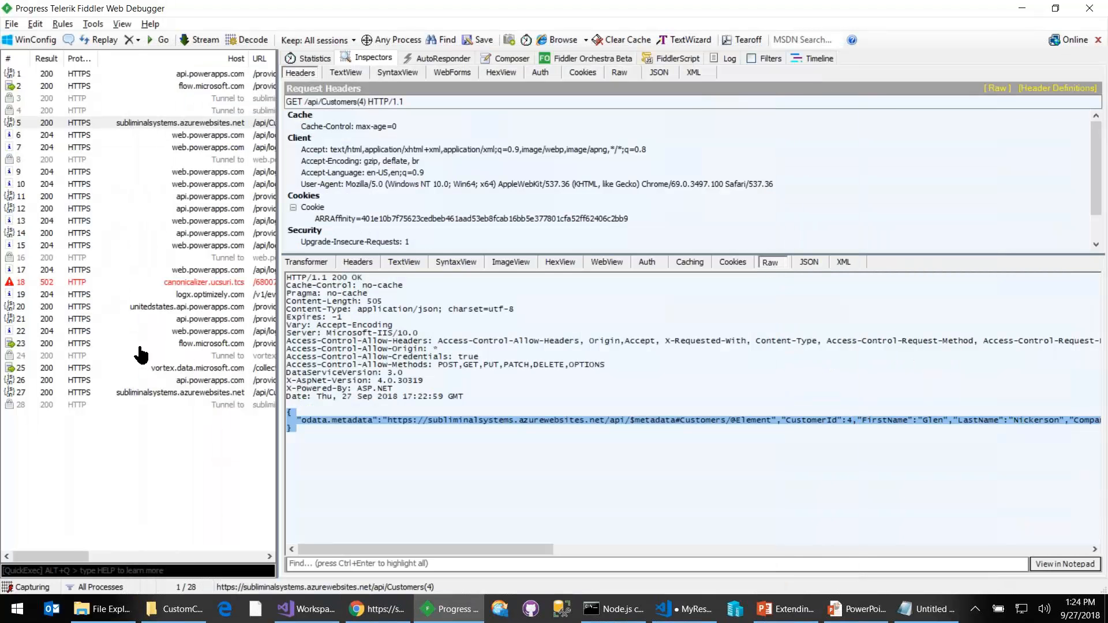
{"action": "left_click", "coordinate": [148, 393]}
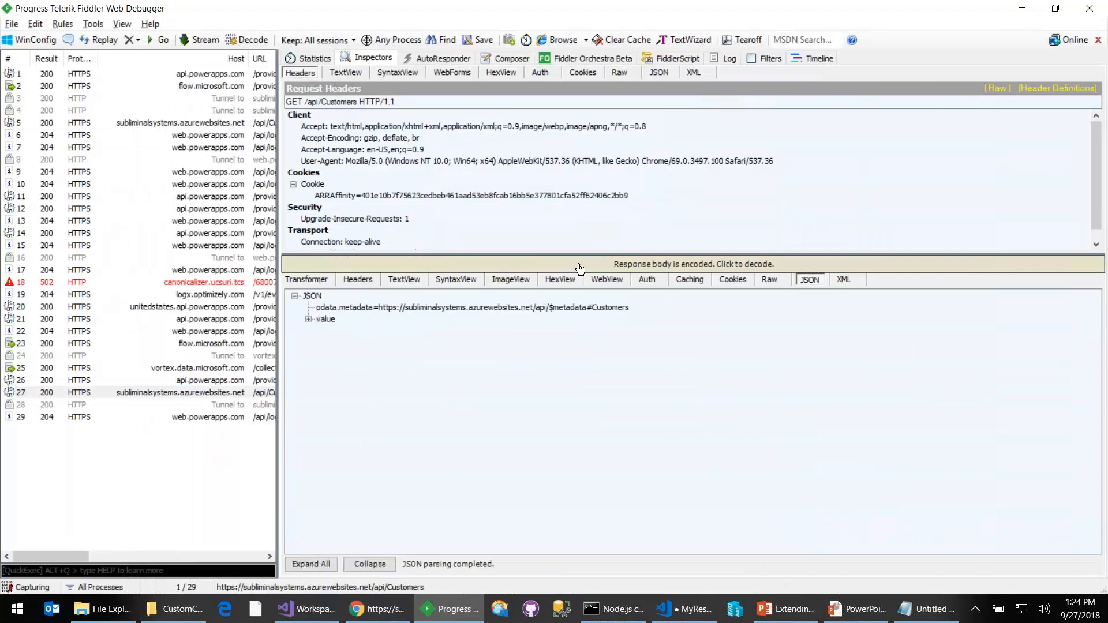
{"action": "left_click", "coordinate": [769, 262]}
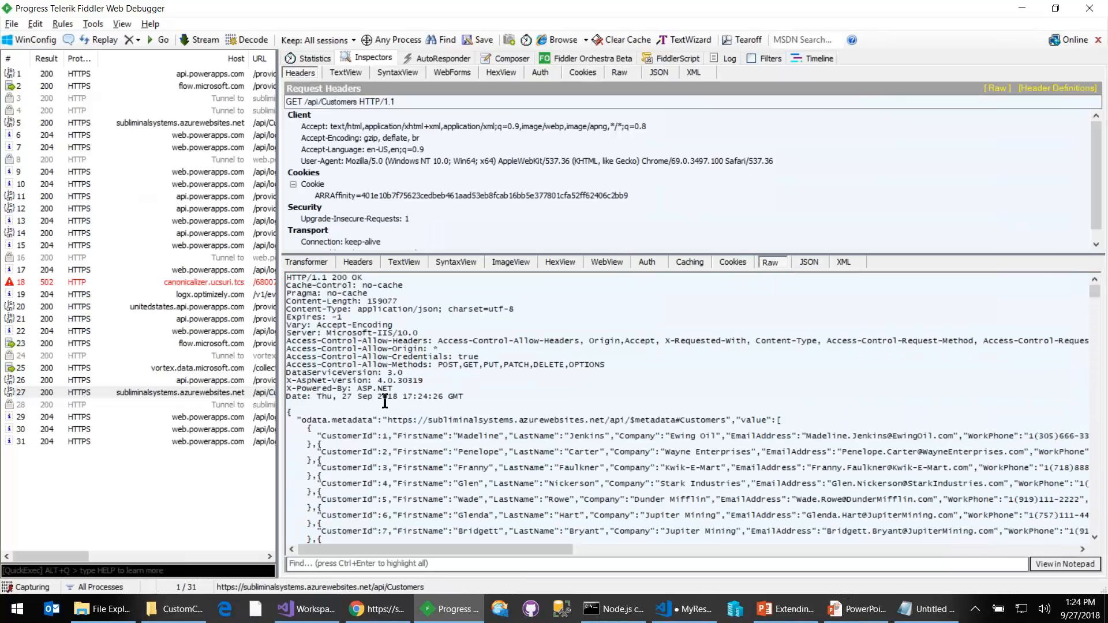
{"action": "left_click_drag", "start_coordinate": [287, 408], "coordinate": [289, 470]}
{"action": "key", "text": "ctrl+c"}
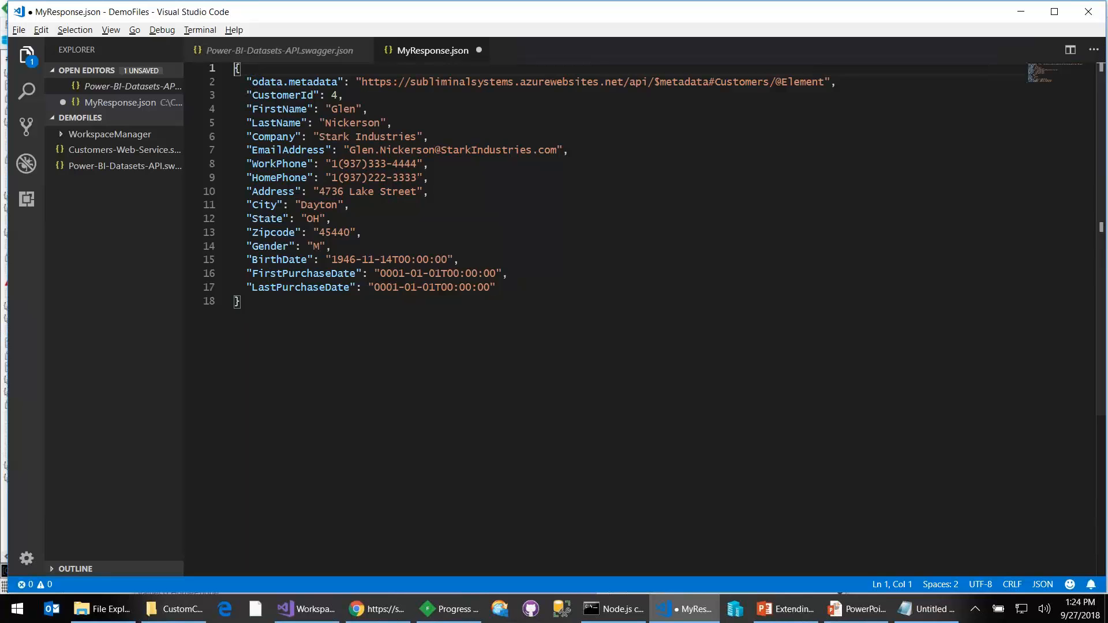
{"action": "key", "text": "ctrl+z"}
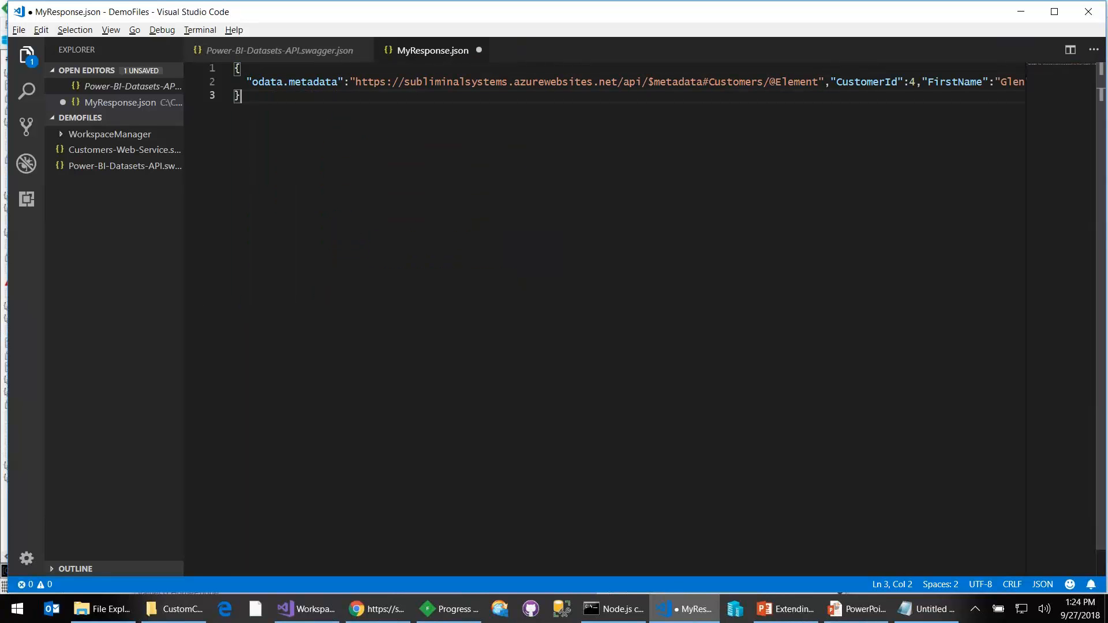
{"action": "key", "text": "shift+alt+f"}
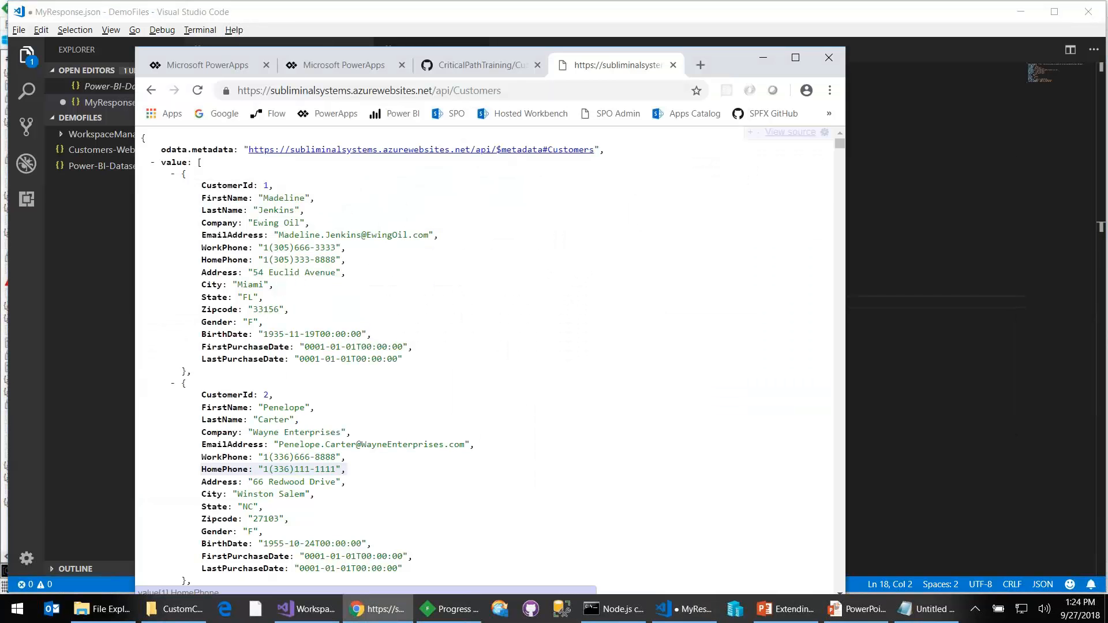
- Switch to the browser, view the page source of the /api/Customers response and copy all of it
{"action": "key", "text": "alt+Tab"}
{"action": "key", "text": "Tab"}
{"action": "key", "text": "alt+Tab"}
{"action": "right_click", "coordinate": [537, 241]}
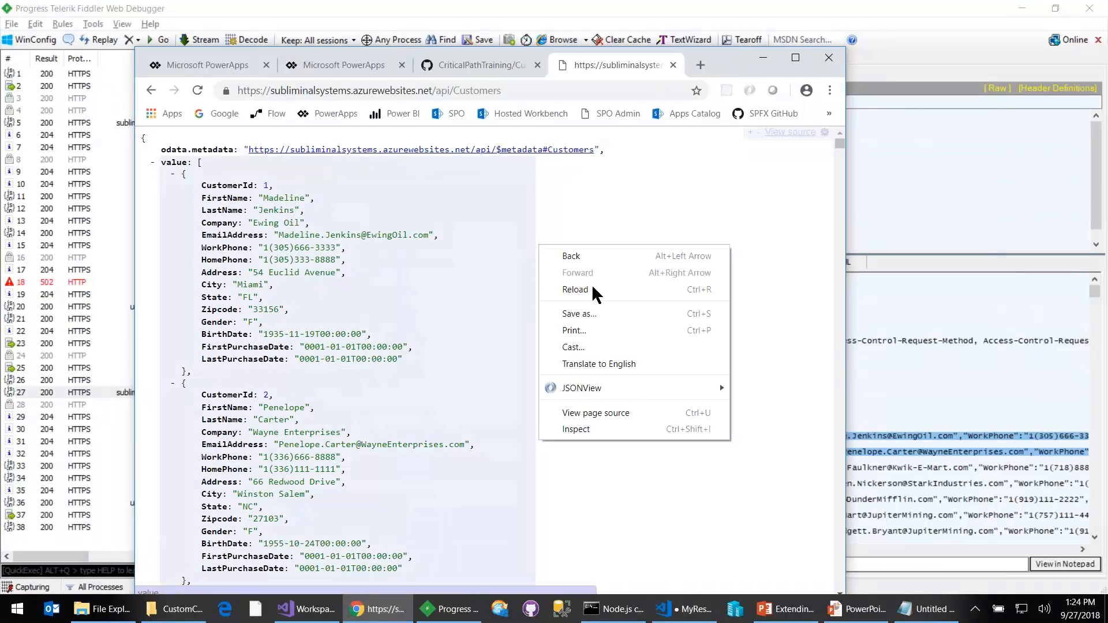
{"action": "left_click", "coordinate": [640, 413]}
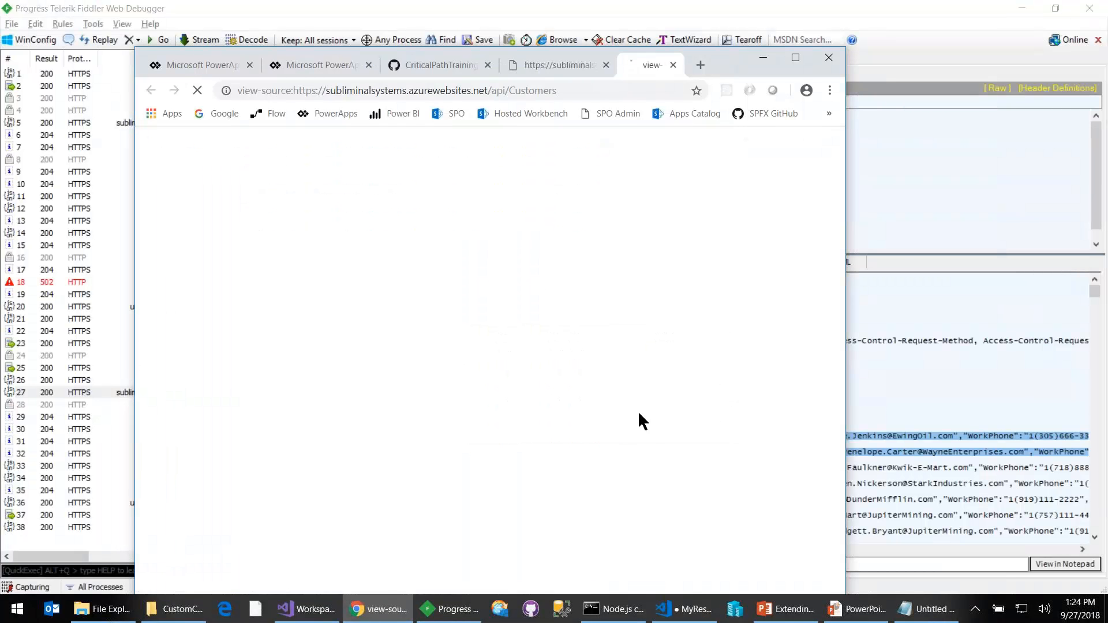
{"action": "key", "text": "ctrl+a"}
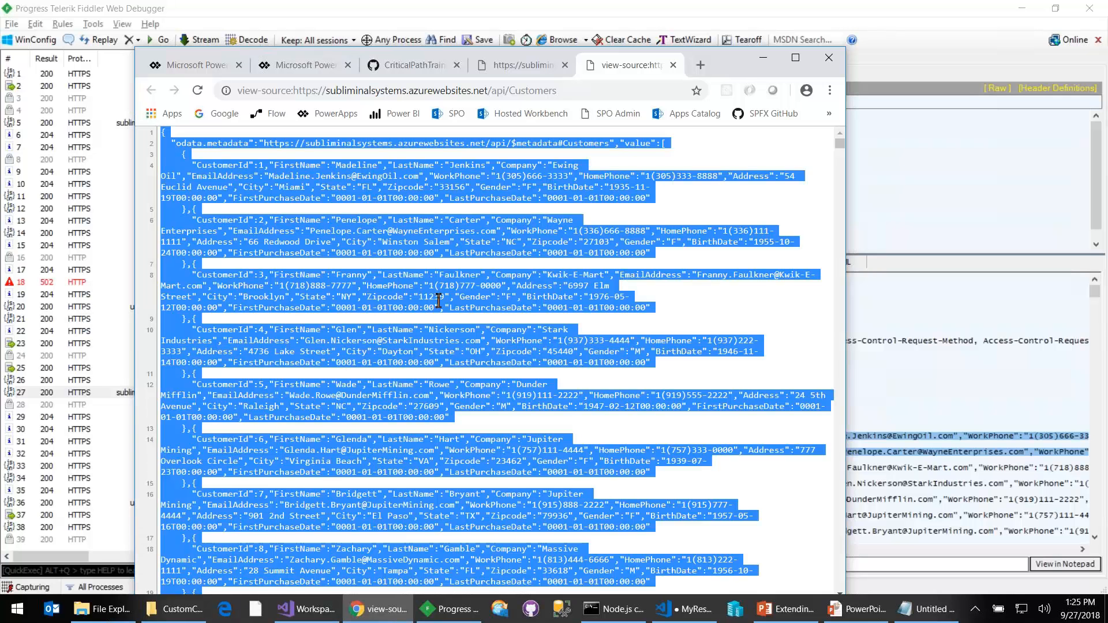
- Switch to Visual Studio Code and replace the entire contents of MyResponse.json with the copied JSON source
{"action": "key", "text": "alt+Tab"}
{"action": "key", "text": "Tab"}
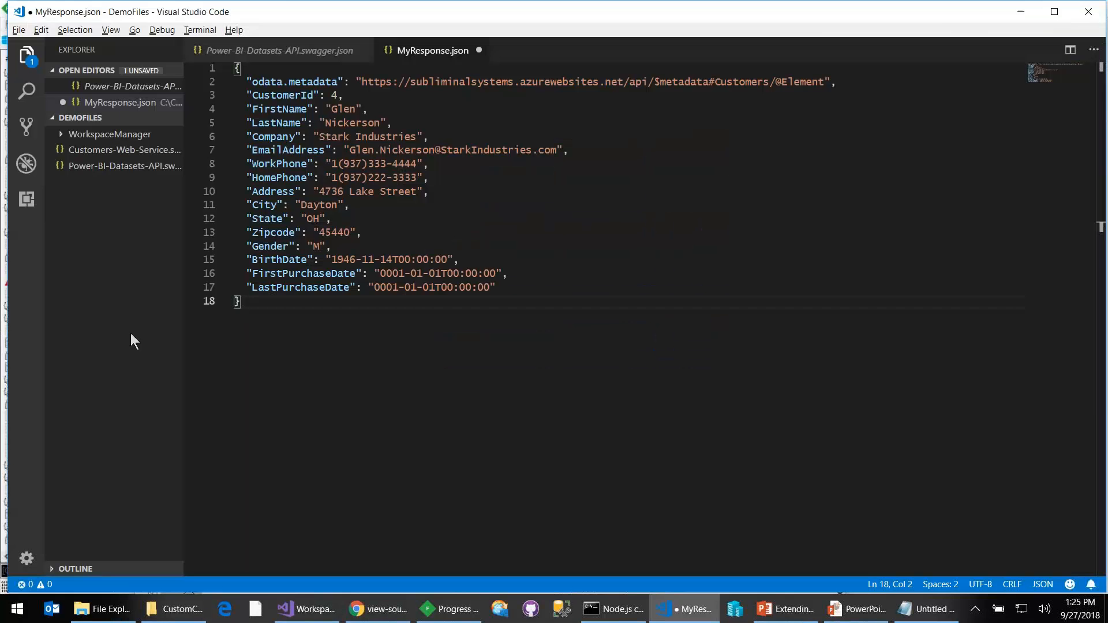
{"action": "left_click", "coordinate": [508, 287]}
{"action": "key", "text": "ctrl+a"}
{"action": "key", "text": "ctrl+v"}
- Delete every customer record after CustomerId 1 from the value array, keeping the closing brackets intact
{"action": "key", "text": "ctrl+Home"}
{"action": "key", "text": "Down"}
{"action": "key", "text": "Down"}
{"action": "key", "text": "Down"}
{"action": "key", "text": "Down"}
{"action": "key", "text": "Down"}
{"action": "key", "text": "Right"}
{"action": "key", "text": "Right"}
{"action": "key", "text": "Right"}
{"action": "key", "text": "Right"}
{"action": "key", "text": "Right"}
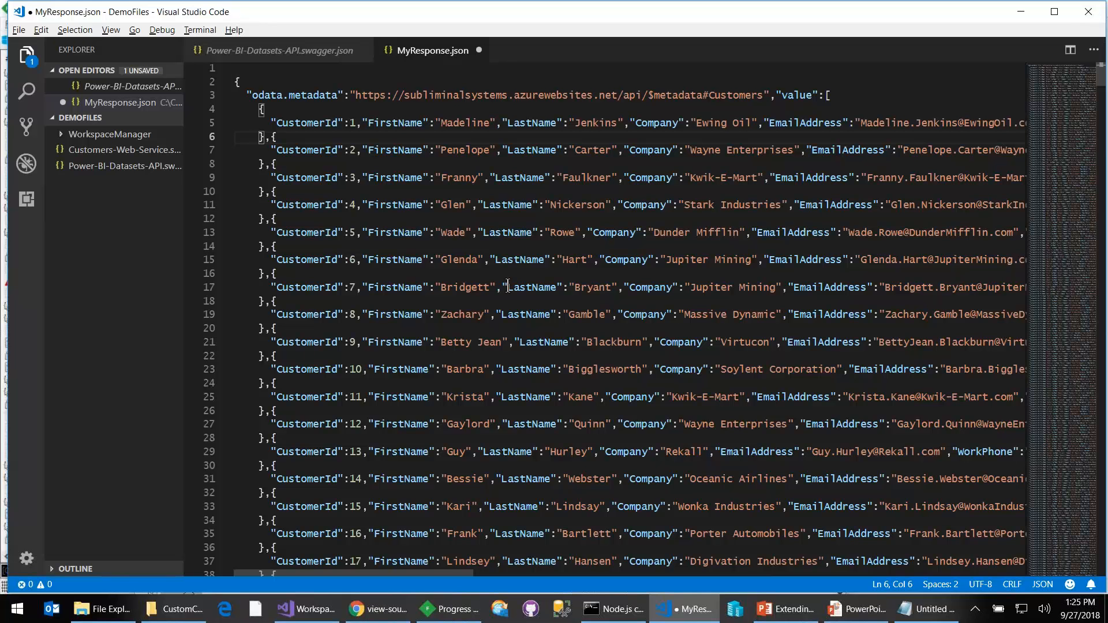
{"action": "key", "text": "shift+Down"}
{"action": "key", "text": "shift+Down"}
{"action": "key", "text": "shift+Down"}
{"action": "key", "text": "shift+Down"}
{"action": "key", "text": "shift+Down"}
{"action": "key", "text": "shift+Down"}
{"action": "key", "text": "shift+Down"}
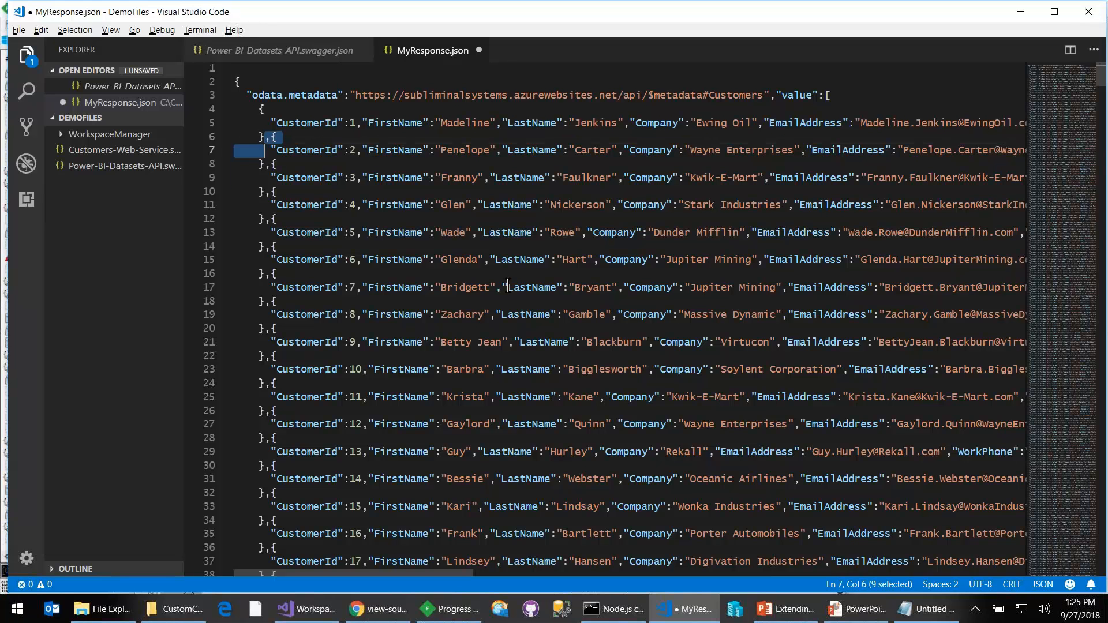
{"action": "key", "text": "ctrl+shift+End"}
{"action": "key", "text": "shift+Up"}
{"action": "key", "text": "shift+Up"}
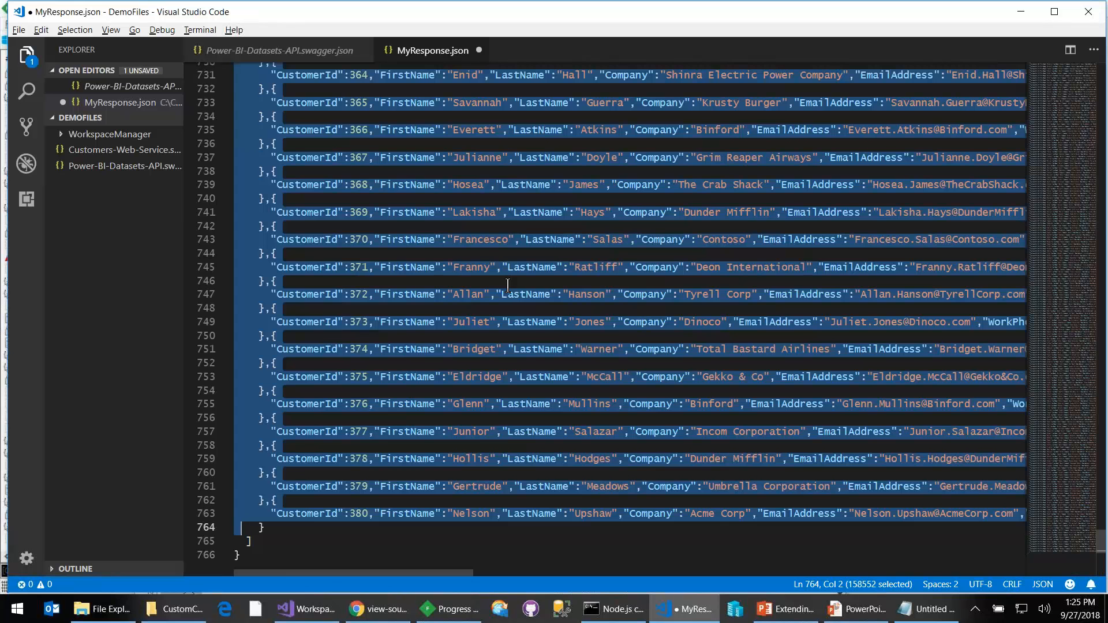
{"action": "key", "text": "Delete"}
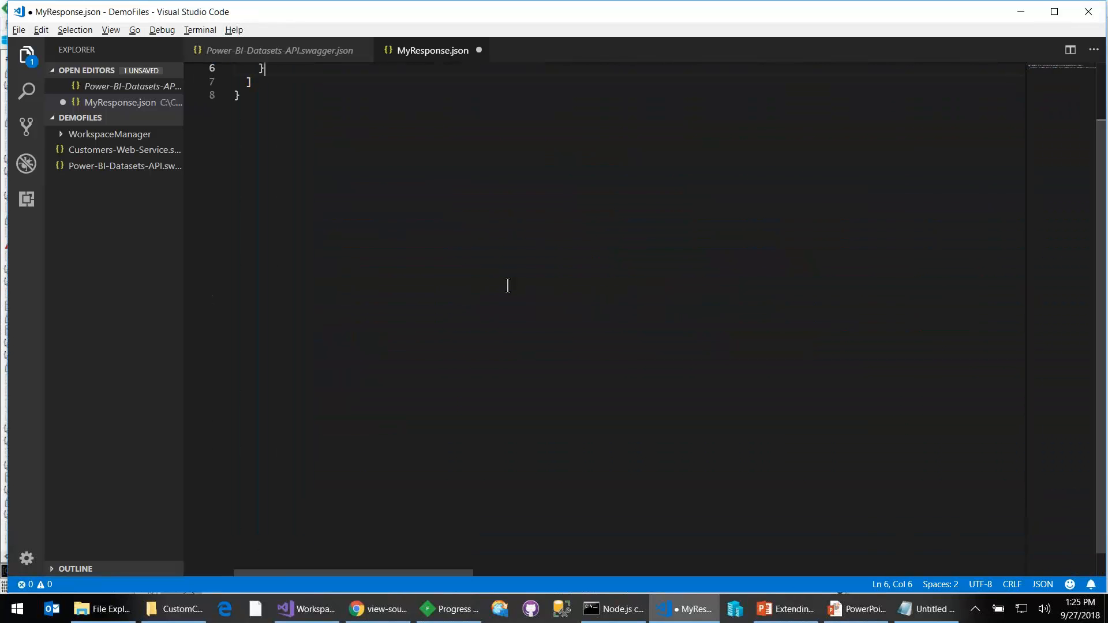
- Break the odata.metadata line so that the "value" array starts on its own line
{"action": "key", "text": "ctrl+Home"}
{"action": "key", "text": "Down"}
{"action": "key", "text": "Down"}
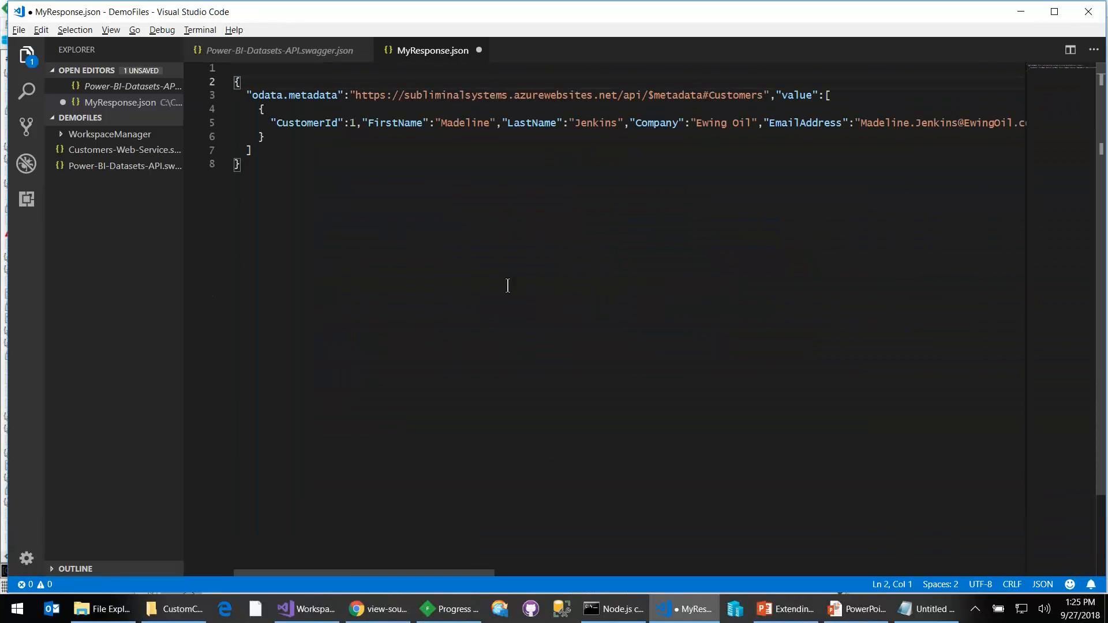
{"action": "key", "text": "End"}
{"action": "key", "text": "Left"}
{"action": "key", "text": "Left"}
{"action": "key", "text": "Left"}
{"action": "key", "text": "Left"}
{"action": "key", "text": "Left"}
{"action": "key", "text": "Left"}
{"action": "key", "text": "Left"}
{"action": "key", "text": "Left"}
{"action": "key", "text": "Left"}
{"action": "key", "text": "Return"}
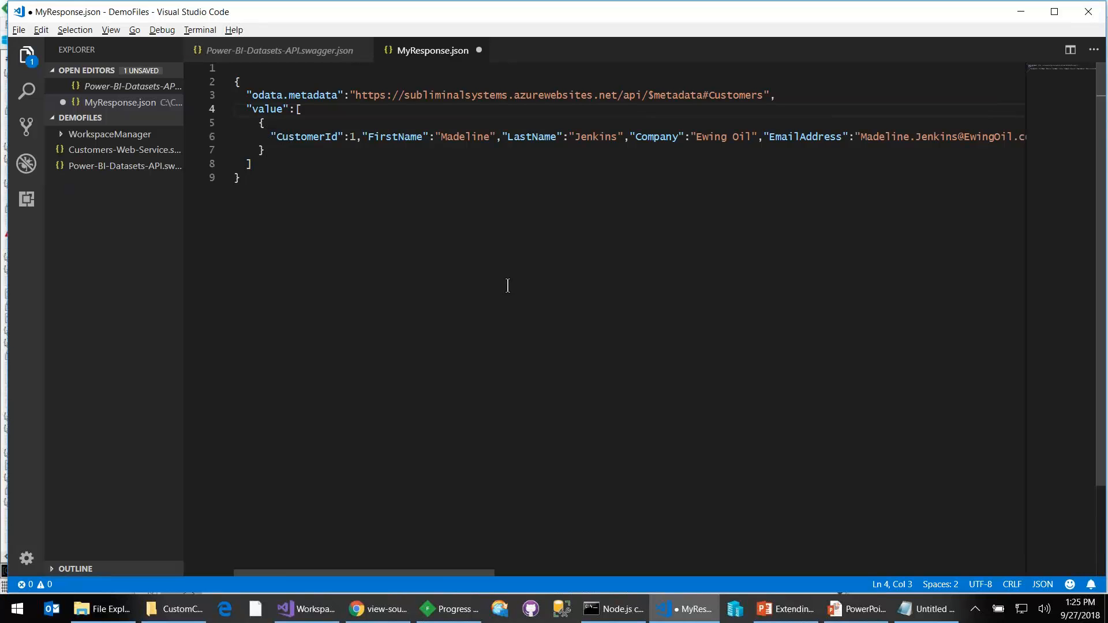
- Delete the odata.metadata line from MyResponse.json
{"action": "key", "text": "Up"}
{"action": "key", "text": "Home"}
{"action": "key", "text": "shift+Down"}
{"action": "key", "text": "Delete"}
{"action": "key", "text": "Down"}
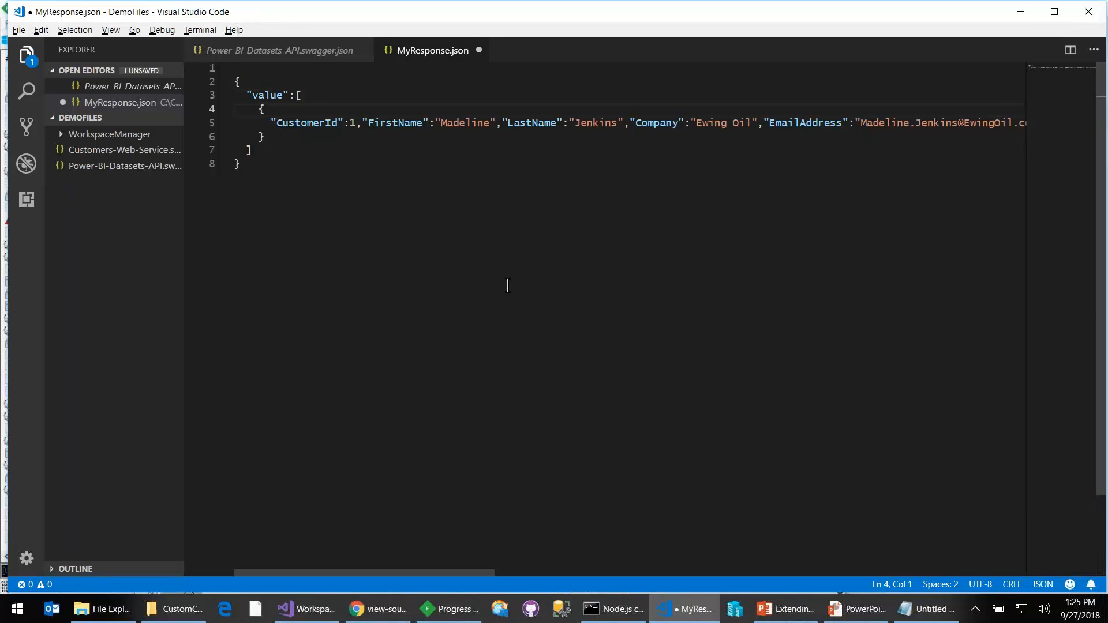
- Copy the entire trimmed JSON in MyResponse.json, including the value array and its single customer record
{"action": "key", "text": "Up"}
{"action": "key", "text": "Down"}
{"action": "key", "text": "shift+Down"}
{"action": "key", "text": "shift+Down"}
{"action": "key", "text": "shift+Down"}
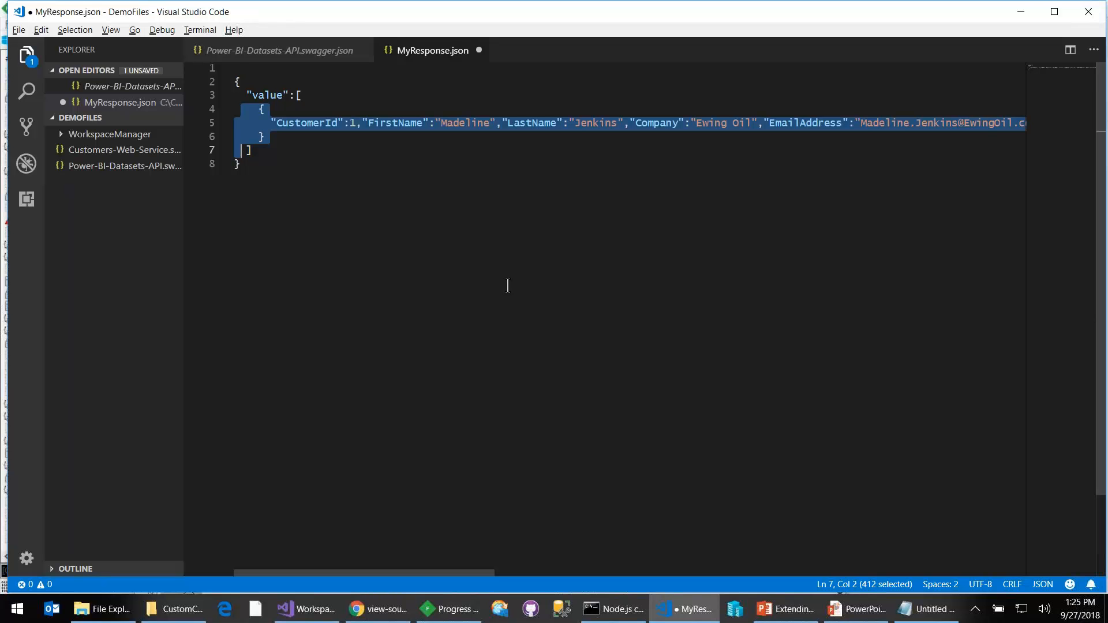
{"action": "key", "text": "ctrl+a"}
- Switch to the PowerApps connector page in the browser, paste the JSON as the sample response body and import it
{"action": "key", "text": "alt+Tab"}
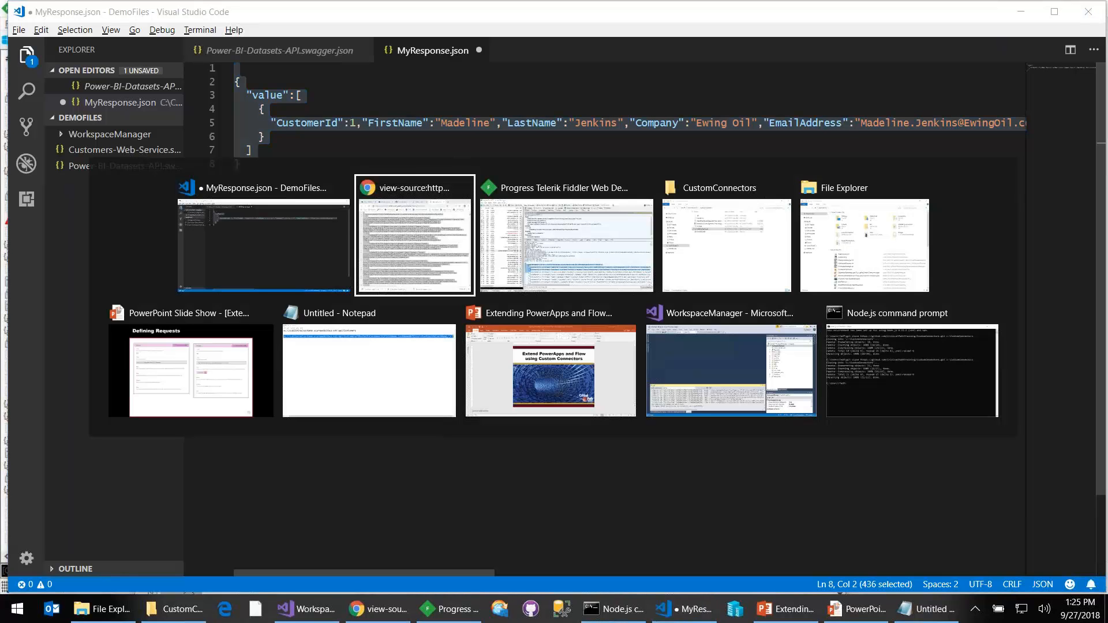
{"action": "key", "text": "ctrl+a"}
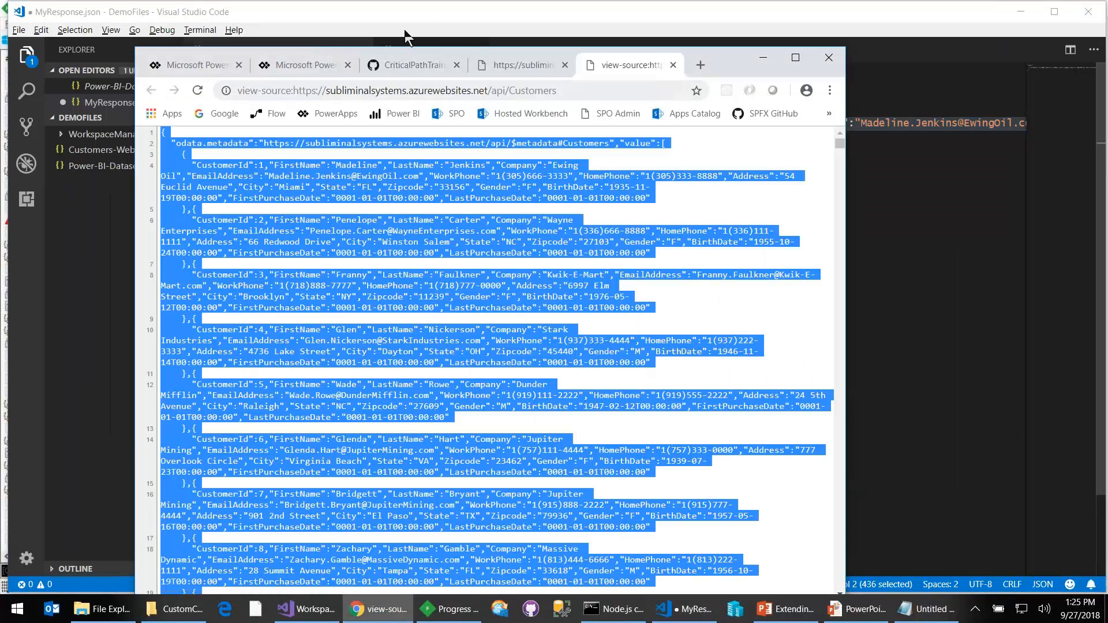
{"action": "left_click", "coordinate": [801, 58]}
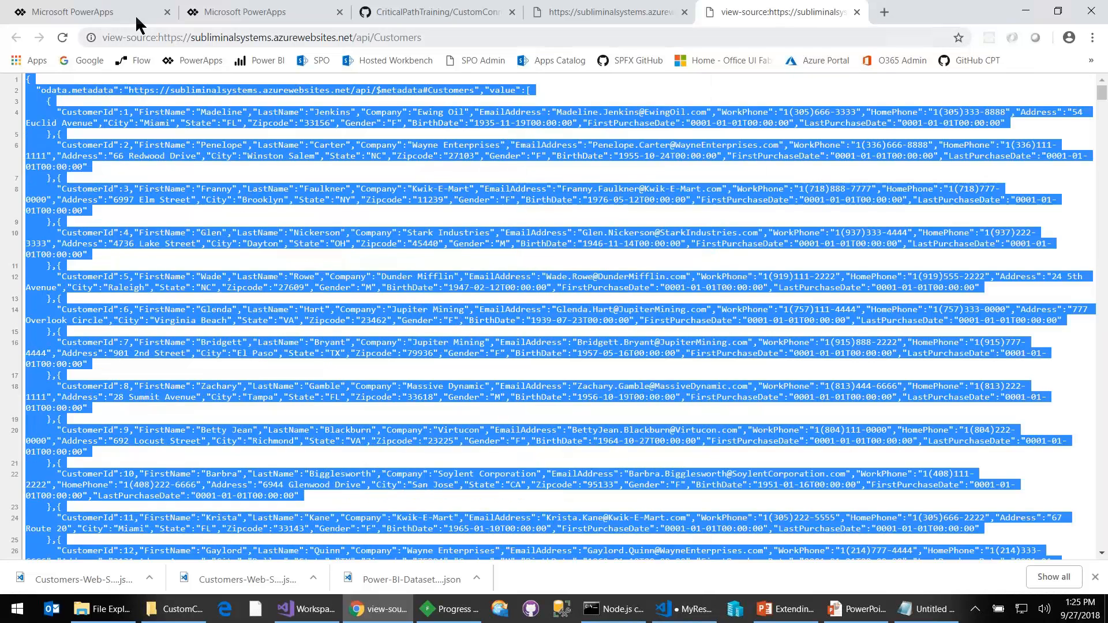
{"action": "left_click", "coordinate": [219, 13]}
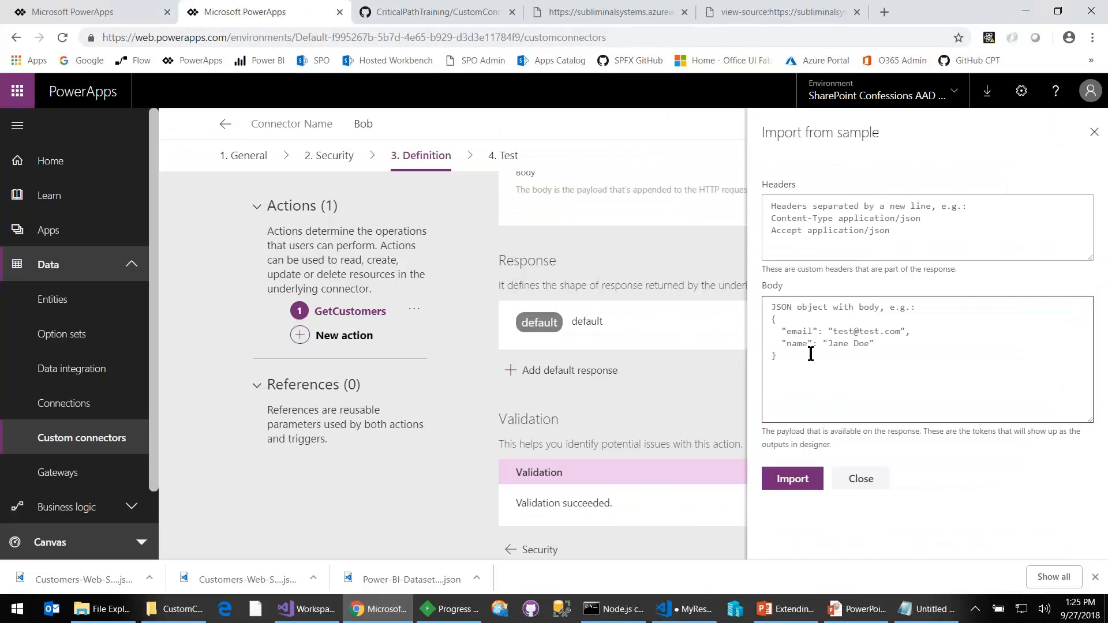
{"action": "key", "text": "ctrl+v"}
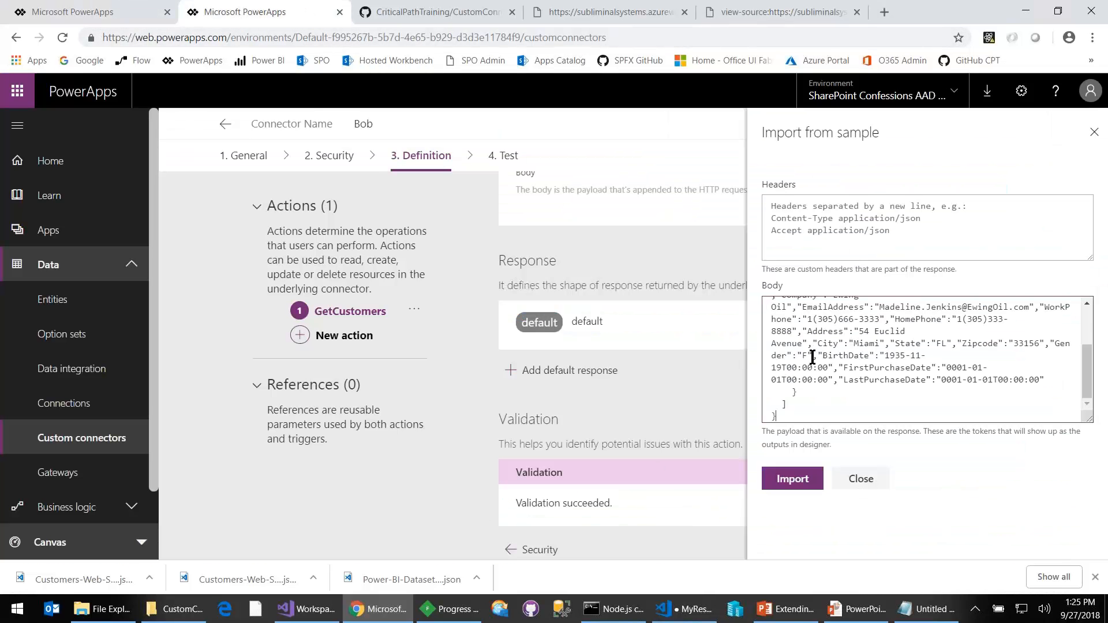
{"action": "left_click", "coordinate": [791, 484]}
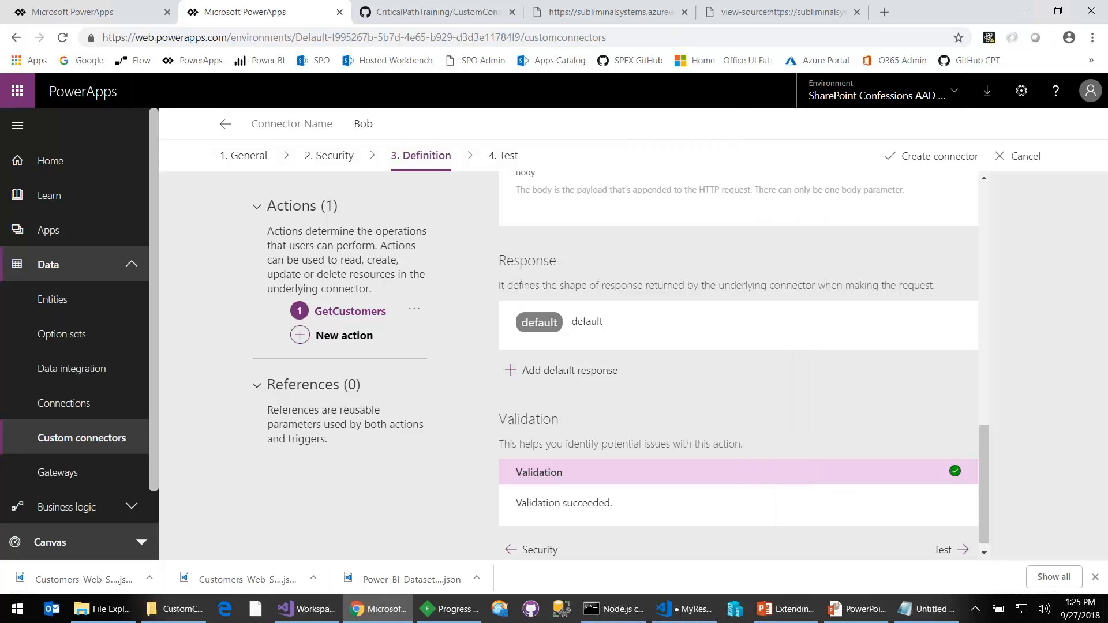
- Open the default response of GetCustomers and examine the body fields generated from the sample
{"action": "scroll", "coordinate": [802, 406], "scroll_direction": "down", "scroll_amount": 1}
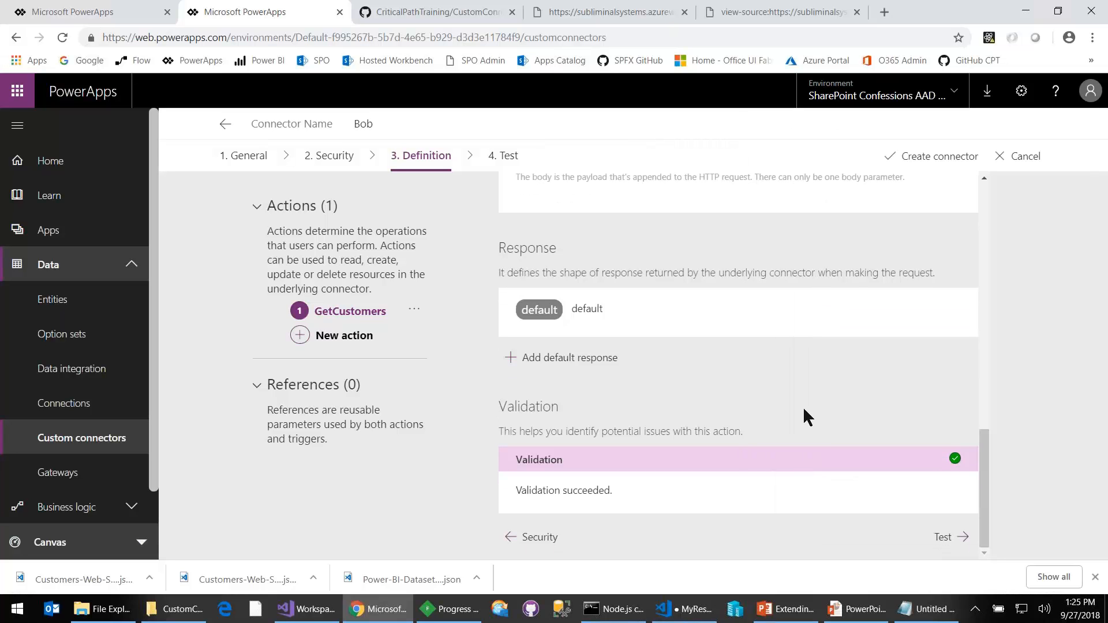
{"action": "left_click", "coordinate": [586, 309]}
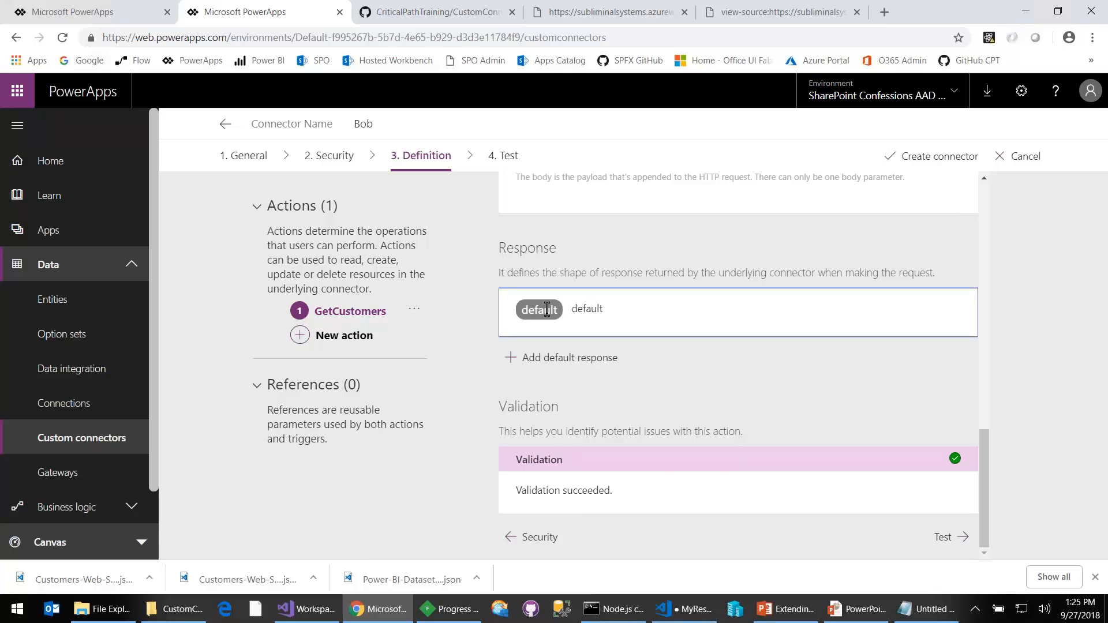
{"action": "scroll", "coordinate": [704, 412], "scroll_direction": "down", "scroll_amount": 4}
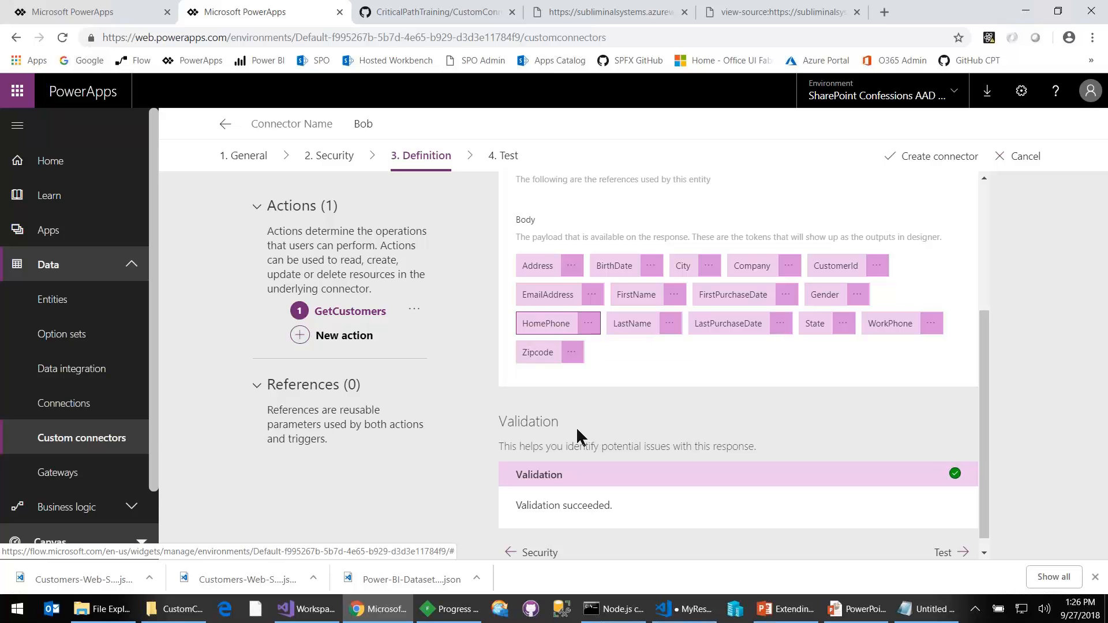
{"action": "scroll", "coordinate": [717, 386], "scroll_direction": "up", "scroll_amount": 3}
{"action": "scroll", "coordinate": [717, 379], "scroll_direction": "down", "scroll_amount": 3}
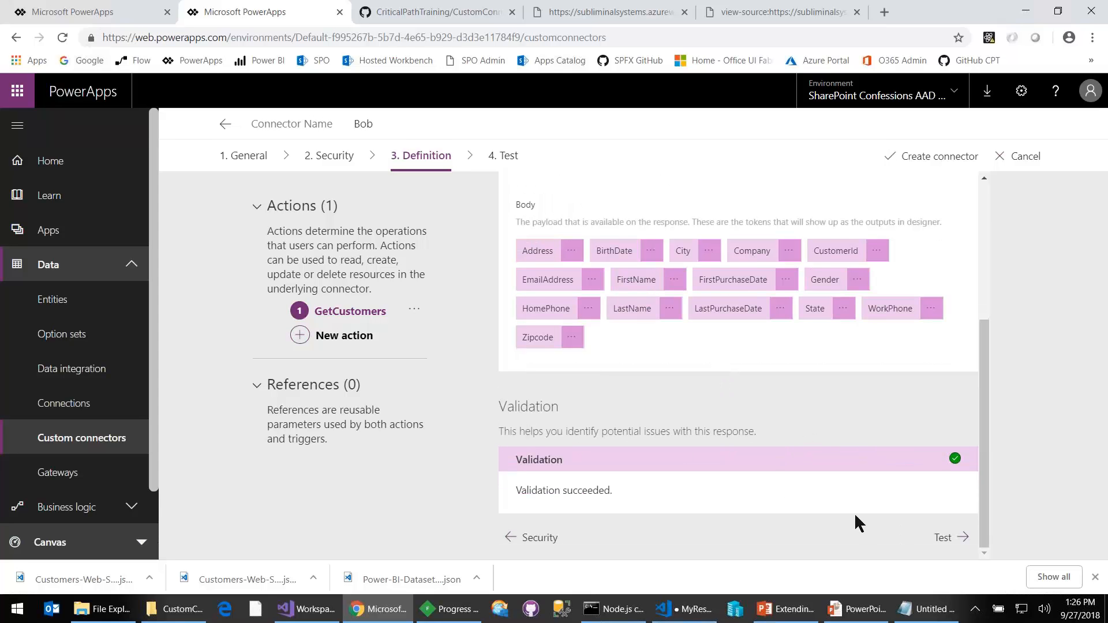
{"action": "left_click", "coordinate": [332, 338]}
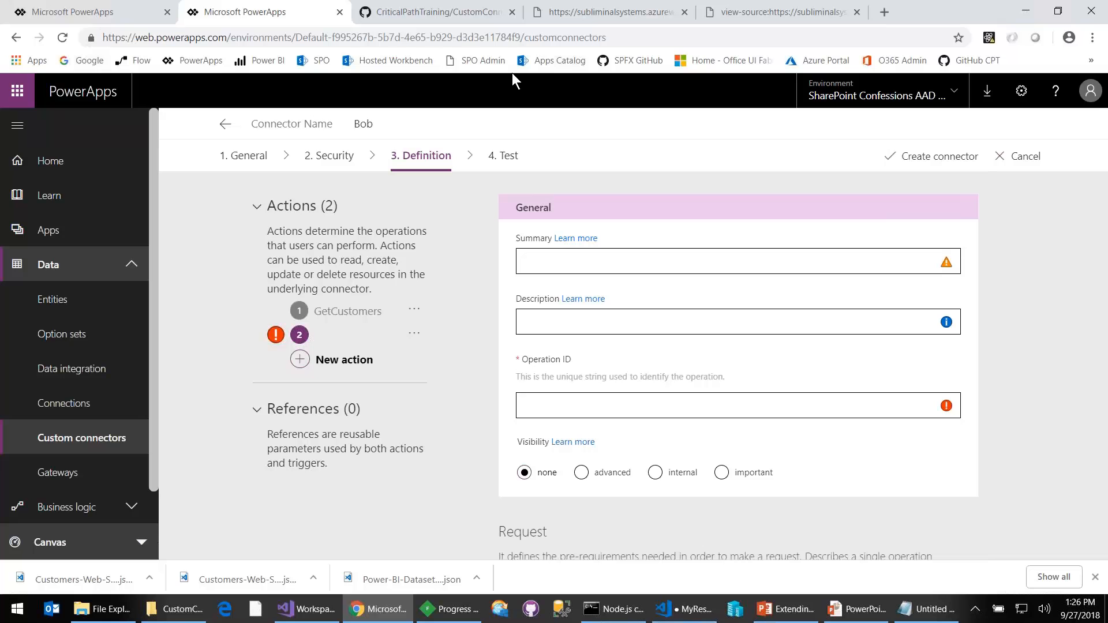
{"action": "left_click", "coordinate": [579, 12]}
{"action": "left_click", "coordinate": [408, 37]}
{"action": "left_click", "coordinate": [416, 40]}
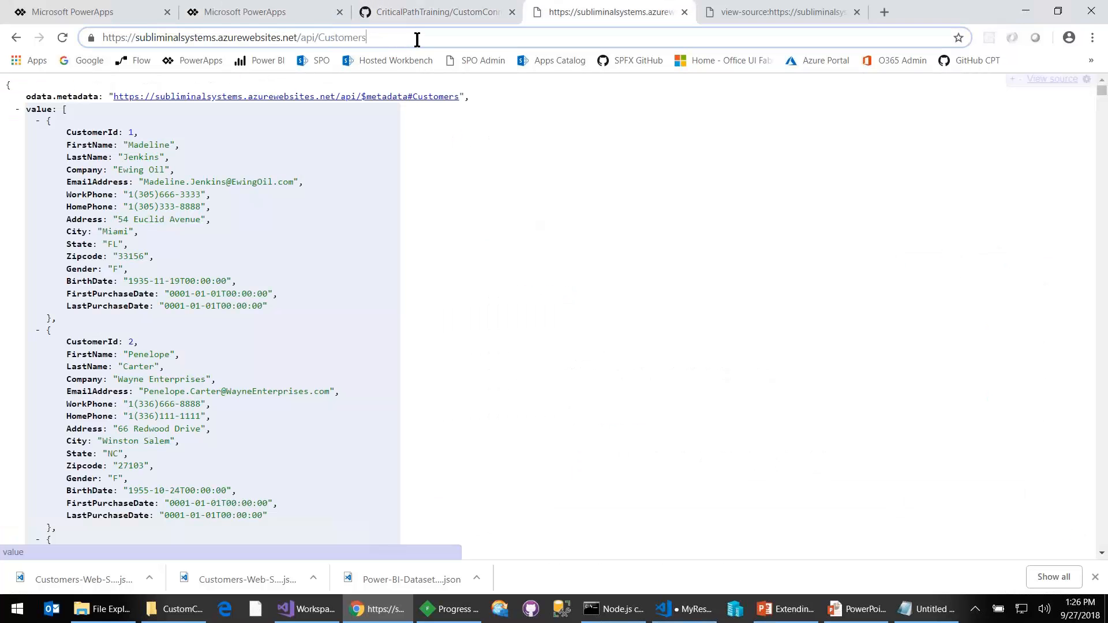
{"action": "type", "text": "(2)"}
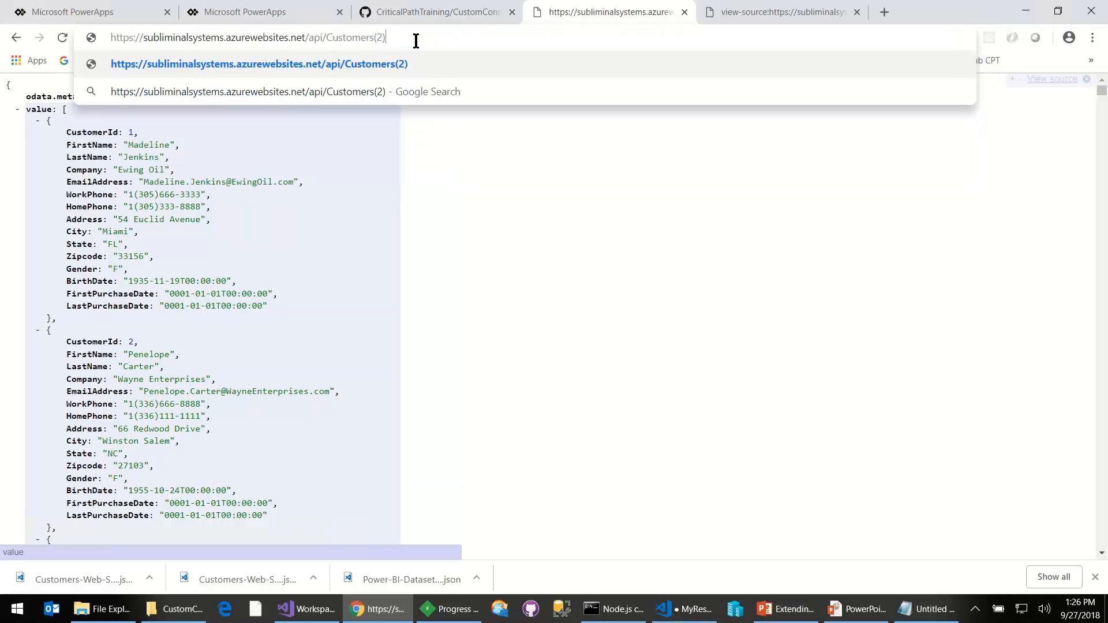
{"action": "key", "text": "Return"}
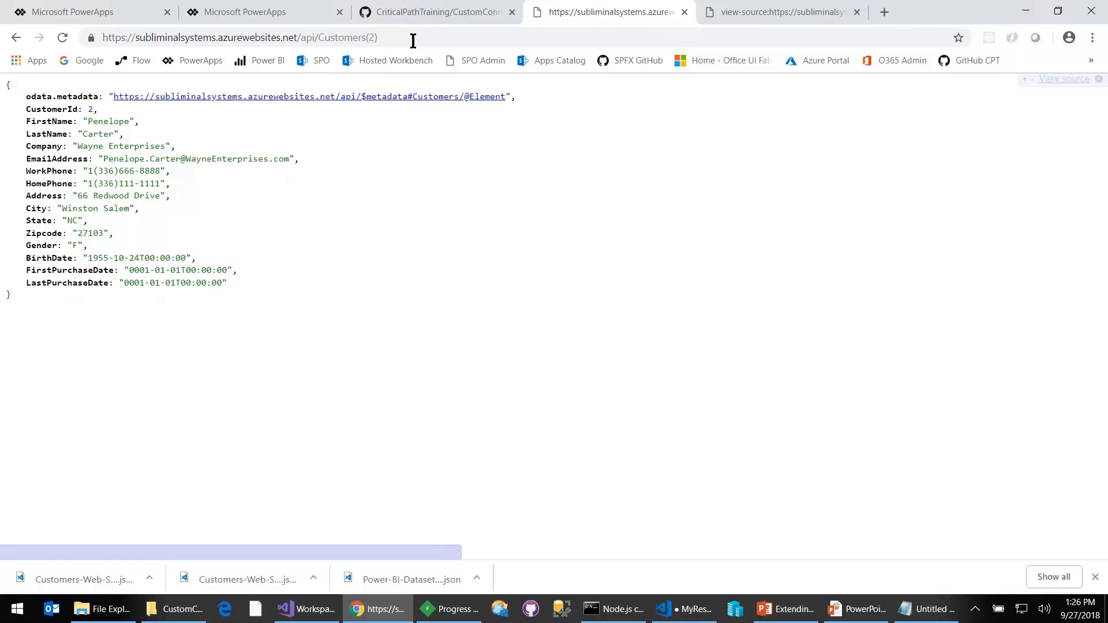
- Copy the Customers(2) URL and paste it into Notepad in place of the existing text
{"action": "left_click", "coordinate": [402, 39]}
{"action": "key", "text": "ctrl+c"}
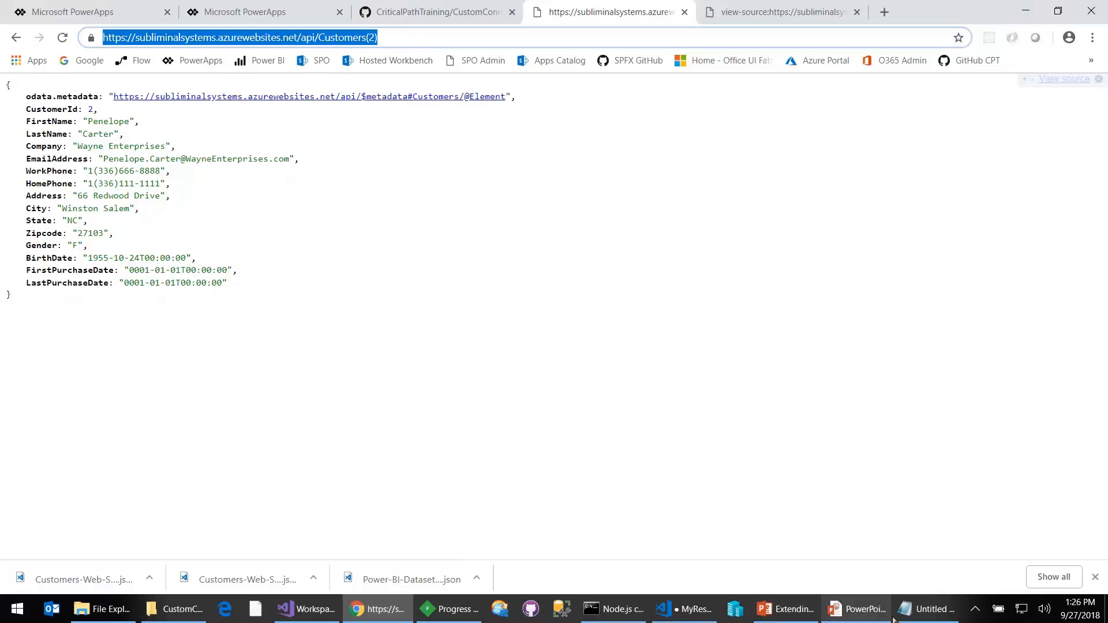
{"action": "left_click", "coordinate": [923, 609]}
{"action": "key", "text": "ctrl+a"}
{"action": "key", "text": "BackSpace"}
{"action": "key", "text": "Return"}
{"action": "key", "text": "ctrl+v"}
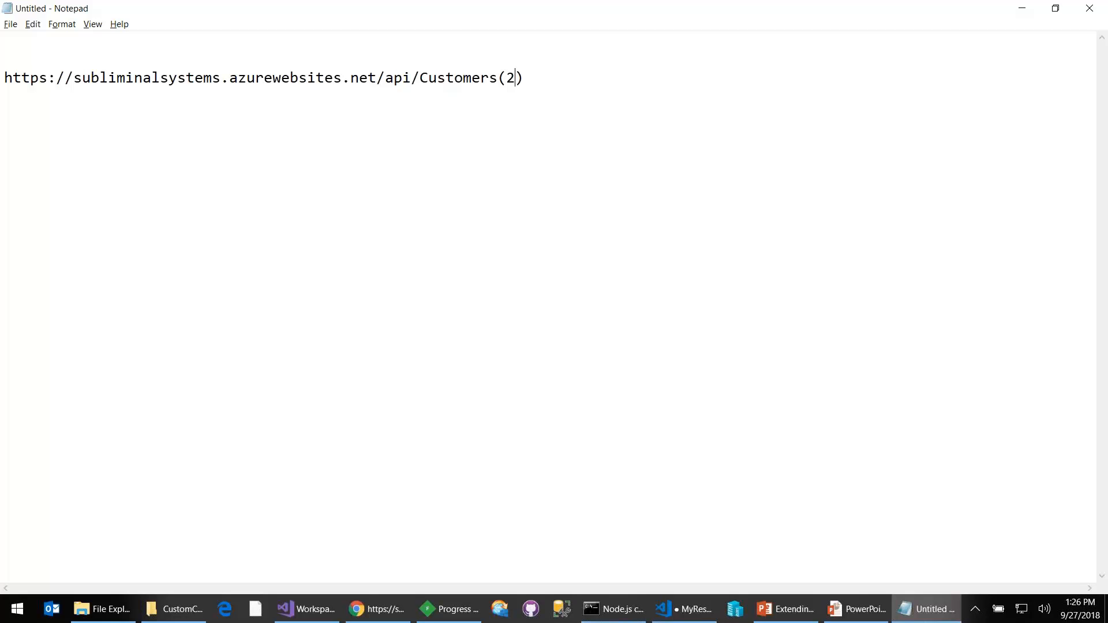
- Replace the 2 in the pasted URL with the parameter placeholder {CustomerId}
{"action": "key", "text": "BackSpace"}
{"action": "type", "text": "{"}
{"action": "type", "text": "}"}
{"action": "type", "text": "C"}
{"action": "type", "text": "ustomerId"}
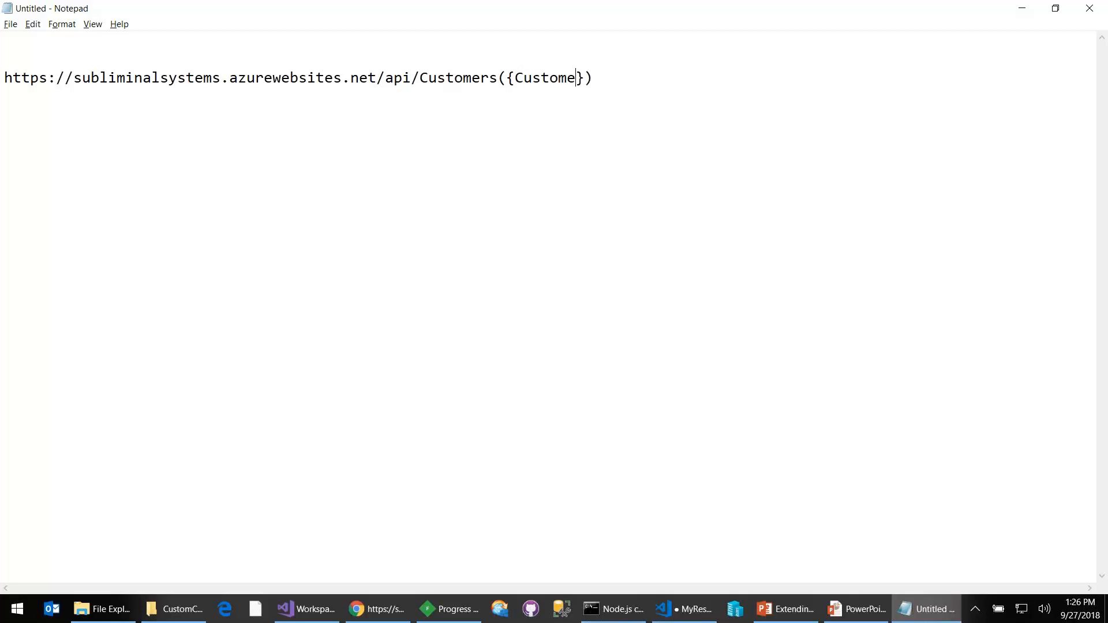
- Copy the templated URL from Notepad, switch to PowerApps, and set the second action's summary to Get Customer and description to Get Customer Summary
{"action": "key", "text": "ctrl+a"}
{"action": "key", "text": "ctrl+c"}
{"action": "key", "text": "alt+Tab"}
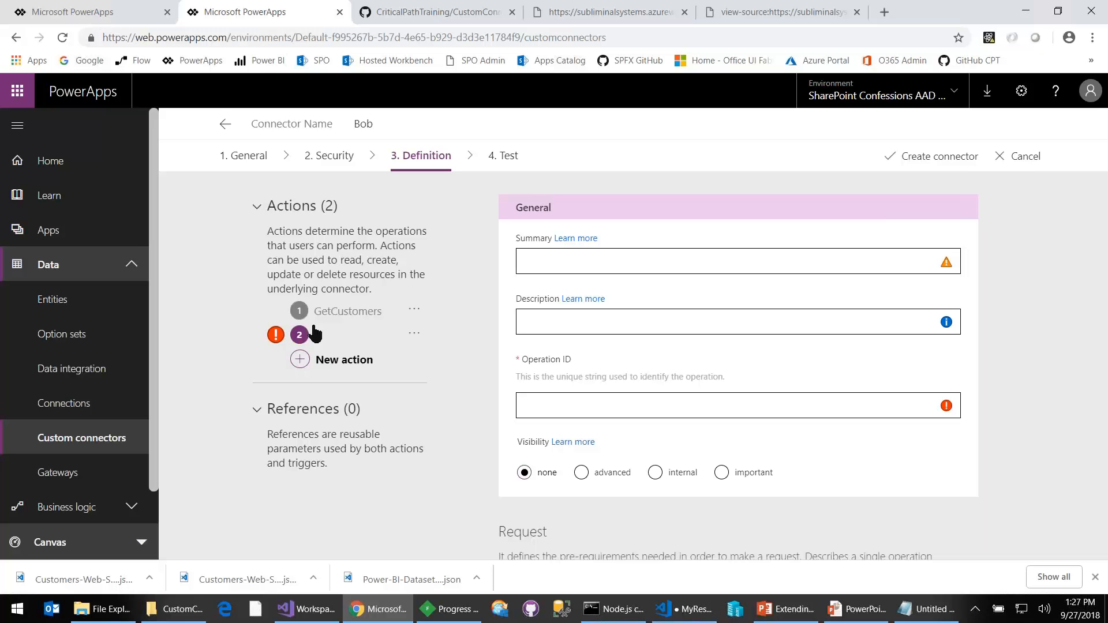
{"action": "left_click", "coordinate": [560, 261]}
{"action": "type", "text": "Get Customer"}
{"action": "key", "text": "Tab"}
{"action": "key", "text": "Tab"}
{"action": "type", "text": "Get Customer Summary"}
{"action": "key", "text": "Tab"}
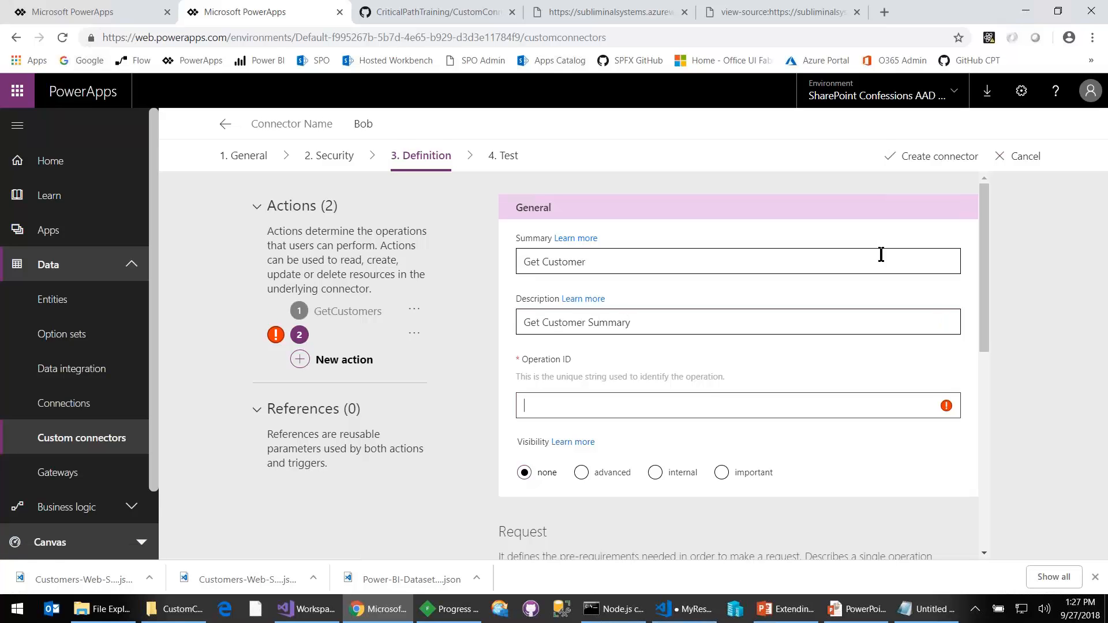
- Set the second action's operation ID to GetCustomer
{"action": "key", "text": "ctrl+v"}
{"action": "key", "text": "ctrl+a"}
{"action": "key", "text": "ctrl+c"}
{"action": "type", "text": "GetCustomer"}
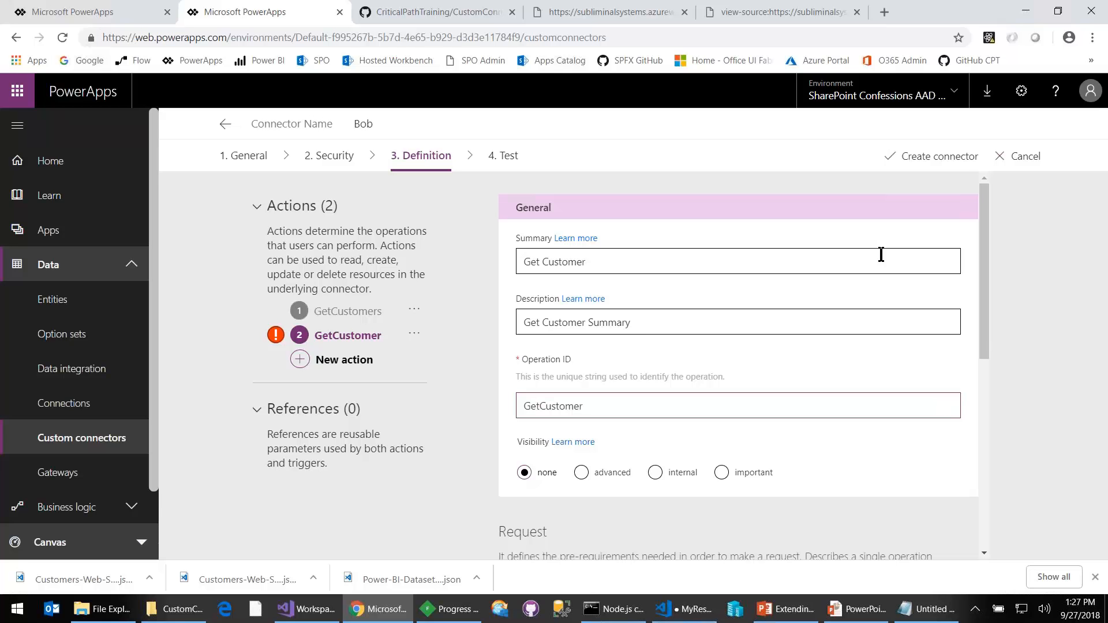
{"action": "scroll", "coordinate": [640, 310], "scroll_direction": "down", "scroll_amount": 3}
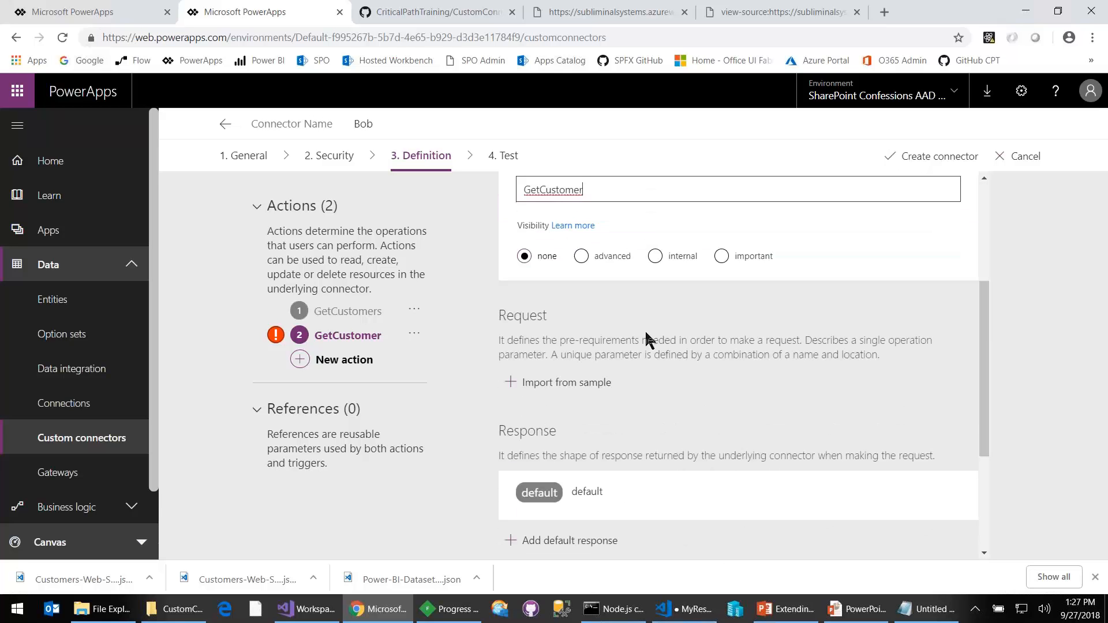
{"action": "left_click", "coordinate": [578, 383]}
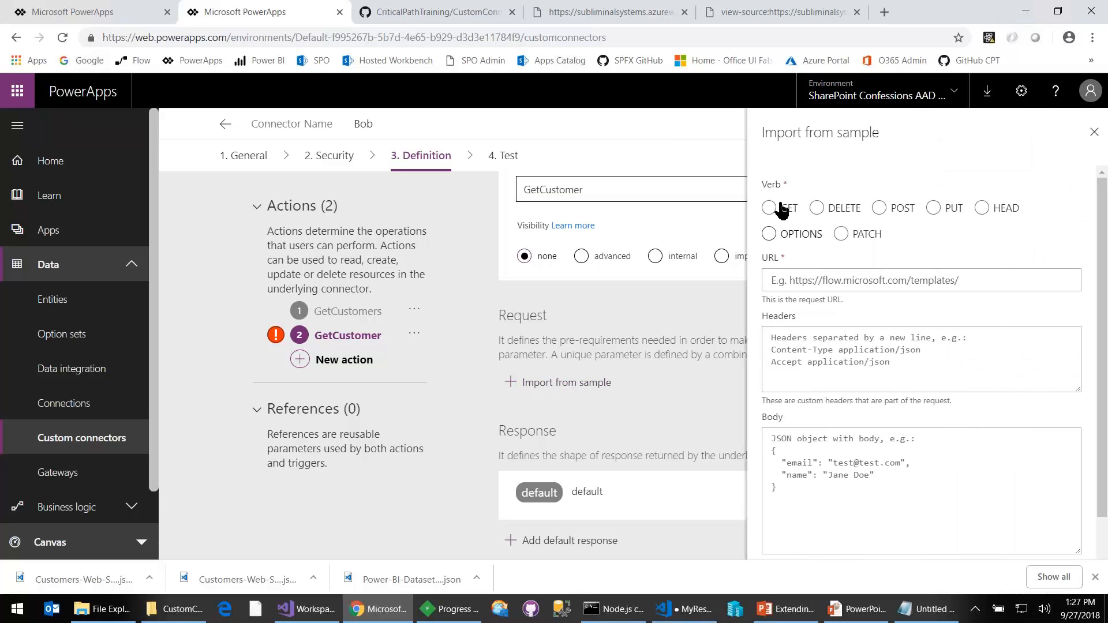
{"action": "left_click", "coordinate": [769, 208]}
{"action": "left_click", "coordinate": [821, 279]}
{"action": "key", "text": "ctrl+v"}
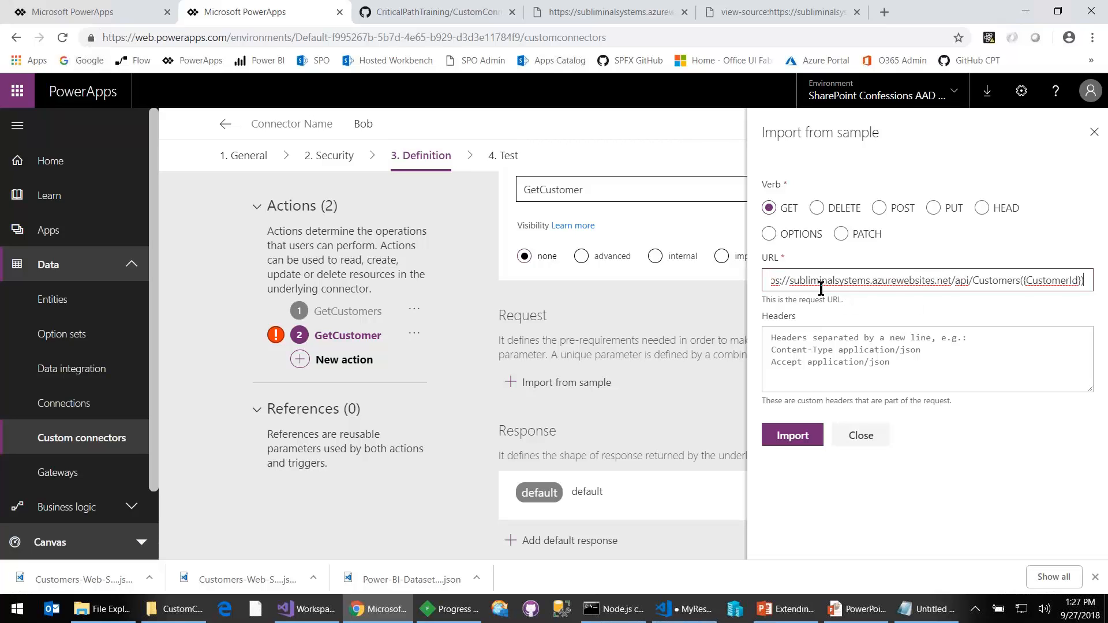
{"action": "key", "text": "Left"}
{"action": "key", "text": "Left"}
{"action": "key", "text": "ctrl+shift+Left"}
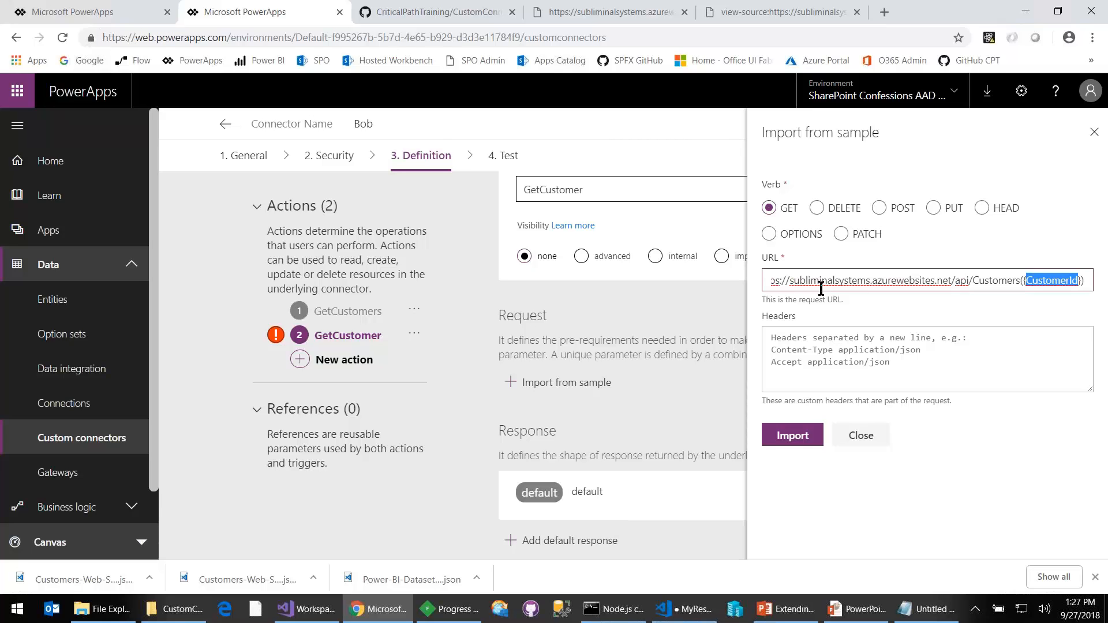
{"action": "left_click", "coordinate": [796, 441]}
{"action": "scroll", "coordinate": [782, 434], "scroll_direction": "down", "scroll_amount": 3}
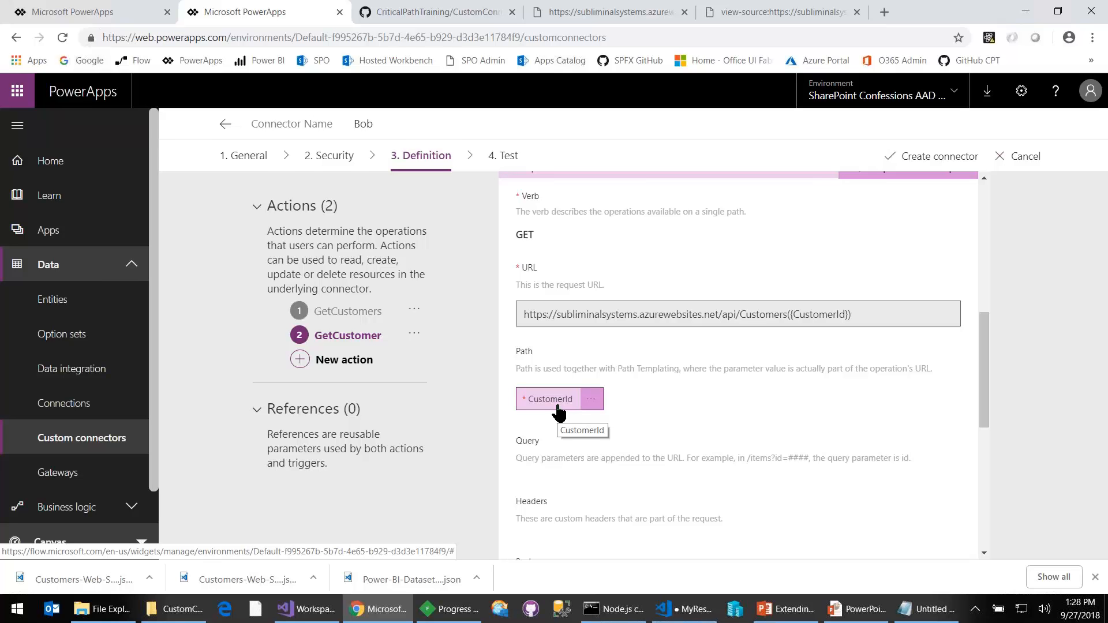
- Open the page source of the single-customer API response in the browser and copy all of its JSON
{"action": "scroll", "coordinate": [714, 452], "scroll_direction": "down", "scroll_amount": 5}
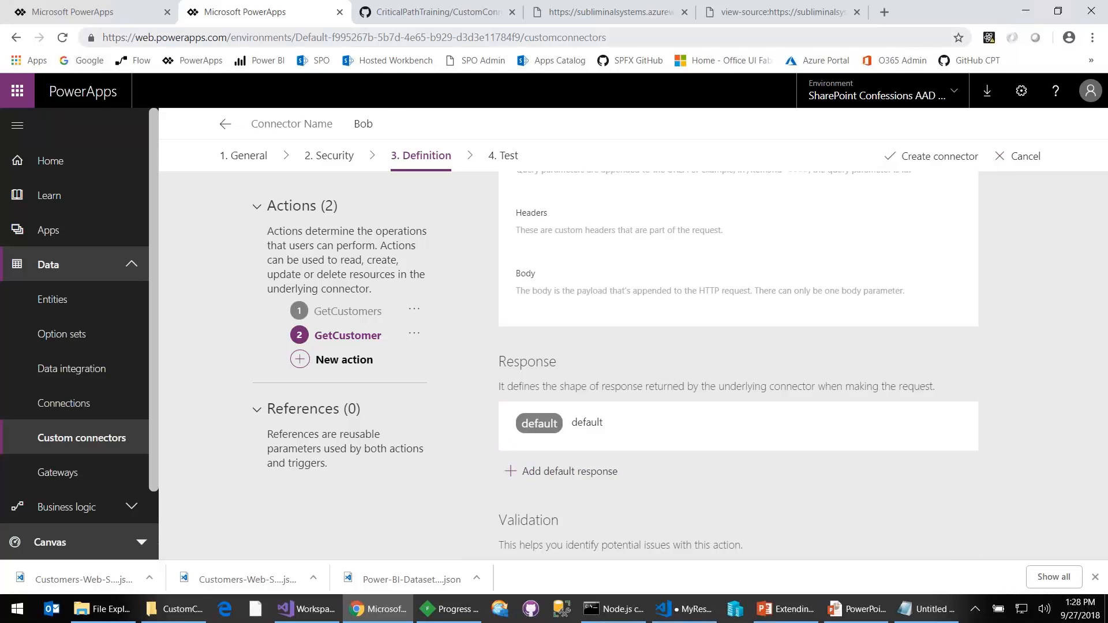
{"action": "left_click", "coordinate": [612, 12]}
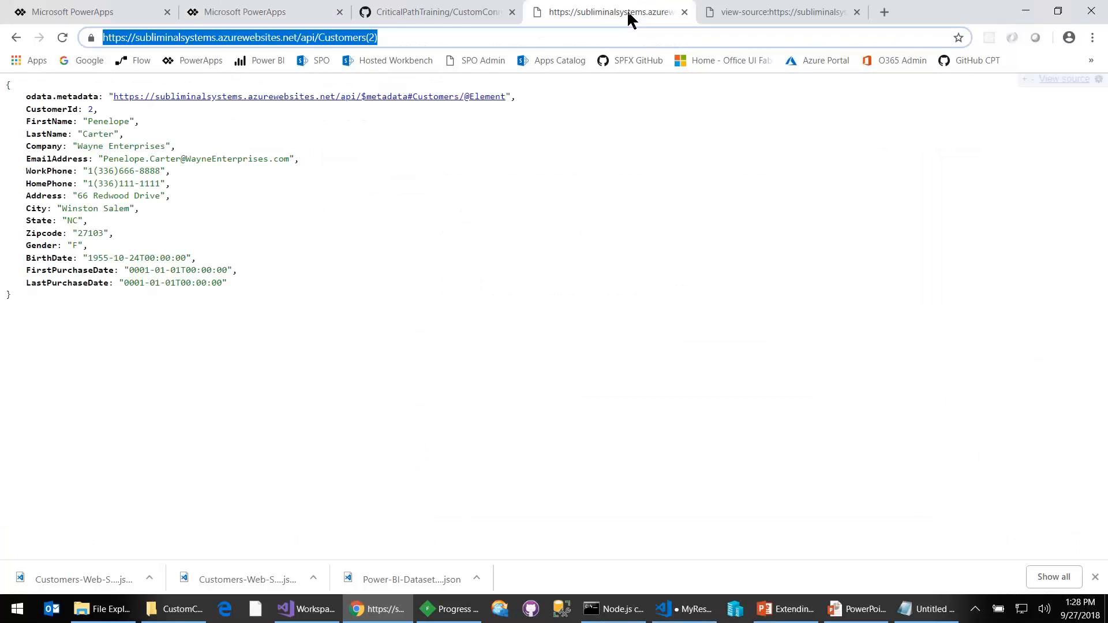
{"action": "right_click", "coordinate": [376, 235]}
{"action": "left_click", "coordinate": [483, 404]}
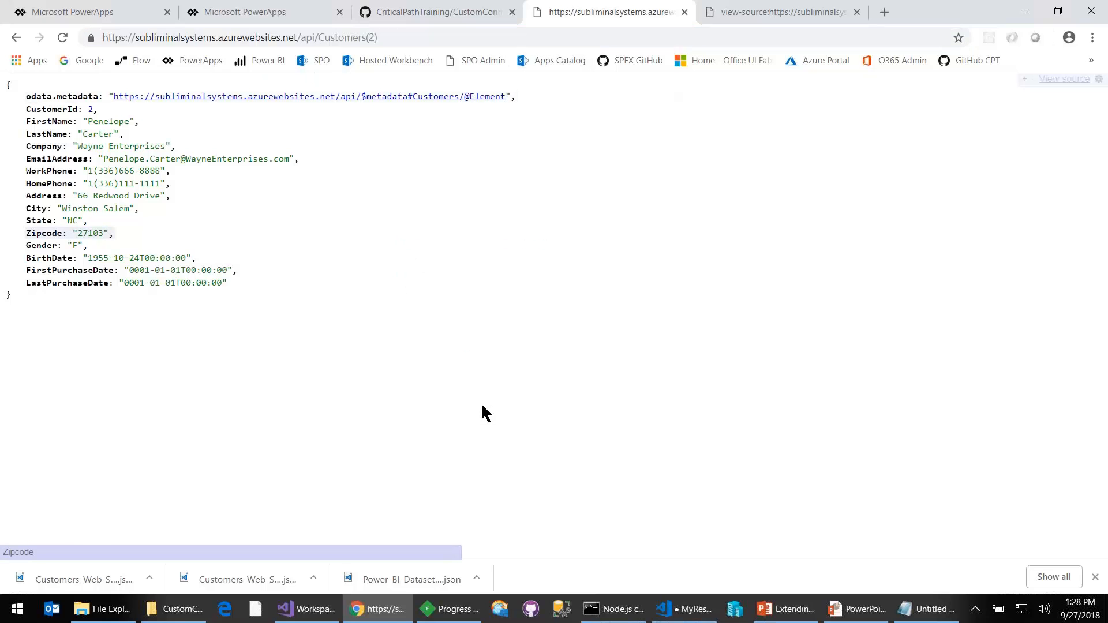
{"action": "key", "text": "ctrl+a"}
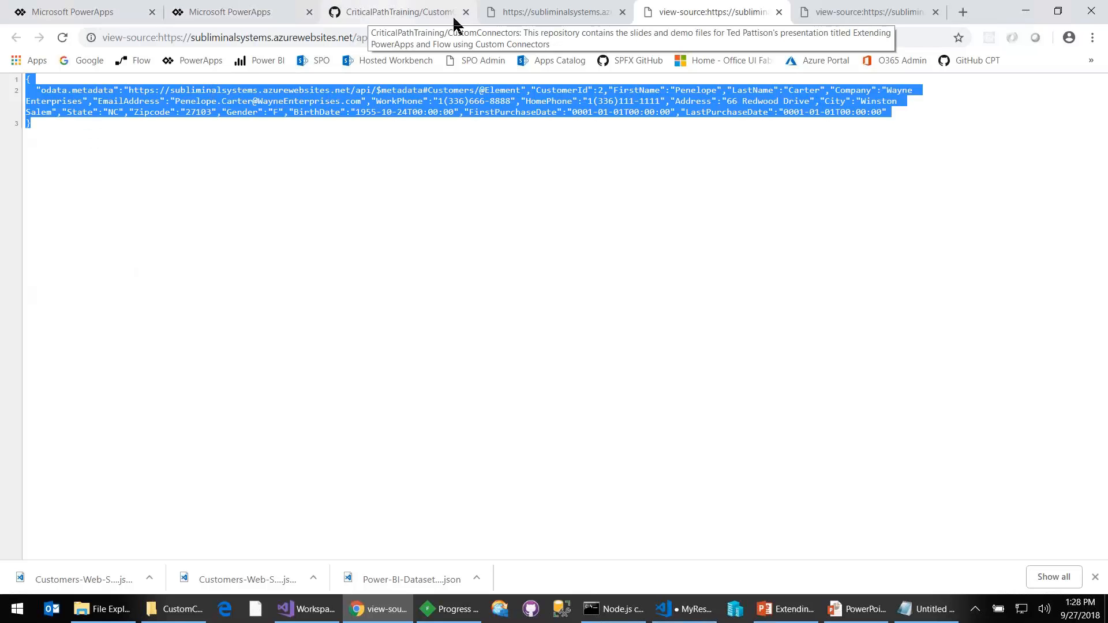
- Return to the Bob connector and import the copied JSON as the default response sample for GetCustomer
{"action": "left_click", "coordinate": [255, 17]}
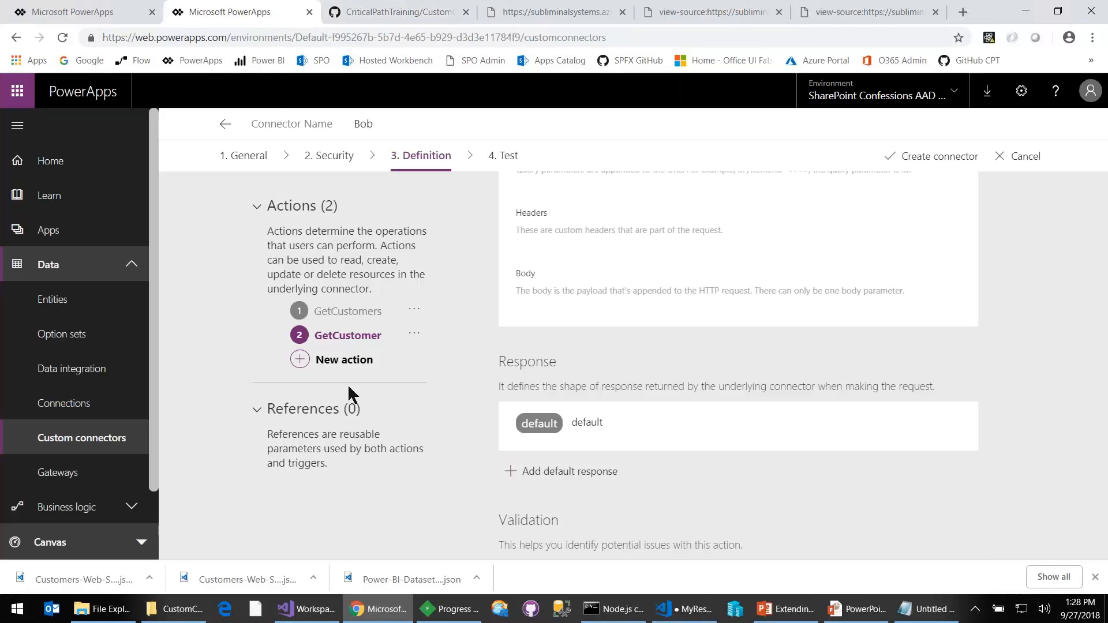
{"action": "left_click", "coordinate": [555, 472]}
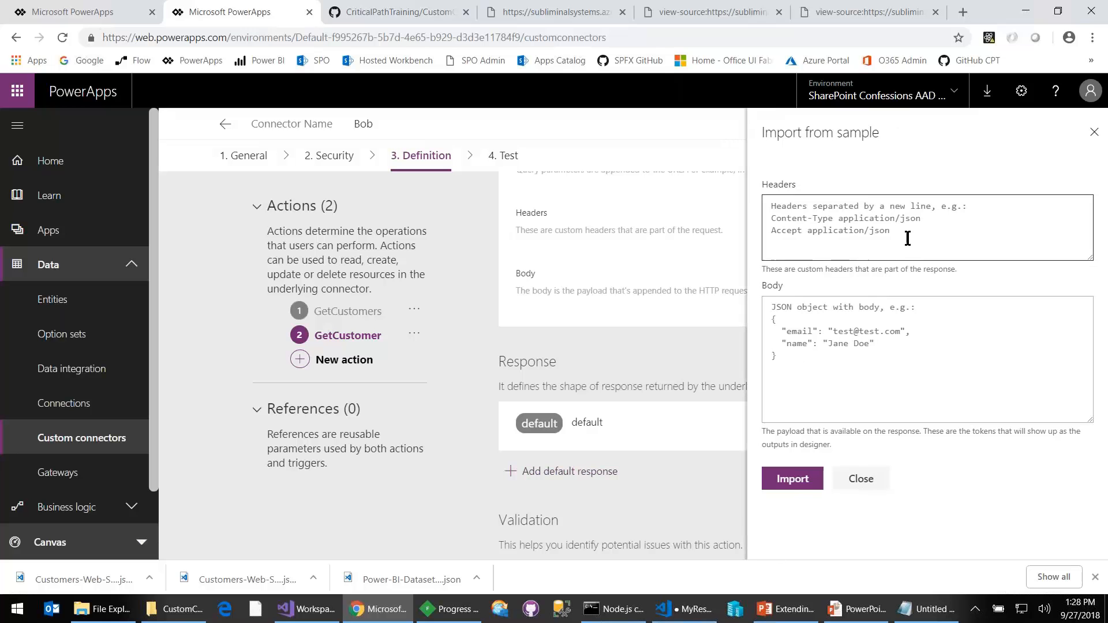
{"action": "key", "text": "ctrl+v"}
{"action": "left_click", "coordinate": [797, 481]}
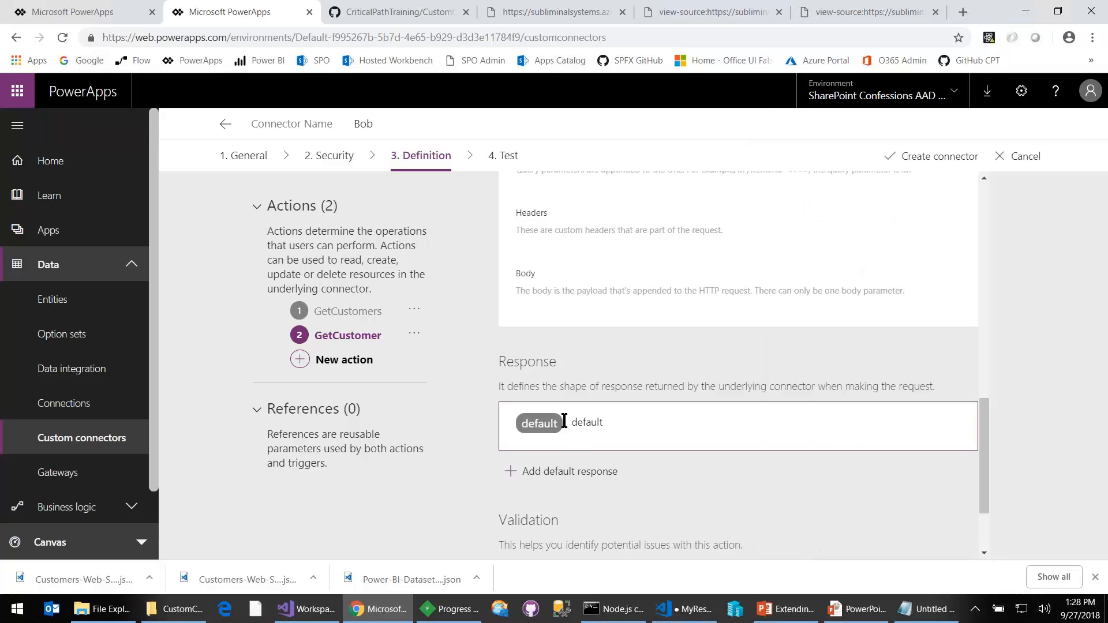
- Open GetCustomer's default response to check its generated body fields, and create the Bob connector
{"action": "left_click", "coordinate": [577, 424]}
{"action": "scroll", "coordinate": [718, 358], "scroll_direction": "down", "scroll_amount": 3}
{"action": "scroll", "coordinate": [718, 351], "scroll_direction": "up", "scroll_amount": 3}
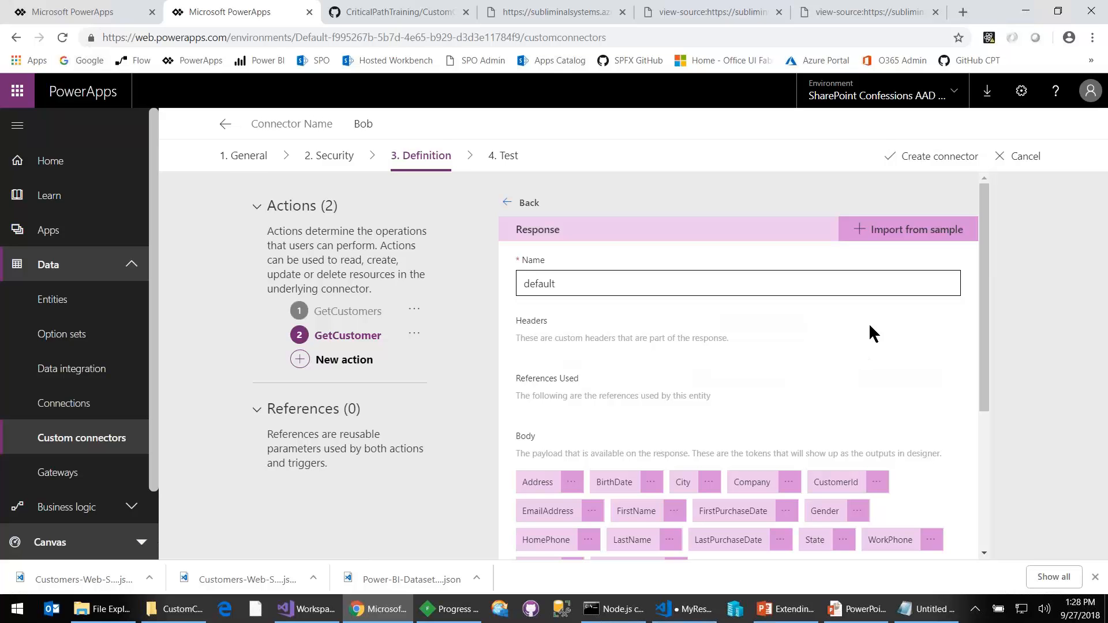
{"action": "left_click", "coordinate": [932, 160]}
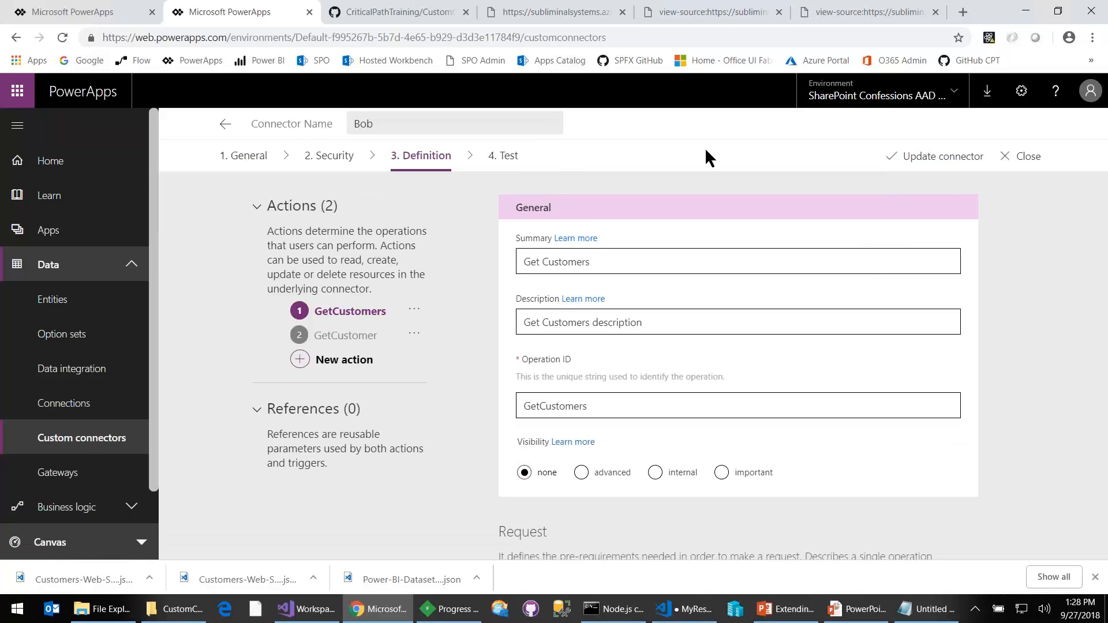
- Create a new connection for the Bob connector from its Test page
{"action": "left_click", "coordinate": [506, 161]}
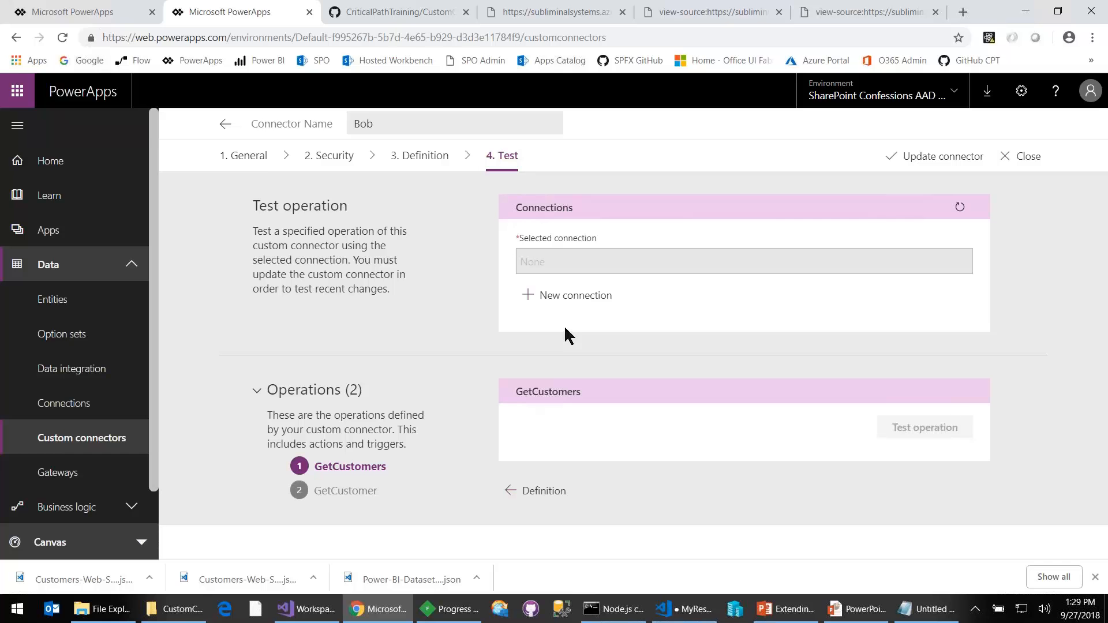
{"action": "left_click", "coordinate": [579, 297]}
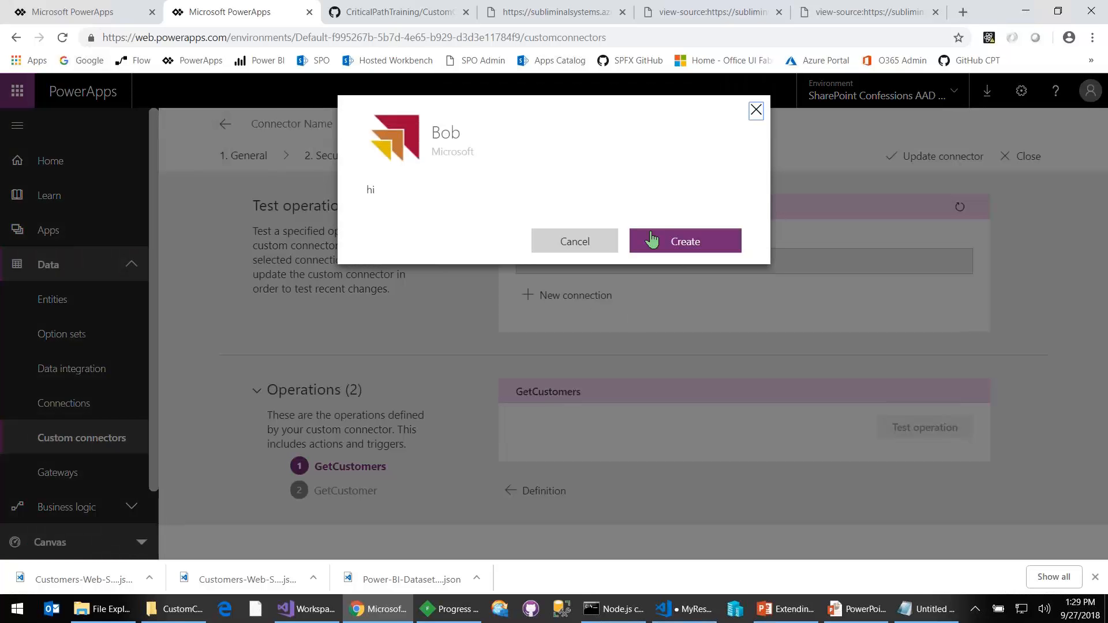
{"action": "left_click", "coordinate": [675, 242]}
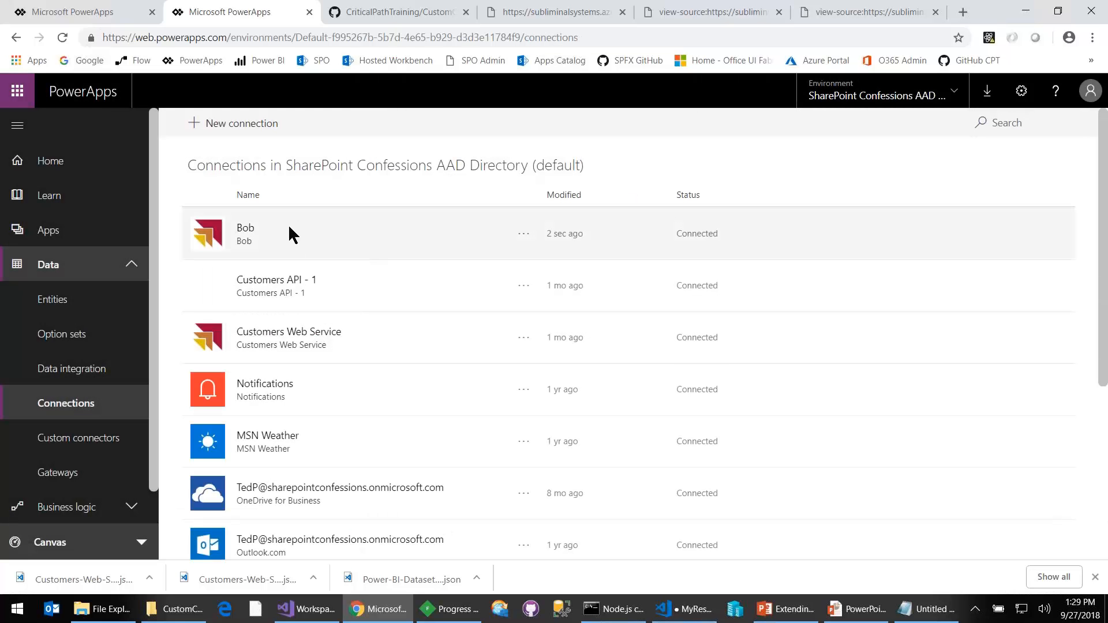
- Reopen the Bob custom connector for editing and run a test of its GetCustomers operation over the new connection
{"action": "left_click", "coordinate": [94, 454]}
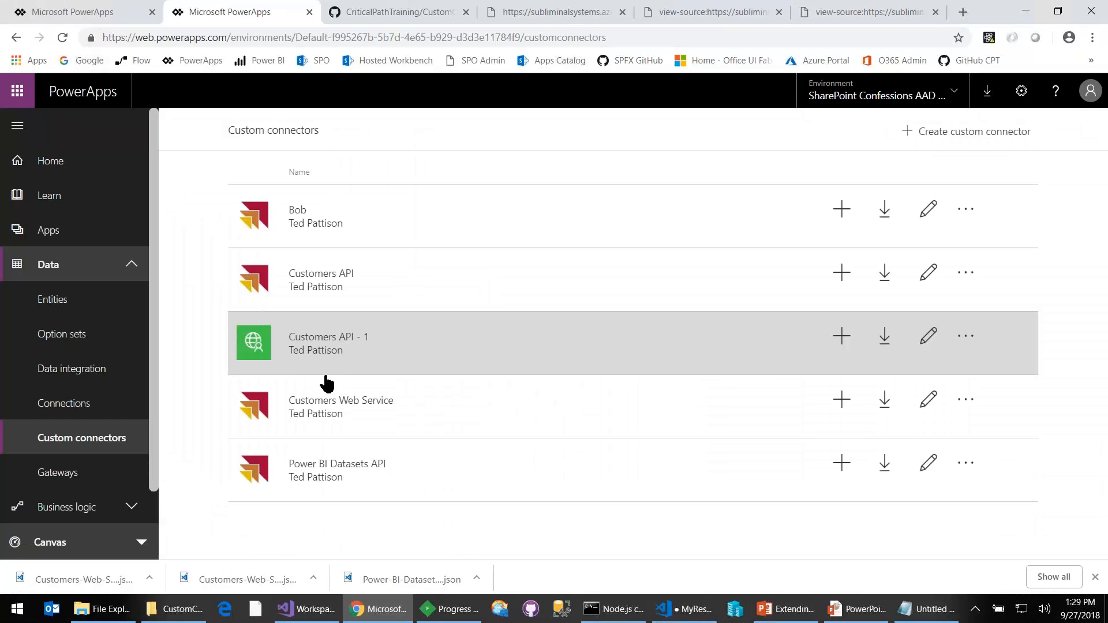
{"action": "left_click", "coordinate": [928, 213]}
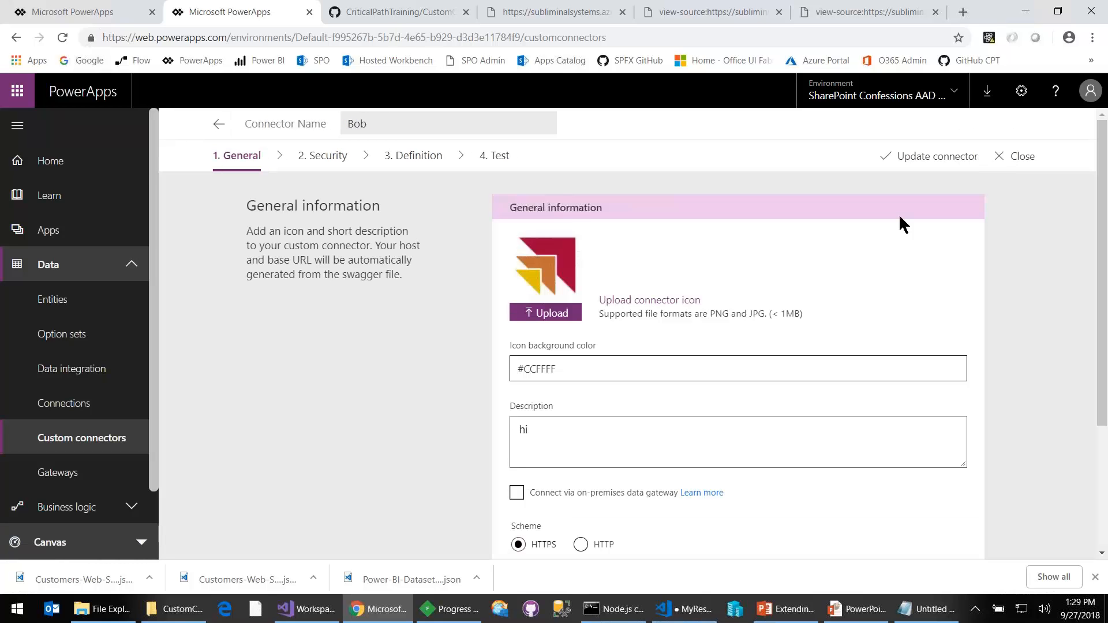
{"action": "left_click", "coordinate": [497, 159]}
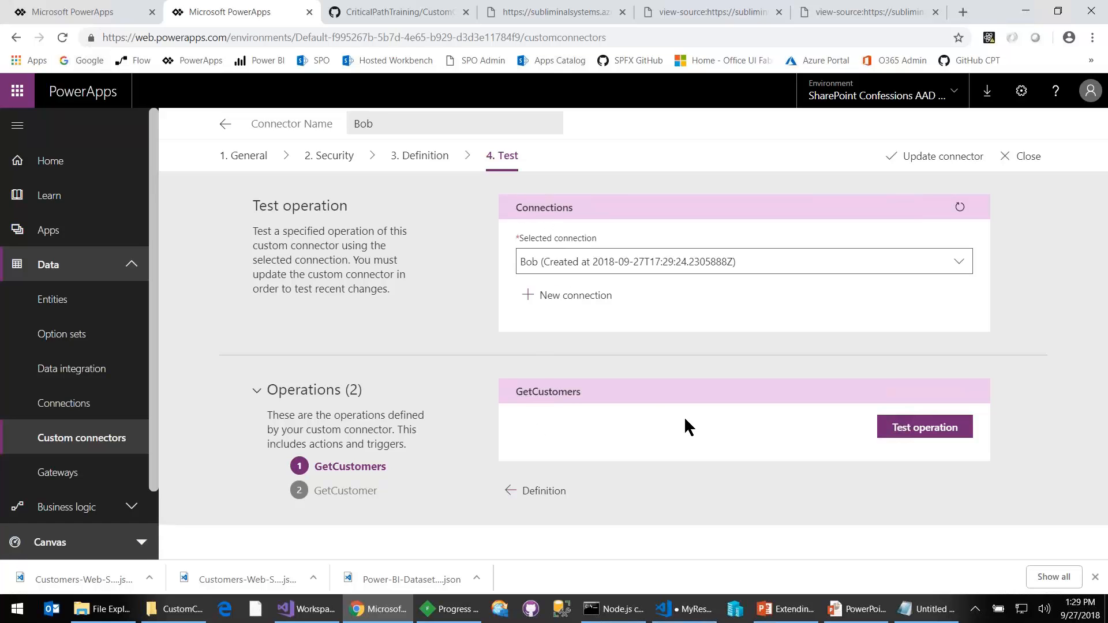
{"action": "left_click", "coordinate": [919, 429]}
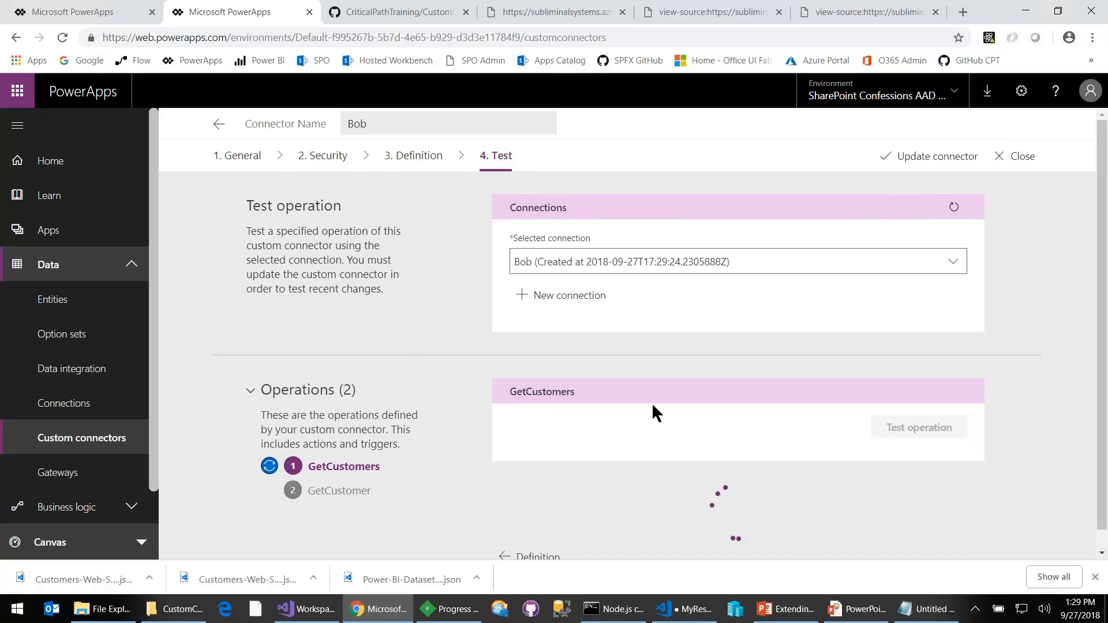
{"action": "double_click", "coordinate": [600, 349]}
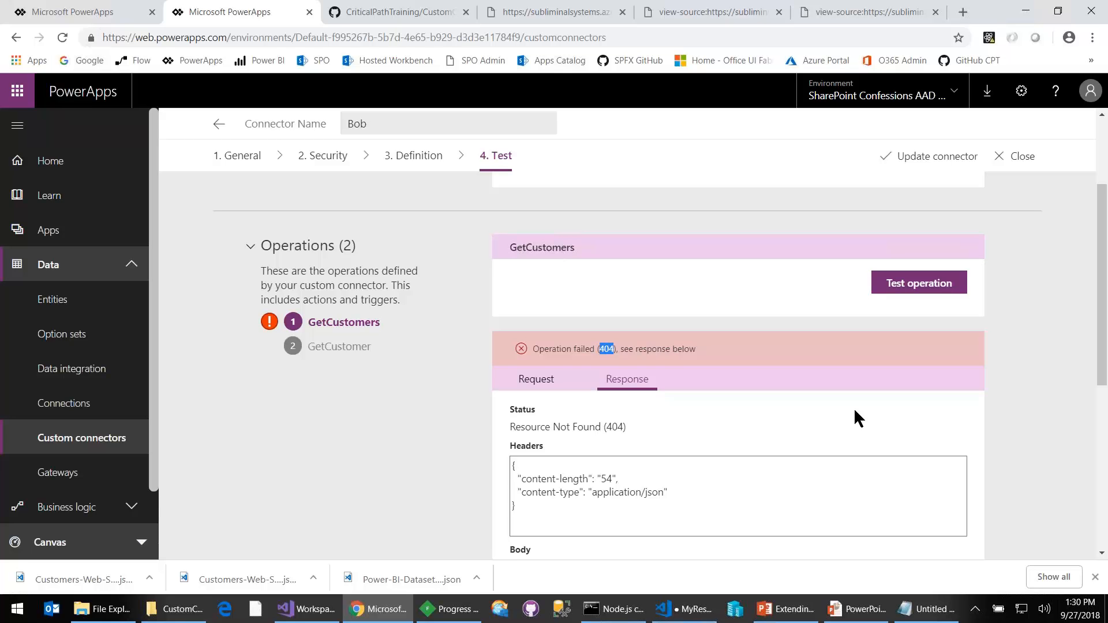
- Open the existing Customers Web Service connector for editing, test its GetCustomers operation, and examine the response status and body
{"action": "left_click", "coordinate": [111, 439]}
{"action": "left_click", "coordinate": [81, 405]}
{"action": "left_click", "coordinate": [84, 439]}
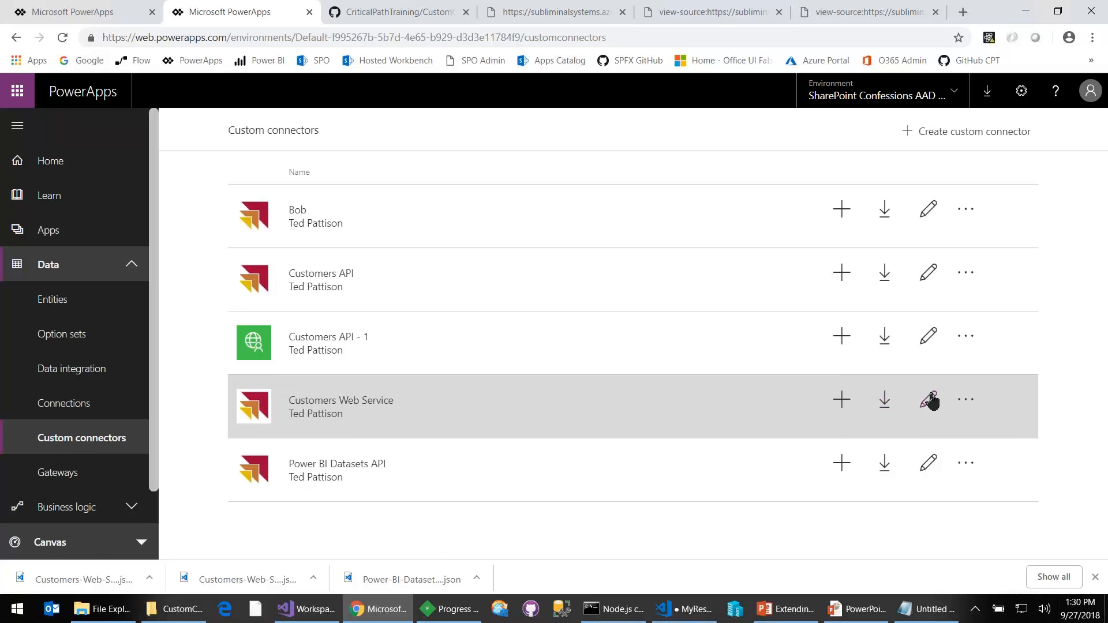
{"action": "left_click", "coordinate": [927, 399]}
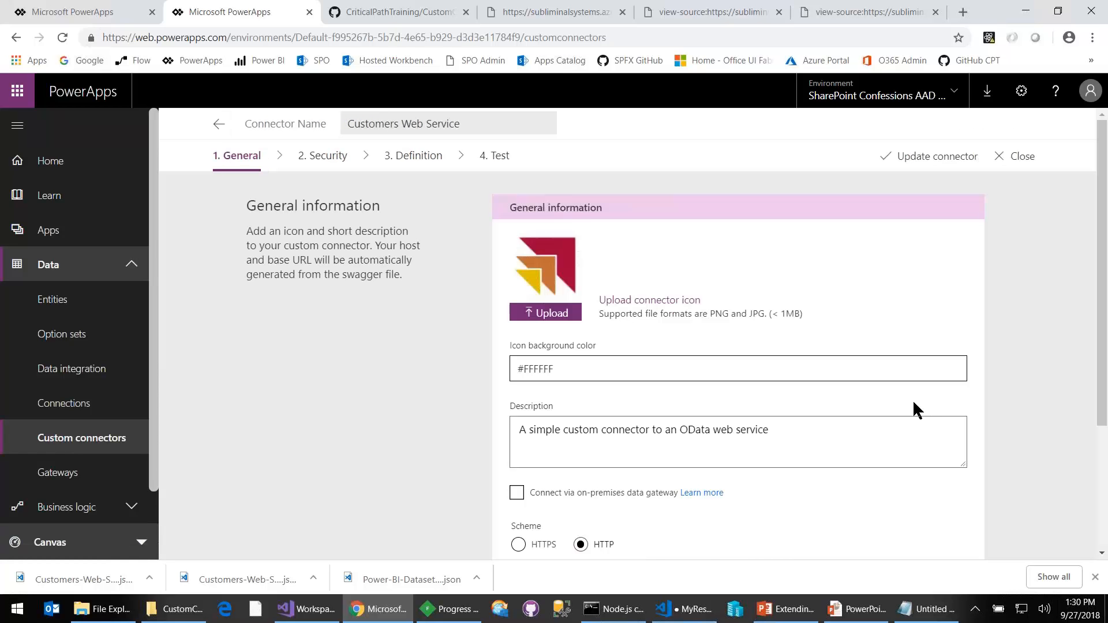
{"action": "left_click", "coordinate": [500, 156]}
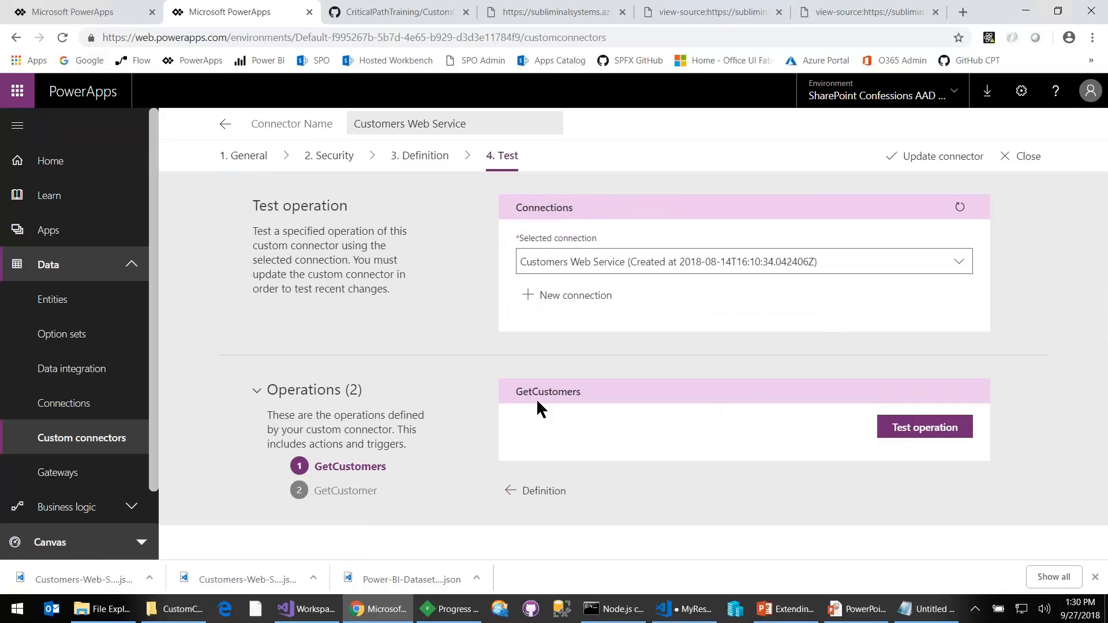
{"action": "left_click", "coordinate": [939, 429]}
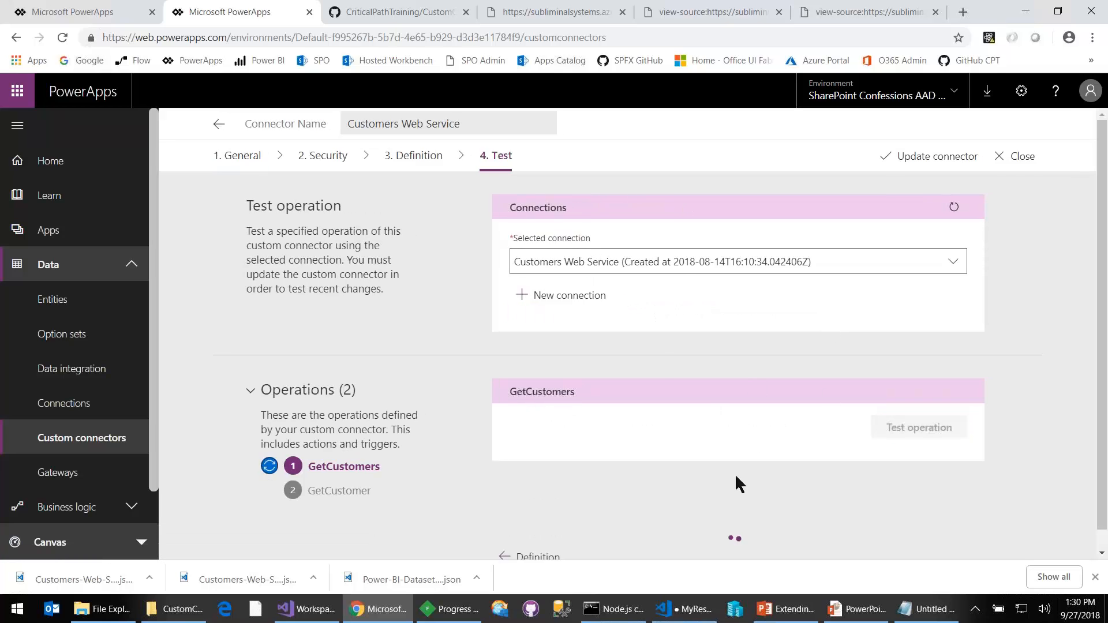
{"action": "scroll", "coordinate": [761, 439], "scroll_direction": "down", "scroll_amount": 1}
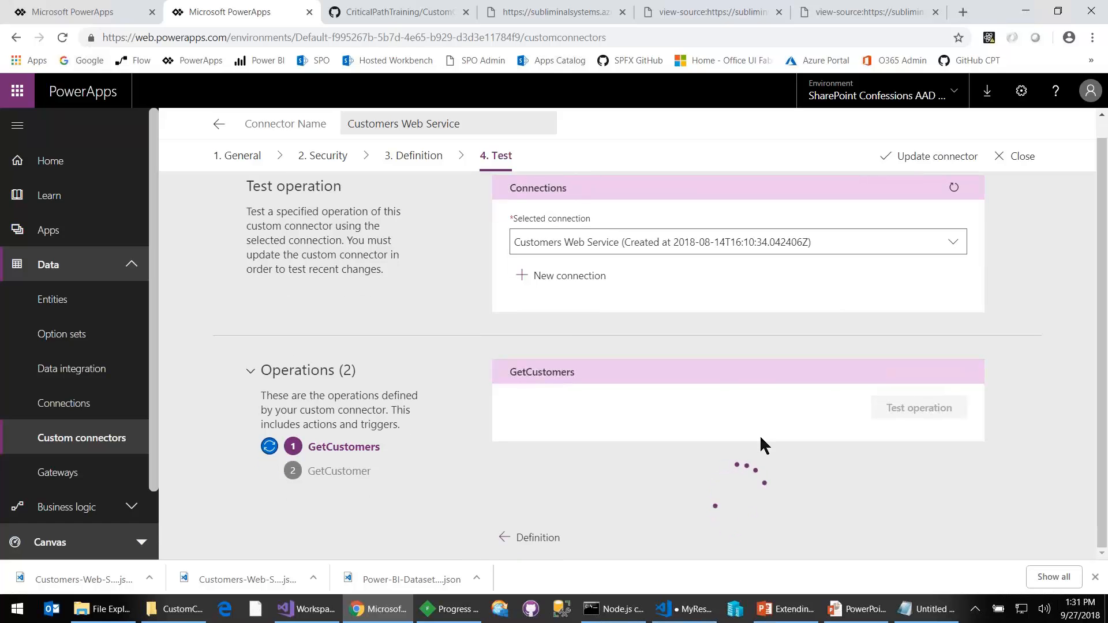
{"action": "scroll", "coordinate": [757, 405], "scroll_direction": "down", "scroll_amount": 3}
{"action": "double_click", "coordinate": [536, 301]}
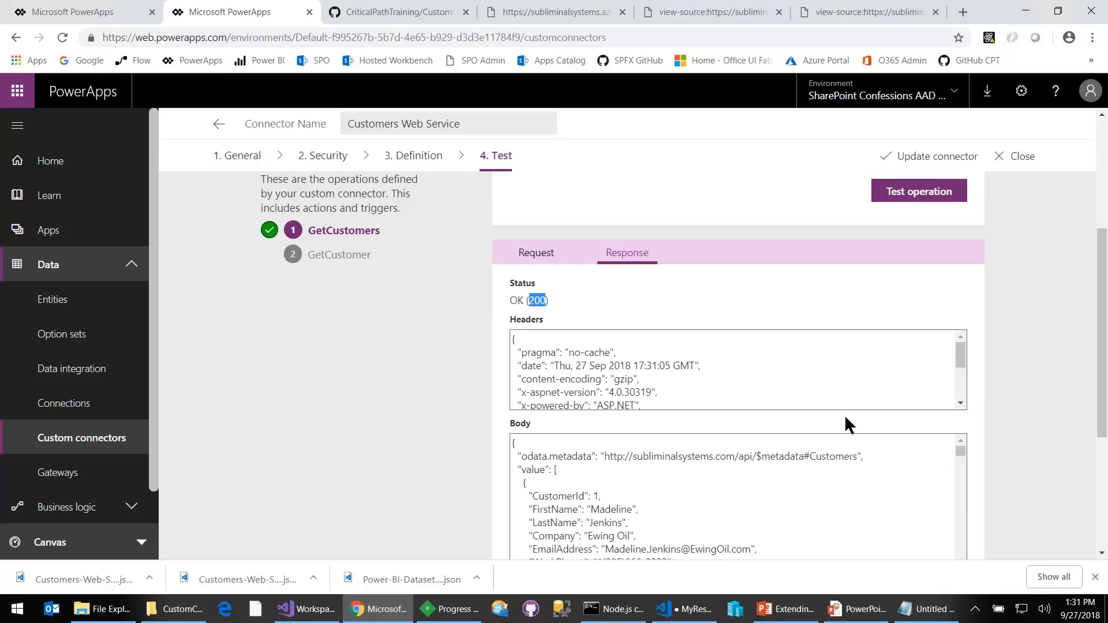
{"action": "scroll", "coordinate": [733, 490], "scroll_direction": "down", "scroll_amount": 3}
{"action": "scroll", "coordinate": [740, 478], "scroll_direction": "up", "scroll_amount": 3}
- Test the GetCustomer operation of Customers Web Service with a customer ID entered, and examine the response headers and body
{"action": "left_click", "coordinate": [352, 259]}
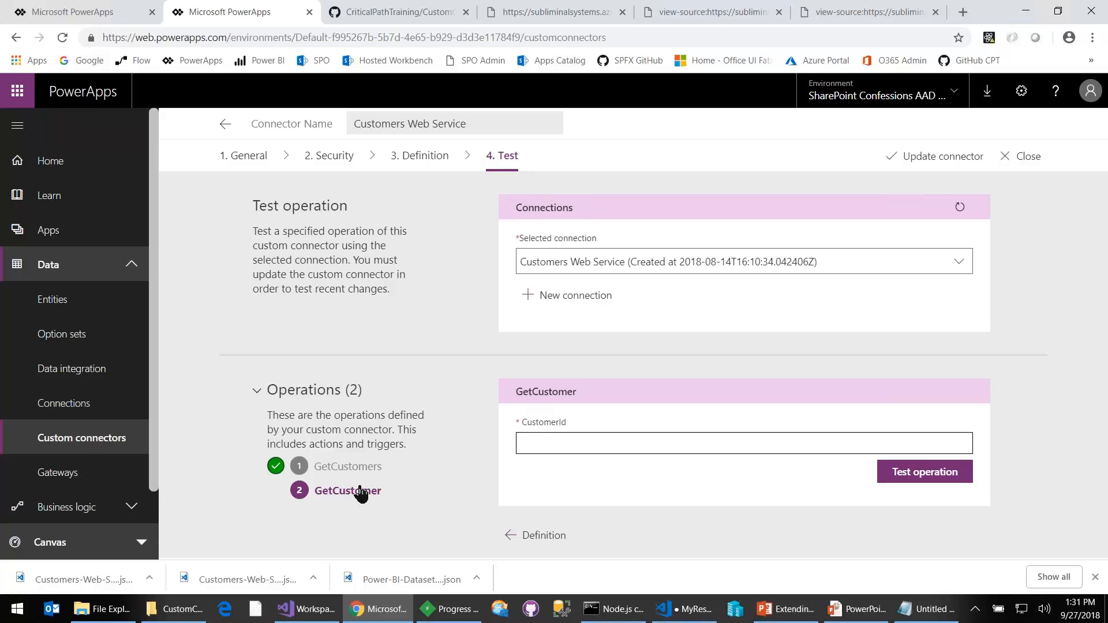
{"action": "left_click", "coordinate": [576, 445]}
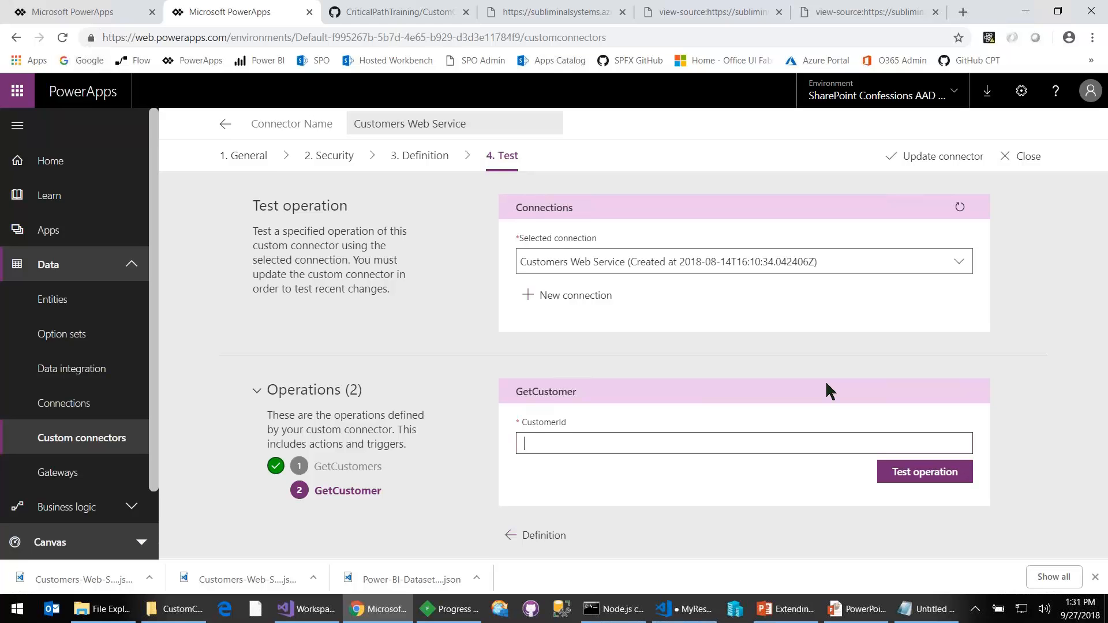
{"action": "type", "text": "23"}
{"action": "left_click", "coordinate": [921, 475]}
{"action": "scroll", "coordinate": [732, 497], "scroll_direction": "down", "scroll_amount": 5}
{"action": "scroll", "coordinate": [619, 501], "scroll_direction": "down", "scroll_amount": 2}
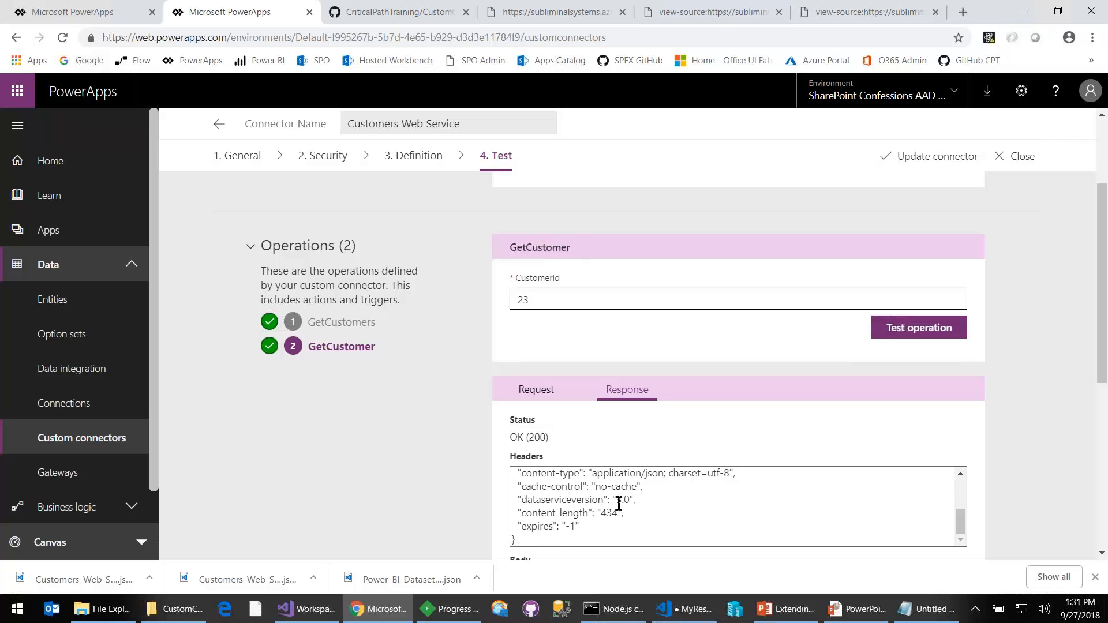
{"action": "scroll", "coordinate": [619, 501], "scroll_direction": "up", "scroll_amount": 3}
{"action": "scroll", "coordinate": [605, 542], "scroll_direction": "down", "scroll_amount": 2}
{"action": "scroll", "coordinate": [638, 535], "scroll_direction": "up", "scroll_amount": 1}
{"action": "scroll", "coordinate": [712, 494], "scroll_direction": "down", "scroll_amount": 5}
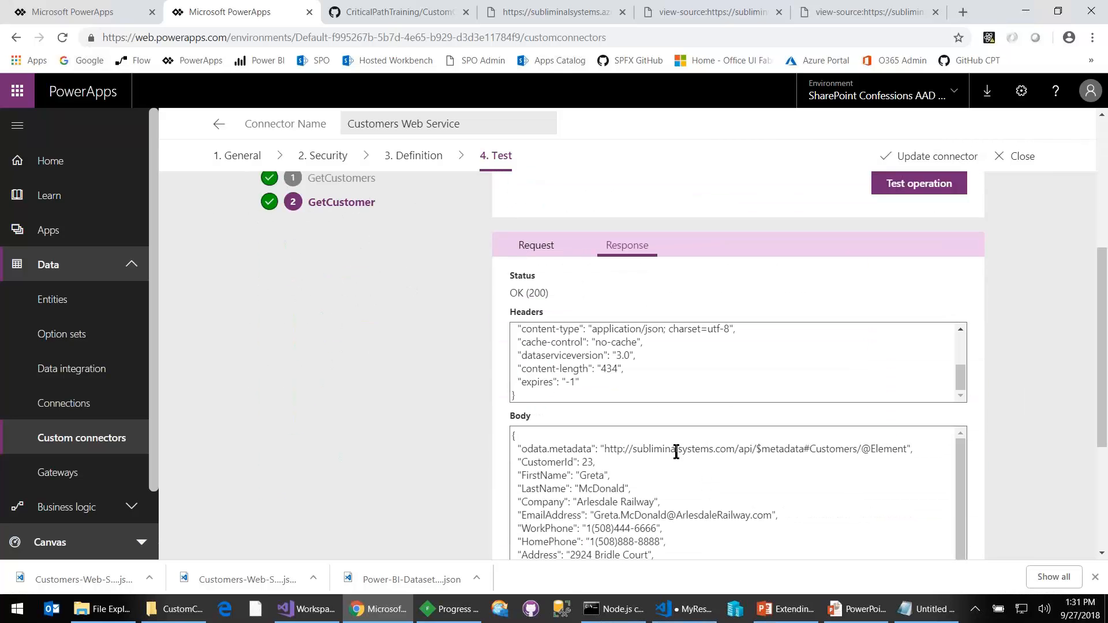
- Open the existing Customer Lookup app for editing, signing in with the already signed-in SharePoint Confessions account
{"action": "double_click", "coordinate": [536, 293]}
{"action": "left_click", "coordinate": [52, 244]}
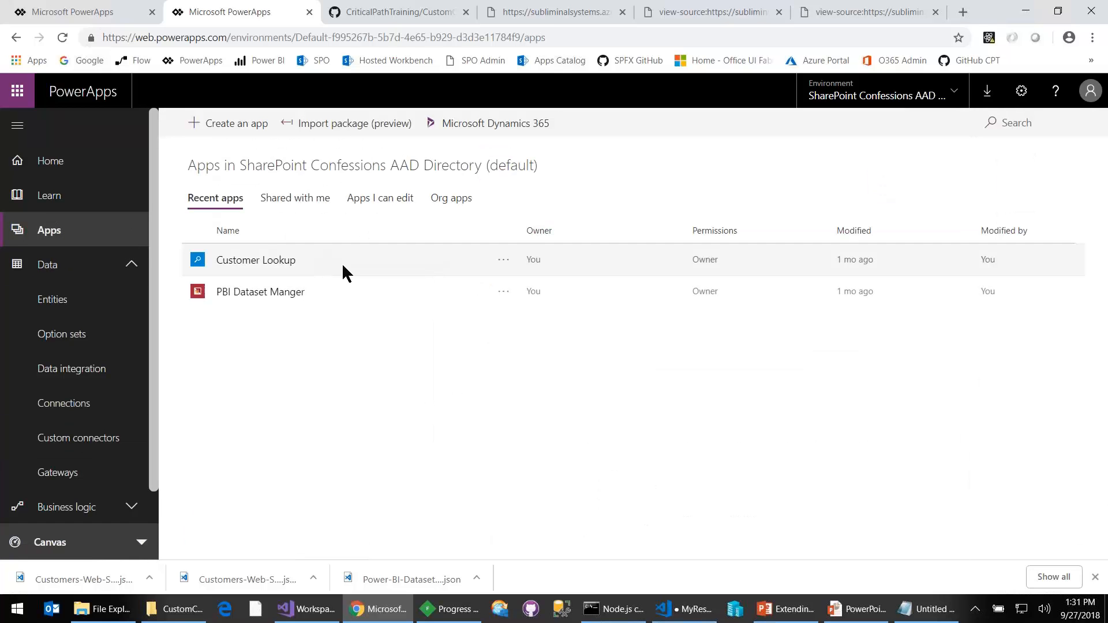
{"action": "left_click", "coordinate": [503, 260]}
{"action": "left_click", "coordinate": [522, 307]}
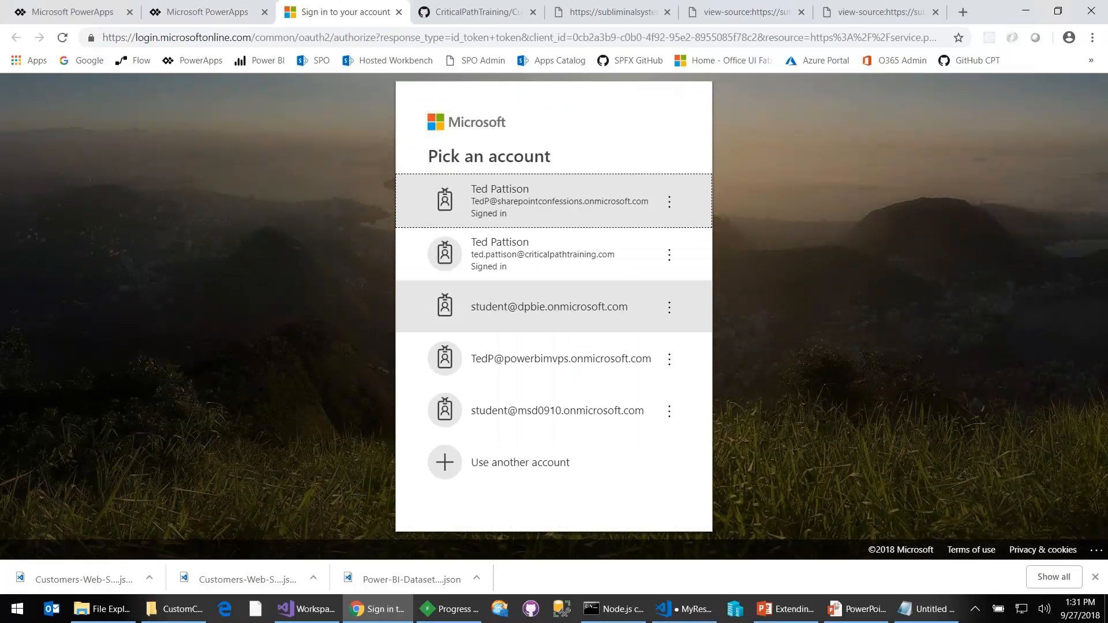
{"action": "left_click", "coordinate": [538, 208]}
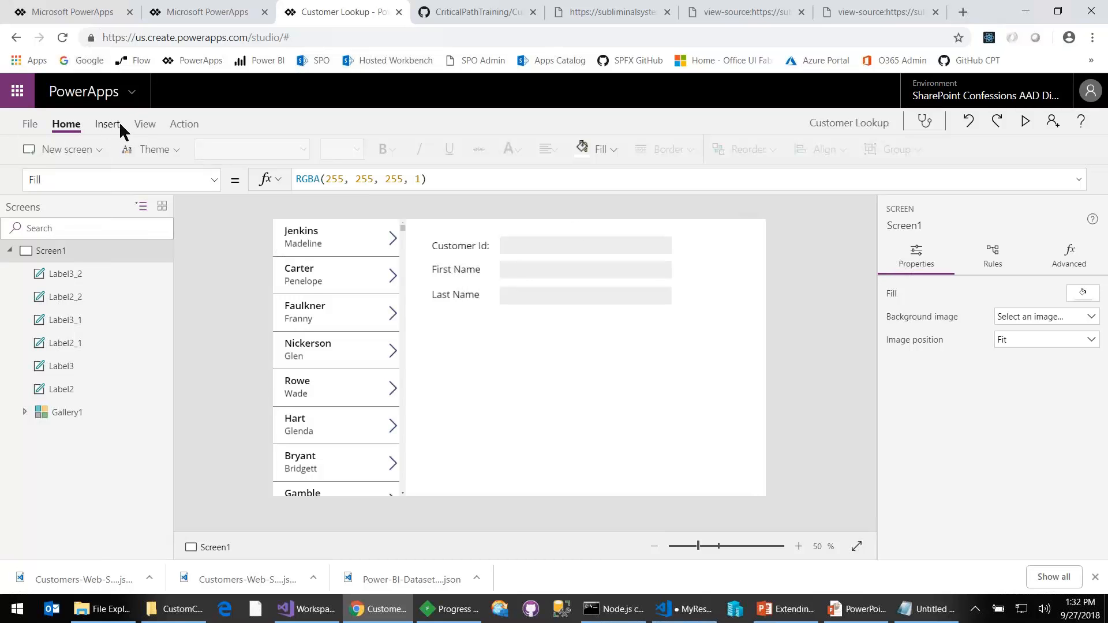
- Review the app's data sources and examine the Items formula of Gallery1
{"action": "left_click", "coordinate": [144, 126]}
{"action": "left_click", "coordinate": [77, 148]}
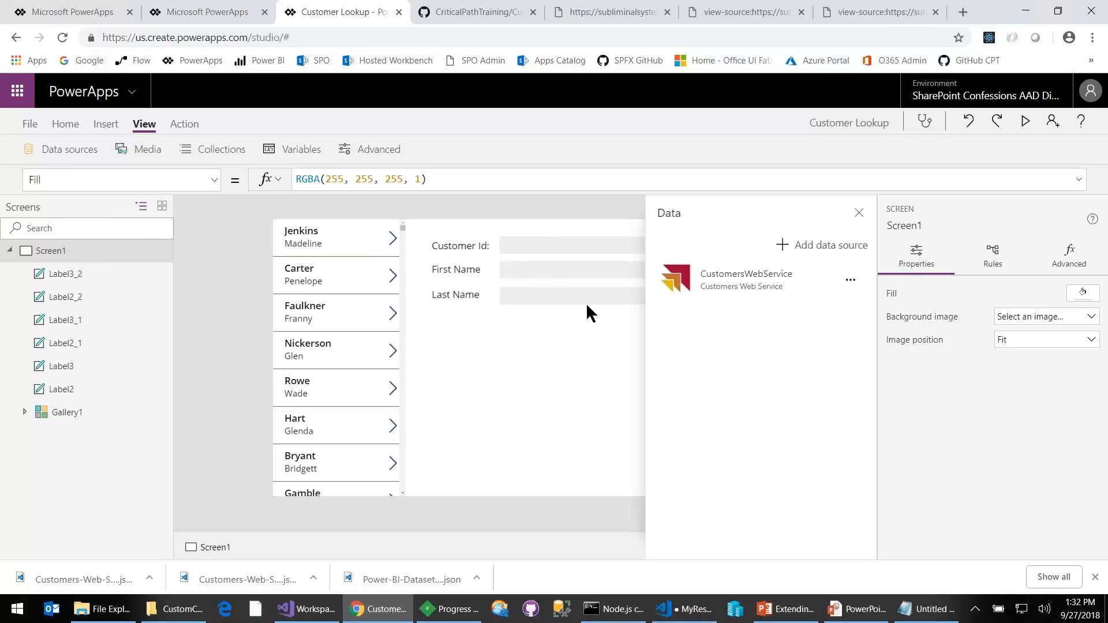
{"action": "left_click", "coordinate": [68, 416]}
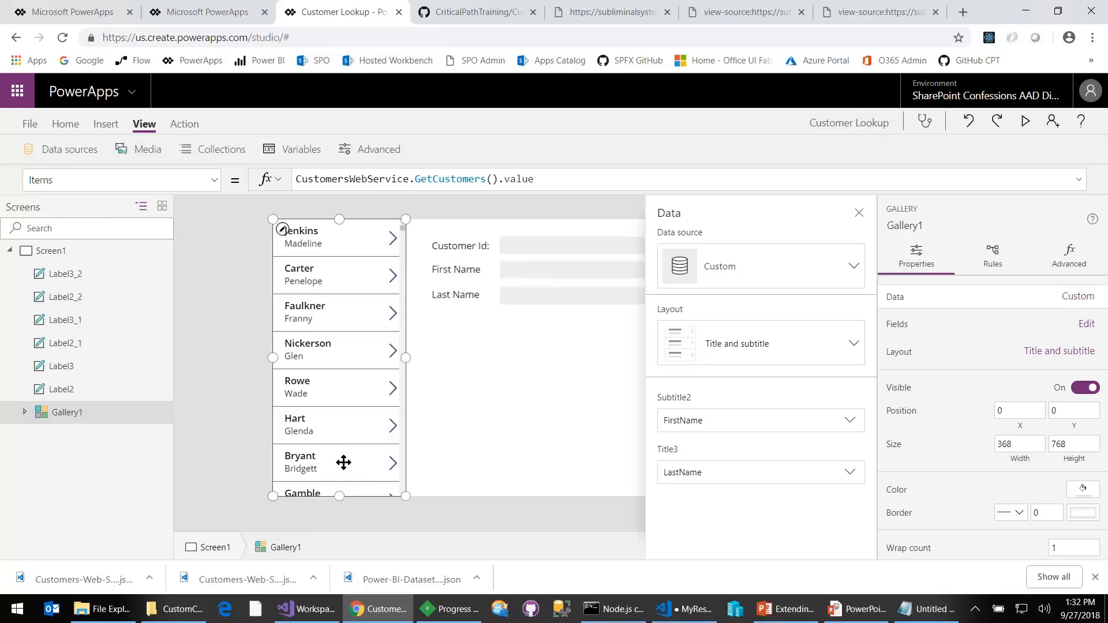
{"action": "left_click", "coordinate": [135, 175]}
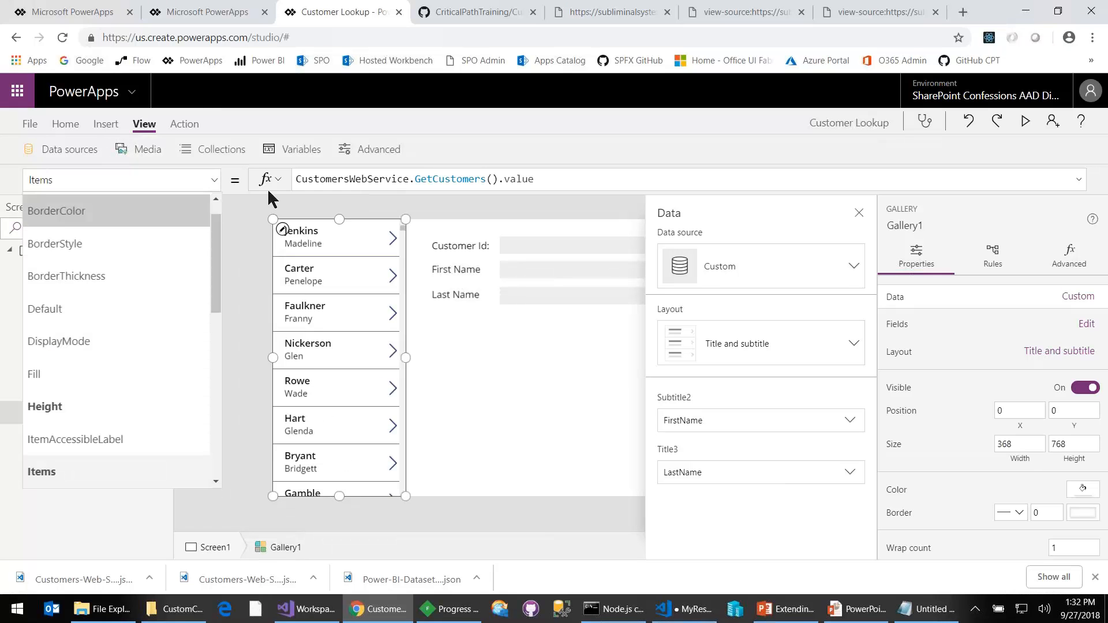
{"action": "left_click", "coordinate": [624, 173]}
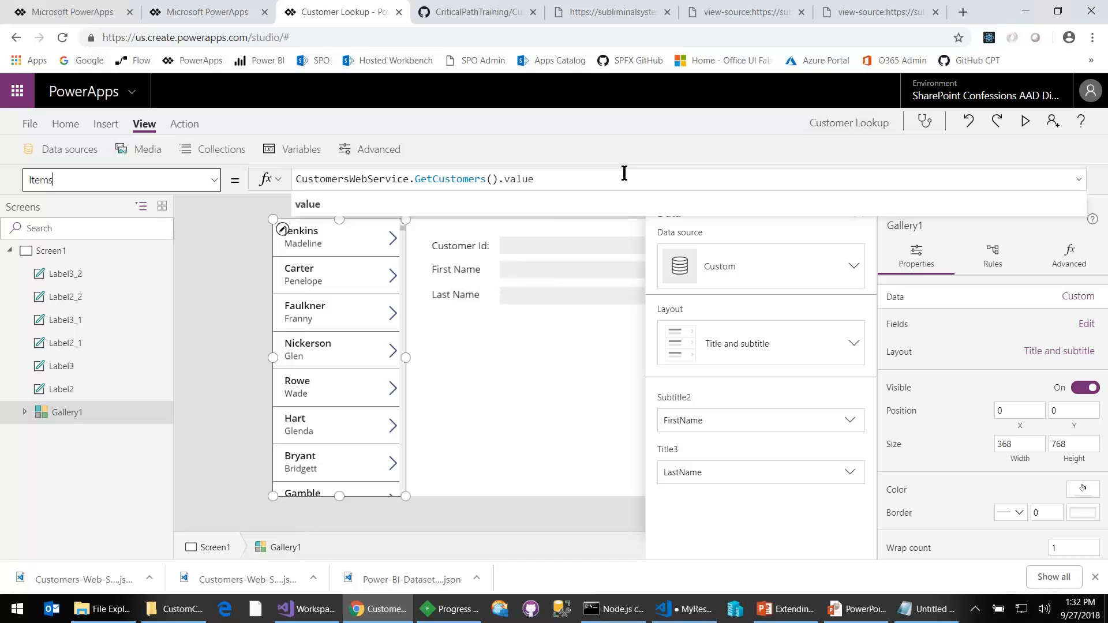
{"action": "key", "text": "BackSpace"}
{"action": "key", "text": "BackSpace"}
{"action": "key", "text": "BackSpace"}
{"action": "left_click", "coordinate": [583, 176]}
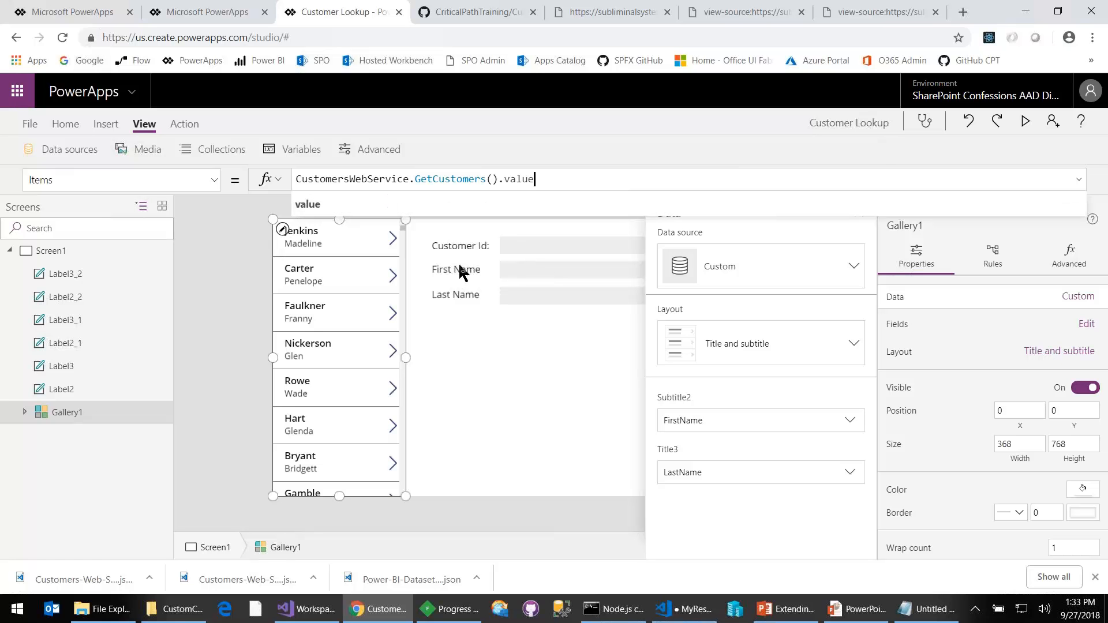
- Check the customer fields available for the gallery's subtitle, leaving the binding at FirstName
{"action": "left_click", "coordinate": [365, 246]}
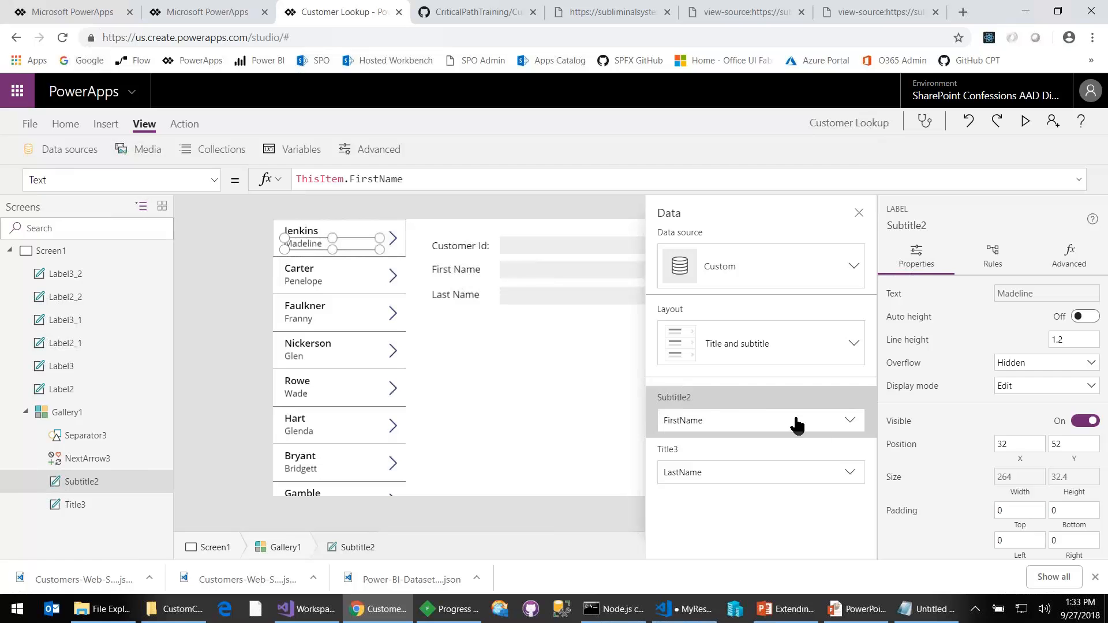
{"action": "left_click", "coordinate": [838, 426]}
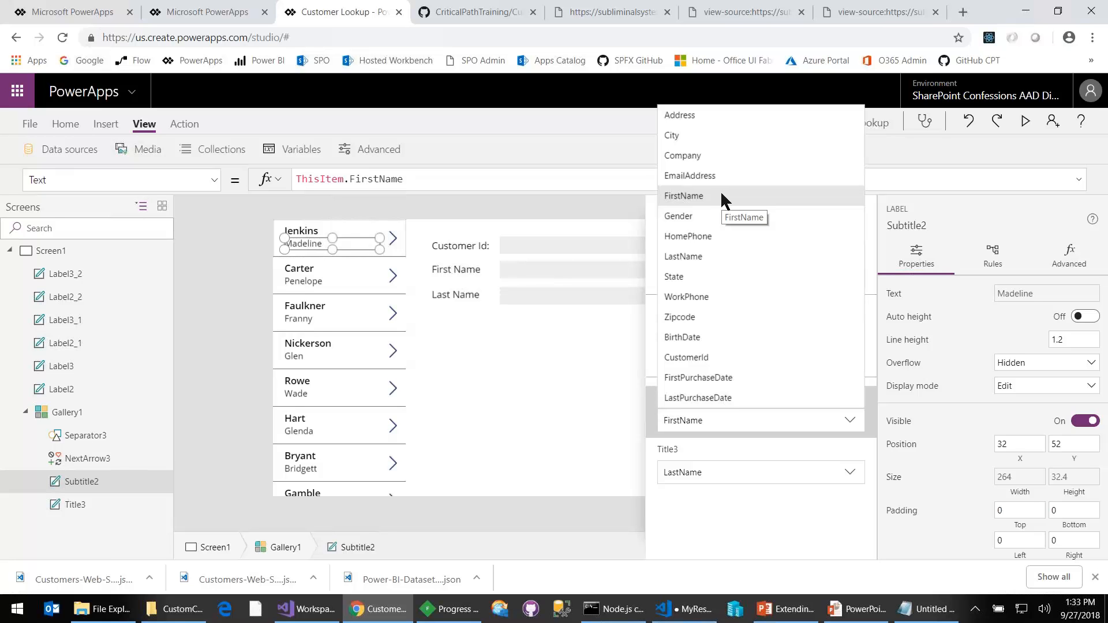
{"action": "left_click", "coordinate": [459, 205]}
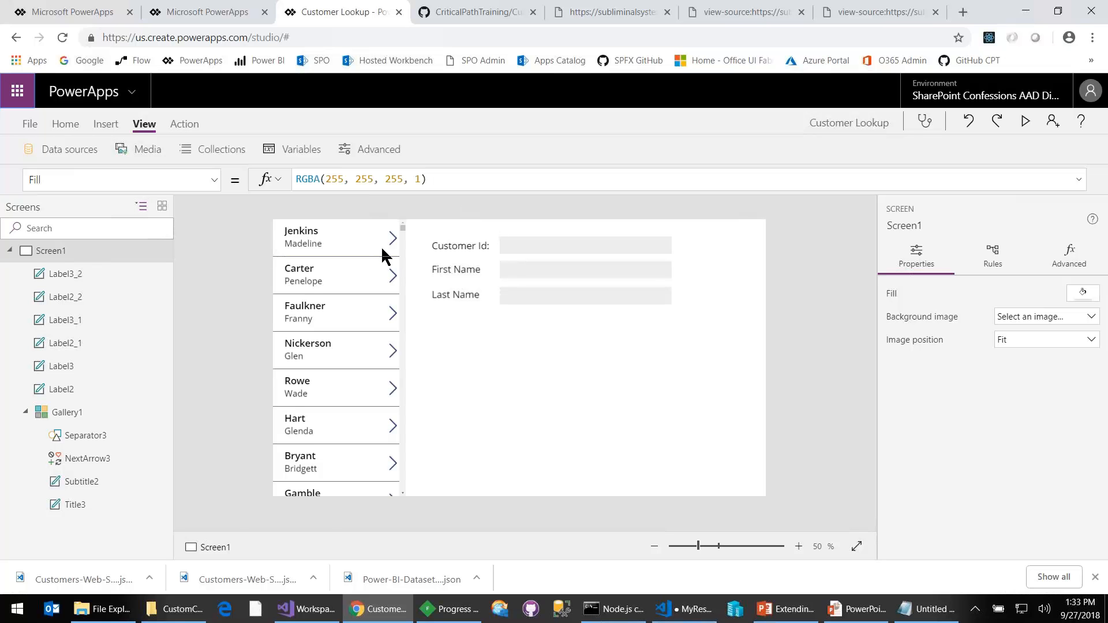
- Inspect the OnSelect formula of the arrow icon in the first gallery row and look through its property list
{"action": "left_click", "coordinate": [394, 237]}
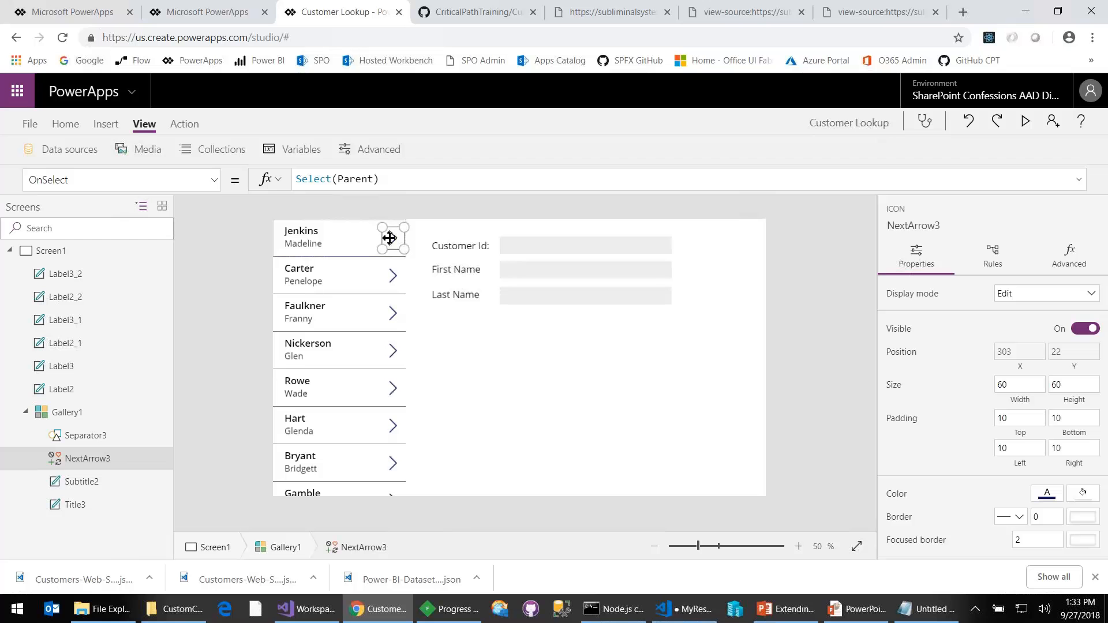
{"action": "left_click", "coordinate": [214, 181]}
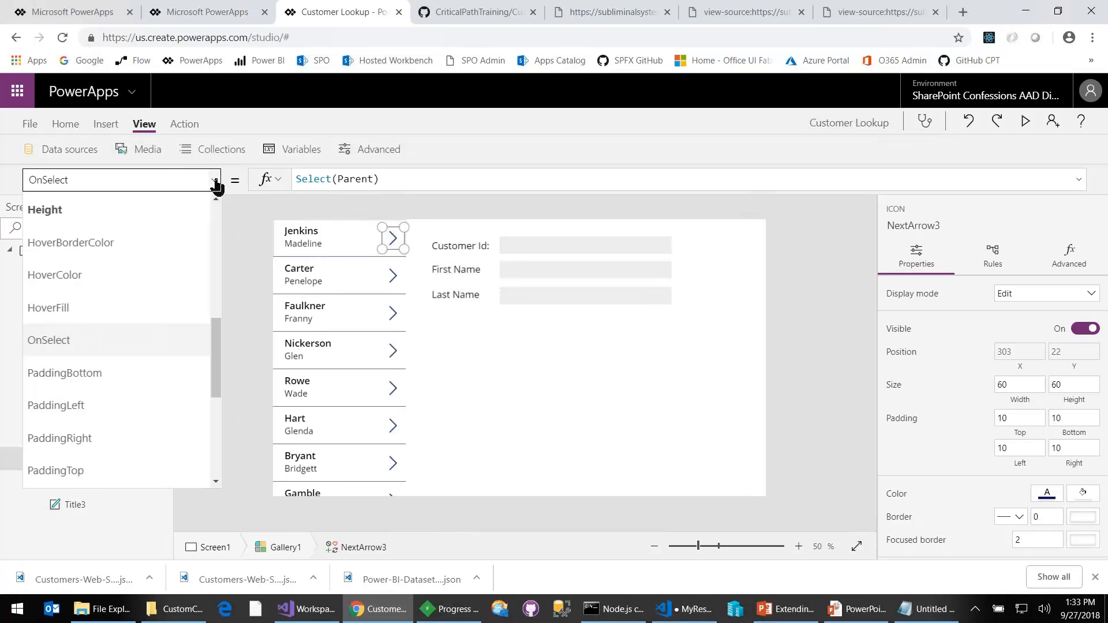
{"action": "scroll", "coordinate": [196, 227], "scroll_direction": "down", "scroll_amount": 5}
{"action": "scroll", "coordinate": [196, 230], "scroll_direction": "up", "scroll_amount": 5}
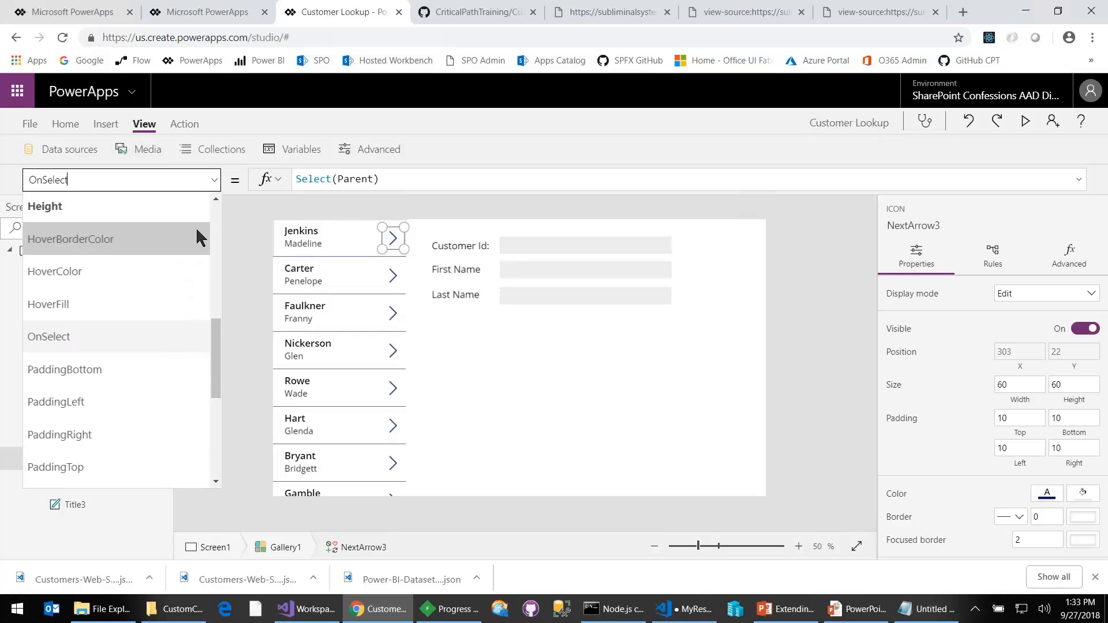
{"action": "scroll", "coordinate": [134, 337], "scroll_direction": "down", "scroll_amount": 3}
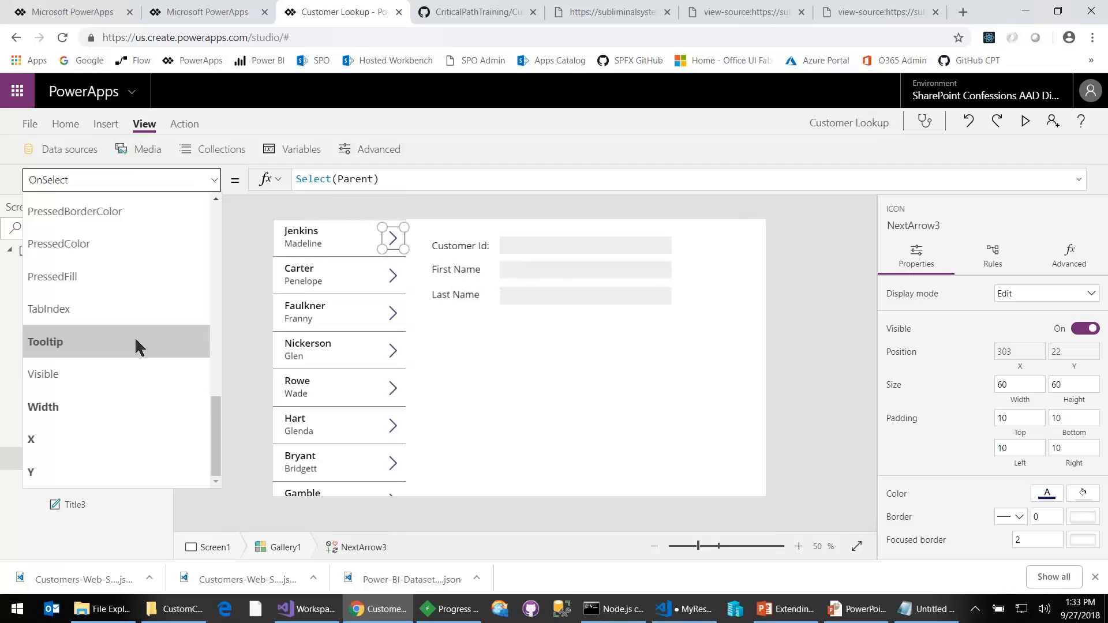
{"action": "scroll", "coordinate": [135, 335], "scroll_direction": "up", "scroll_amount": 3}
{"action": "scroll", "coordinate": [137, 323], "scroll_direction": "up", "scroll_amount": 1}
{"action": "left_click", "coordinate": [148, 262]}
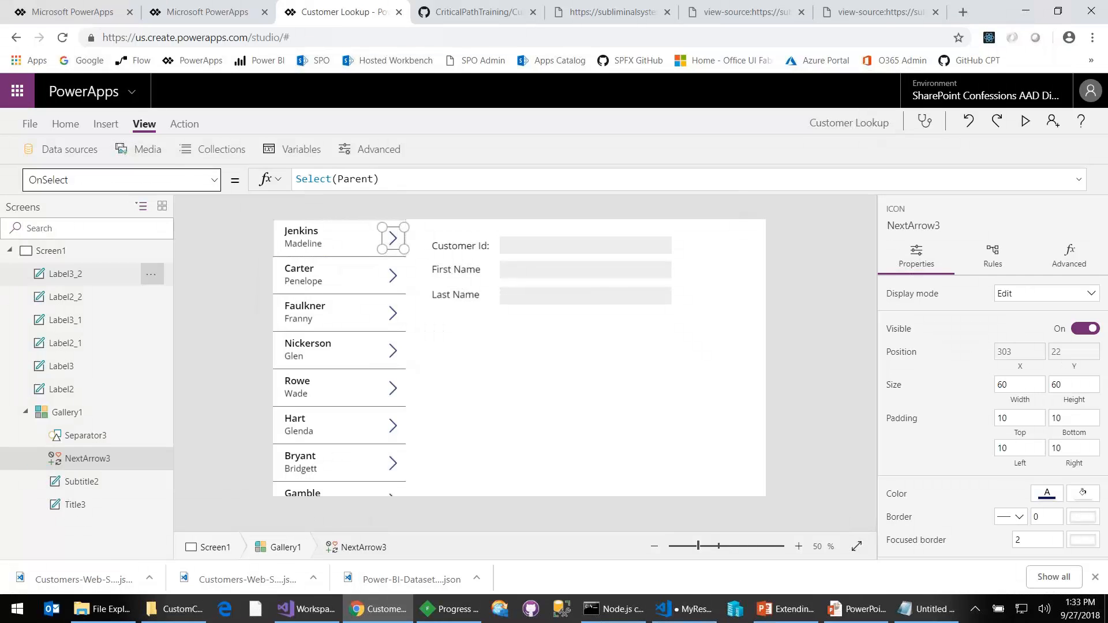
{"action": "left_click", "coordinate": [245, 237]}
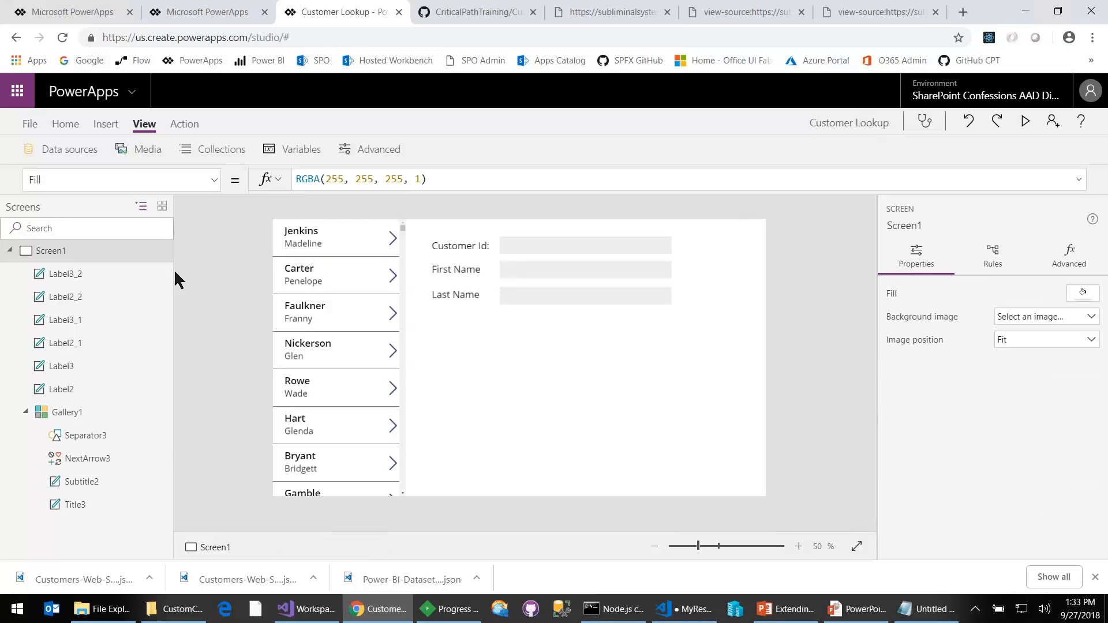
- Compare the arrow icon with its parent Gallery1 and bring up the gallery's OnSelect formula
{"action": "left_click", "coordinate": [74, 417]}
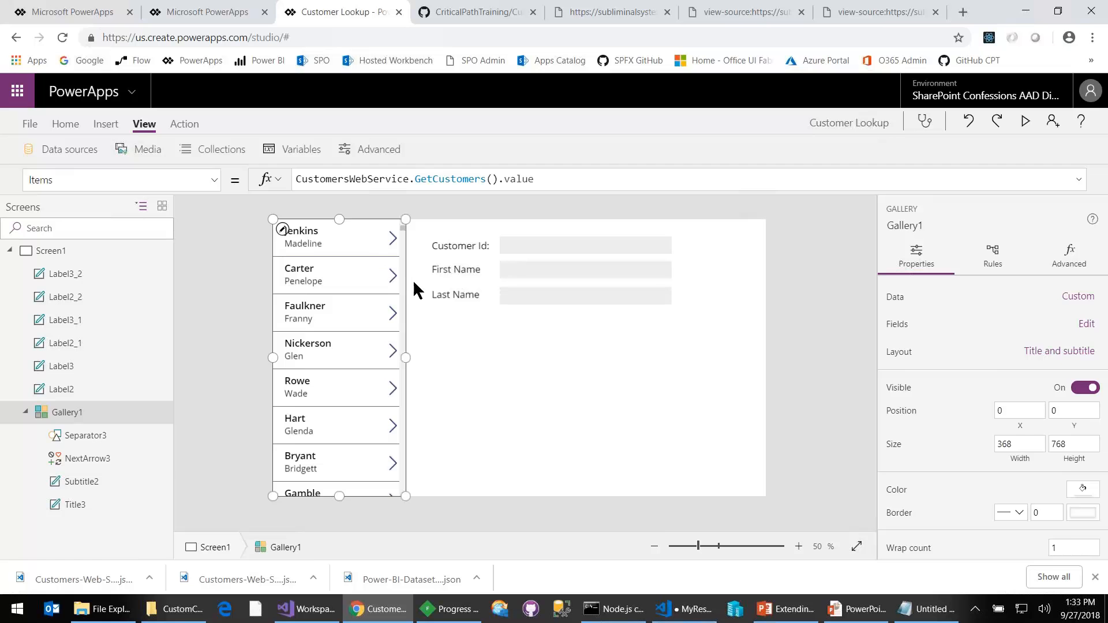
{"action": "left_click", "coordinate": [392, 242]}
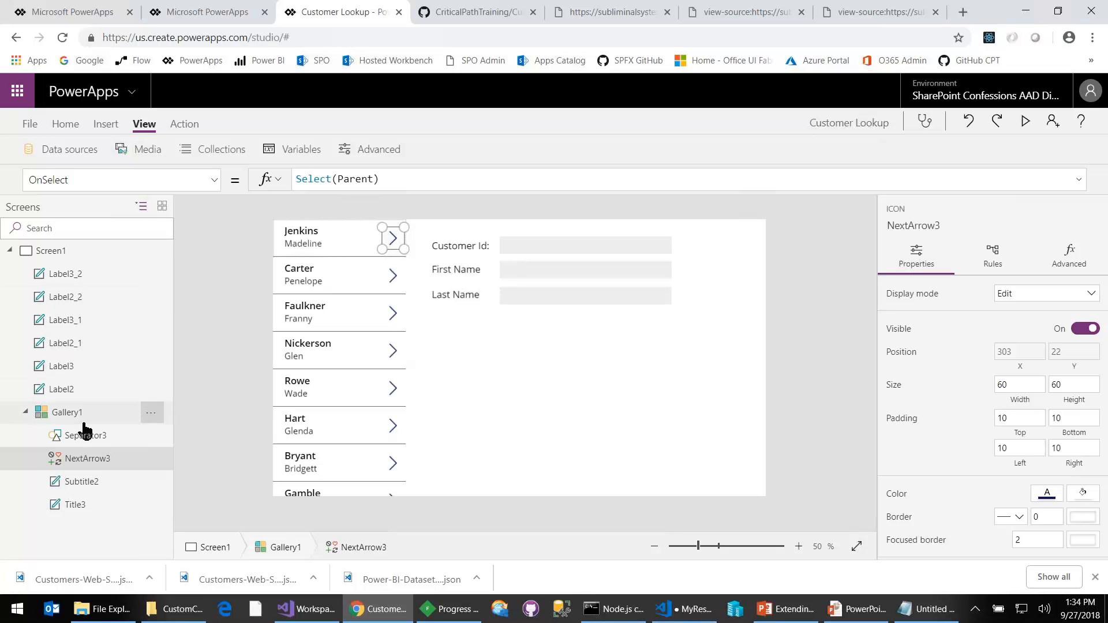
{"action": "left_click", "coordinate": [81, 438]}
{"action": "left_click", "coordinate": [60, 416]}
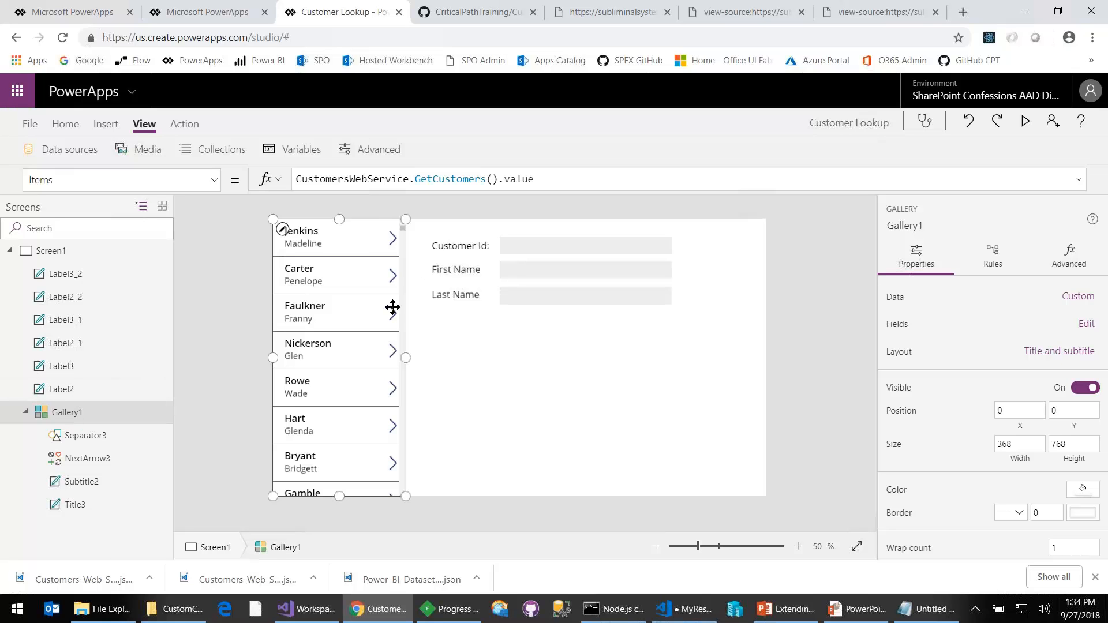
{"action": "left_click", "coordinate": [388, 242]}
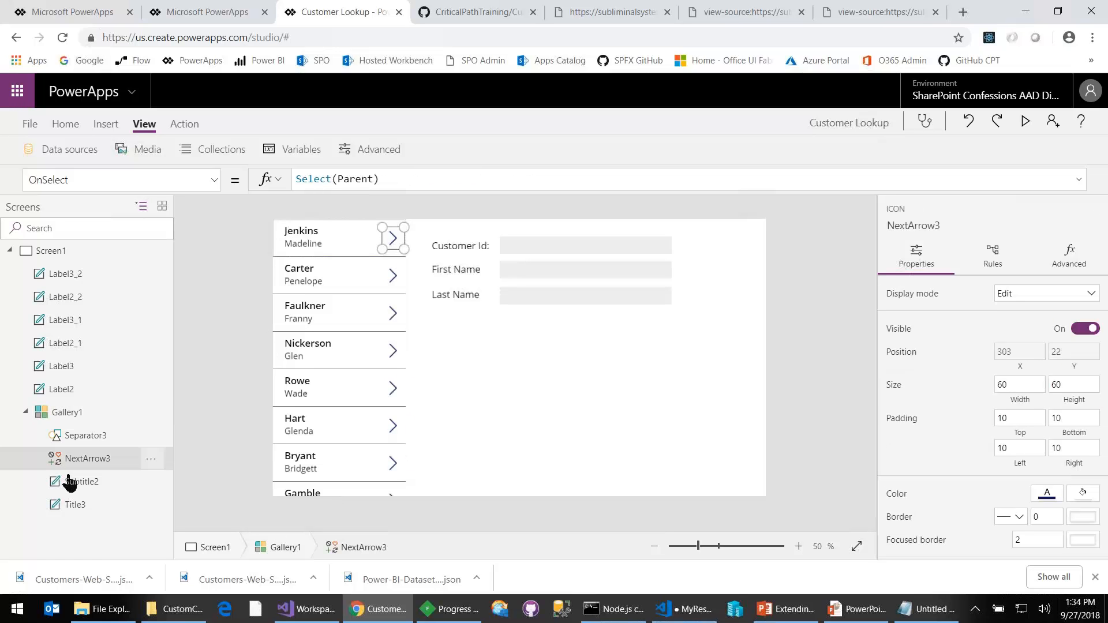
{"action": "left_click", "coordinate": [92, 413]}
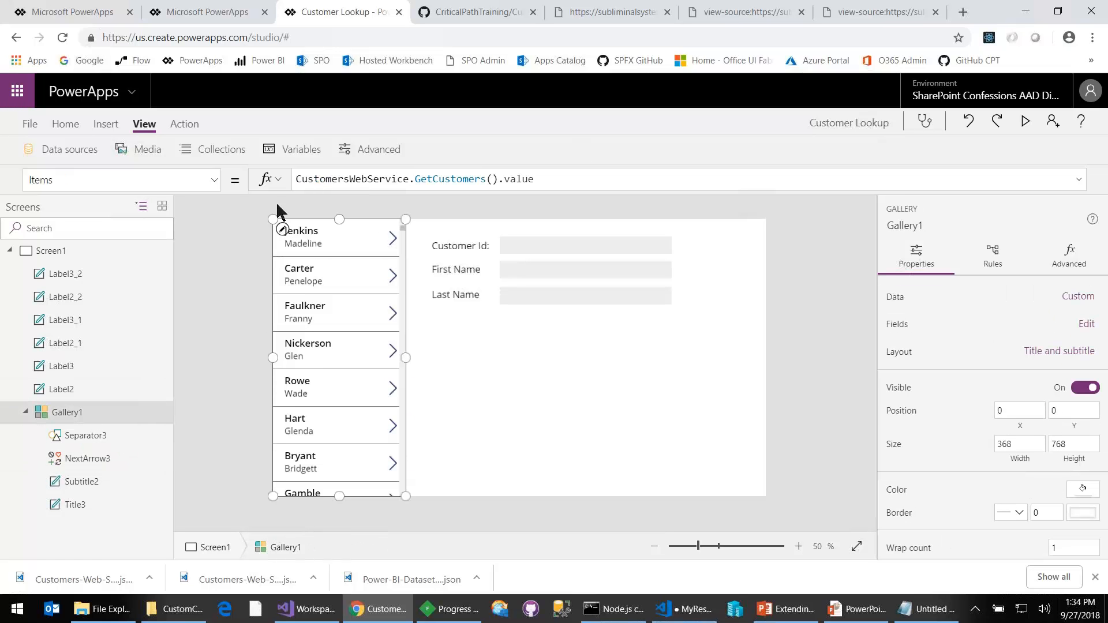
{"action": "left_click", "coordinate": [218, 180]}
{"action": "scroll", "coordinate": [165, 276], "scroll_direction": "down", "scroll_amount": 5}
{"action": "scroll", "coordinate": [165, 275], "scroll_direction": "up", "scroll_amount": 5}
{"action": "scroll", "coordinate": [165, 276], "scroll_direction": "down", "scroll_amount": 2}
{"action": "left_click", "coordinate": [392, 237]}
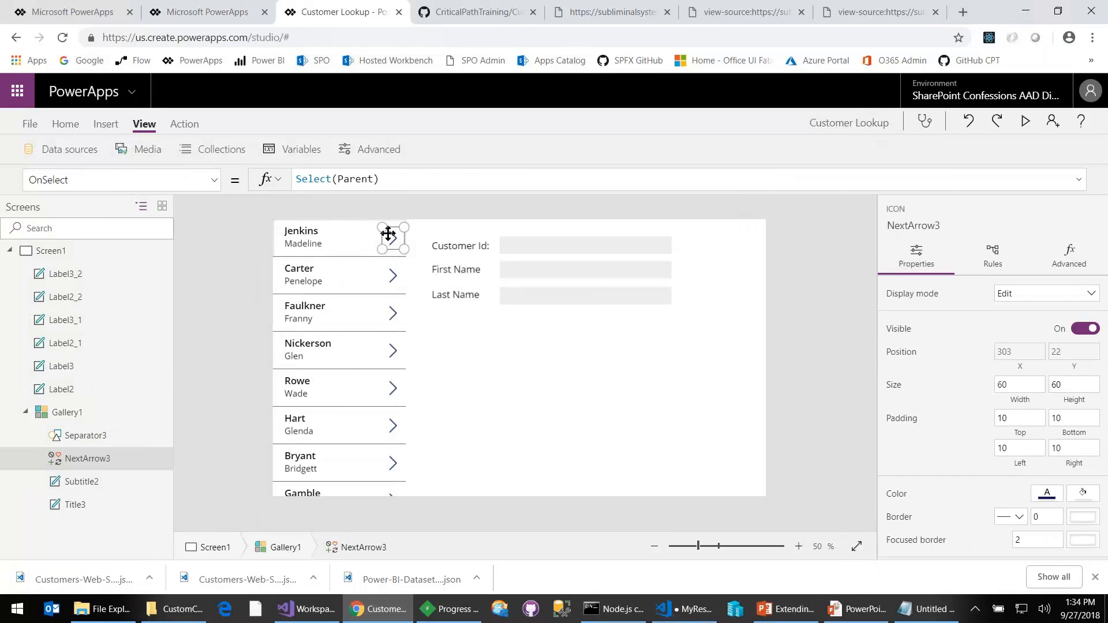
{"action": "left_click", "coordinate": [81, 413]}
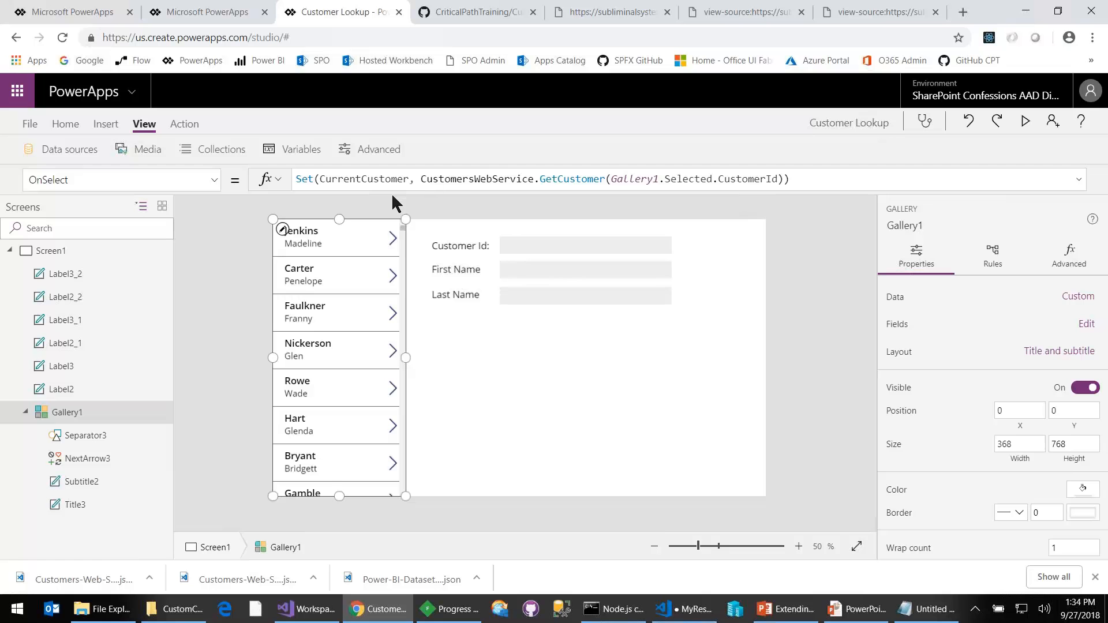
- Examine the CurrentCustomer variable and the GetCustomer call with its Gallery1.Selected argument in the gallery's OnSelect formula
{"action": "double_click", "coordinate": [364, 179]}
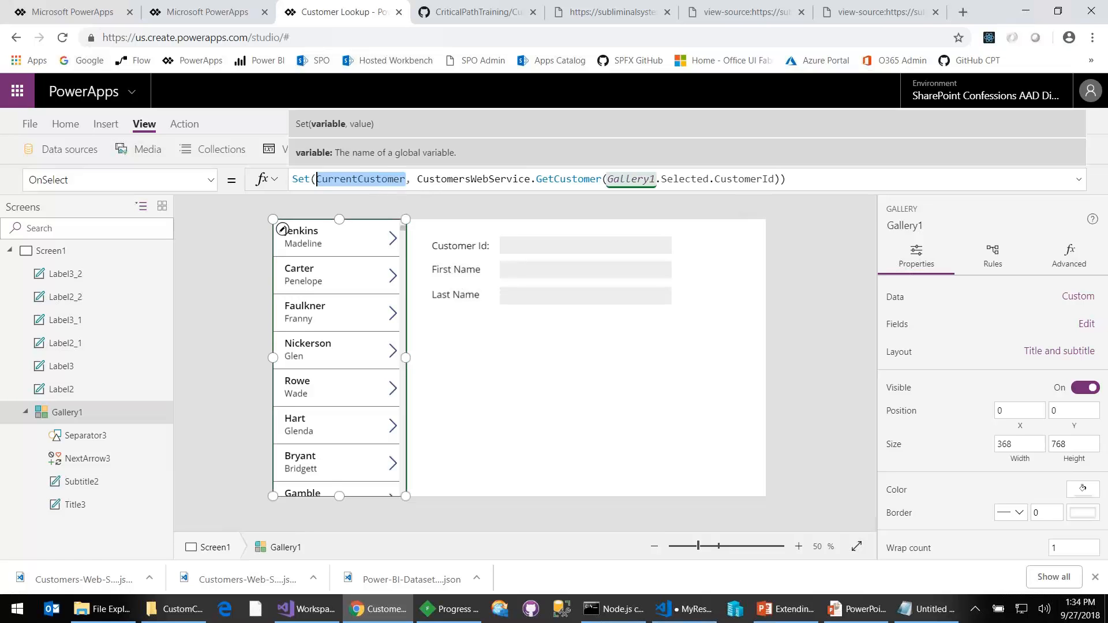
{"action": "double_click", "coordinate": [550, 179]}
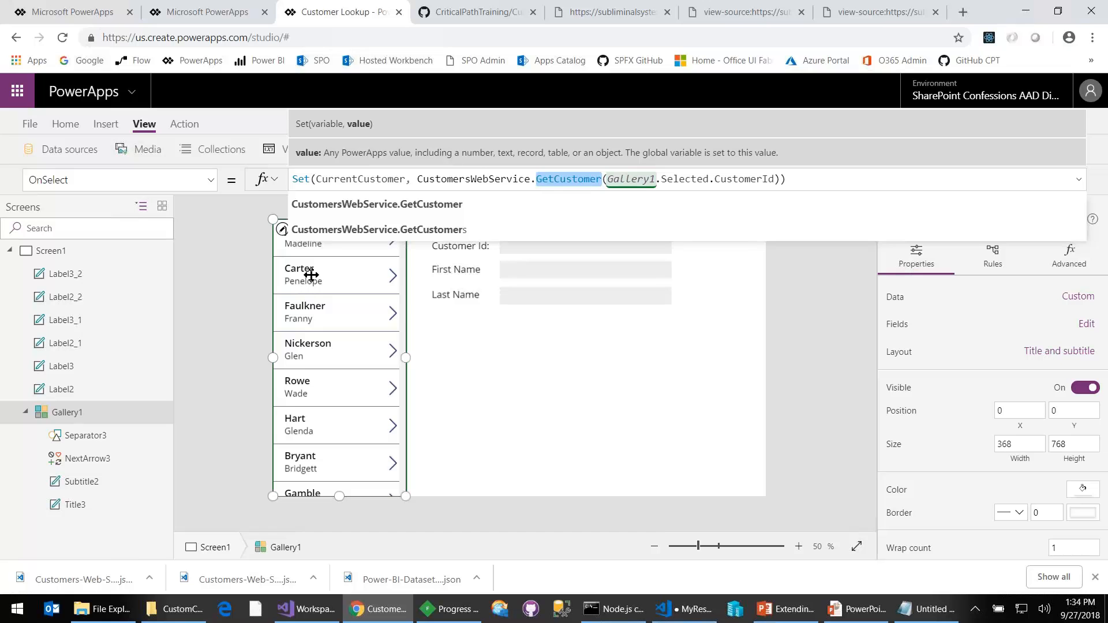
{"action": "double_click", "coordinate": [638, 176]}
{"action": "double_click", "coordinate": [692, 178]}
- Re-enter the CustomerId field after Gallery1.Selected in the GetCustomer argument, picking it from the formula suggestions
{"action": "double_click", "coordinate": [725, 178]}
{"action": "key", "text": "BackSpace"}
{"action": "key", "text": "BackSpace"}
{"action": "type", "text": "."}
{"action": "key", "text": "Down"}
{"action": "key", "text": "Down"}
{"action": "key", "text": "Down"}
{"action": "key", "text": "Down"}
{"action": "key", "text": "Down"}
{"action": "key", "text": "Down"}
{"action": "key", "text": "Down"}
{"action": "key", "text": "Down"}
{"action": "key", "text": "Down"}
{"action": "key", "text": "Down"}
{"action": "key", "text": "Down"}
{"action": "key", "text": "Down"}
{"action": "key", "text": "Up"}
{"action": "key", "text": "Tab"}
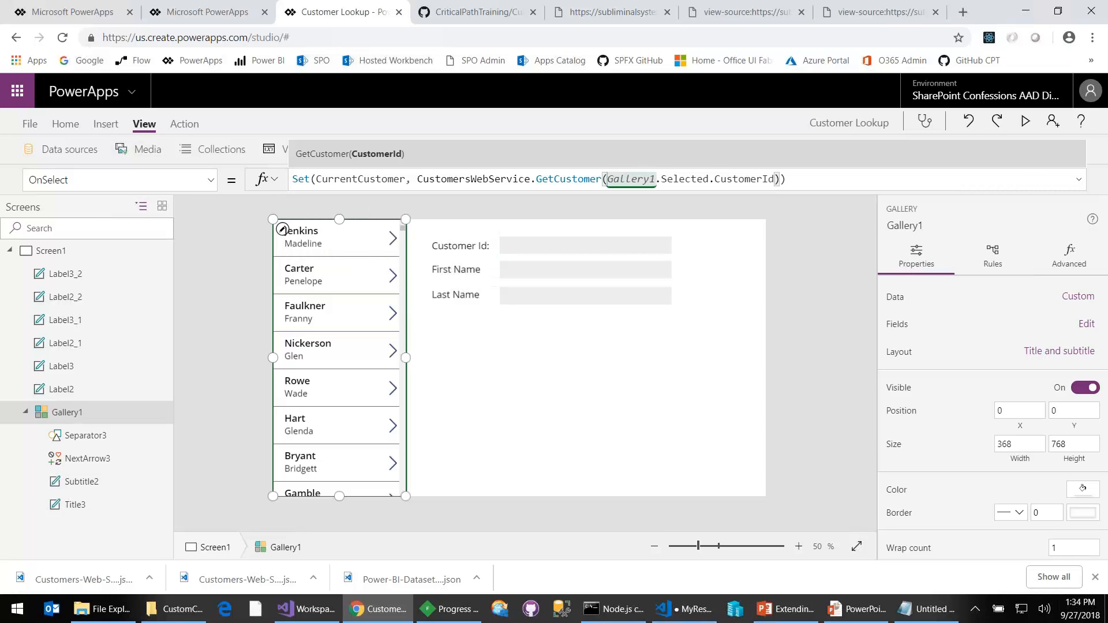
- Review how the gallery's formula stores the GetCustomer result in CurrentCustomer and how the Customer Id value label reads its CustomerId
{"action": "double_click", "coordinate": [537, 181]}
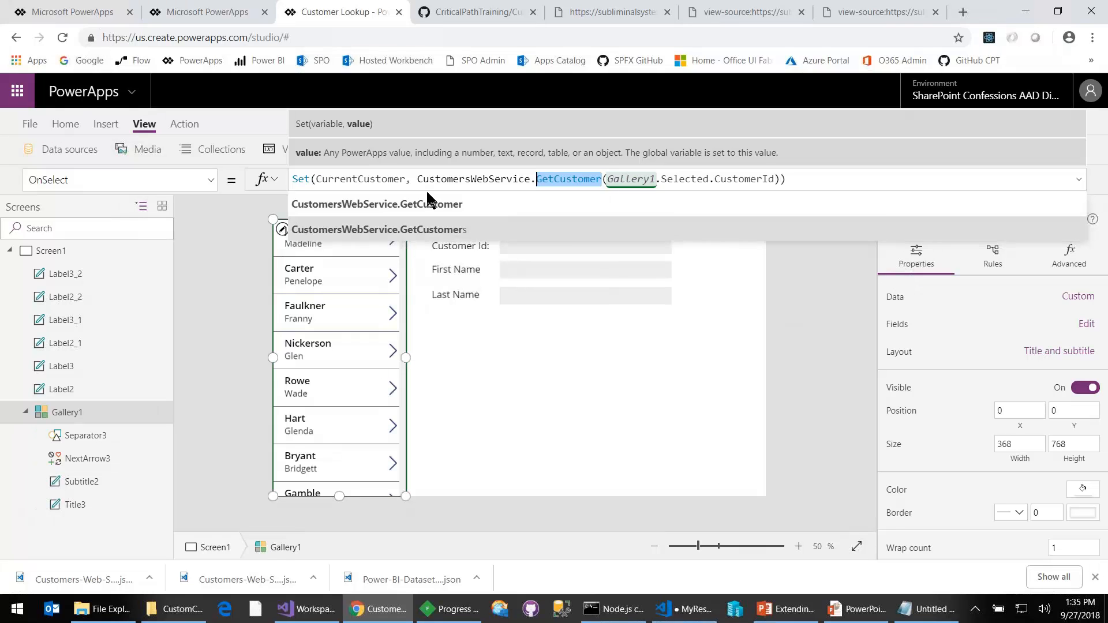
{"action": "double_click", "coordinate": [390, 179]}
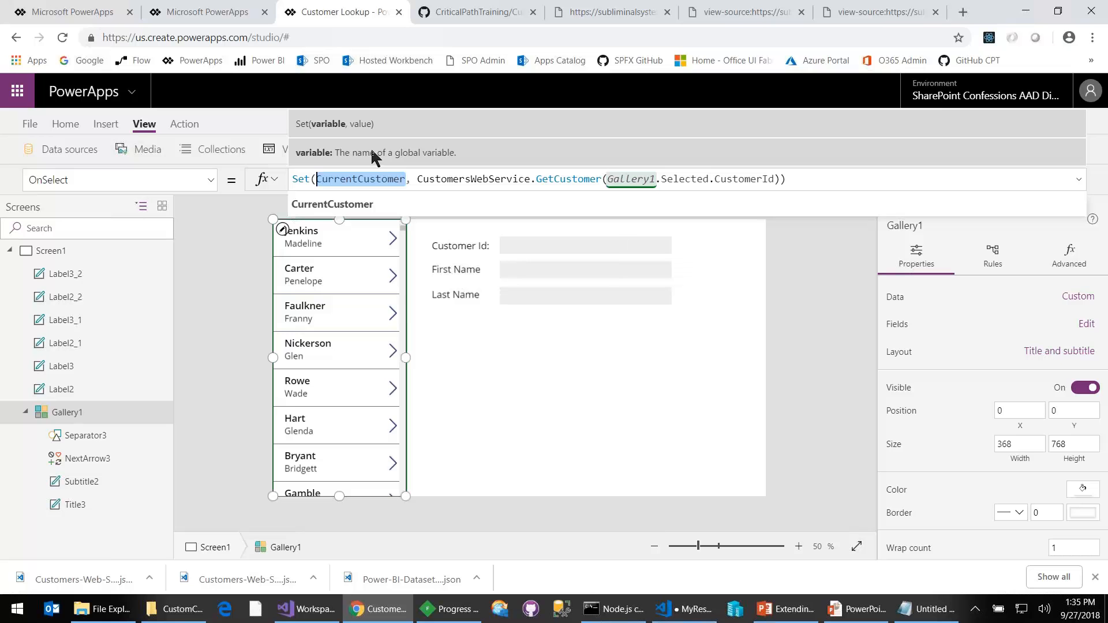
{"action": "left_click", "coordinate": [535, 370]}
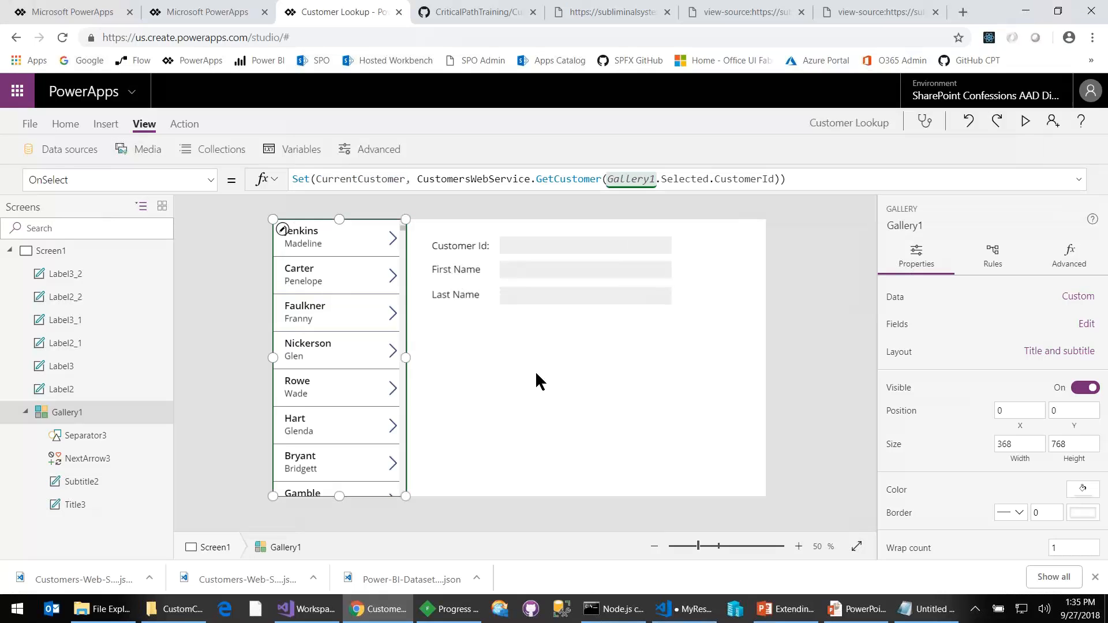
{"action": "left_click", "coordinate": [555, 249]}
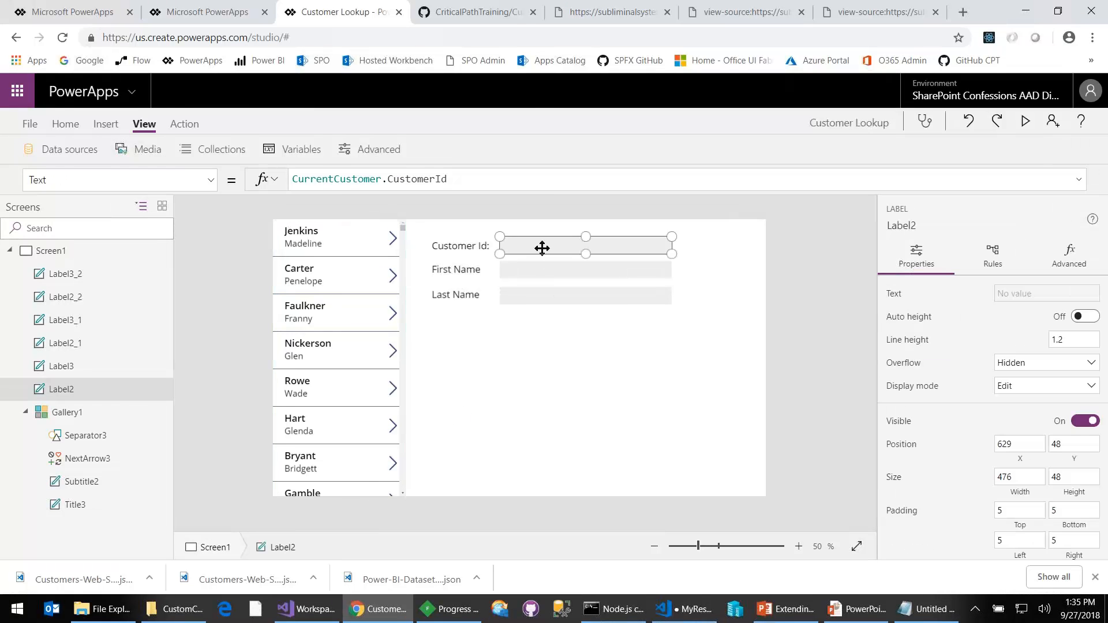
{"action": "double_click", "coordinate": [339, 180]}
{"action": "double_click", "coordinate": [428, 178]}
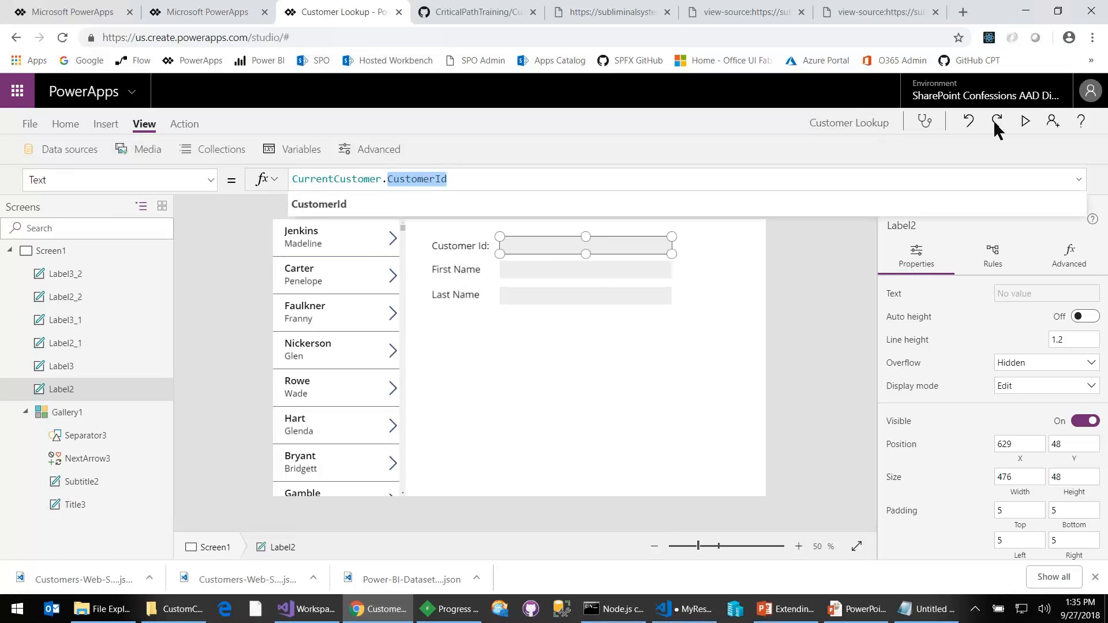
- Preview the app by loading the details of the fourth and fifth customers in the gallery, and switch to the PowerPoint presentation
{"action": "left_click", "coordinate": [1024, 121]}
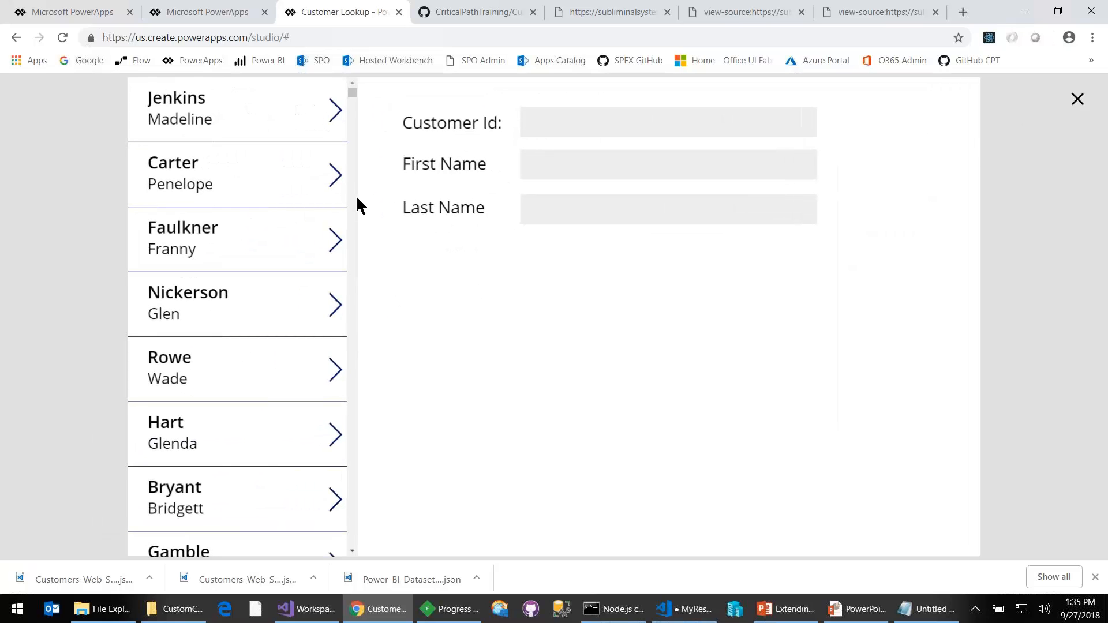
{"action": "scroll", "coordinate": [304, 218], "scroll_direction": "down", "scroll_amount": 7}
{"action": "scroll", "coordinate": [311, 220], "scroll_direction": "up", "scroll_amount": 7}
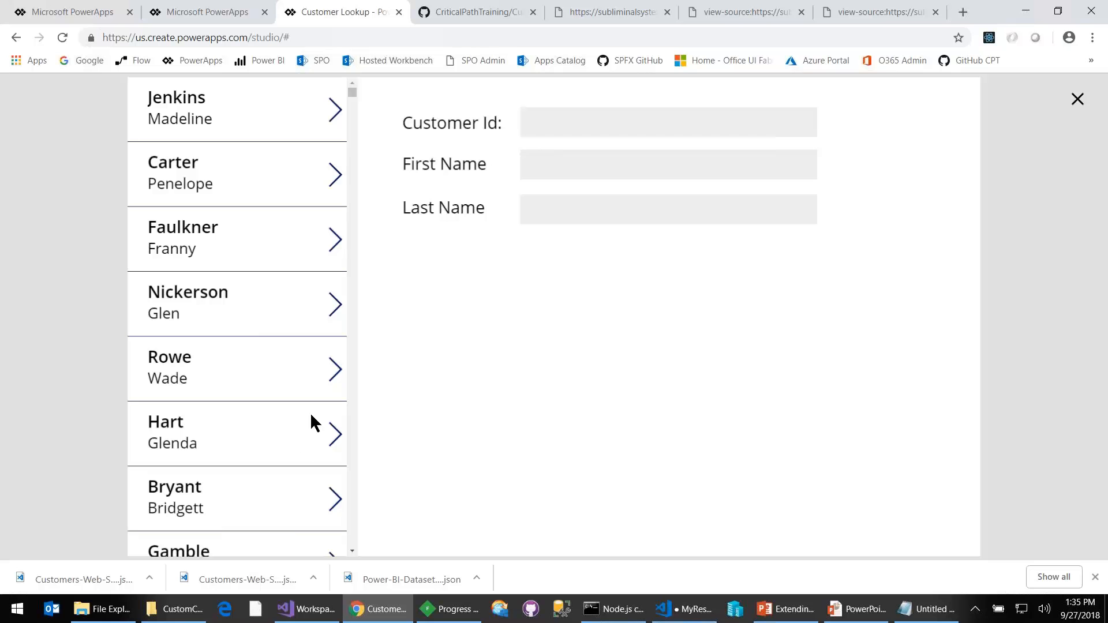
{"action": "left_click", "coordinate": [336, 311]}
{"action": "left_click", "coordinate": [334, 376]}
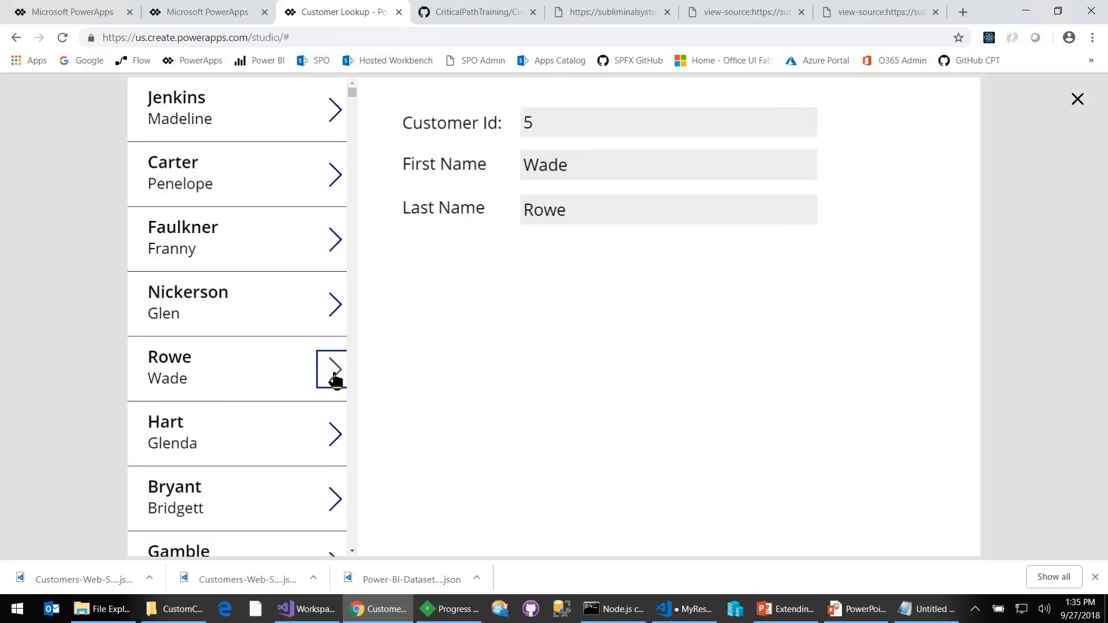
{"action": "left_click", "coordinate": [840, 608]}
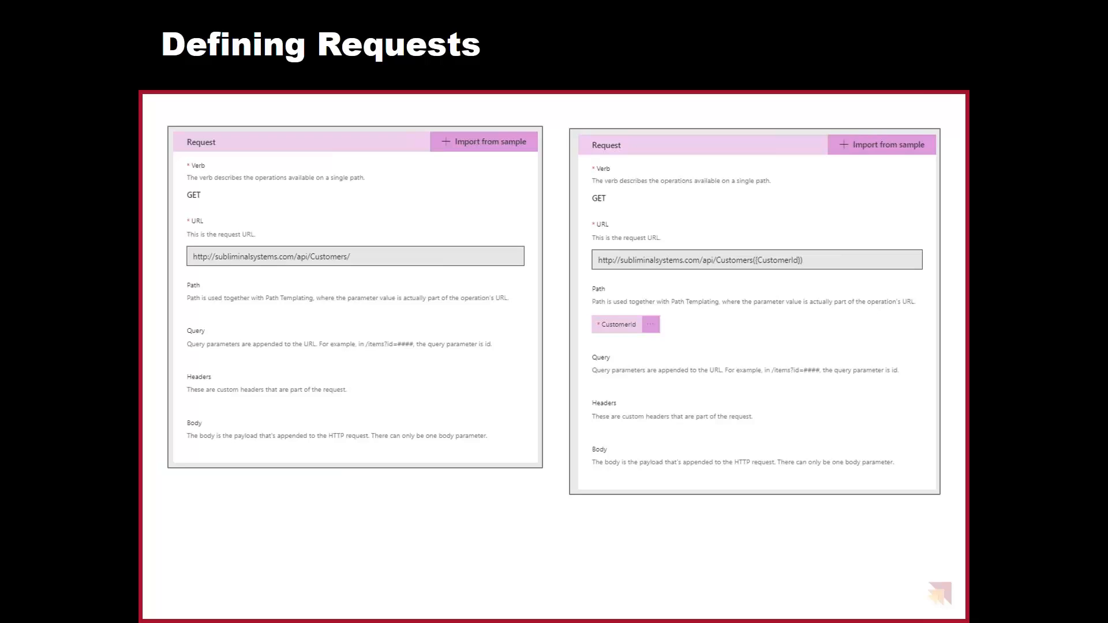
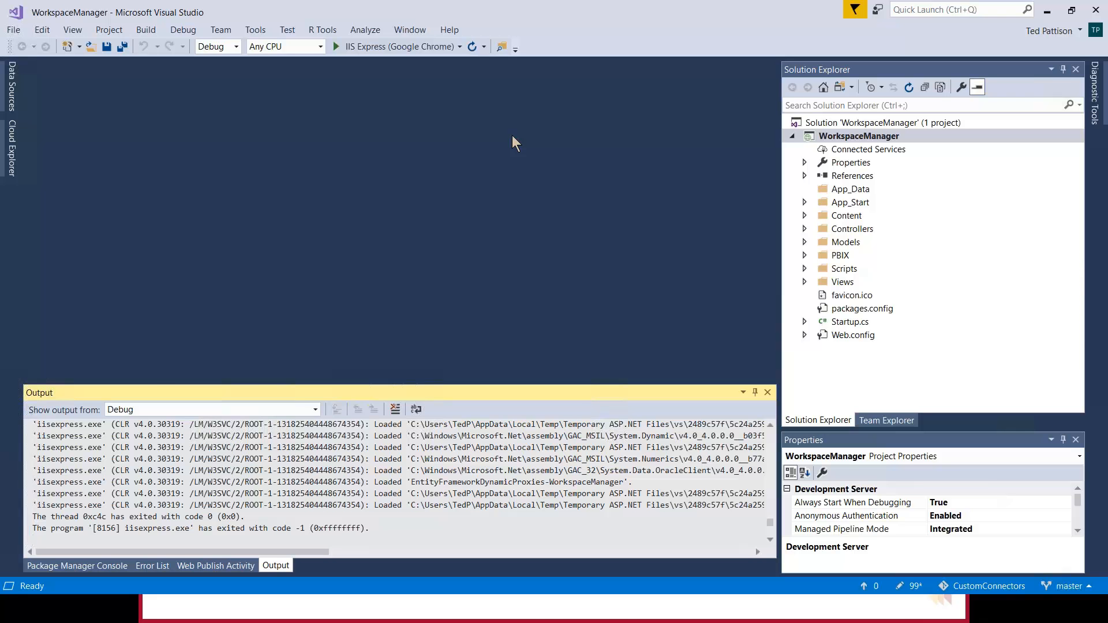
- Switch to Chrome and open the Power BI service in place of the subliminalsystems API page
{"action": "key", "text": "alt+Tab"}
{"action": "key", "text": "alt+Tab"}
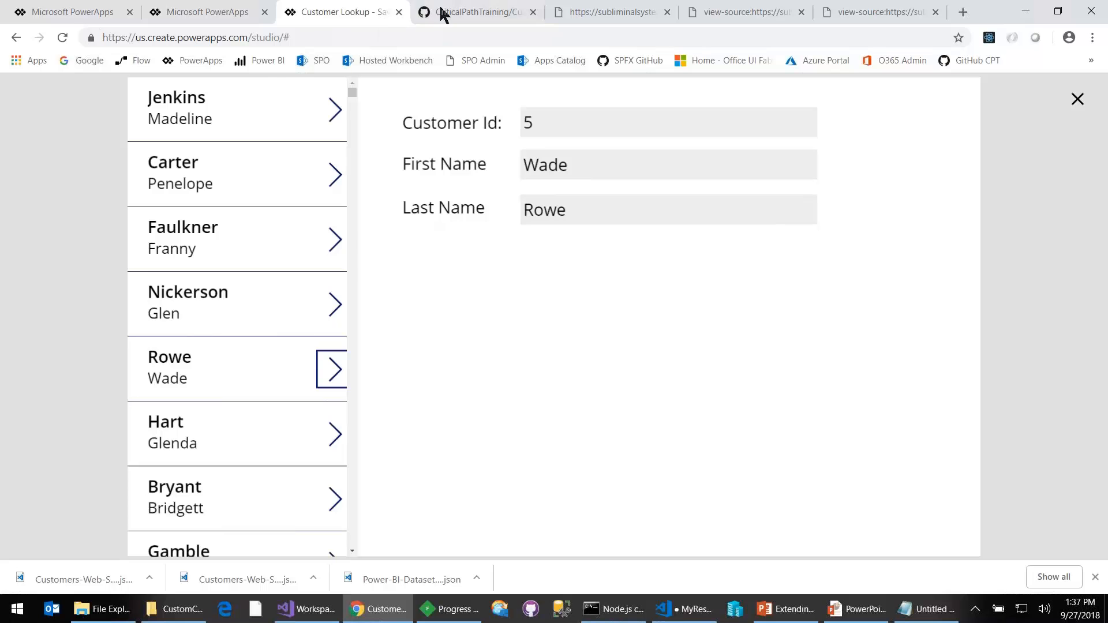
{"action": "left_click", "coordinate": [586, 12]}
{"action": "left_click", "coordinate": [242, 61]}
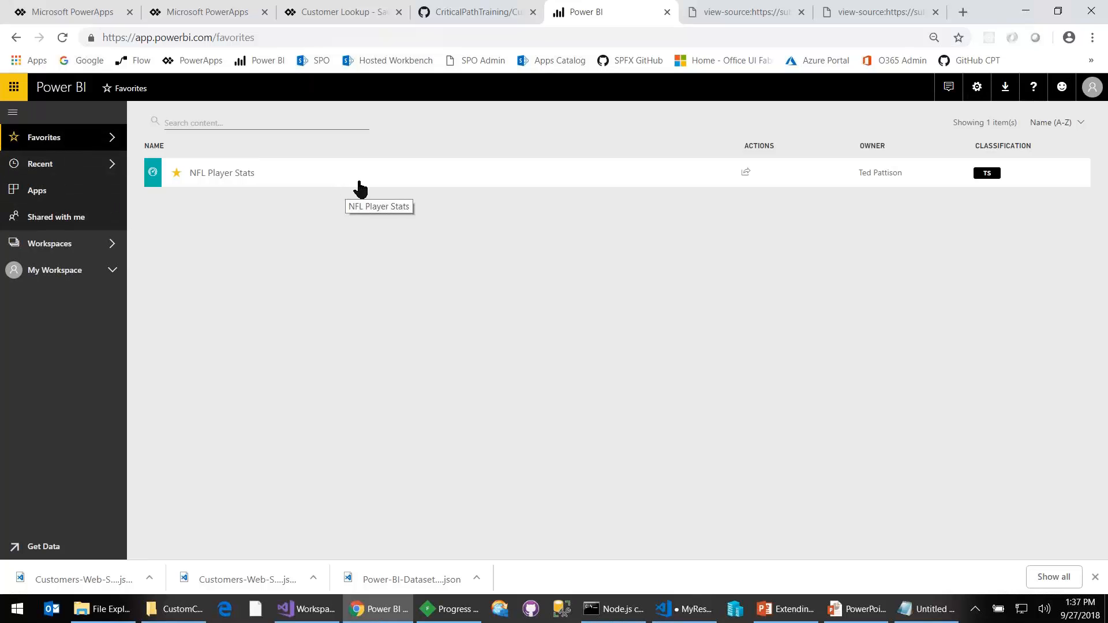
- Open the Wingtip Sales Analysis workspace and view its reports and datasets
{"action": "left_click", "coordinate": [114, 227]}
{"action": "left_click", "coordinate": [117, 247]}
{"action": "scroll", "coordinate": [231, 381], "scroll_direction": "down", "scroll_amount": 1}
{"action": "left_click", "coordinate": [198, 384]}
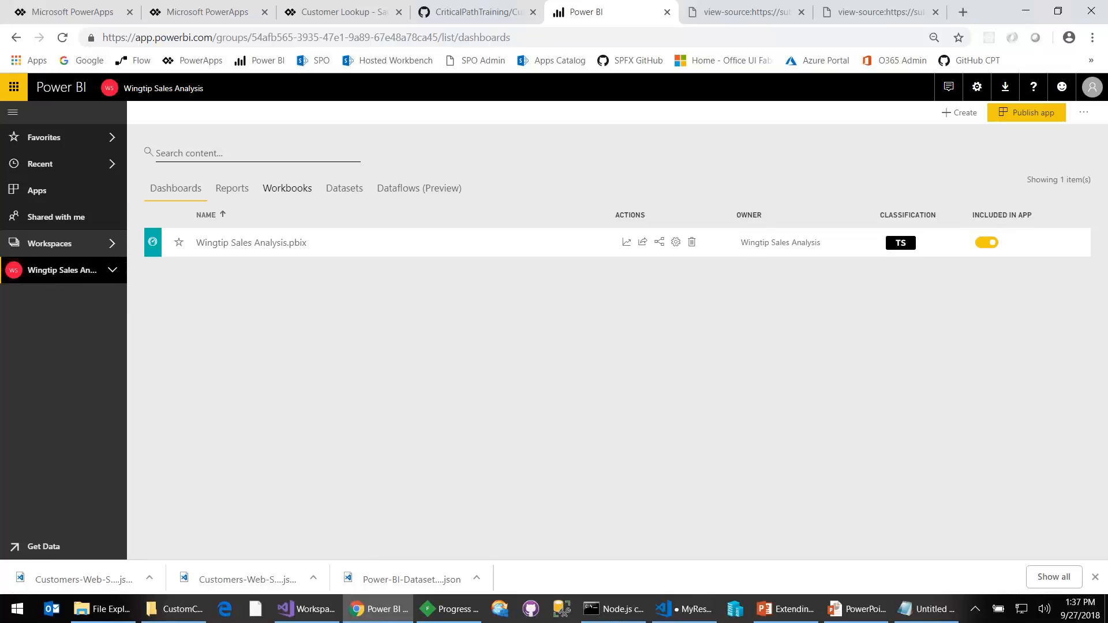
{"action": "left_click", "coordinate": [238, 194]}
{"action": "left_click", "coordinate": [345, 191]}
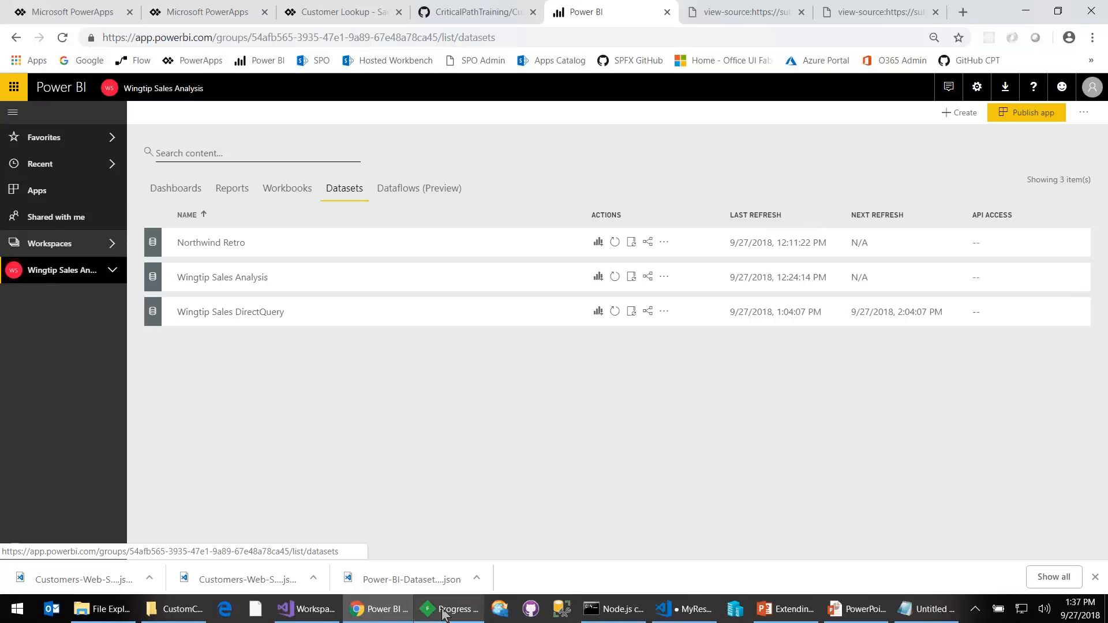
- Switch to Visual Studio and run the WorkspaceManager project with IIS Express in Google Chrome
{"action": "left_click", "coordinate": [304, 607]}
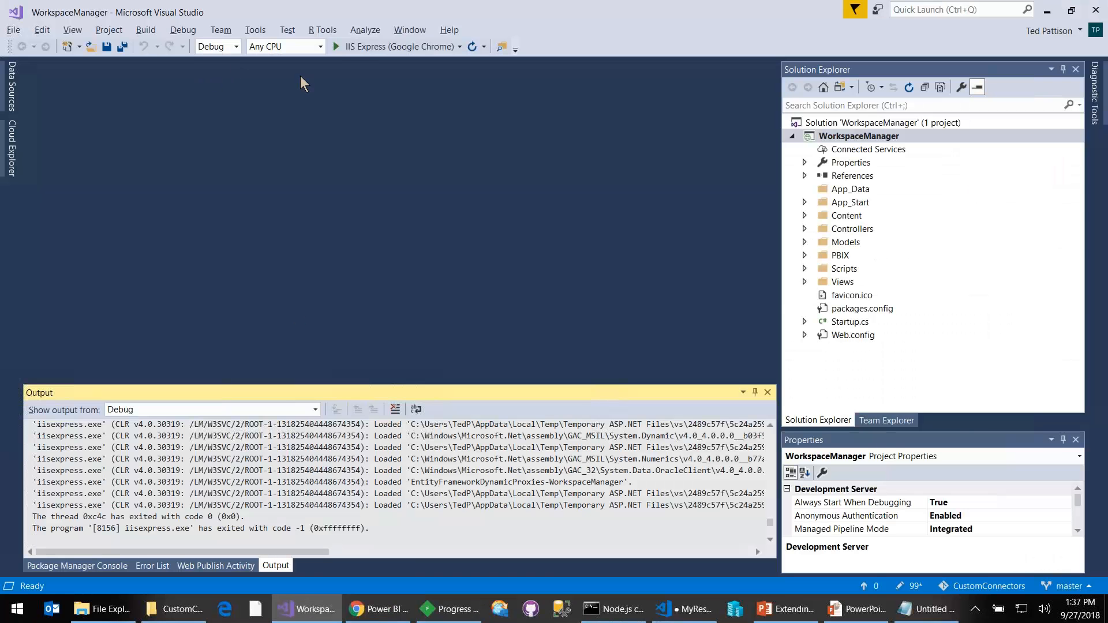
{"action": "left_click", "coordinate": [358, 46]}
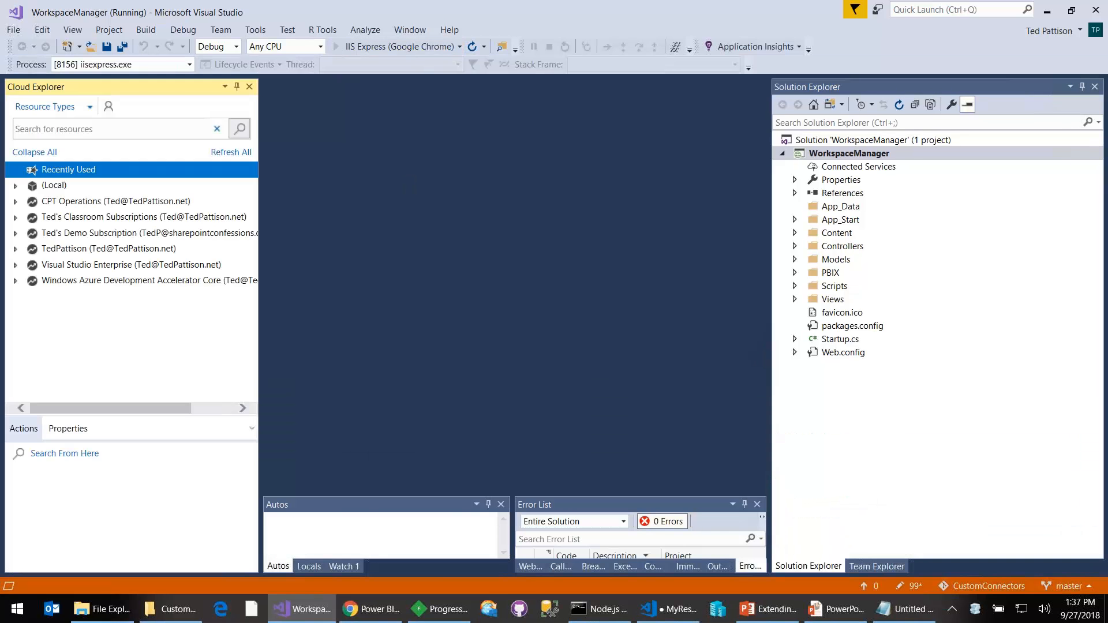
- Switch to Fiddler, enable its filters for the hosts localhost, graph.microsoft.com and api.powerbi.com, and run the filterset on the captured sessions
{"action": "left_click", "coordinate": [472, 613]}
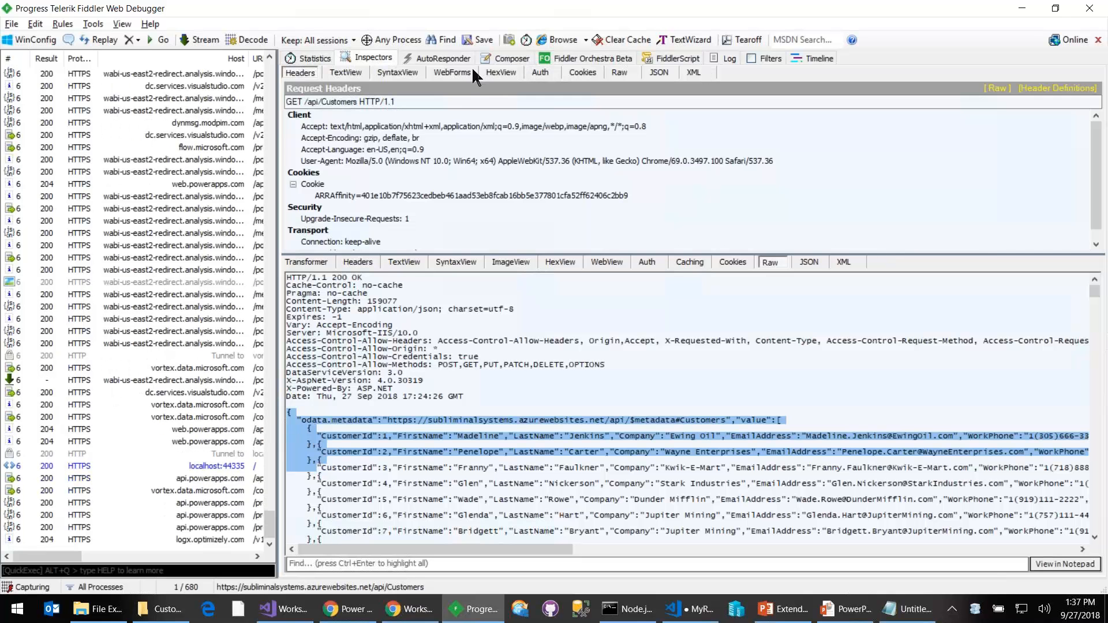
{"action": "left_click", "coordinate": [770, 57]}
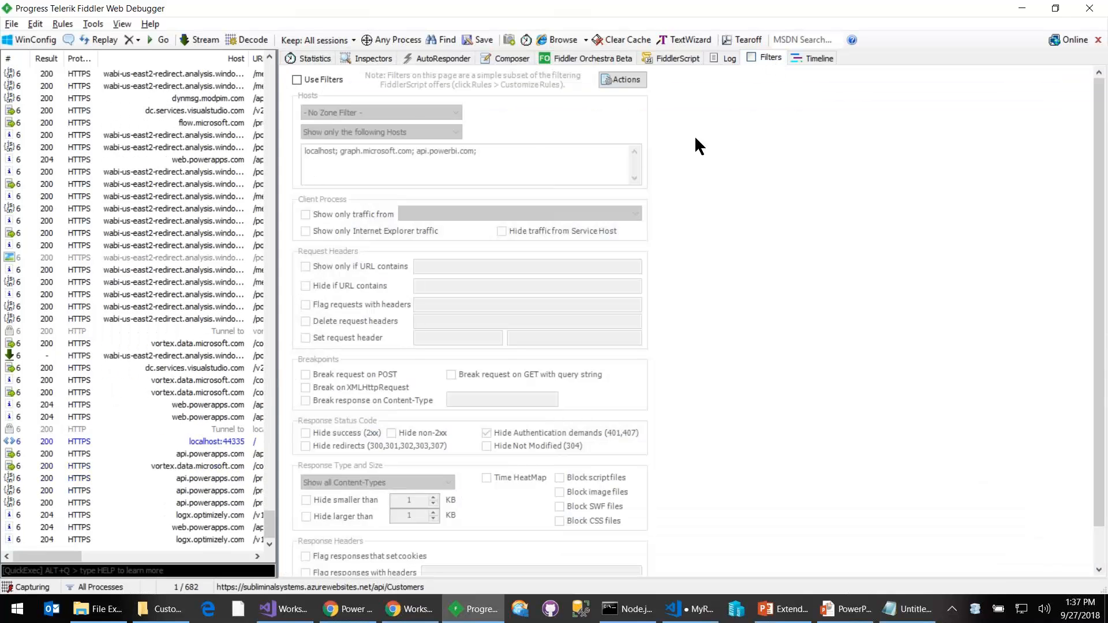
{"action": "left_click", "coordinate": [322, 78]}
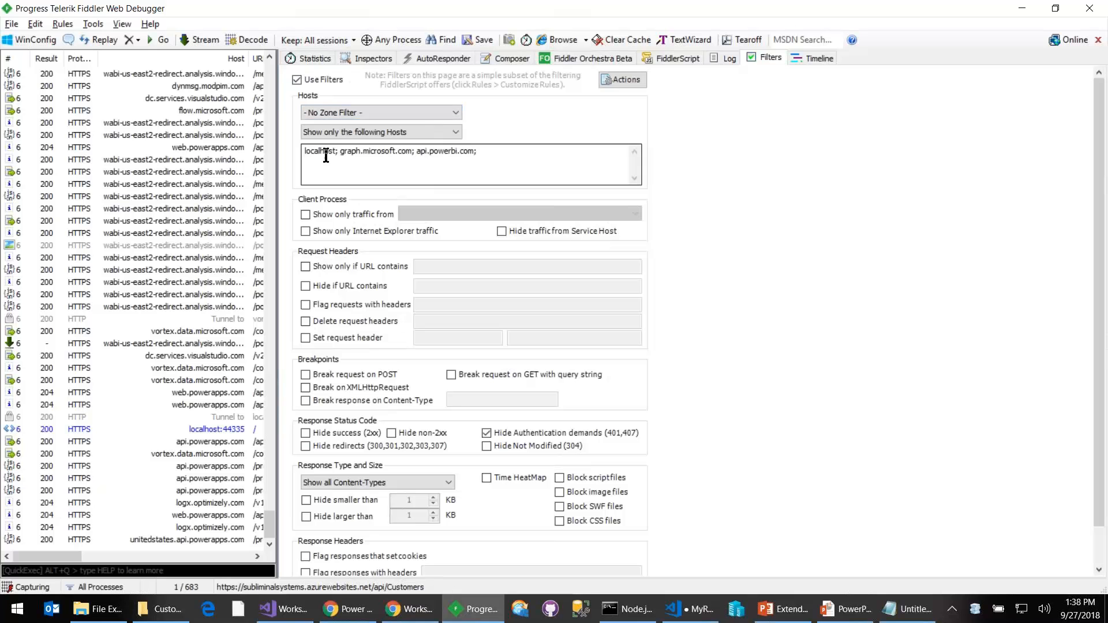
{"action": "left_click", "coordinate": [625, 78]}
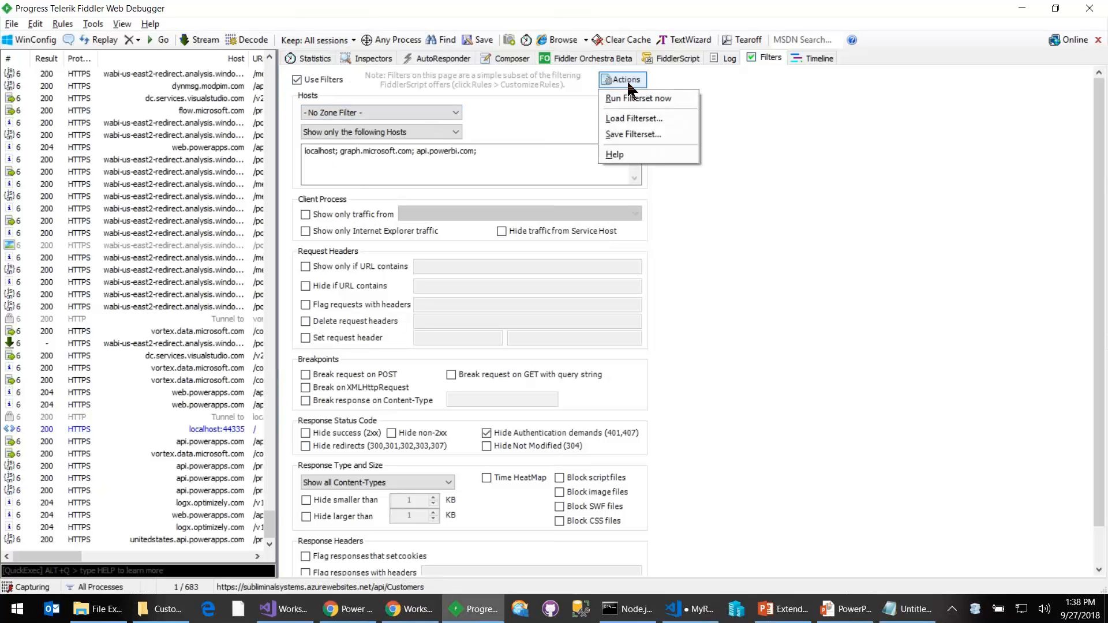
{"action": "left_click", "coordinate": [631, 95]}
- Arrange the Workspace Manager browser window beside Fiddler and open its Workspaces page, signing in with the existing account
{"action": "left_click_drag", "start_coordinate": [373, 7], "coordinate": [933, 49]}
{"action": "left_click", "coordinate": [1055, 10]}
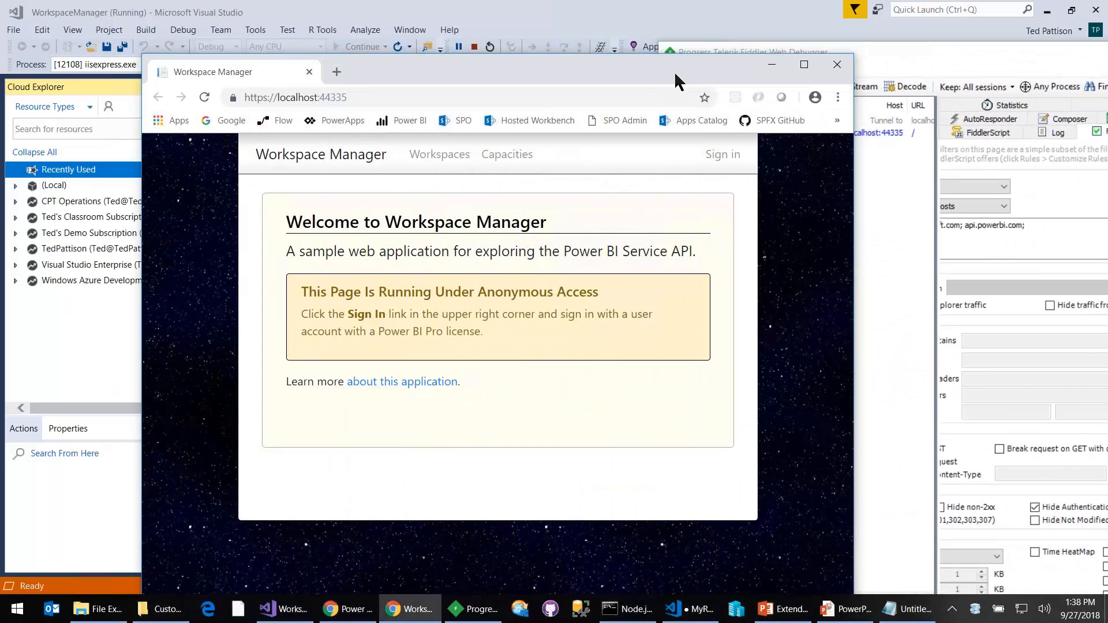
{"action": "left_click_drag", "start_coordinate": [611, 68], "coordinate": [445, 15]}
{"action": "left_click", "coordinate": [265, 115]}
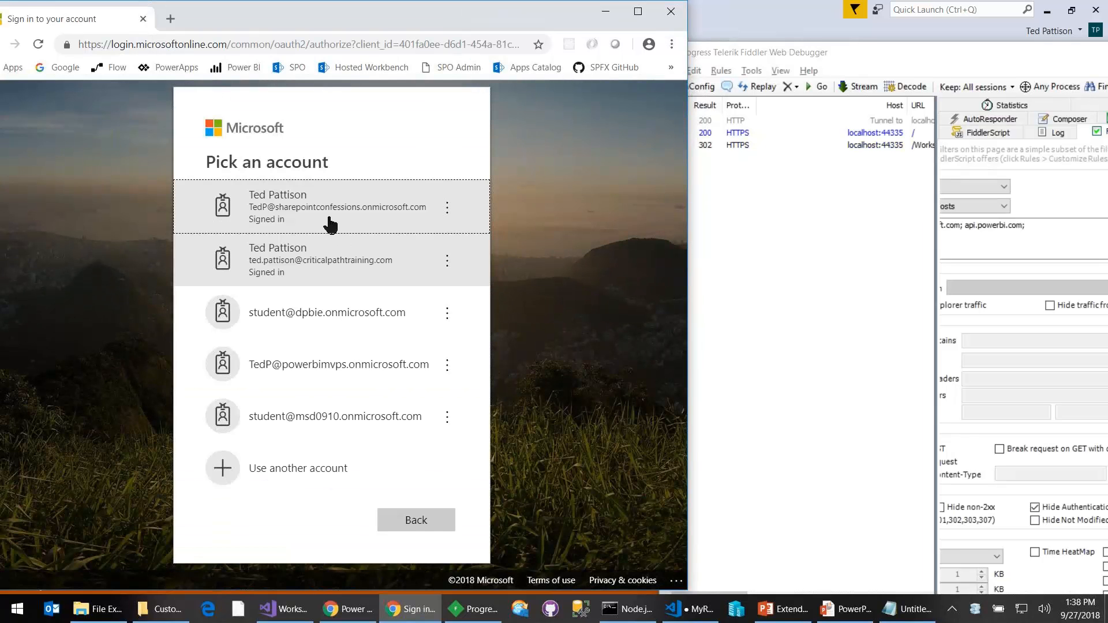
{"action": "left_click", "coordinate": [329, 218]}
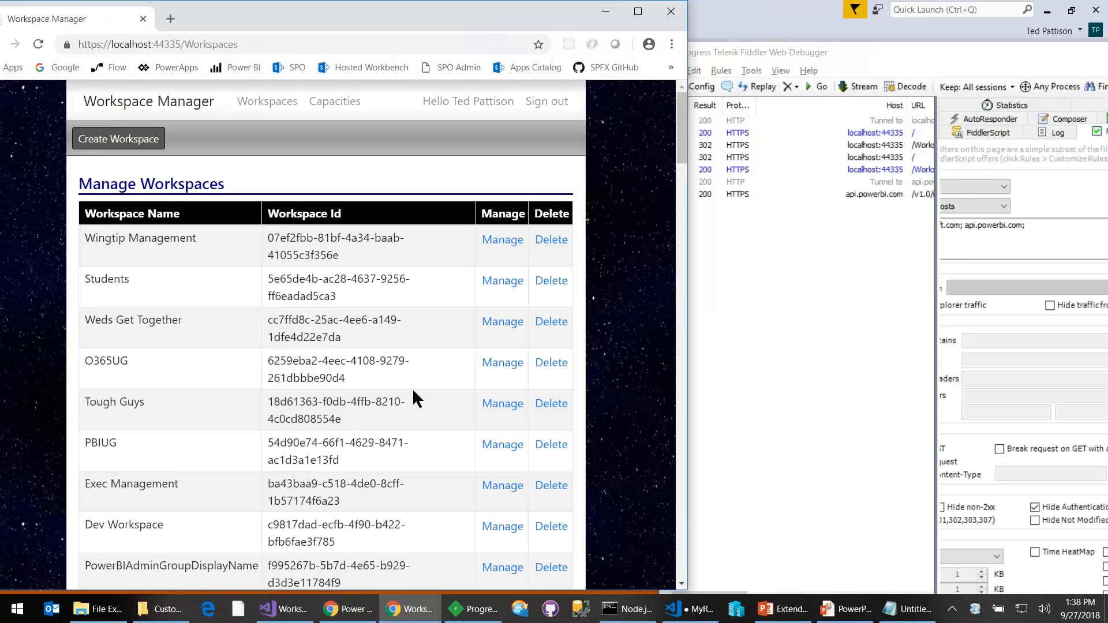
- Maximize Fiddler, widen its session list and inspect the JSON response of the /v1.0/myorg/admin/groups request
{"action": "left_click", "coordinate": [860, 47]}
{"action": "double_click", "coordinate": [860, 47]}
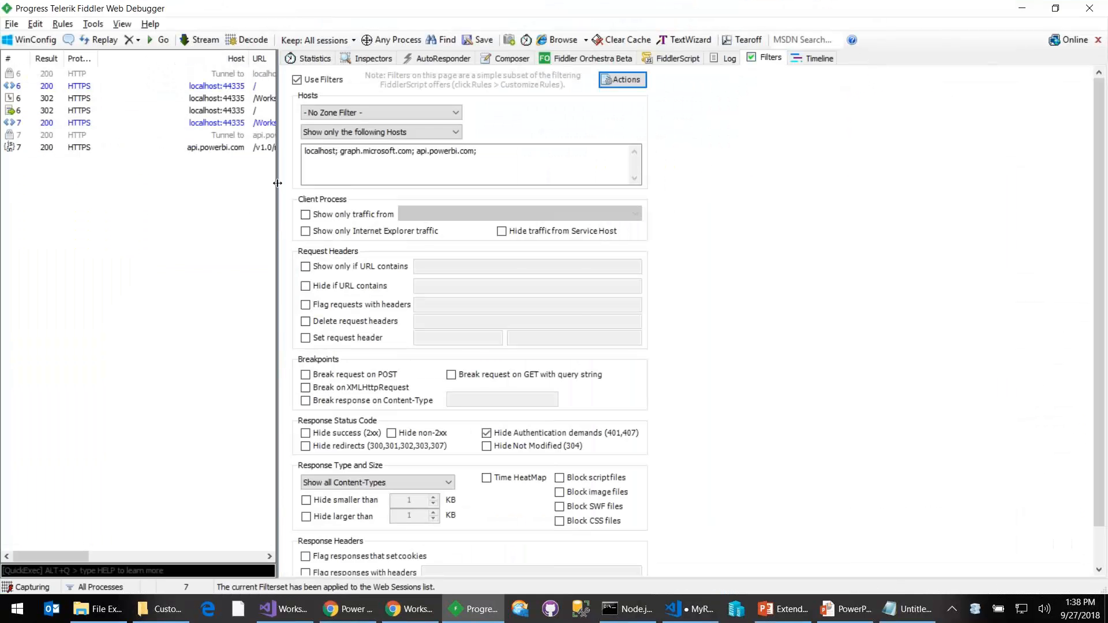
{"action": "left_click_drag", "start_coordinate": [277, 188], "coordinate": [446, 188]}
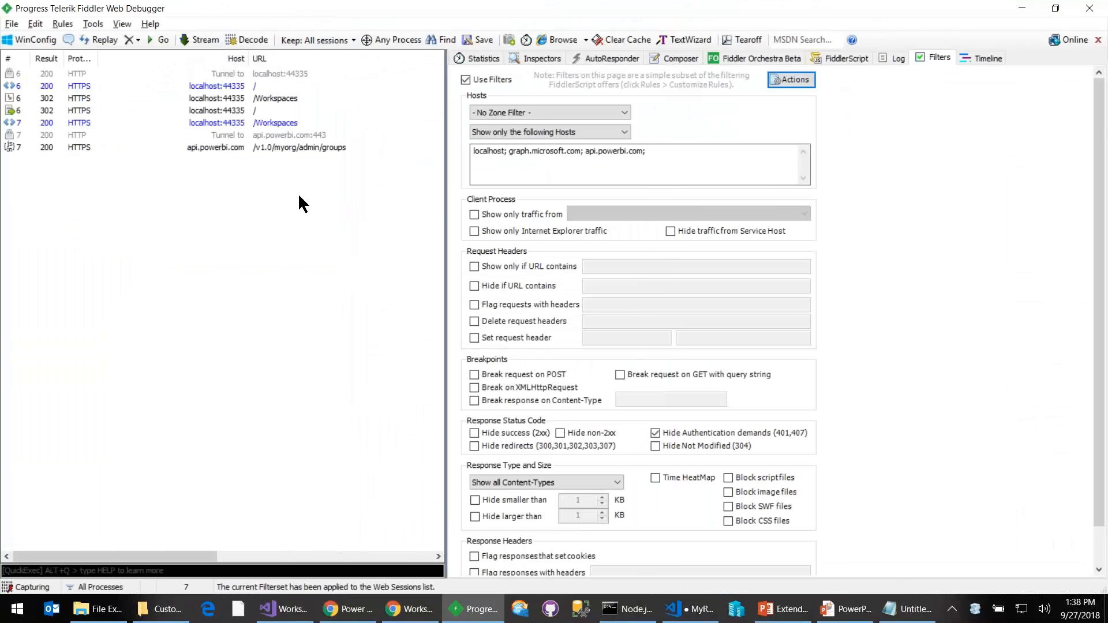
{"action": "left_click", "coordinate": [196, 147]}
{"action": "double_click", "coordinate": [197, 147]}
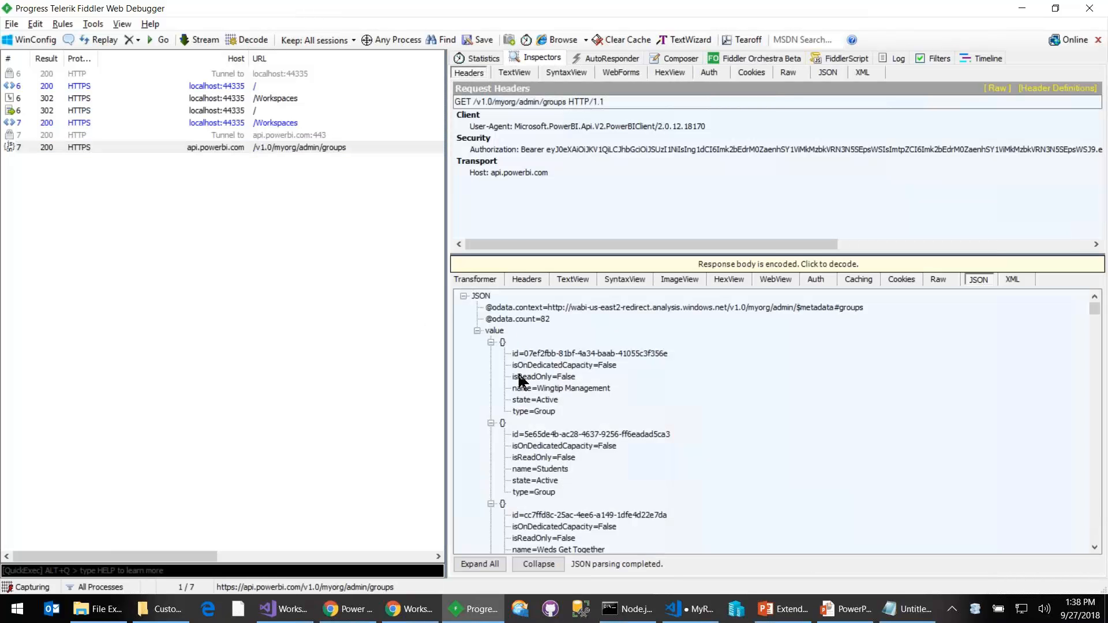
- Switch back to Workspace Manager, look through the workspace list and open the management page of the Wingtip Sales Analysis workspace
{"action": "key", "text": "alt+Tab"}
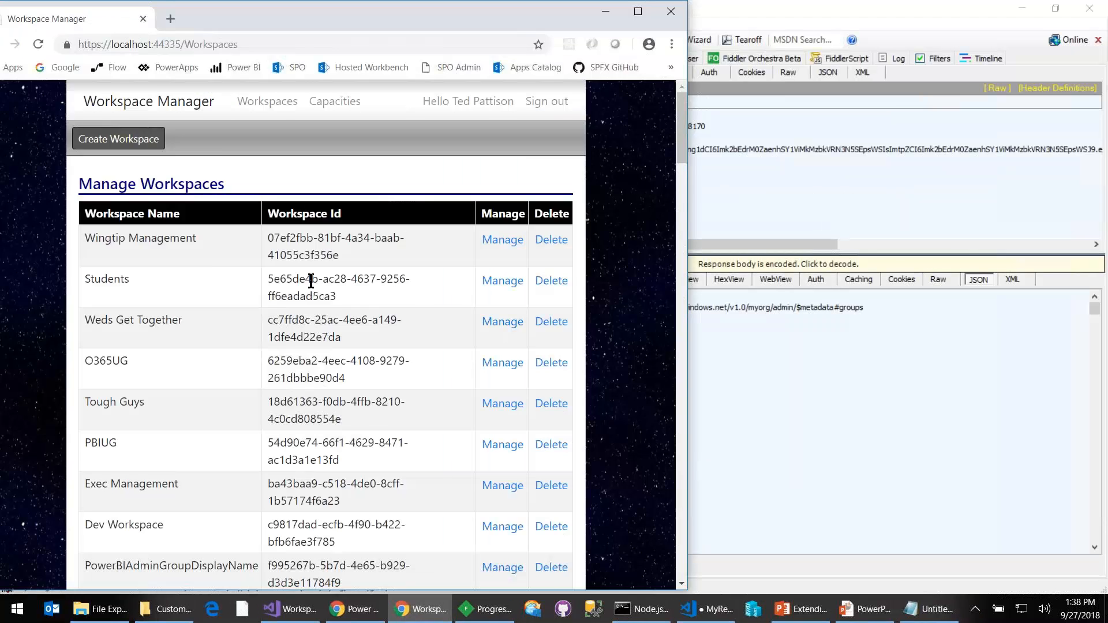
{"action": "scroll", "coordinate": [190, 368], "scroll_direction": "down", "scroll_amount": 10}
{"action": "scroll", "coordinate": [197, 383], "scroll_direction": "down", "scroll_amount": 20}
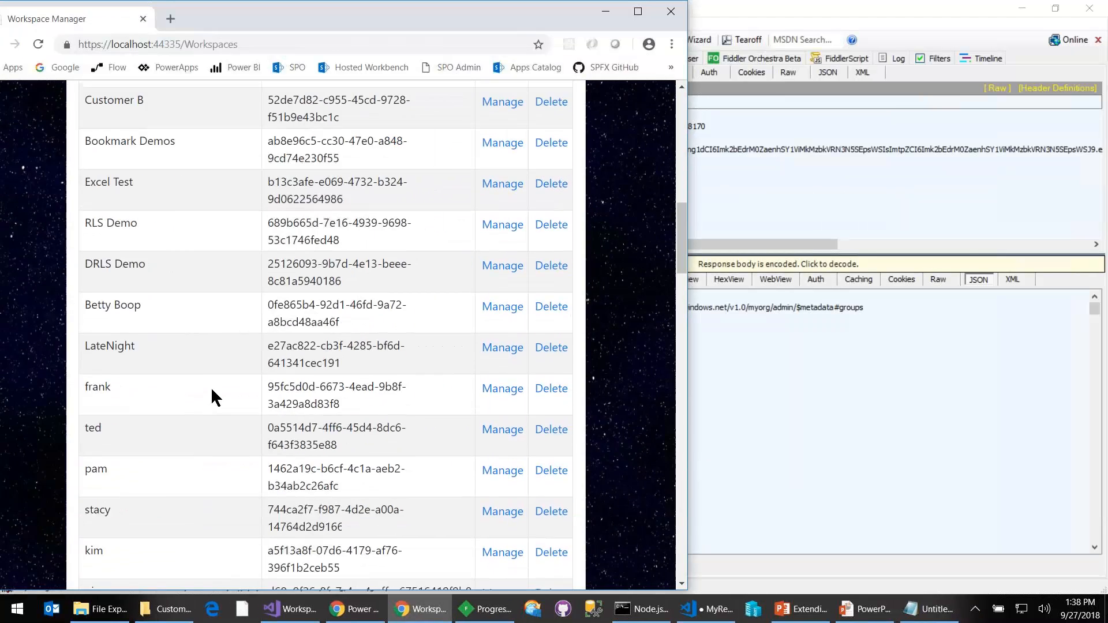
{"action": "scroll", "coordinate": [211, 389], "scroll_direction": "down", "scroll_amount": 15}
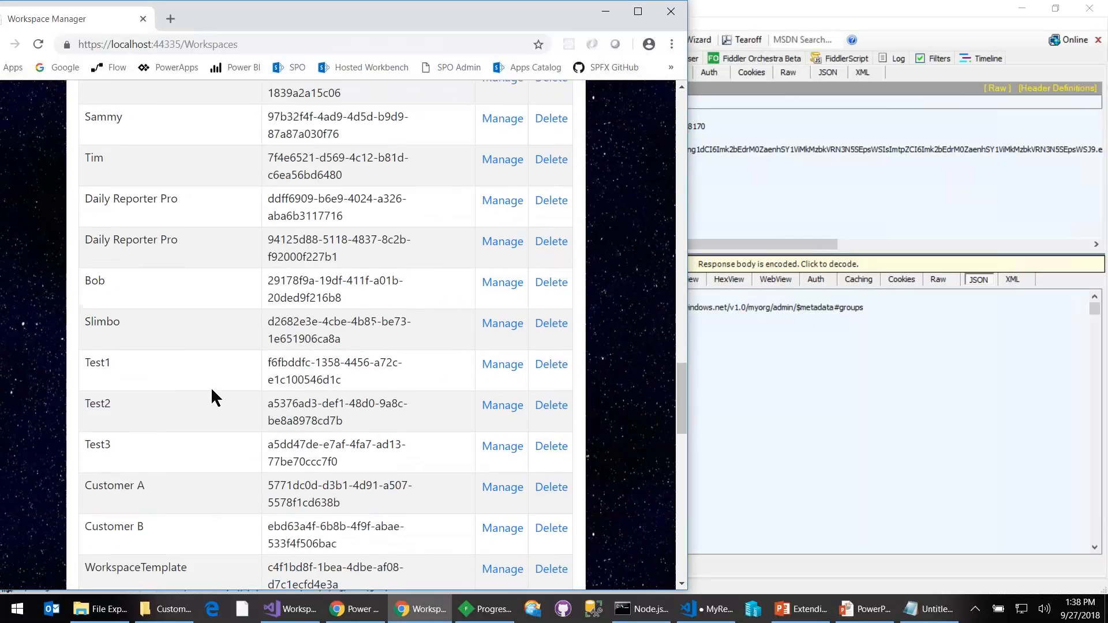
{"action": "scroll", "coordinate": [212, 397], "scroll_direction": "down", "scroll_amount": 3}
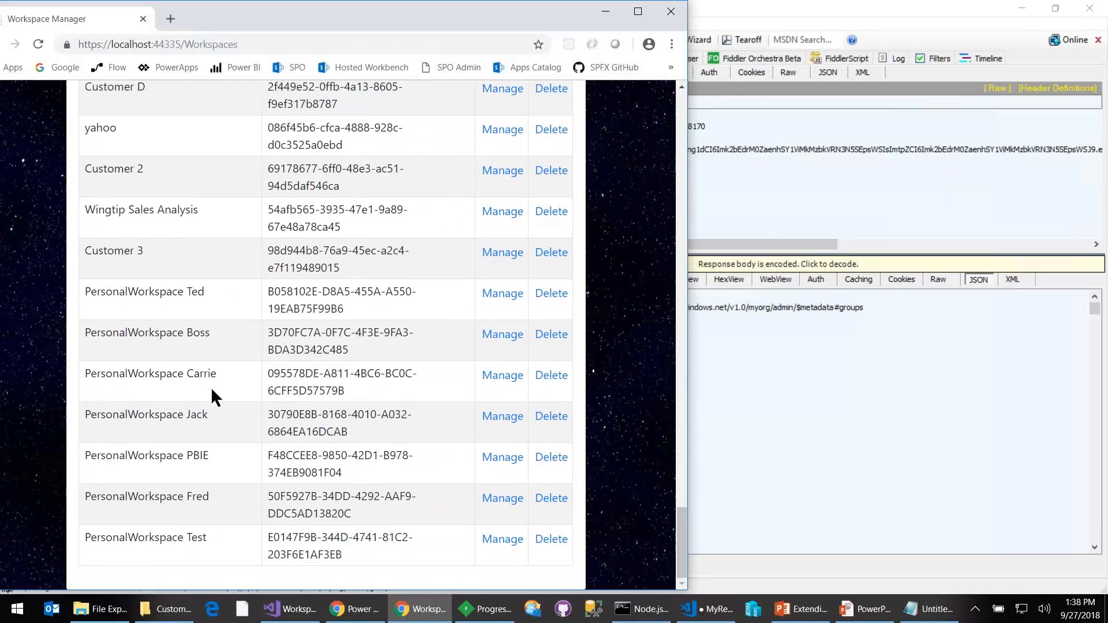
{"action": "left_click", "coordinate": [501, 212]}
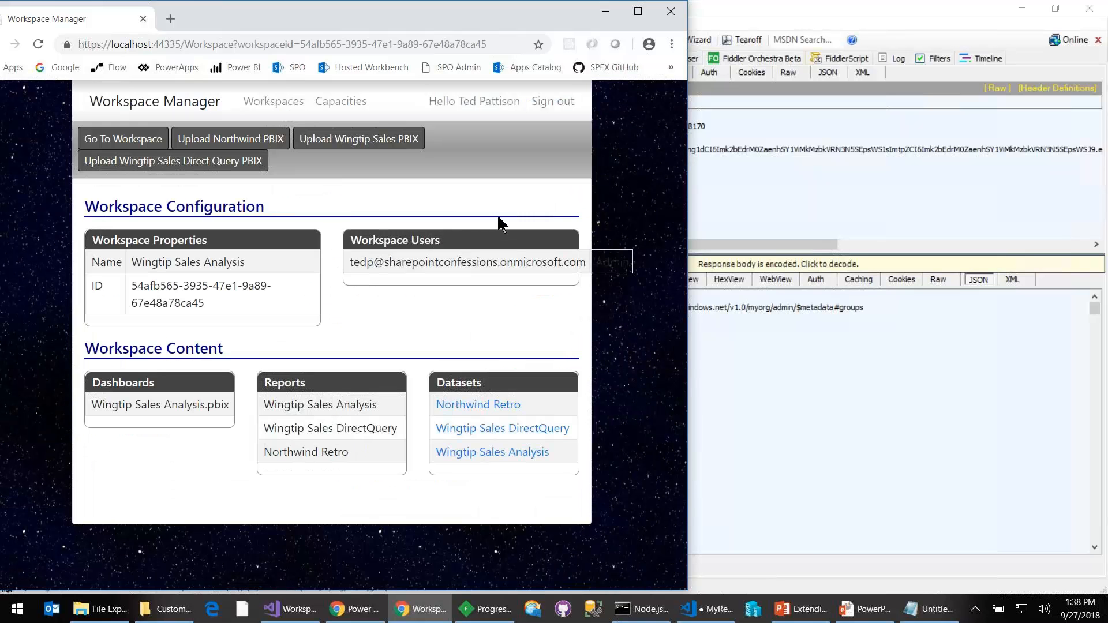
- Inspect the workspace's users, datasets, reports and dashboards requests in Fiddler, widening the session list to show their full URLs
{"action": "left_click", "coordinate": [705, 25]}
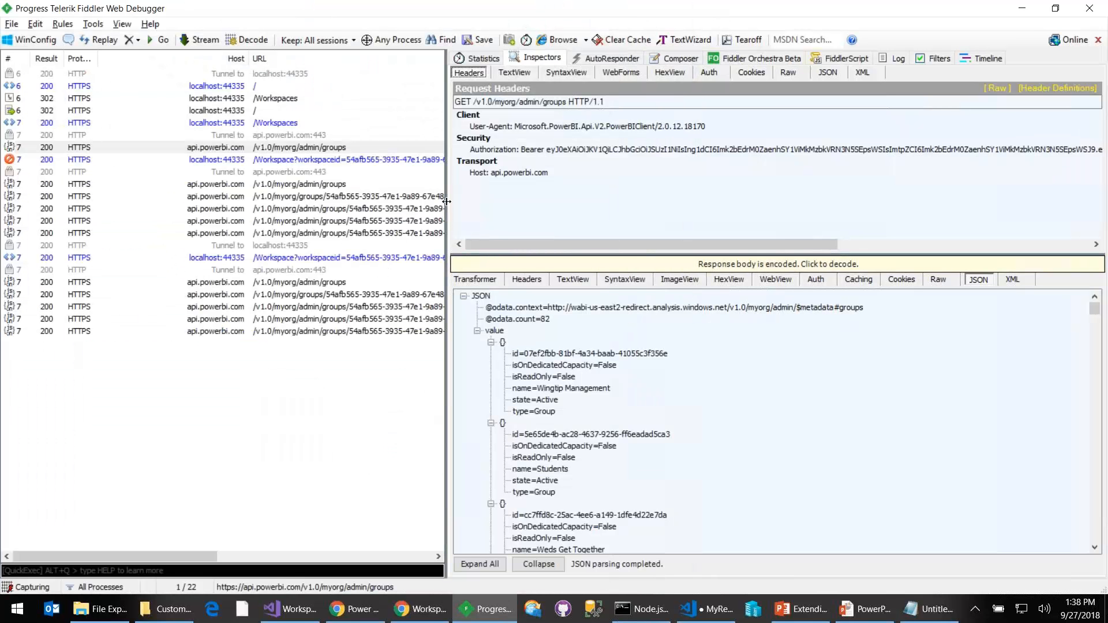
{"action": "left_click_drag", "start_coordinate": [491, 201], "coordinate": [510, 201]}
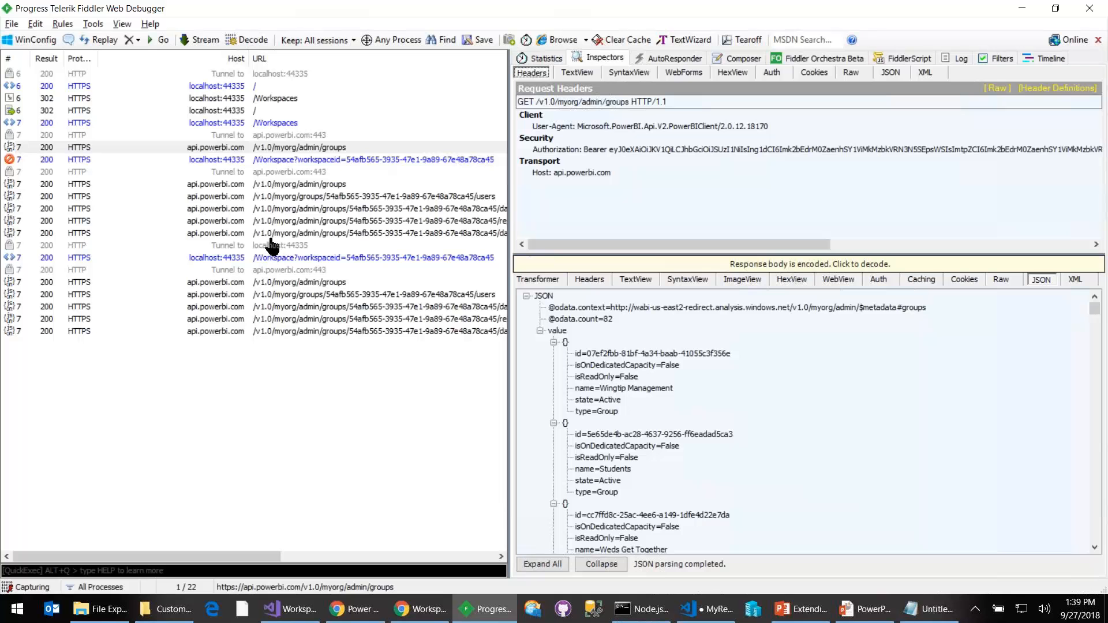
{"action": "left_click", "coordinate": [291, 199]}
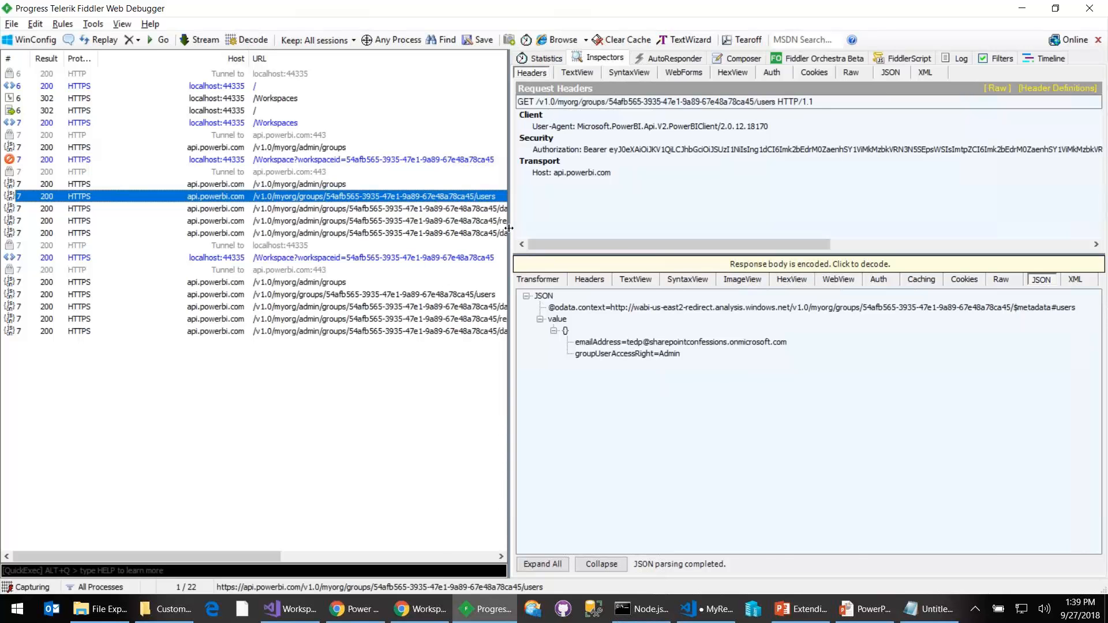
{"action": "left_click_drag", "start_coordinate": [626, 217], "coordinate": [644, 217]}
{"action": "key", "text": "Down"}
{"action": "key", "text": "Down"}
{"action": "left_click", "coordinate": [526, 234]}
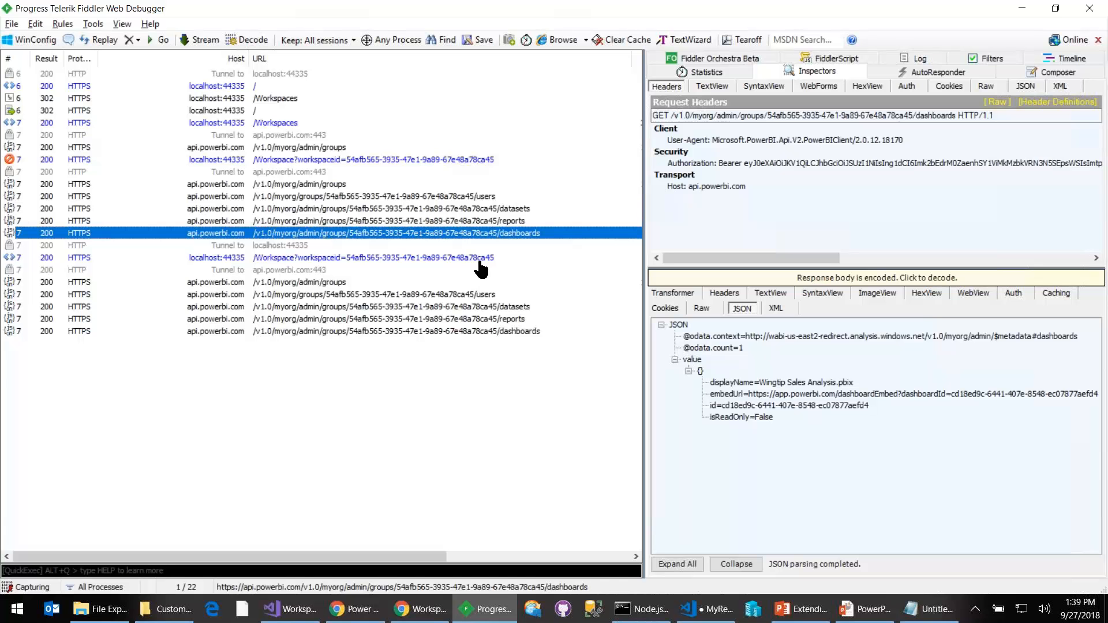
- Switch to Workspace Manager, open the Wingtip Sales Analysis dataset and review its properties, datasources and refresh history
{"action": "key", "text": "alt+Tab"}
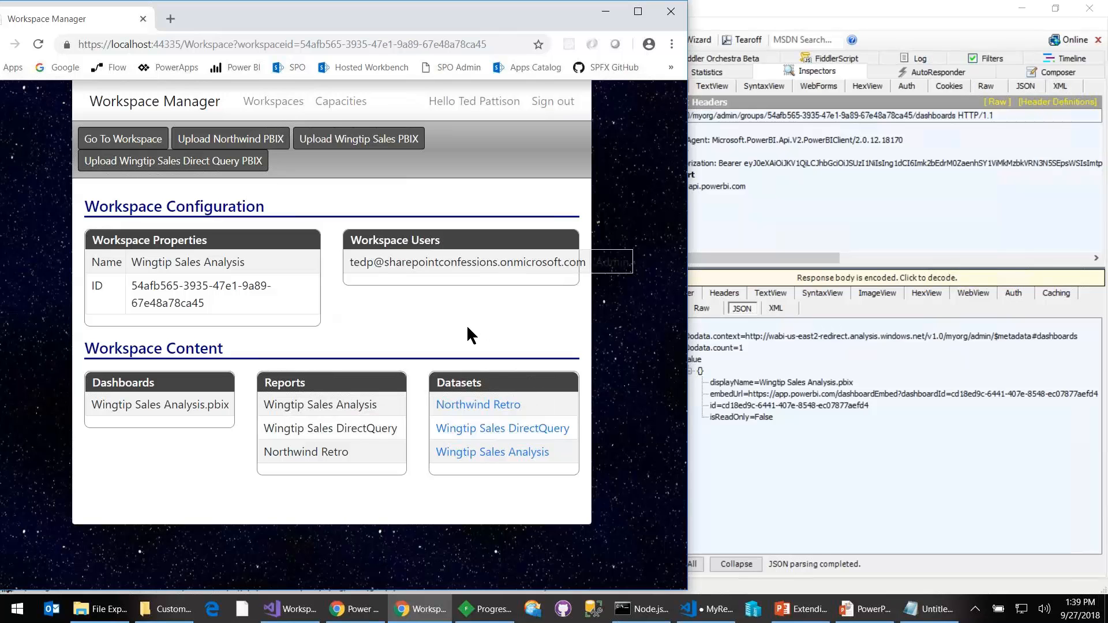
{"action": "left_click", "coordinate": [484, 456]}
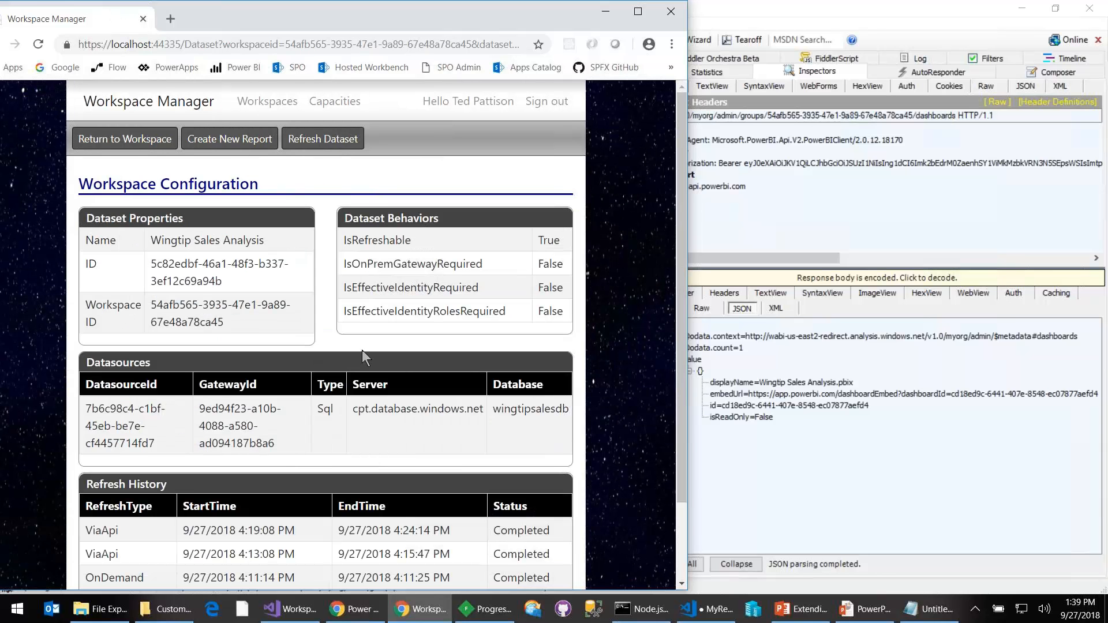
{"action": "scroll", "coordinate": [362, 350], "scroll_direction": "down", "scroll_amount": 2}
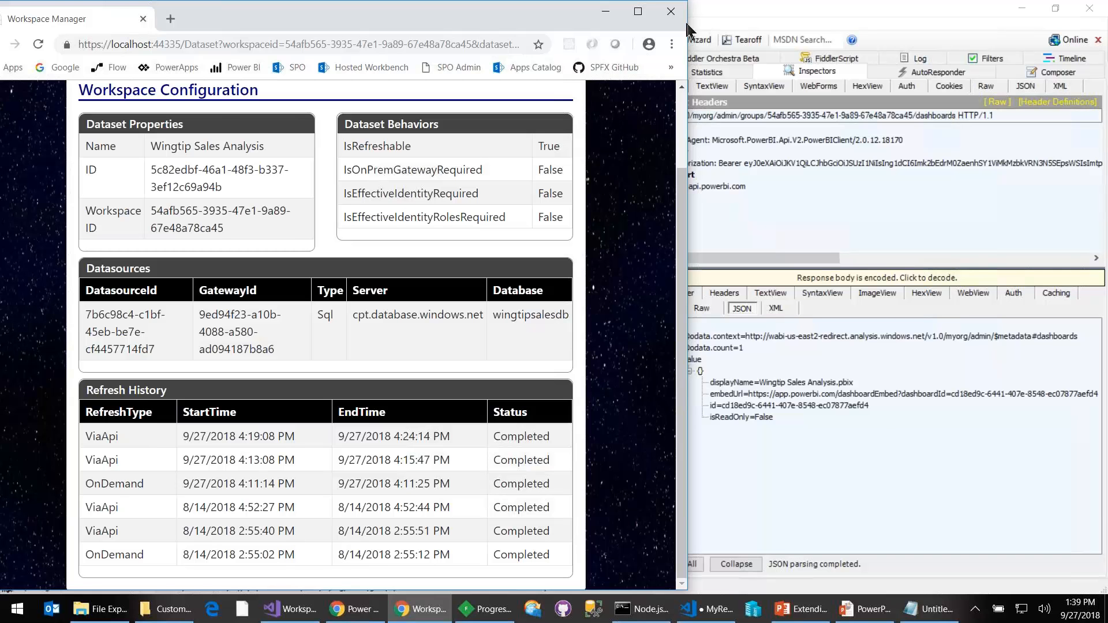
- Inspect the dataset's refreshes request in Fiddler, widening the inspector area to show its full URL and JSON response
{"action": "left_click", "coordinate": [739, 14]}
{"action": "double_click", "coordinate": [739, 14]}
{"action": "double_click", "coordinate": [730, 50]}
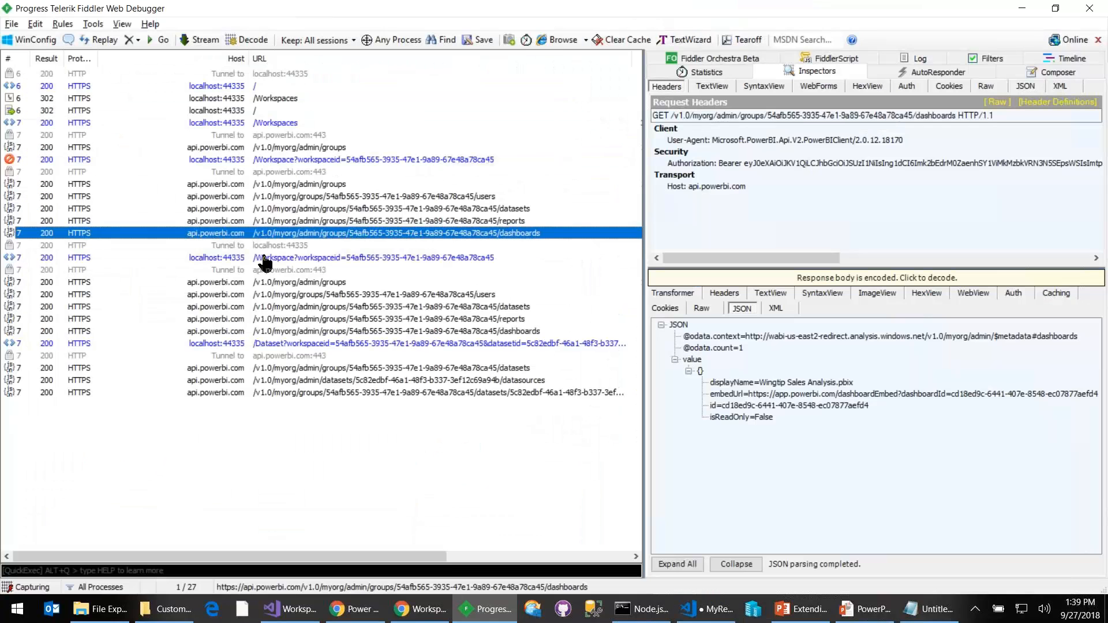
{"action": "left_click", "coordinate": [196, 392]}
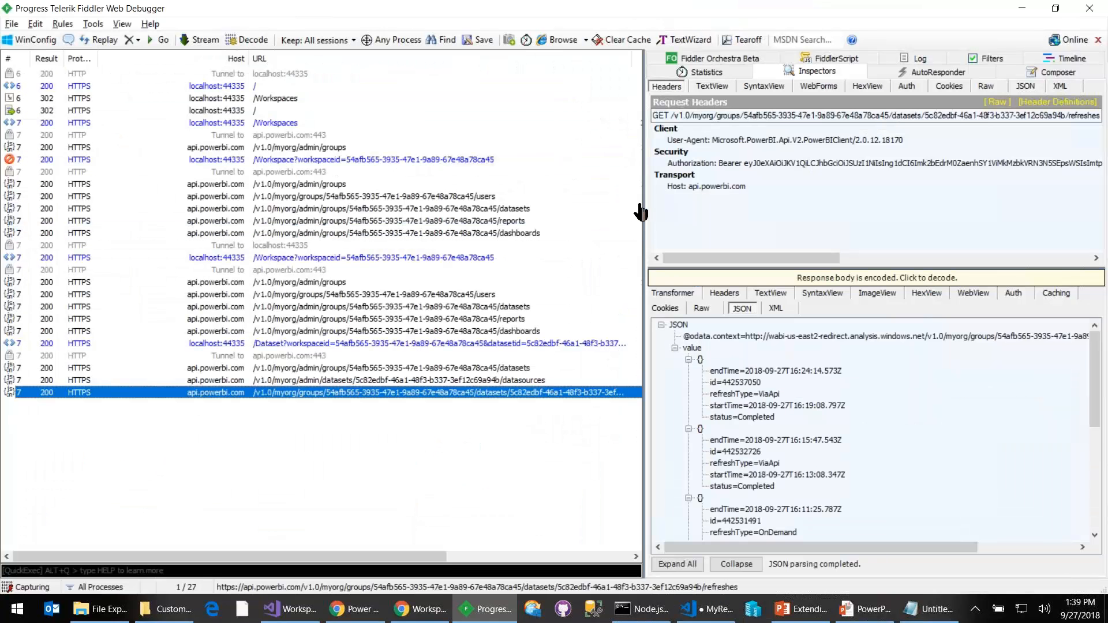
{"action": "left_click_drag", "start_coordinate": [543, 195], "coordinate": [164, 190]}
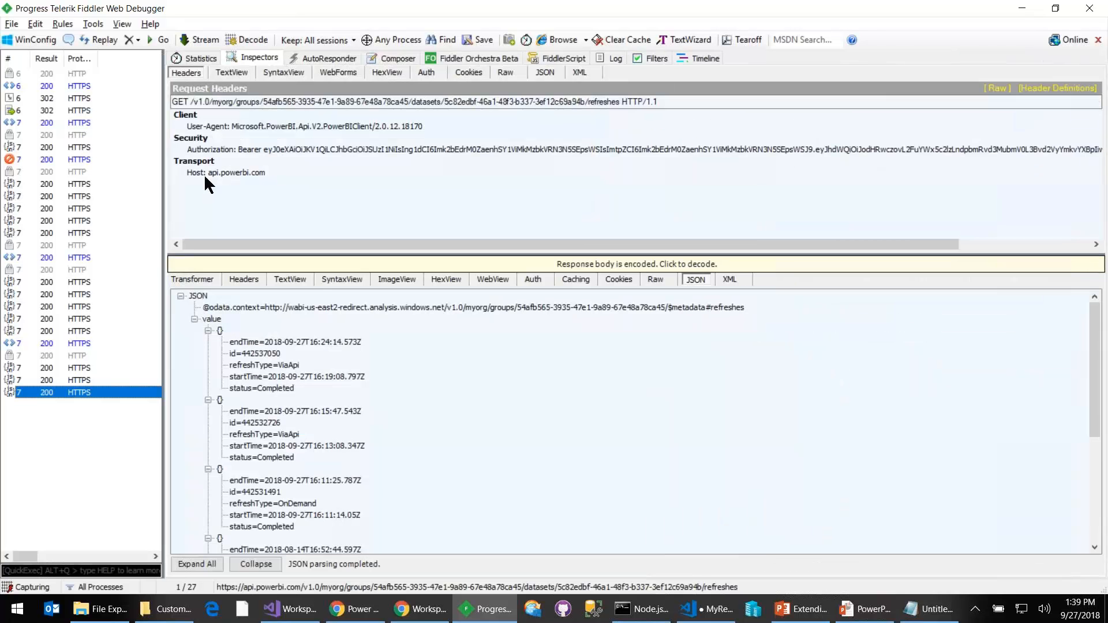
- Examine the workspace ID, dataset ID and /refreshes segments of the request URL by highlighting them
{"action": "left_click", "coordinate": [247, 102]}
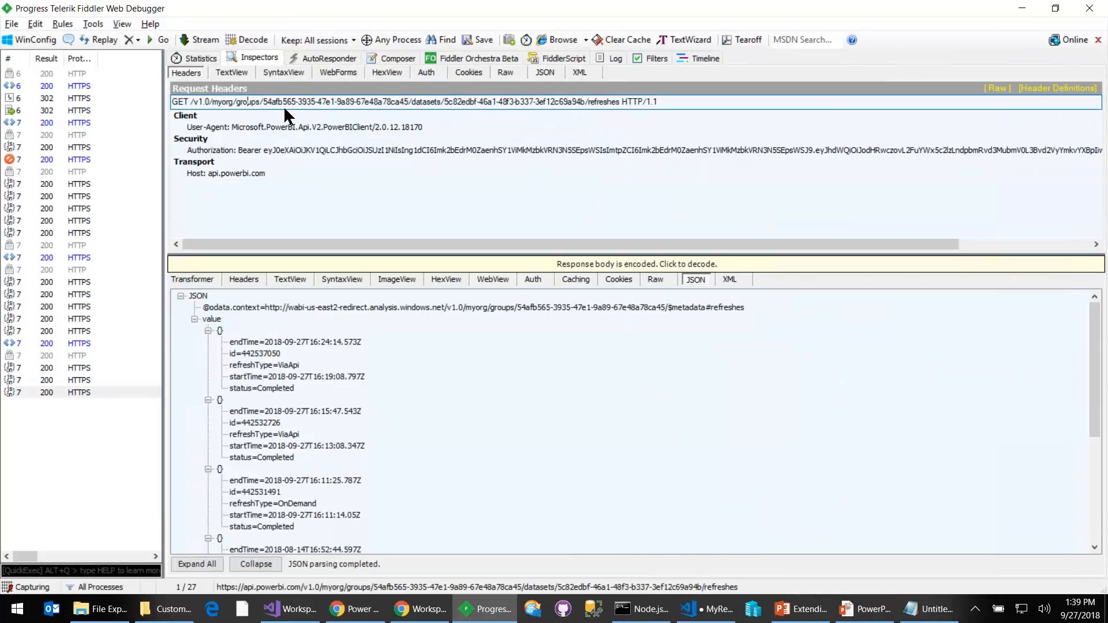
{"action": "left_click_drag", "start_coordinate": [262, 102], "coordinate": [586, 102]}
{"action": "left_click", "coordinate": [442, 103]}
- Switch back to Chrome and bring up the PowerApps custom connectors list
{"action": "left_click", "coordinate": [355, 615]}
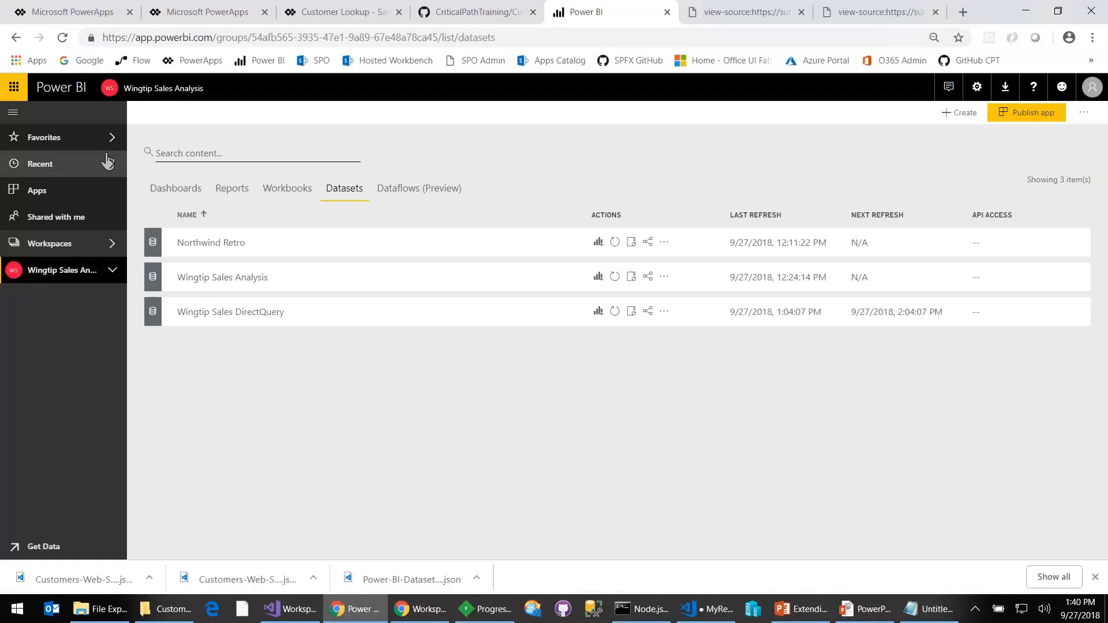
{"action": "left_click", "coordinate": [72, 13]}
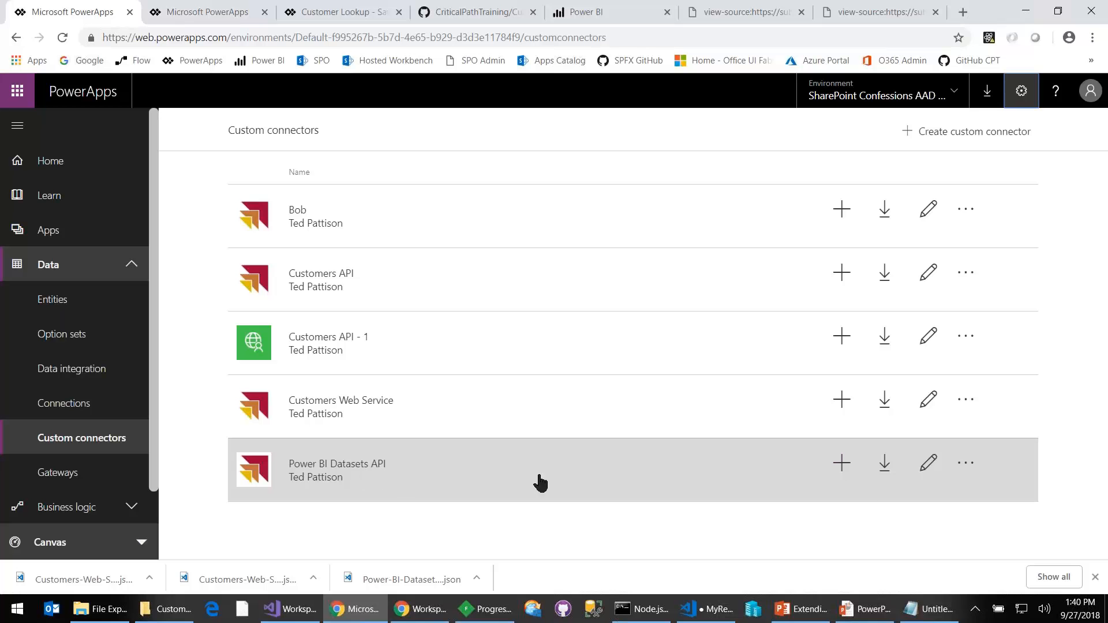
- Open the Power BI Datasets API connector's definition and examine the request URLs of the GetWorkspaces and GetDatasetsInWorkspace actions
{"action": "left_click", "coordinate": [927, 465]}
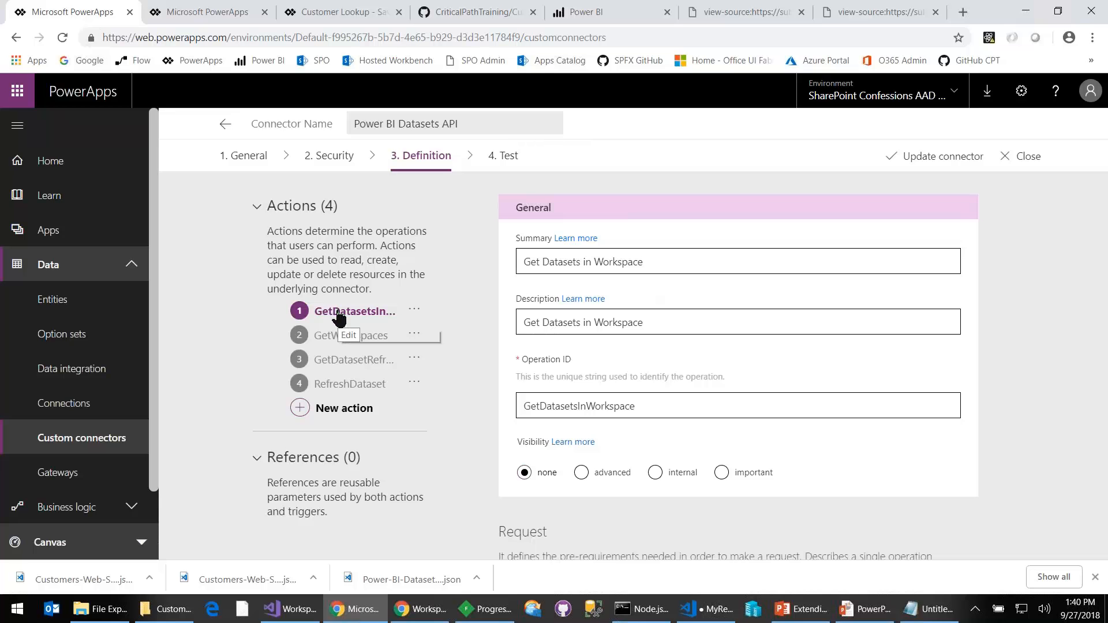
{"action": "left_click", "coordinate": [336, 345]}
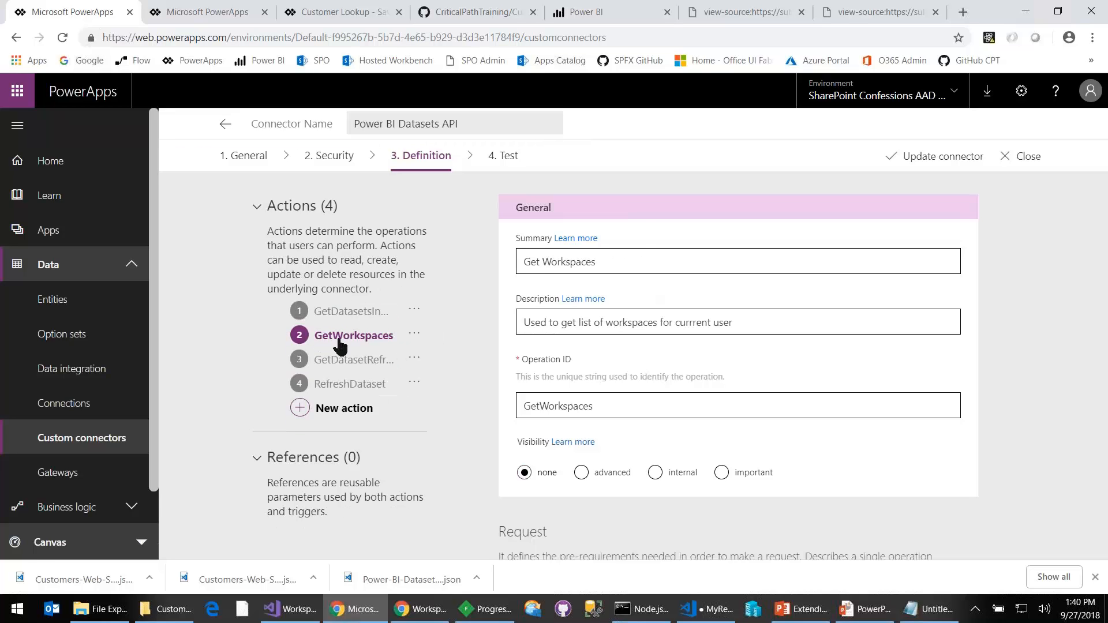
{"action": "scroll", "coordinate": [626, 404], "scroll_direction": "down", "scroll_amount": 3}
{"action": "scroll", "coordinate": [615, 506], "scroll_direction": "down", "scroll_amount": 2}
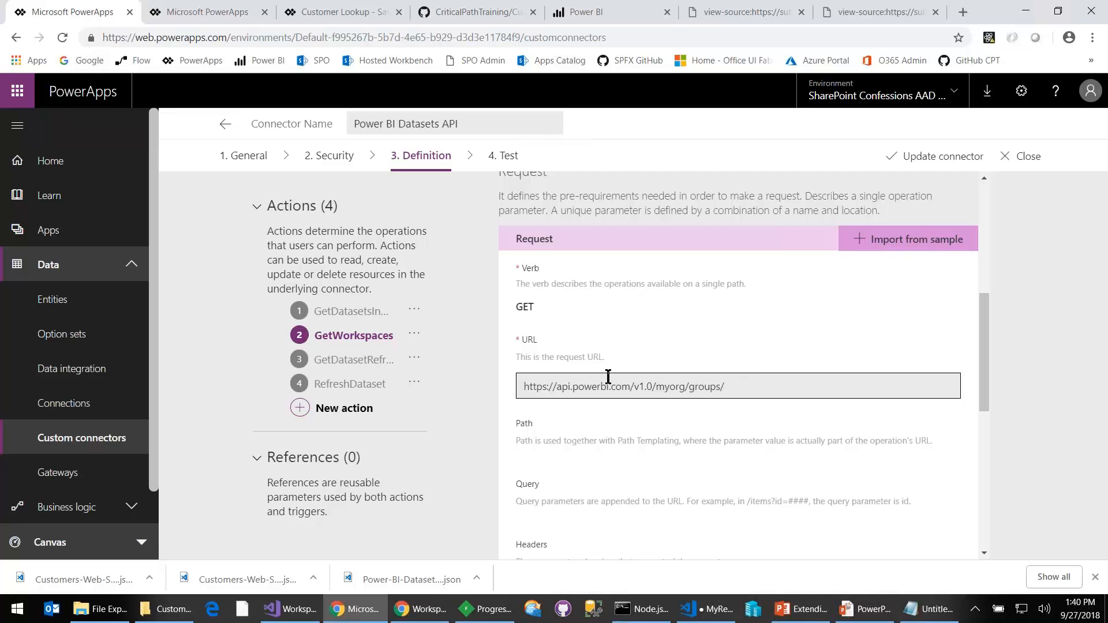
{"action": "left_click", "coordinate": [346, 322]}
{"action": "scroll", "coordinate": [640, 378], "scroll_direction": "down", "scroll_amount": 4}
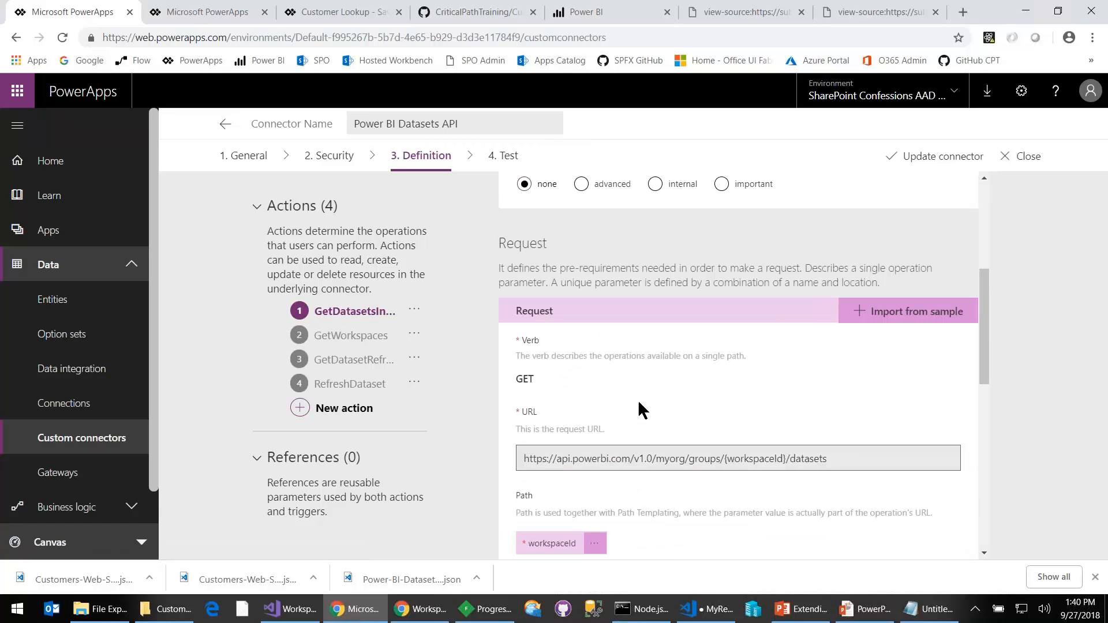
{"action": "double_click", "coordinate": [761, 459]}
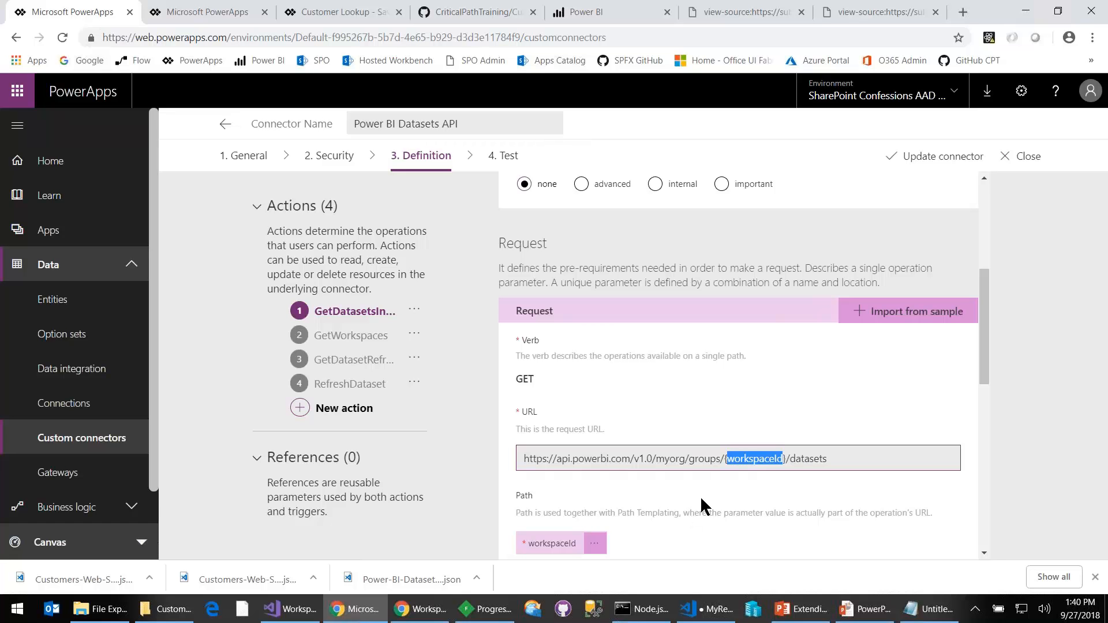
- Examine the RefreshDataset and GetDatasetRefreshes requests, highlighting the workspaceId and datasetId parameters in the RefreshDataset URL
{"action": "left_click", "coordinate": [349, 384]}
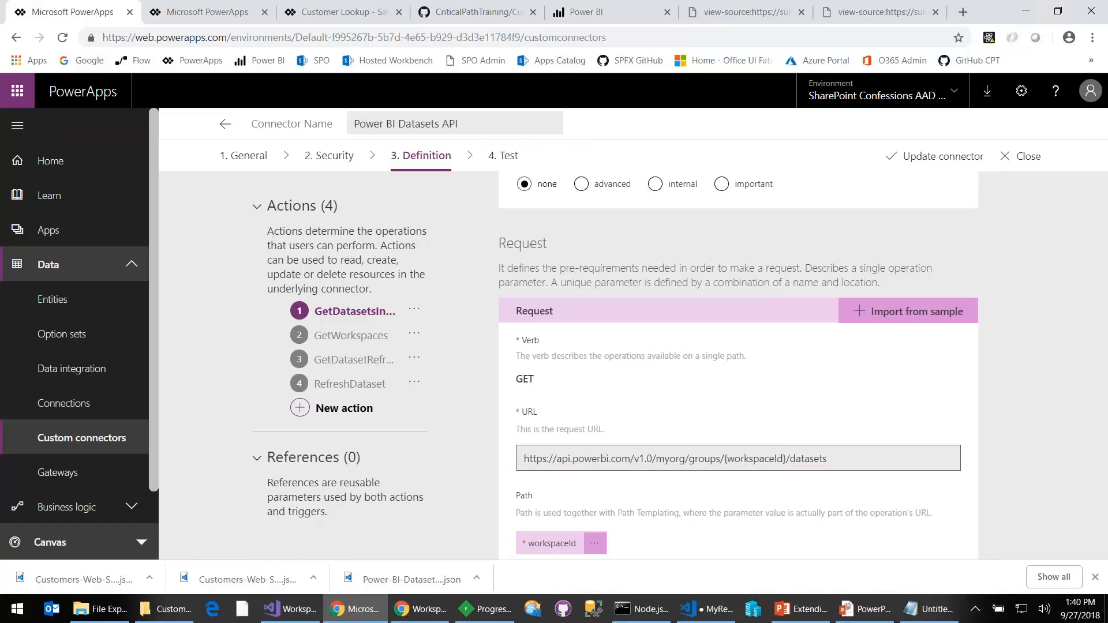
{"action": "scroll", "coordinate": [695, 477], "scroll_direction": "down", "scroll_amount": 5}
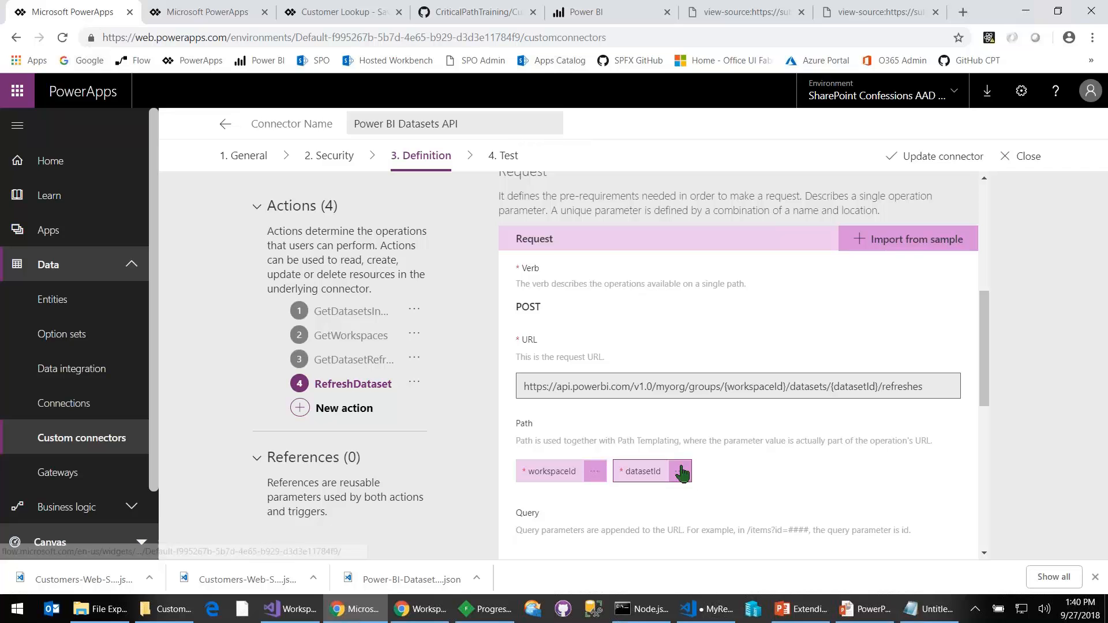
{"action": "double_click", "coordinate": [744, 387]}
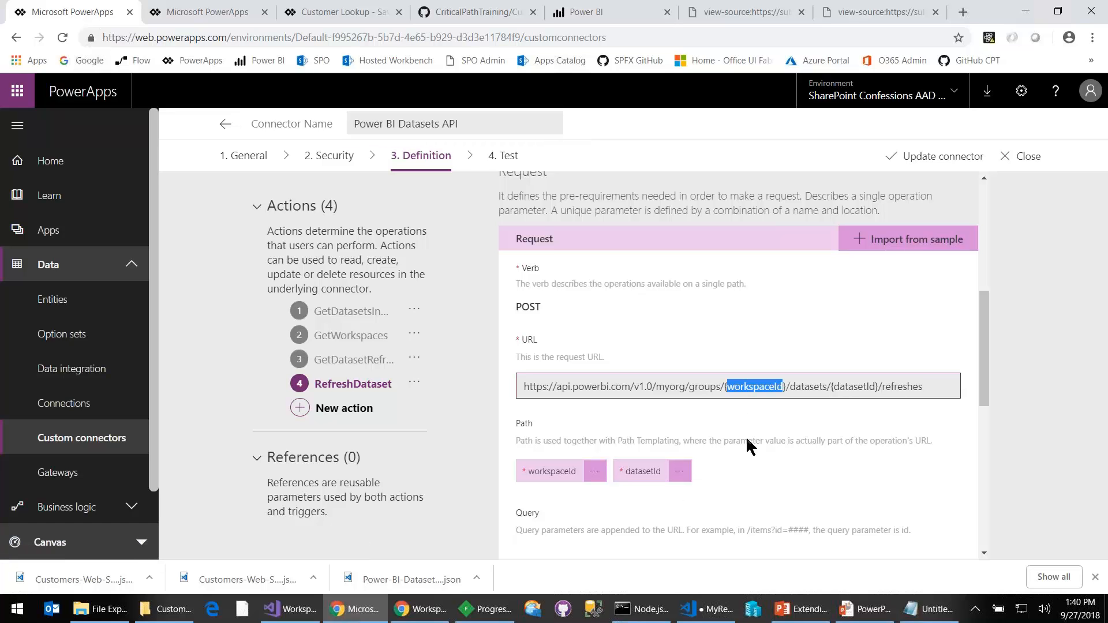
{"action": "double_click", "coordinate": [845, 394]}
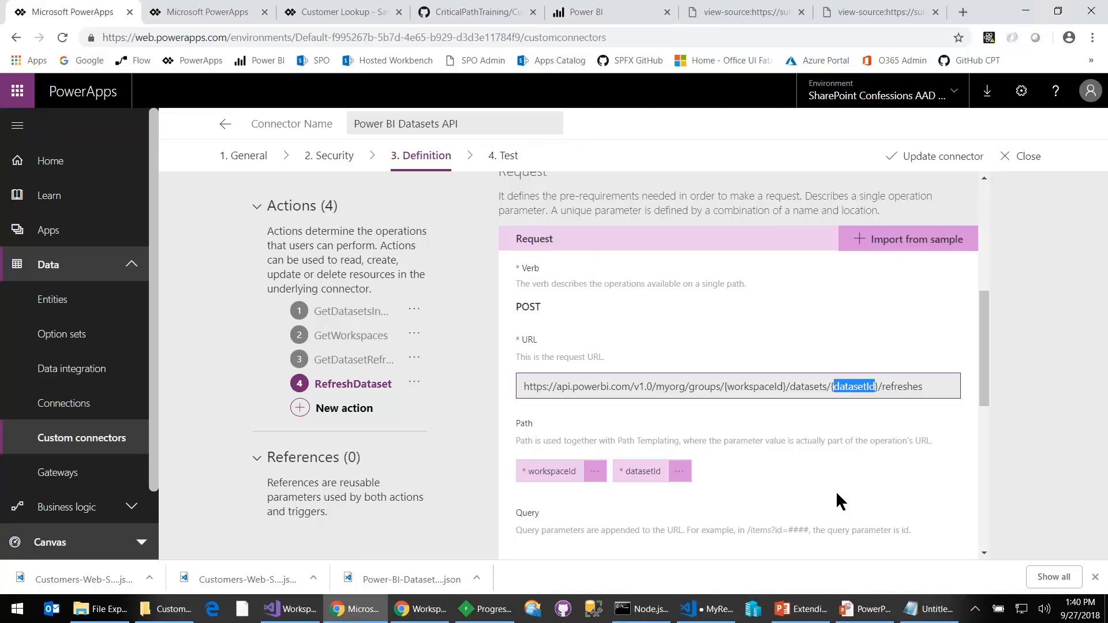
{"action": "left_click", "coordinate": [364, 360]}
{"action": "scroll", "coordinate": [675, 415], "scroll_direction": "down", "scroll_amount": 5}
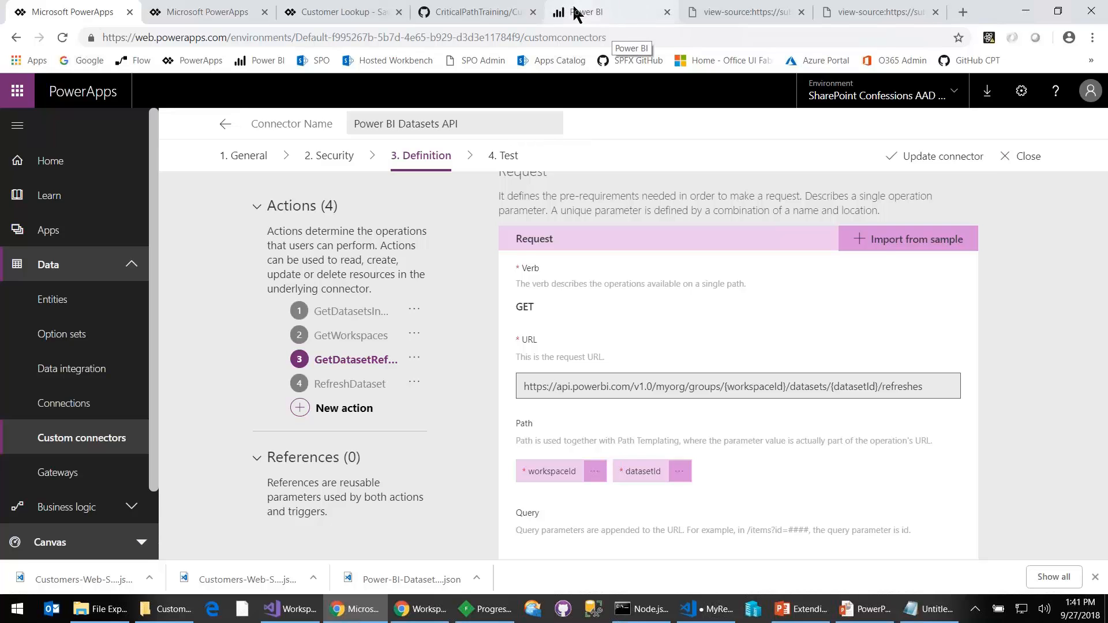
- Leave the Customer Lookup app and open the PBI Dataset Manger app for editing from the PowerApps apps list
{"action": "left_click", "coordinate": [315, 17]}
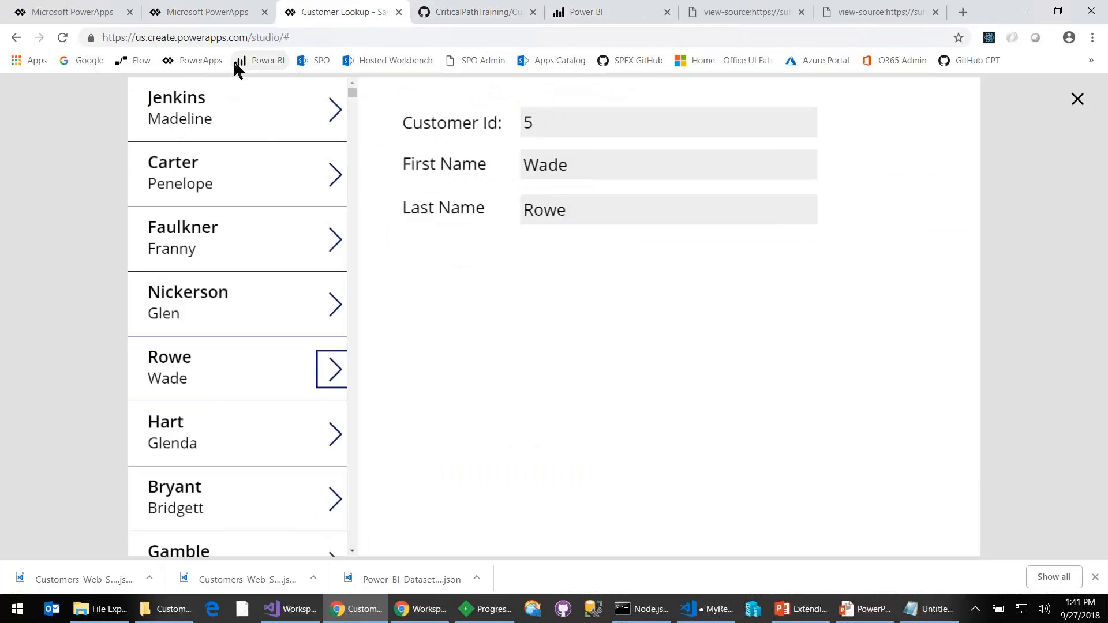
{"action": "left_click", "coordinate": [198, 61]}
{"action": "left_click", "coordinate": [618, 121]}
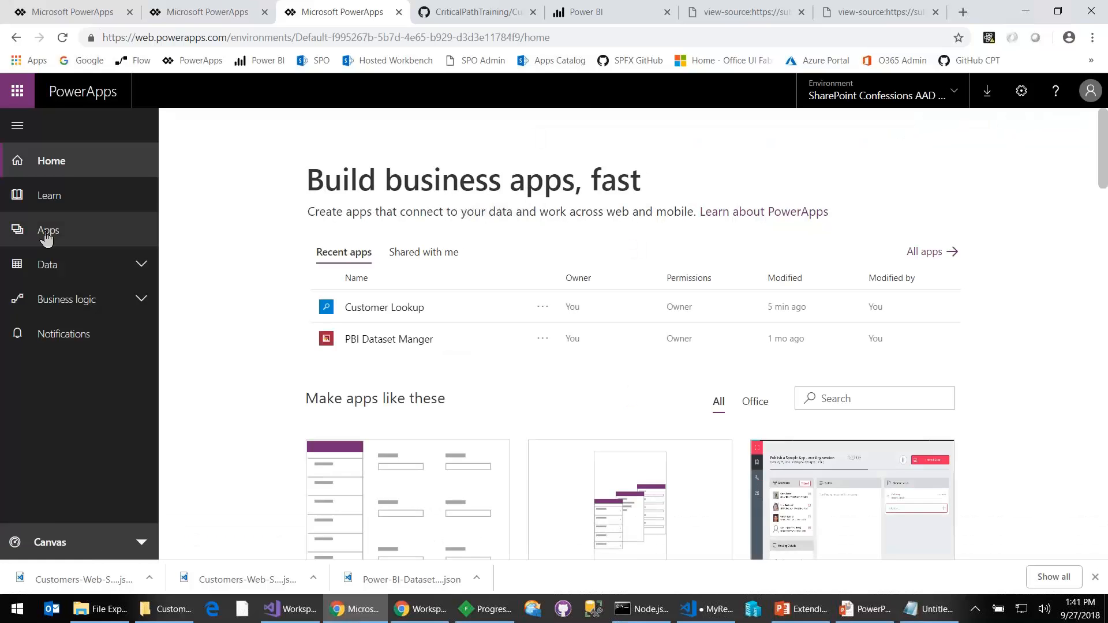
{"action": "left_click", "coordinate": [46, 232]}
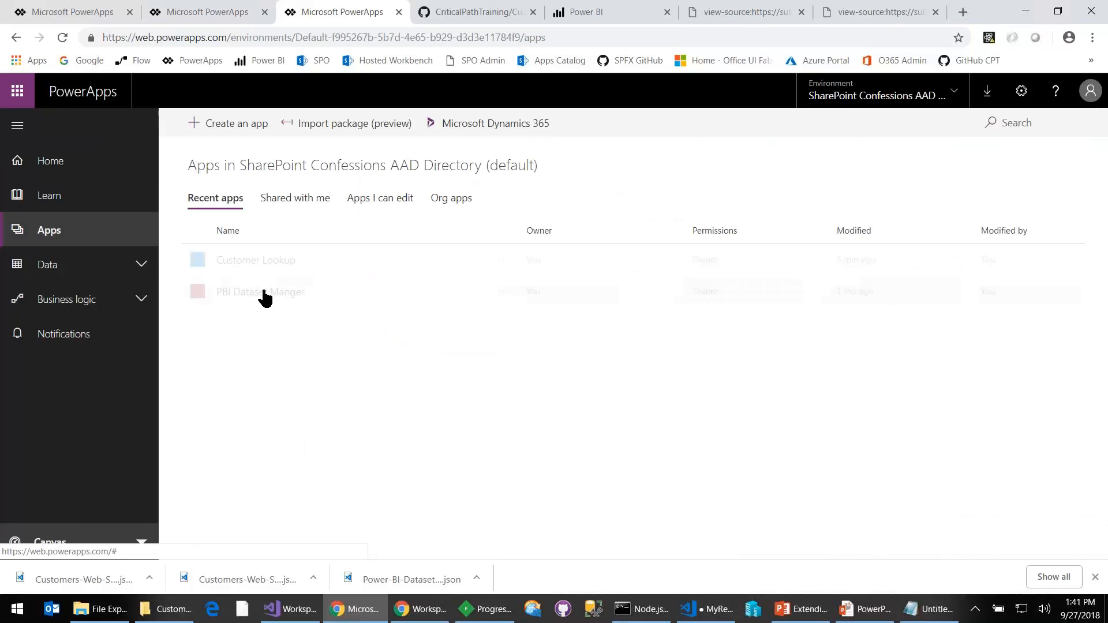
{"action": "left_click", "coordinate": [505, 296]}
{"action": "left_click", "coordinate": [525, 345]}
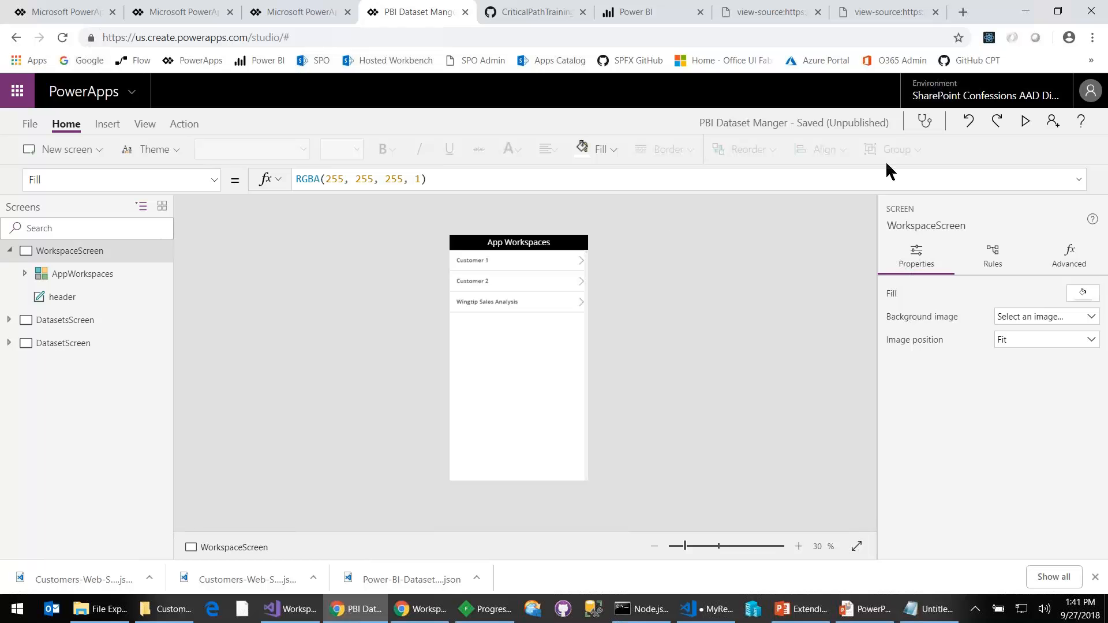
- Preview the app, open the Wingtip Sales Analysis dataset in the workspace of the same name, and refresh it
{"action": "left_click", "coordinate": [1024, 121]}
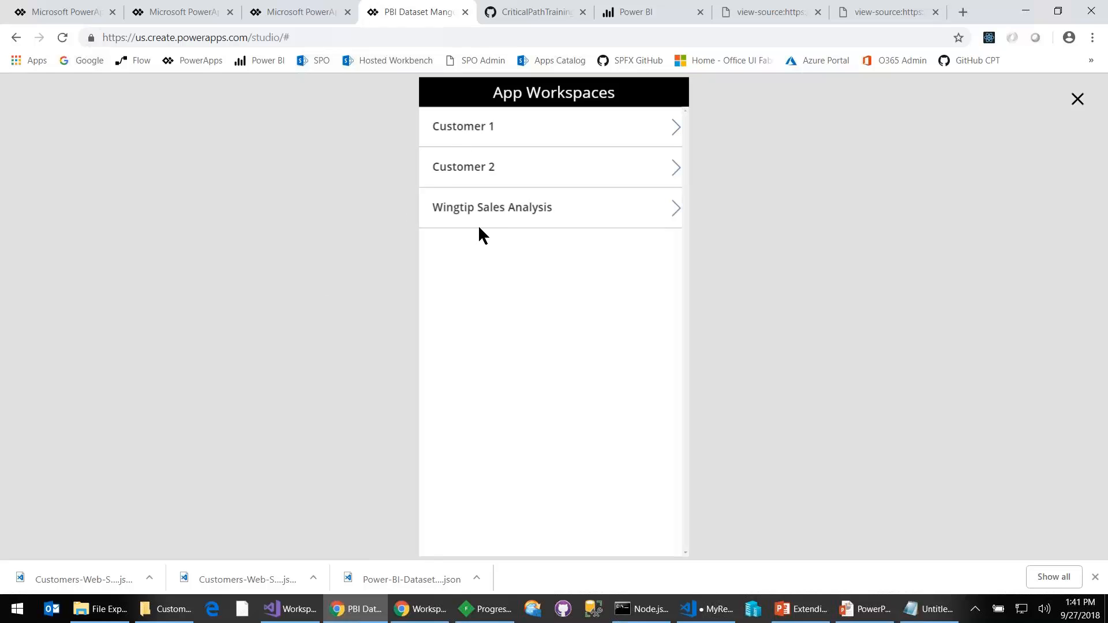
{"action": "left_click", "coordinate": [675, 208]}
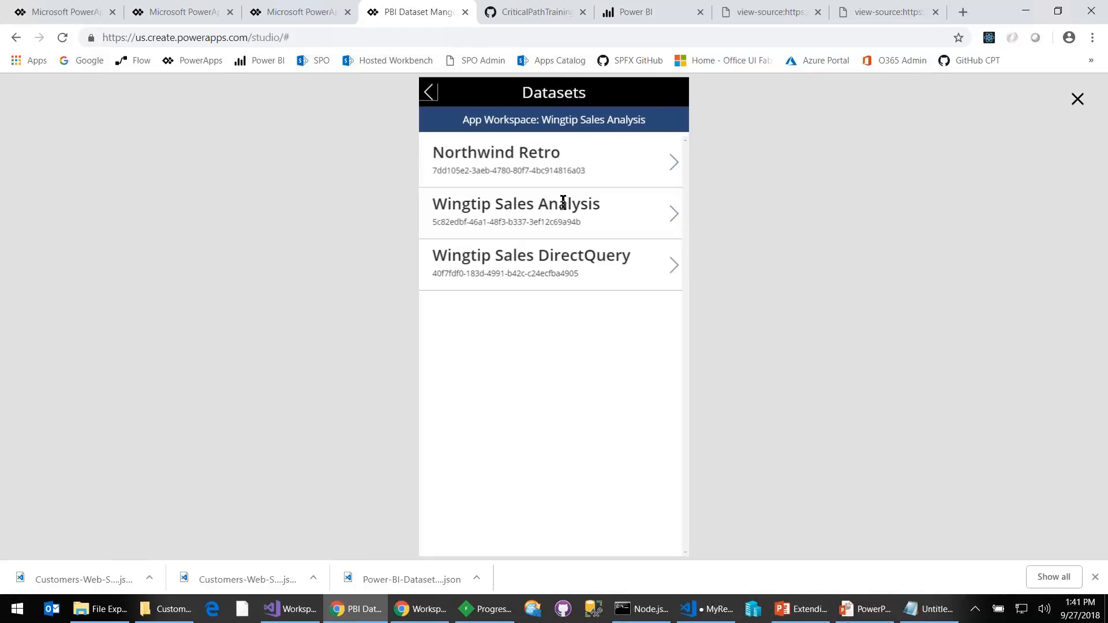
{"action": "left_click", "coordinate": [674, 216]}
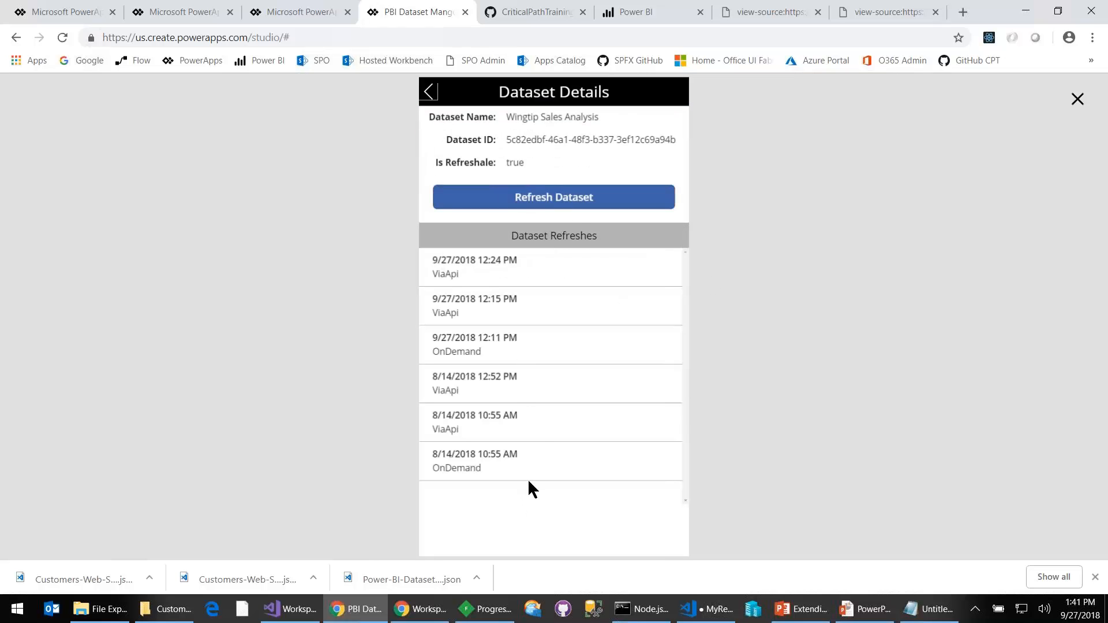
{"action": "left_click", "coordinate": [571, 205]}
- Bring up the custom connectors list in the PowerApps browser tab from which the app was opened
{"action": "left_click", "coordinate": [154, 11]}
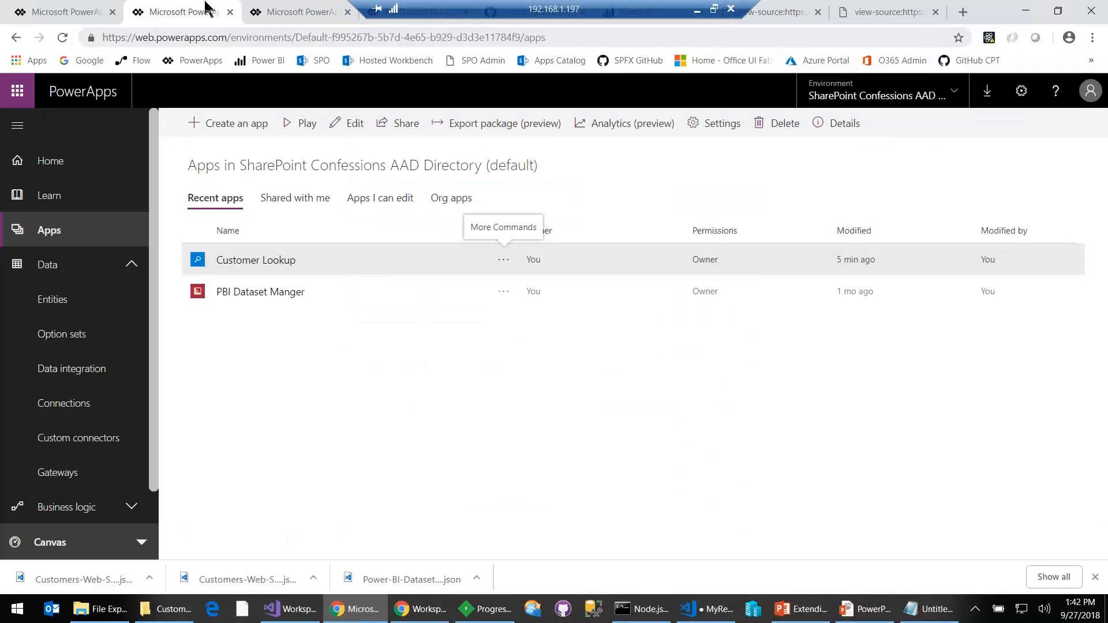
{"action": "left_click", "coordinate": [280, 12]}
{"action": "left_click", "coordinate": [150, 18]}
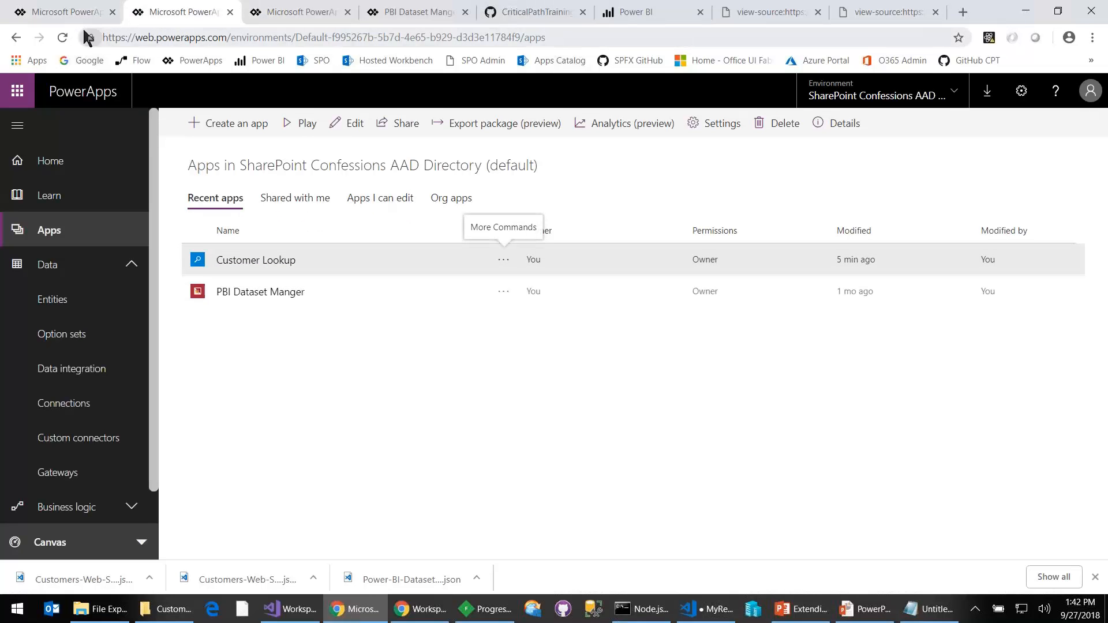
{"action": "left_click", "coordinate": [401, 13]}
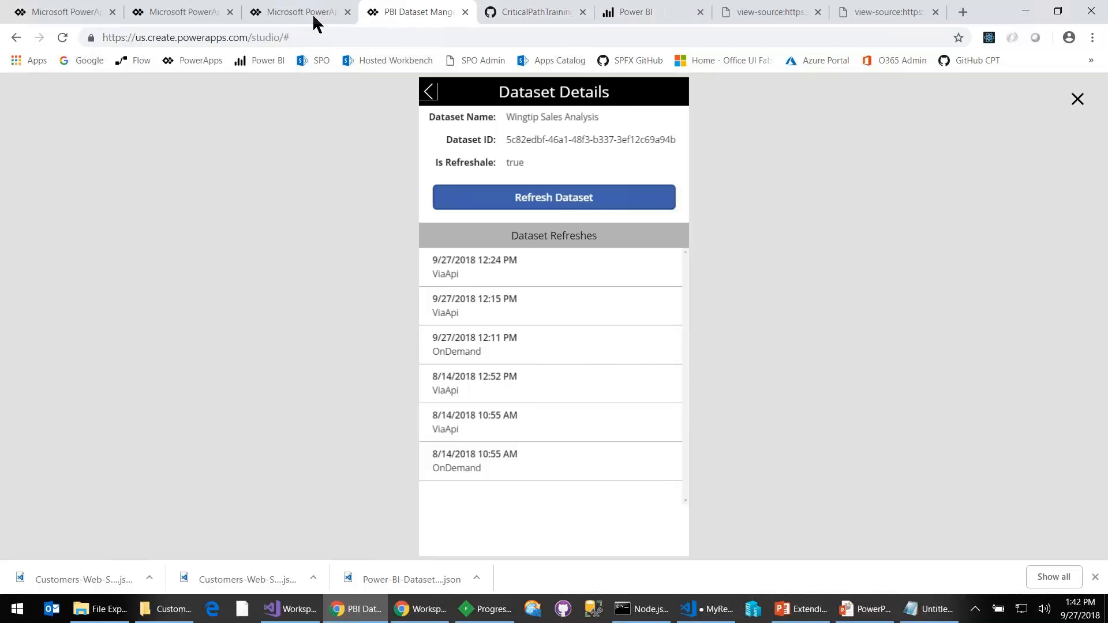
{"action": "left_click", "coordinate": [288, 20]}
{"action": "left_click", "coordinate": [64, 267]}
{"action": "left_click", "coordinate": [114, 450]}
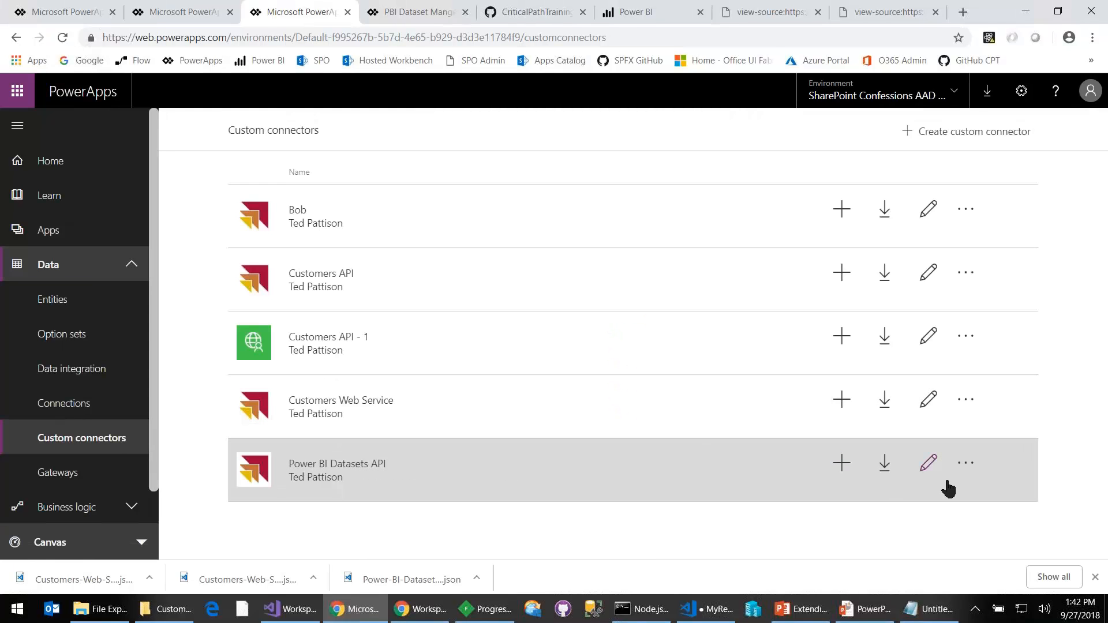
- Open the Power BI Datasets API connector for editing and examine the RefreshDataset action's verb, URL and path parameters
{"action": "left_click", "coordinate": [928, 463]}
{"action": "scroll", "coordinate": [745, 313], "scroll_direction": "down", "scroll_amount": 3}
{"action": "scroll", "coordinate": [745, 360], "scroll_direction": "down", "scroll_amount": 1}
{"action": "scroll", "coordinate": [745, 360], "scroll_direction": "up", "scroll_amount": 2}
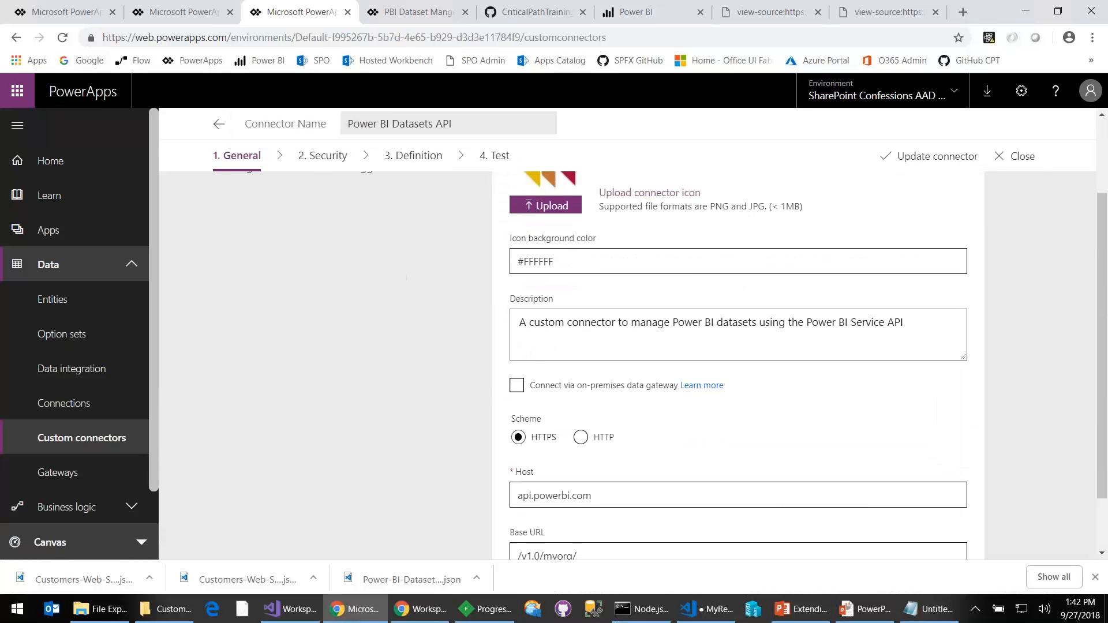
{"action": "left_click", "coordinate": [413, 157]}
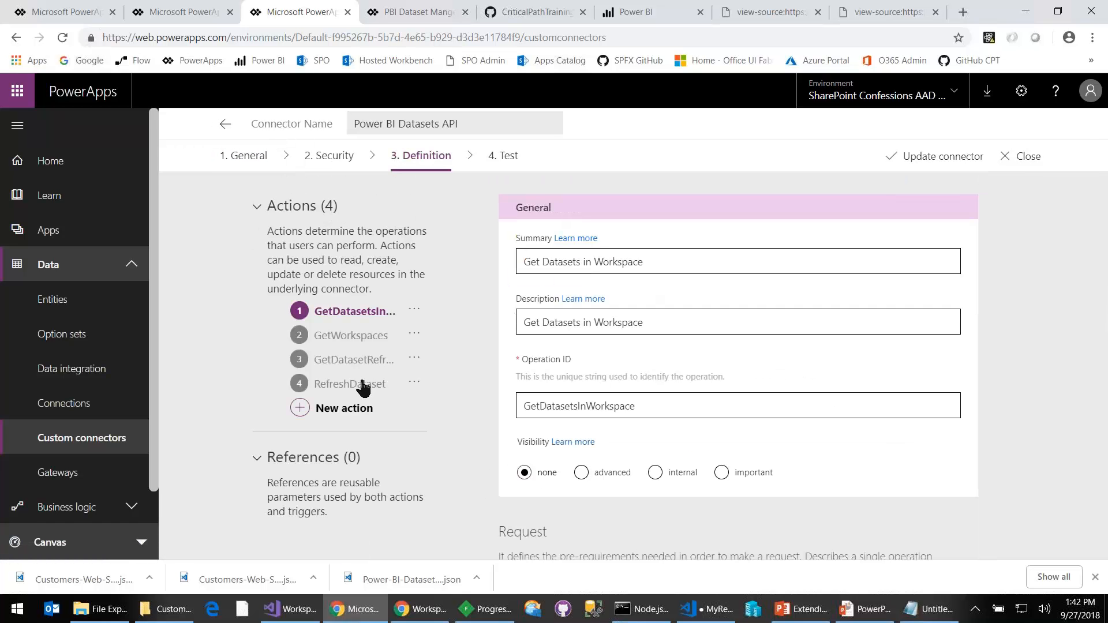
{"action": "left_click", "coordinate": [353, 385]}
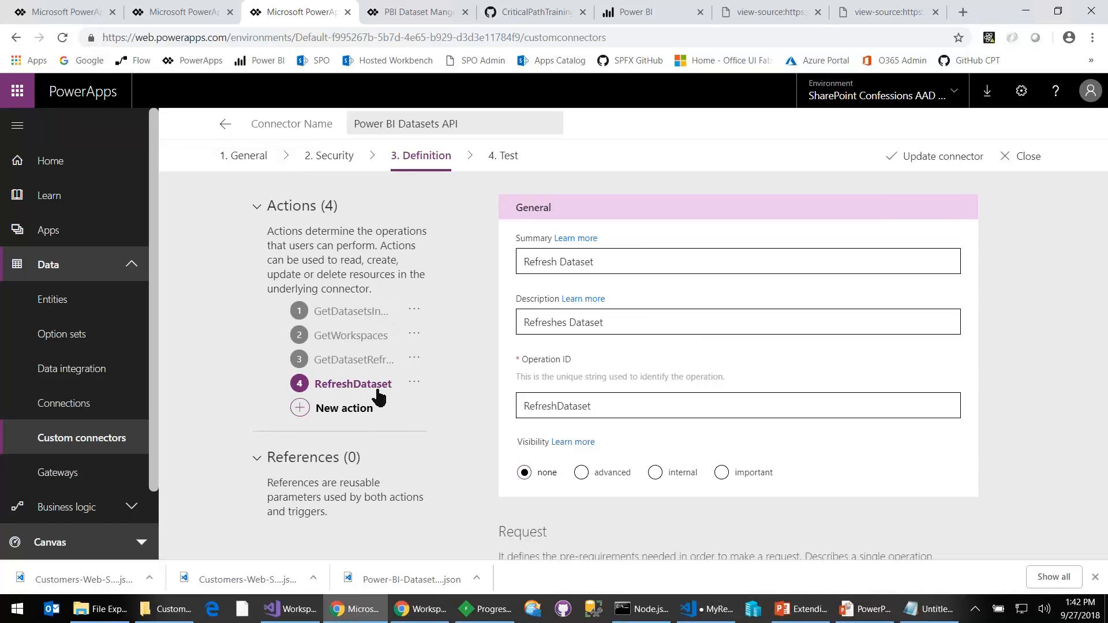
{"action": "scroll", "coordinate": [653, 427], "scroll_direction": "down", "scroll_amount": 5}
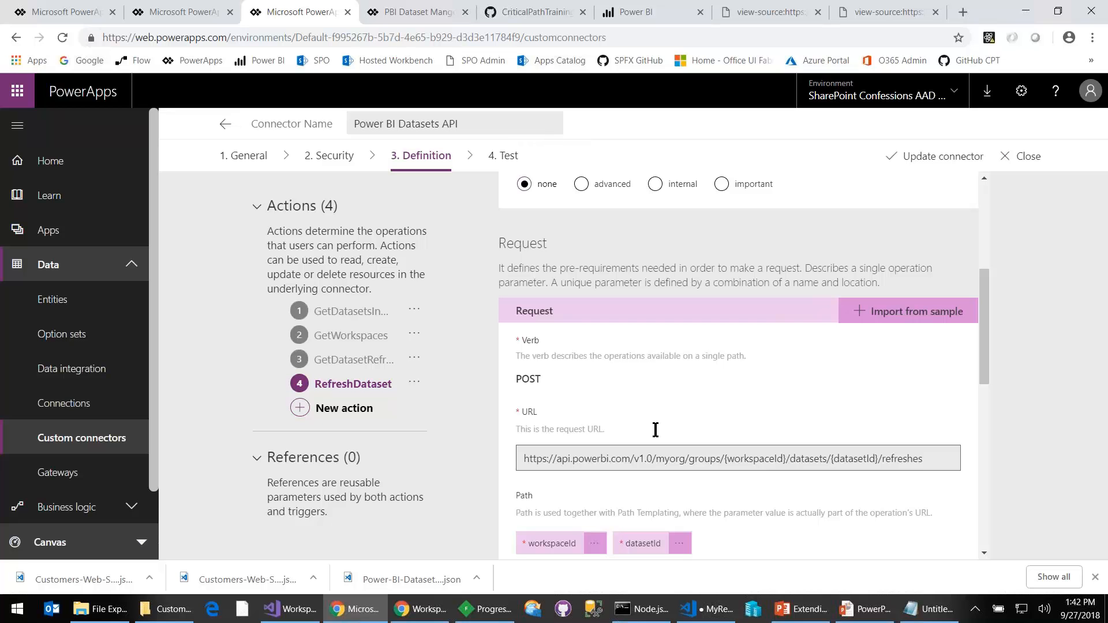
{"action": "double_click", "coordinate": [519, 378]}
{"action": "scroll", "coordinate": [902, 460], "scroll_direction": "down", "scroll_amount": 1}
{"action": "scroll", "coordinate": [803, 389], "scroll_direction": "down", "scroll_amount": 2}
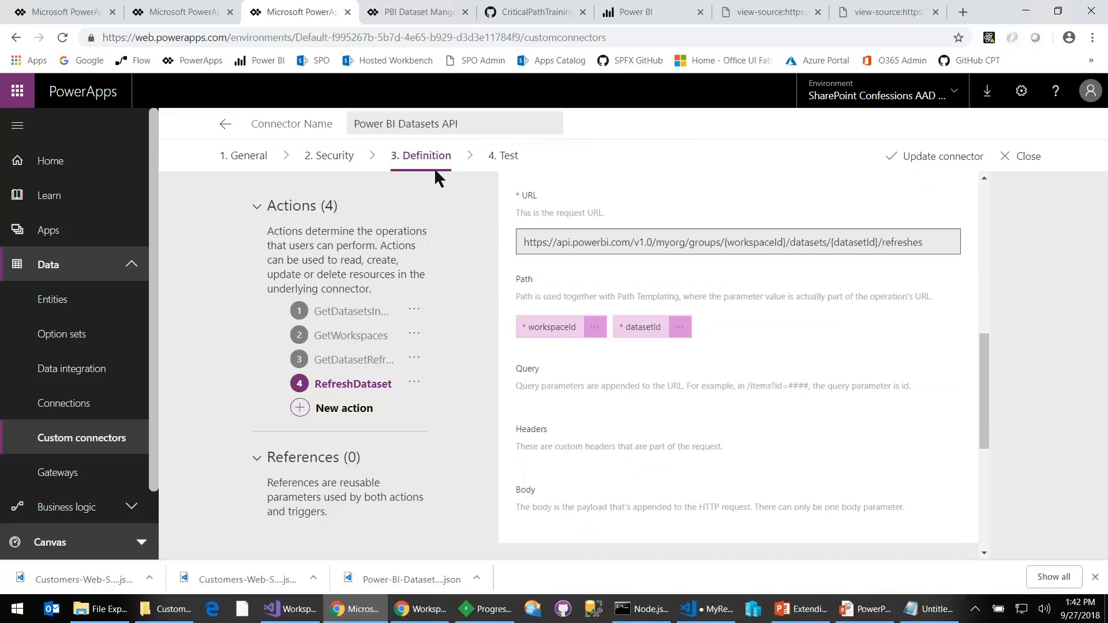
- Return to the PBI Dataset Manger preview and refresh the Wingtip Sales Analysis dataset again
{"action": "left_click", "coordinate": [60, 11]}
{"action": "left_click", "coordinate": [165, 16]}
{"action": "left_click", "coordinate": [291, 13]}
{"action": "left_click", "coordinate": [372, 14]}
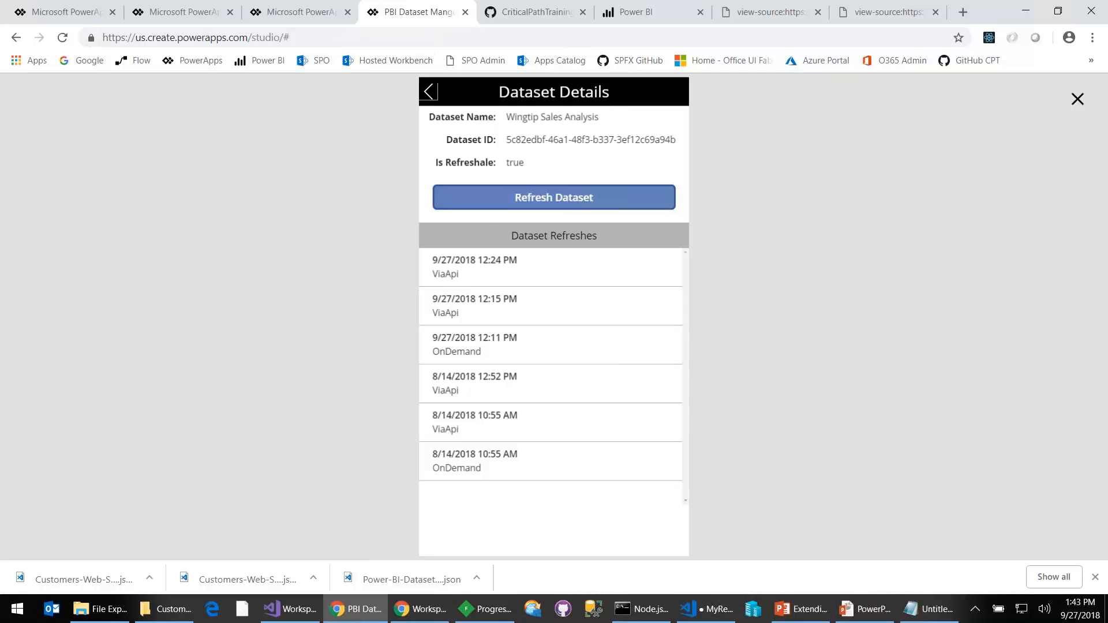
{"action": "left_click", "coordinate": [559, 208]}
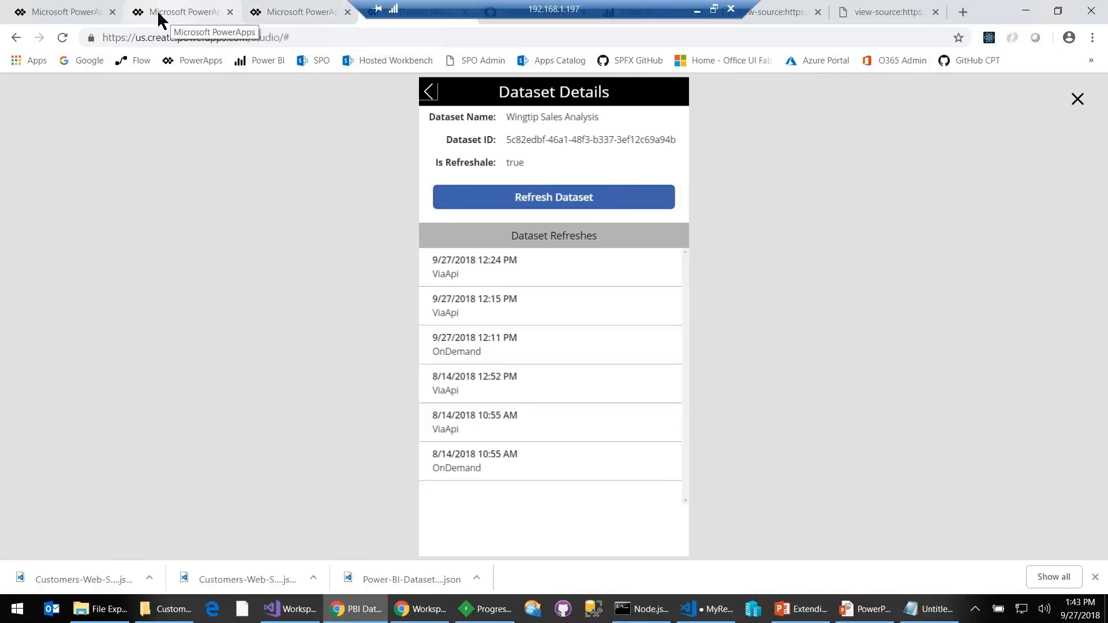
- Switch back to the Power BI Datasets API connector and review its security settings
{"action": "left_click", "coordinate": [335, 23]}
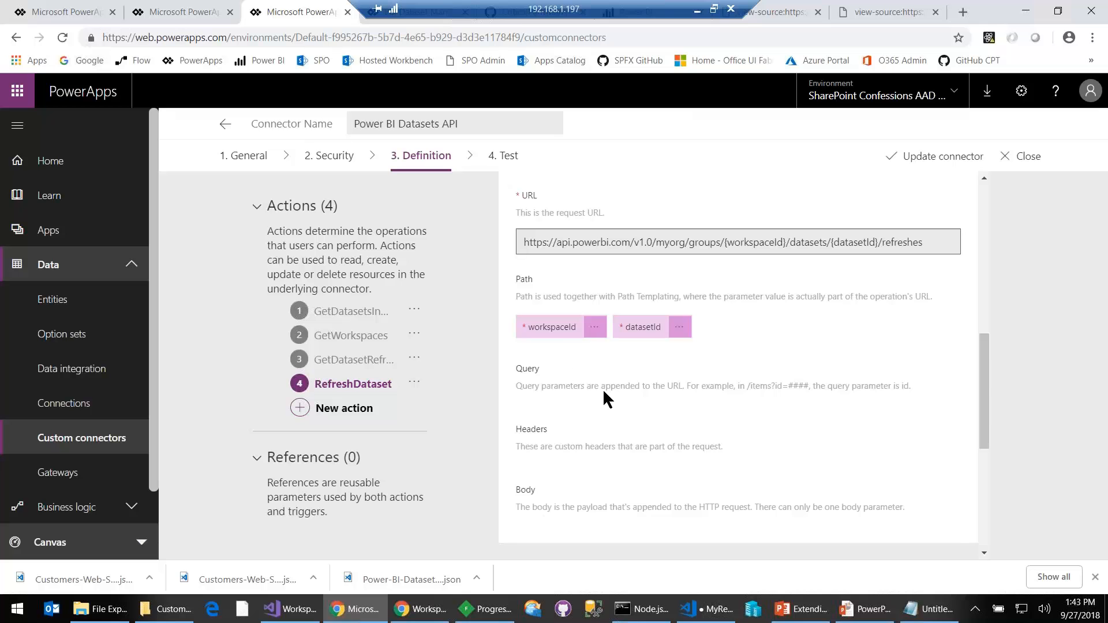
{"action": "left_click", "coordinate": [328, 156]}
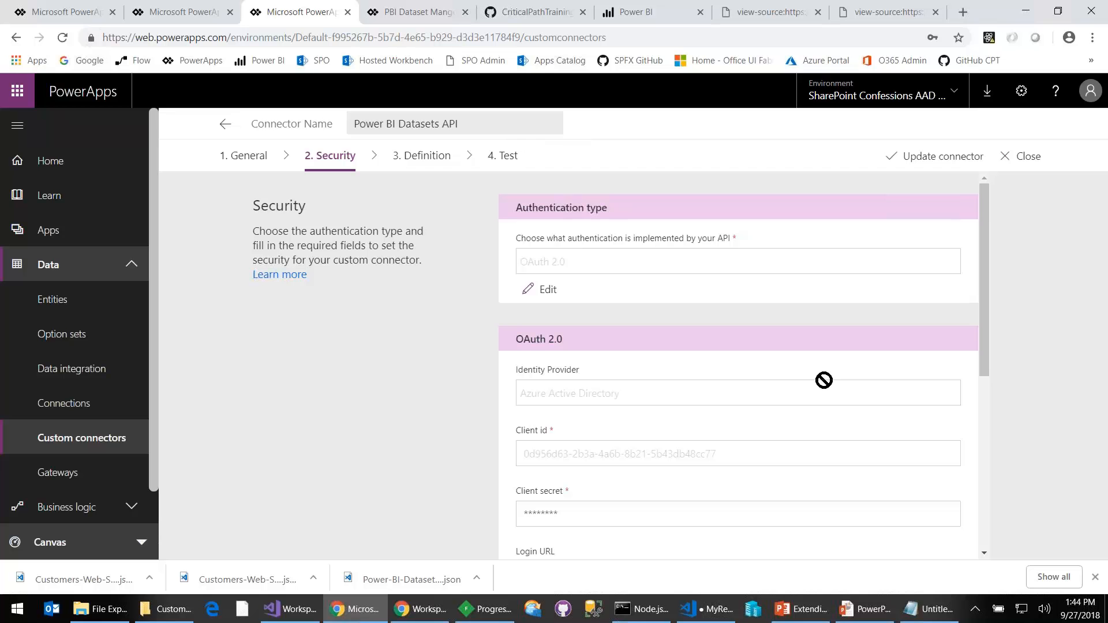
- Close the Power BI Datasets API connector in the first tab and start a custom connector from blank named Mary
{"action": "left_click", "coordinate": [65, 16]}
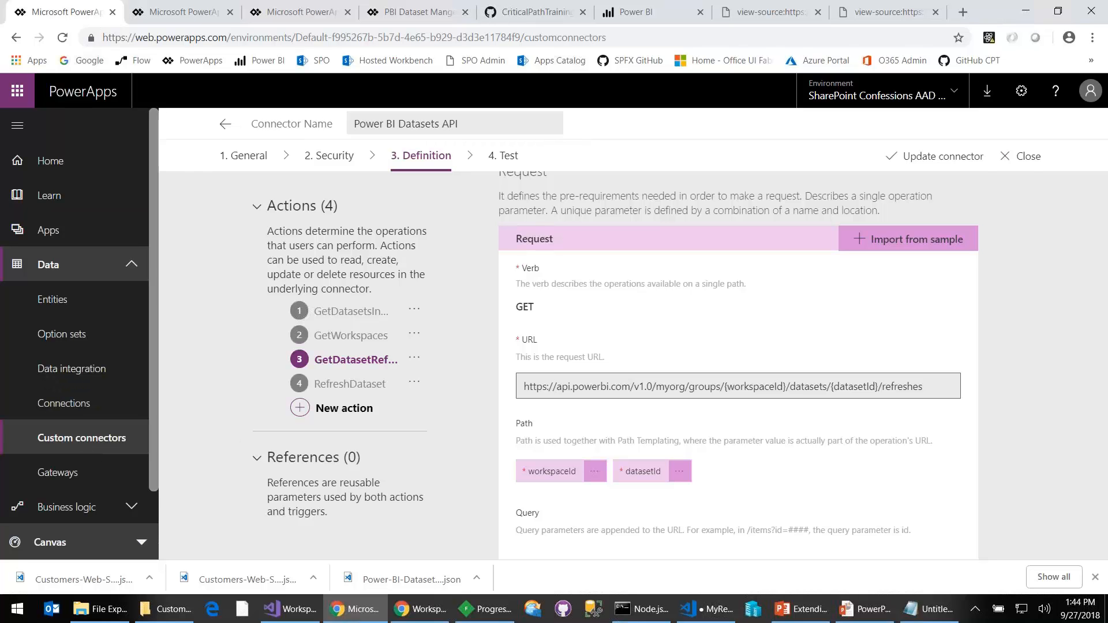
{"action": "left_click", "coordinate": [1024, 156]}
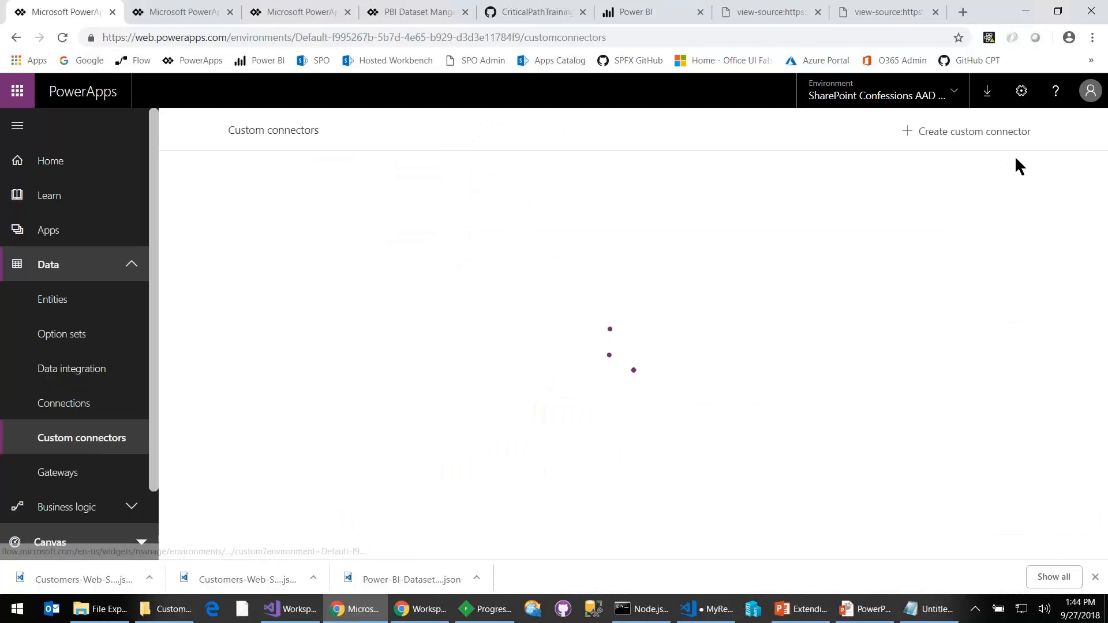
{"action": "left_click", "coordinate": [945, 141]}
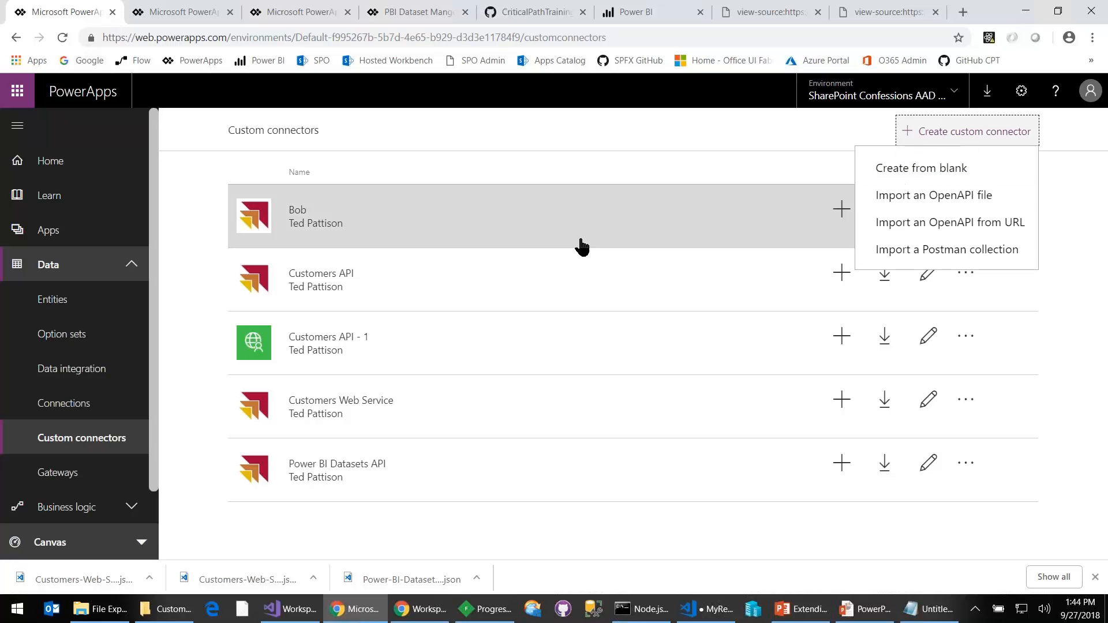
{"action": "left_click", "coordinate": [922, 168]}
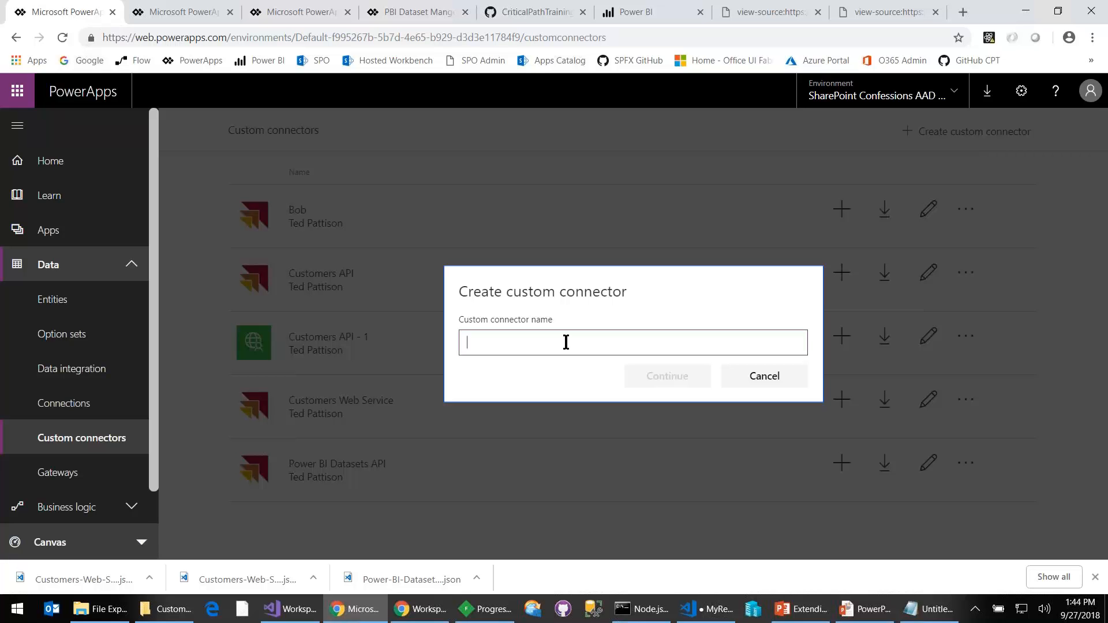
{"action": "type", "text": "Mary"}
{"action": "left_click", "coordinate": [674, 384]}
{"action": "scroll", "coordinate": [646, 363], "scroll_direction": "down", "scroll_amount": 1}
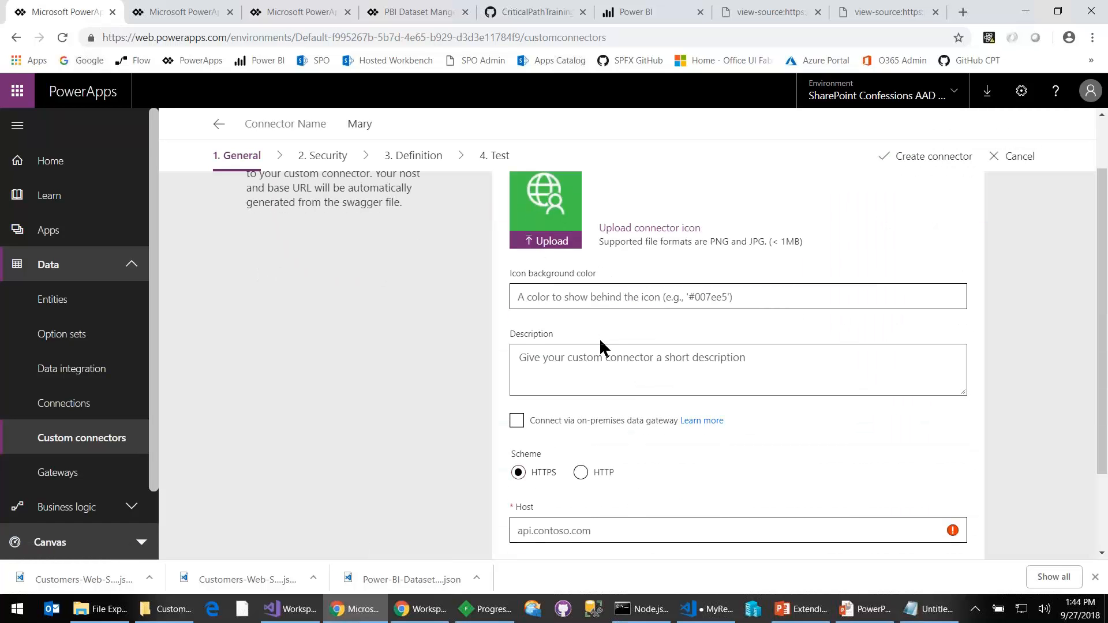
- Fill in the Mary connector's general details with the description xxx and the host api.mystuff.com
{"action": "scroll", "coordinate": [594, 361], "scroll_direction": "up", "scroll_amount": 1}
{"action": "scroll", "coordinate": [595, 361], "scroll_direction": "down", "scroll_amount": 1}
{"action": "left_click", "coordinate": [574, 379]}
{"action": "type", "text": "xxx"}
{"action": "left_click", "coordinate": [579, 531]}
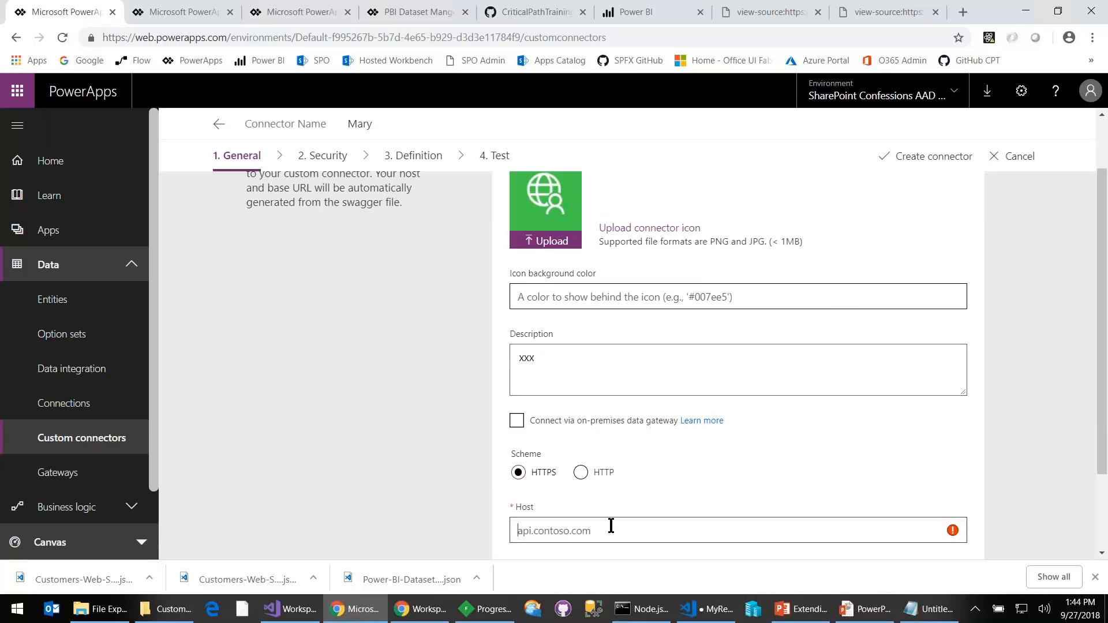
{"action": "type", "text": "api.mystuff.com"}
{"action": "scroll", "coordinate": [616, 525], "scroll_direction": "down", "scroll_amount": 3}
- Continue to the connector's security settings and set its authentication type to OAuth 2.0
{"action": "left_click", "coordinate": [940, 540]}
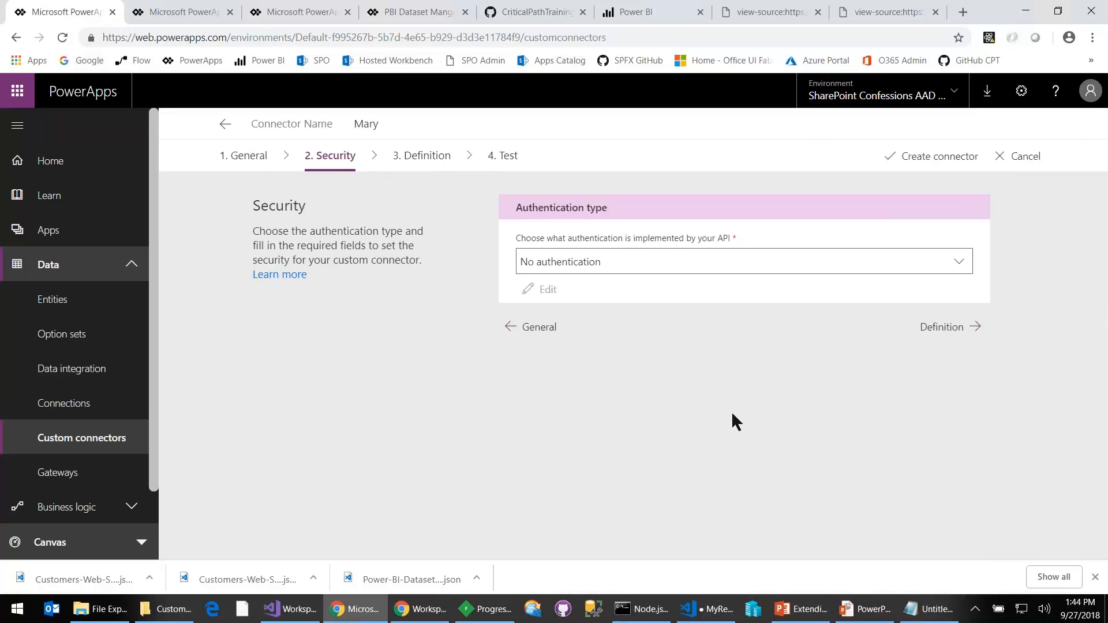
{"action": "left_click", "coordinate": [725, 262]}
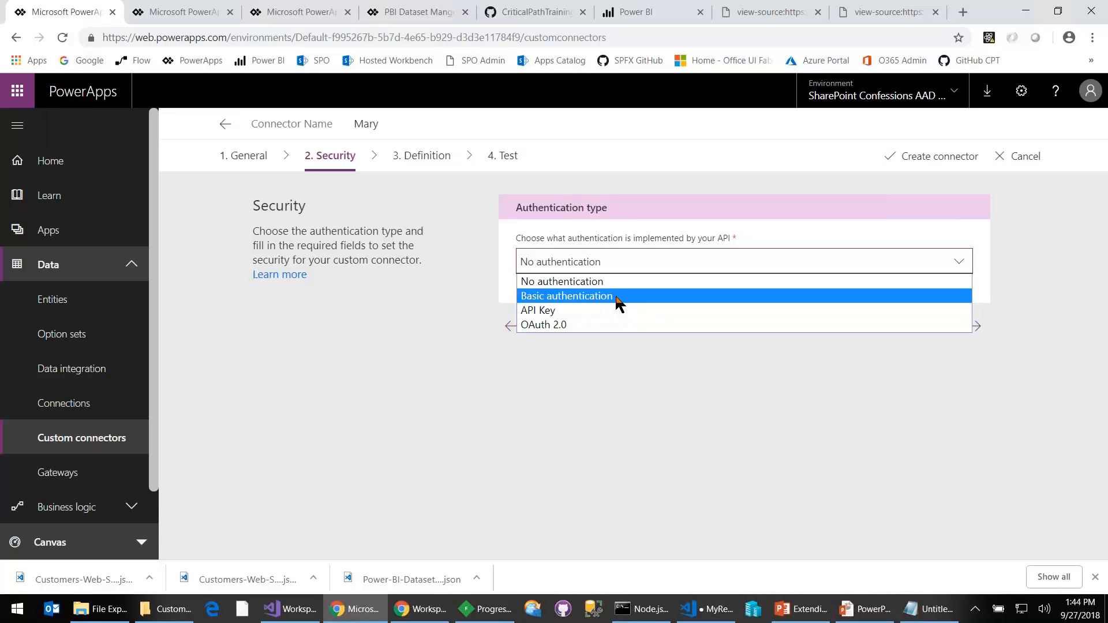
{"action": "left_click", "coordinate": [571, 326]}
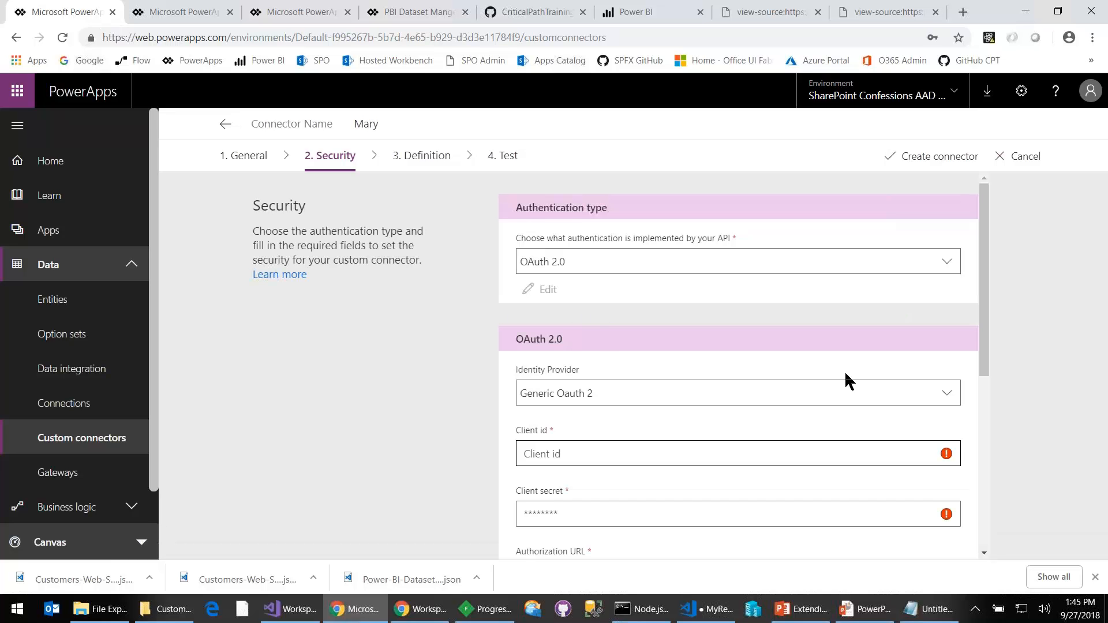
- Look through the OAuth 2.0 fields and identity provider options, and compare them with the Power BI Datasets API connector's security settings
{"action": "scroll", "coordinate": [737, 359], "scroll_direction": "down", "scroll_amount": 1}
{"action": "scroll", "coordinate": [736, 358], "scroll_direction": "up", "scroll_amount": 1}
{"action": "left_click", "coordinate": [714, 401]}
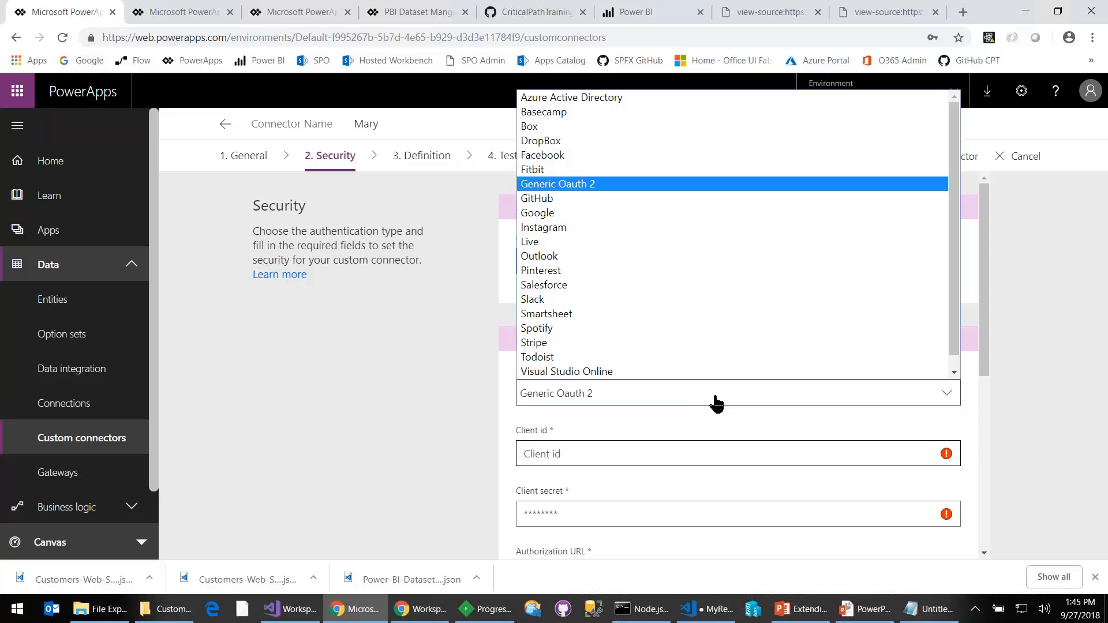
{"action": "left_click", "coordinate": [406, 382]}
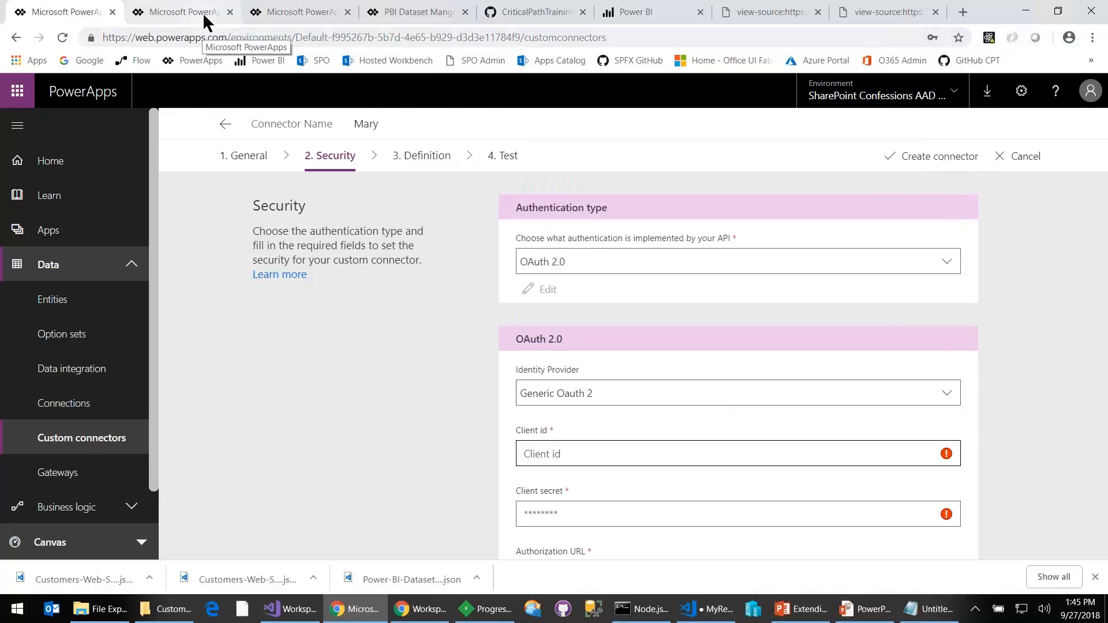
{"action": "left_click", "coordinate": [276, 13]}
{"action": "scroll", "coordinate": [616, 339], "scroll_direction": "down", "scroll_amount": 3}
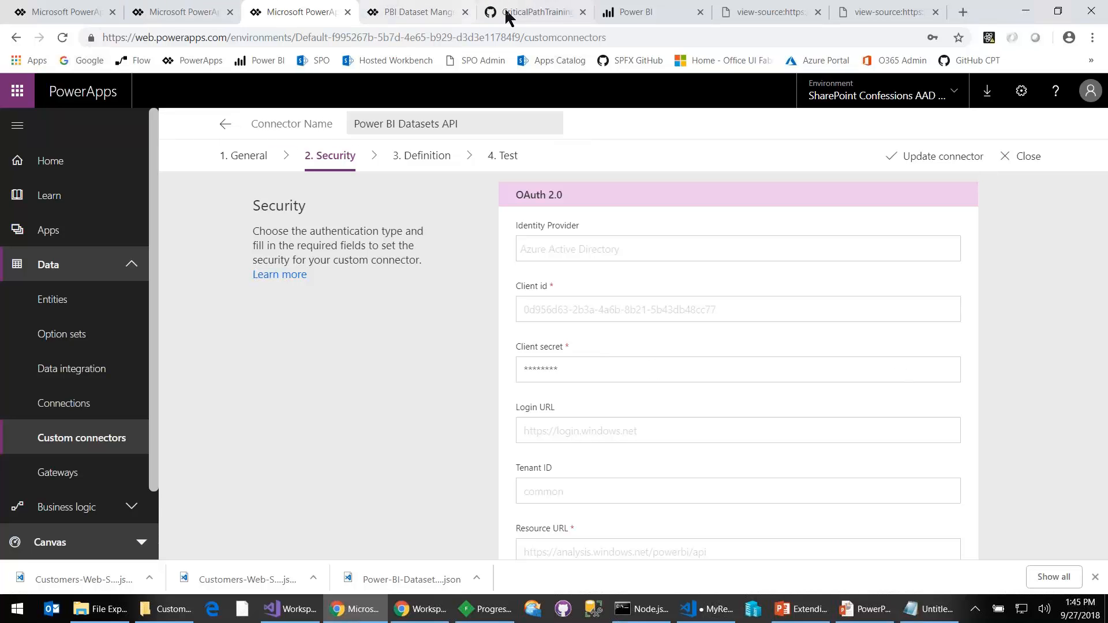
- Load portal.azure.com in the browser tab showing the Power BI datasets and sign in to the Azure portal
{"action": "left_click", "coordinate": [637, 14]}
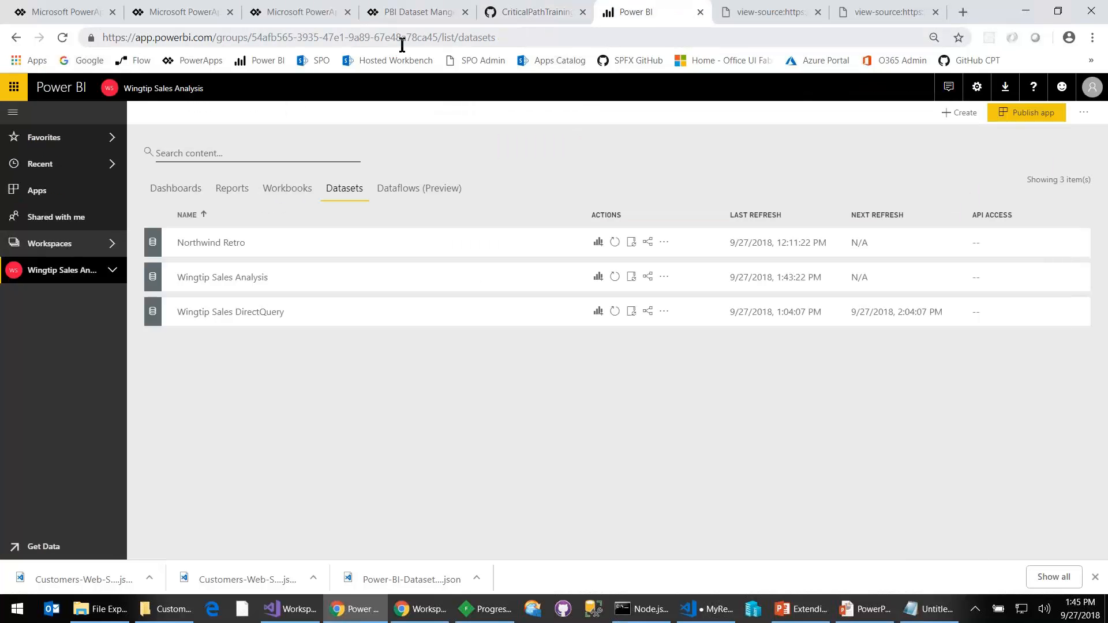
{"action": "type", "text": "a"}
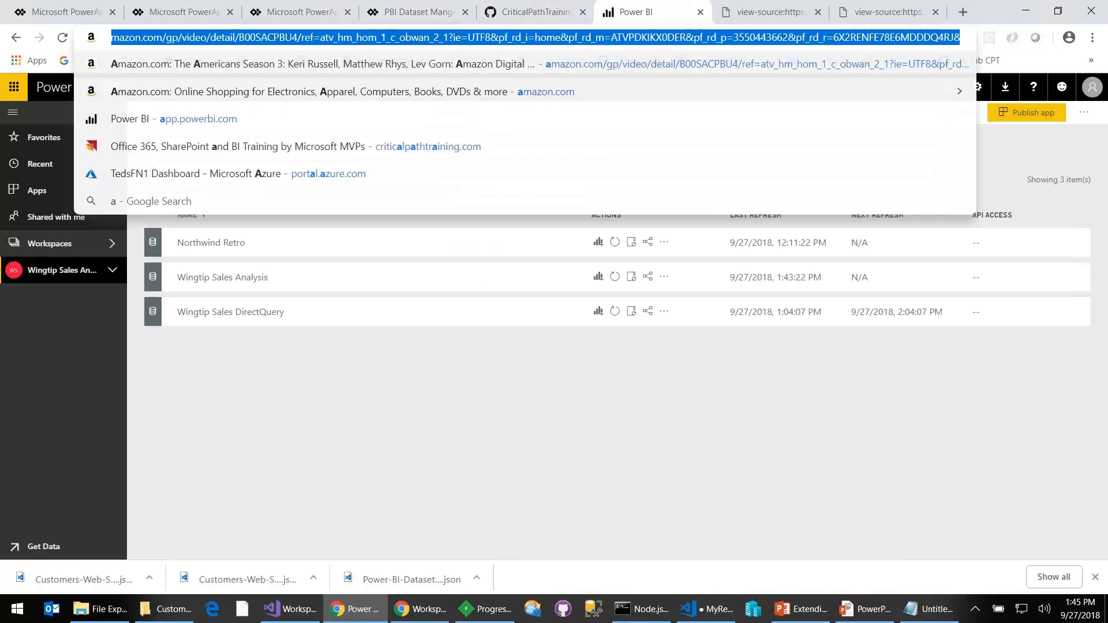
{"action": "type", "text": "portal"}
{"action": "key", "text": "BackSpace"}
{"action": "key", "text": "BackSpace"}
{"action": "key", "text": "BackSpace"}
{"action": "key", "text": "BackSpace"}
{"action": "key", "text": "BackSpace"}
{"action": "key", "text": "BackSpace"}
{"action": "key", "text": "BackSpace"}
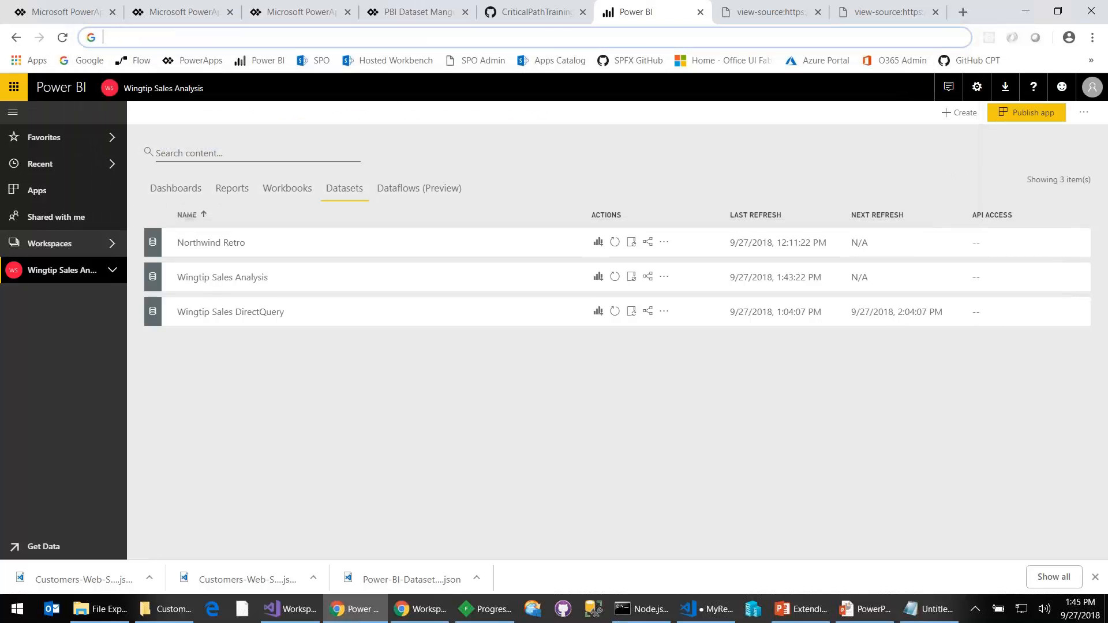
{"action": "type", "text": "azure"}
{"action": "key", "text": "ctrl+a"}
{"action": "type", "text": "portal.azure.com"}
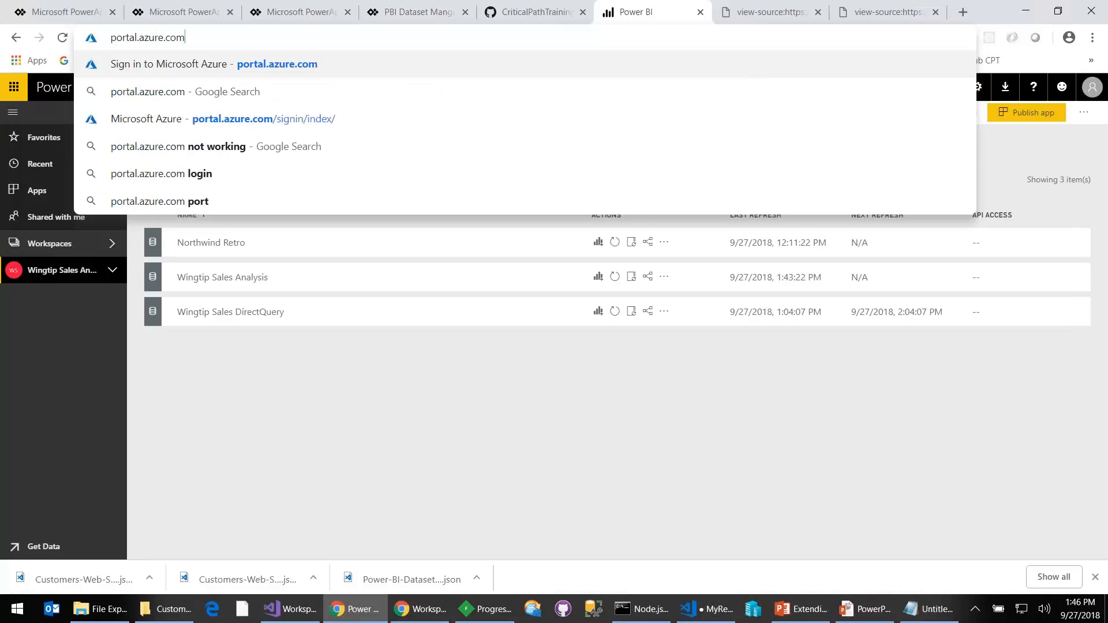
{"action": "key", "text": "Return"}
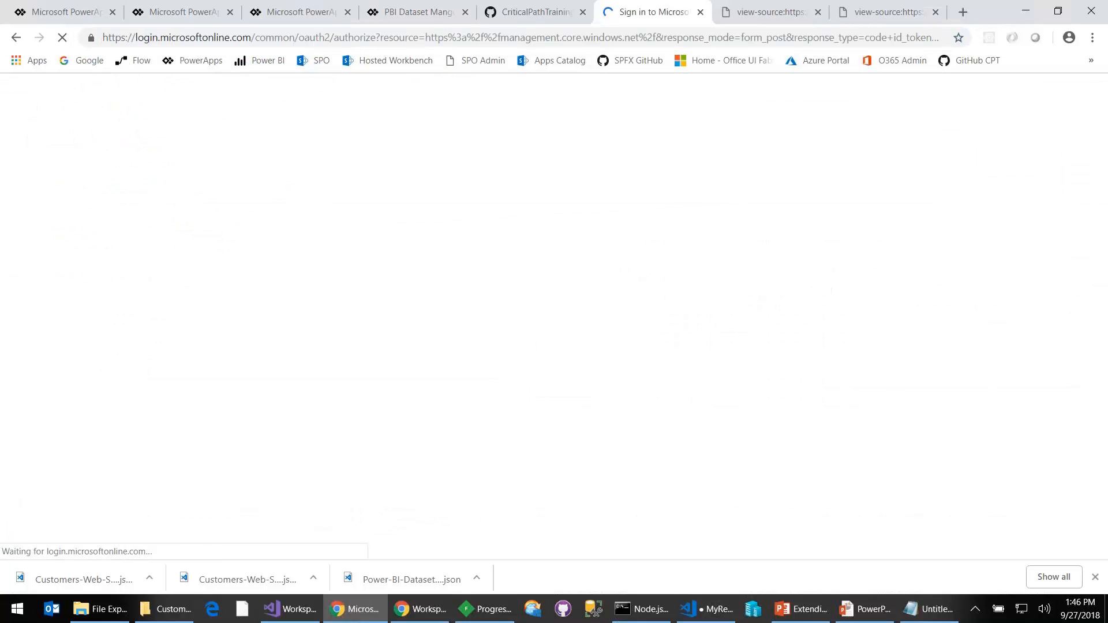
{"action": "left_click", "coordinate": [548, 240]}
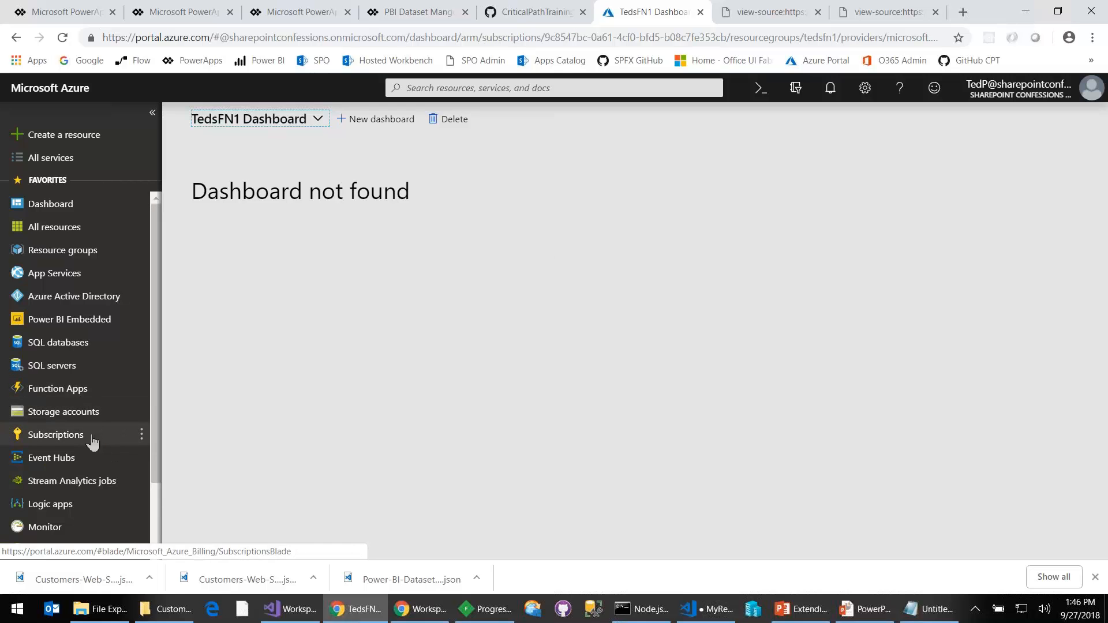
- Open the app registrations in Azure Active Directory and list all apps instead of only owned ones
{"action": "left_click", "coordinate": [92, 296]}
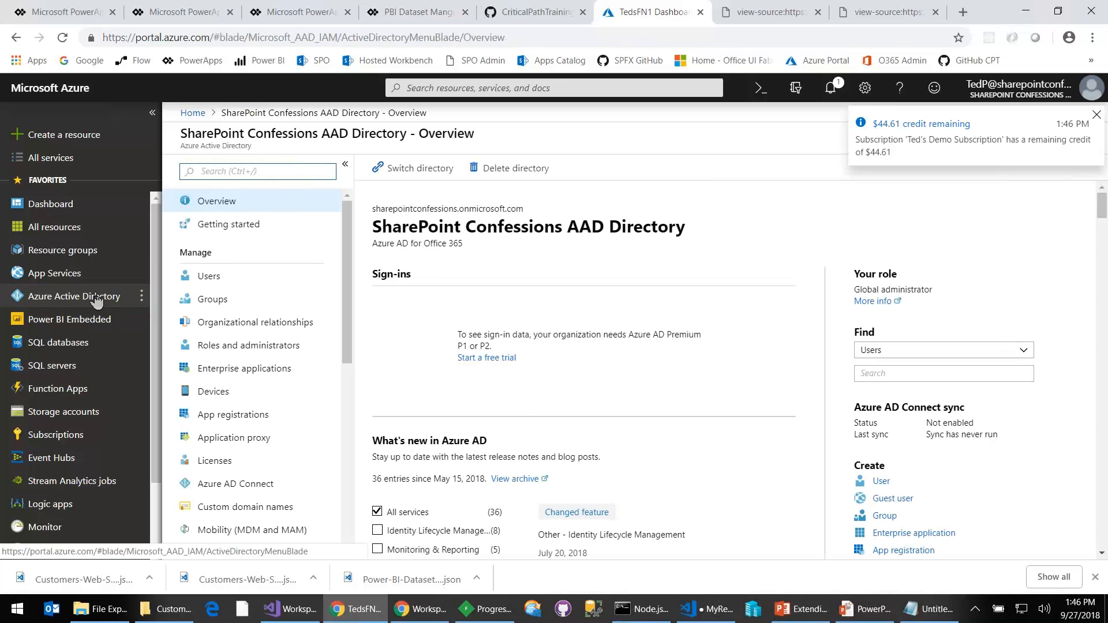
{"action": "left_click", "coordinate": [240, 419]}
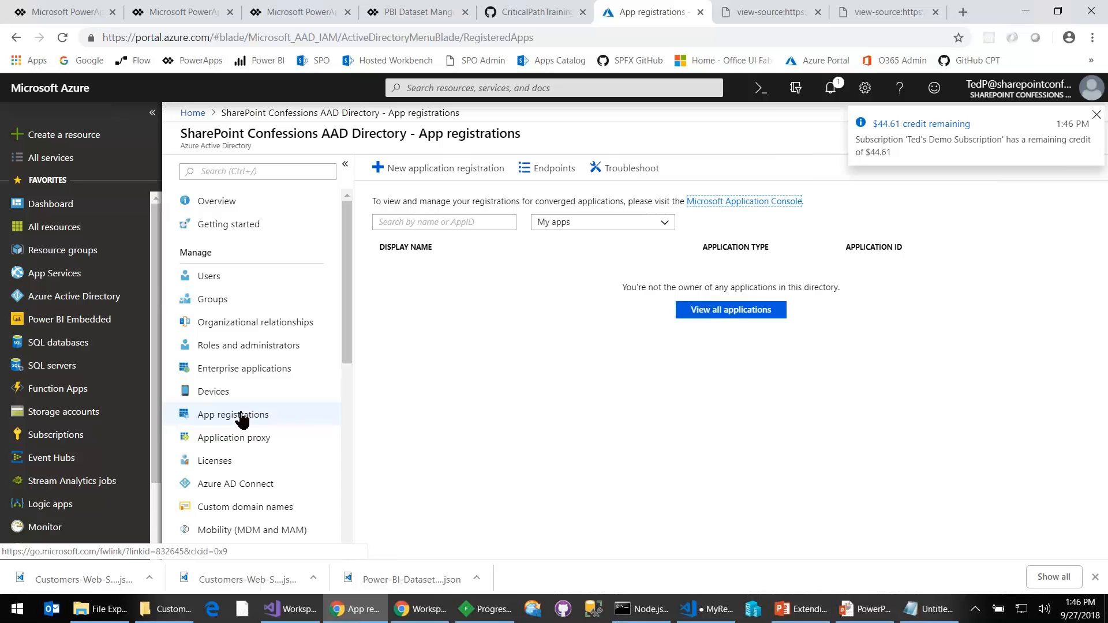
{"action": "left_click", "coordinate": [575, 226]}
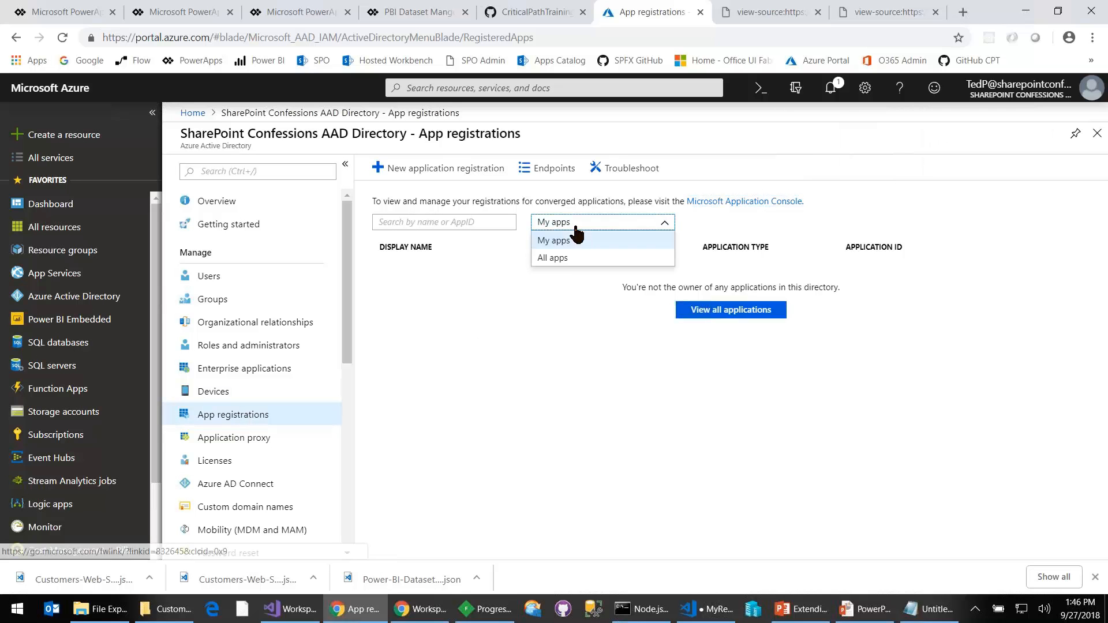
{"action": "left_click", "coordinate": [566, 260]}
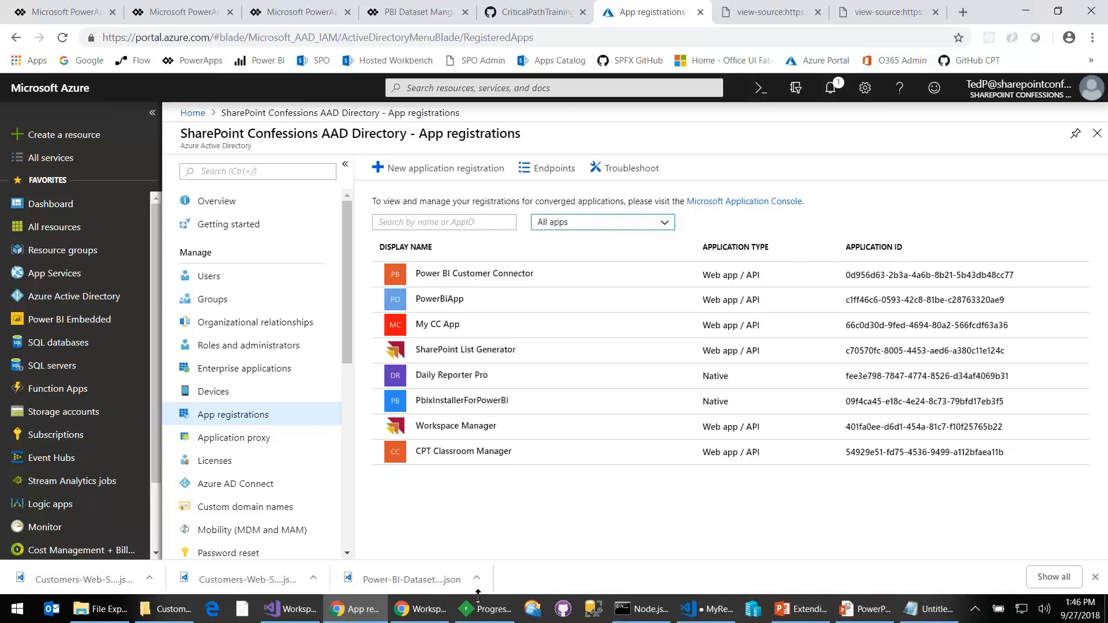
- Switch to Visual Studio and examine the client-id, client-secret and reply-url settings in the WorkspaceManager project's Web.config
{"action": "left_click", "coordinate": [291, 609]}
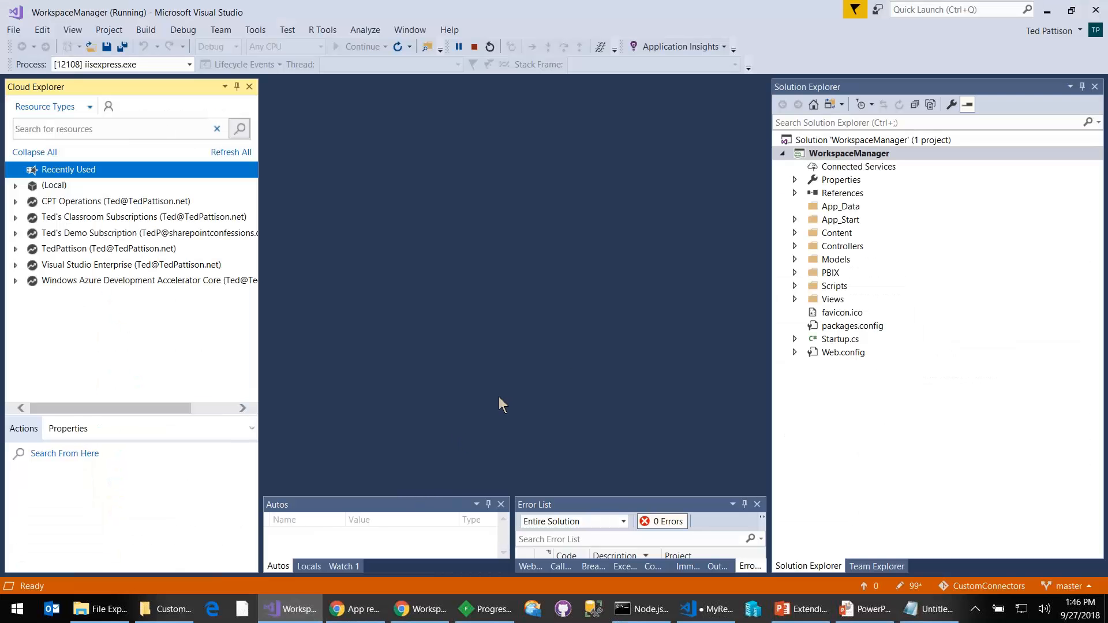
{"action": "left_click", "coordinate": [827, 353]}
{"action": "double_click", "coordinate": [823, 353]}
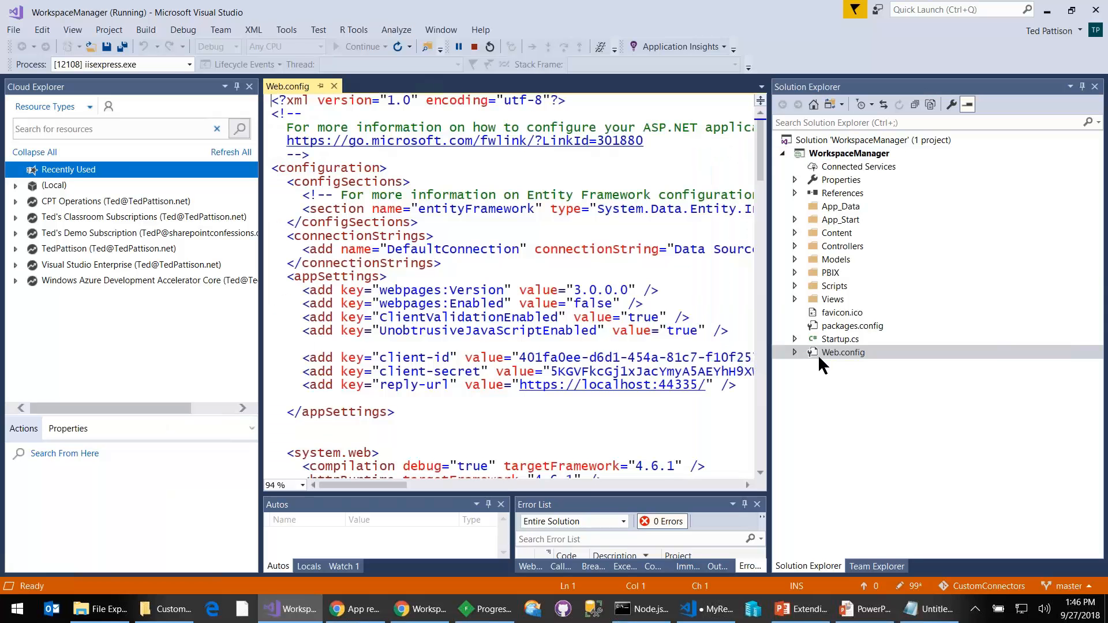
{"action": "double_click", "coordinate": [398, 358]}
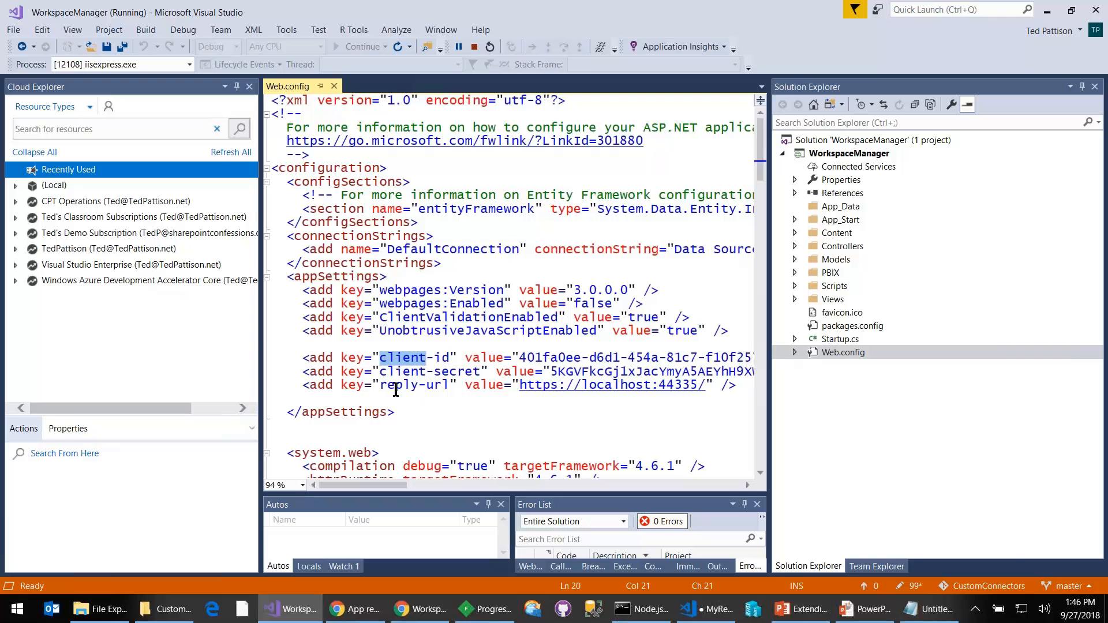
{"action": "double_click", "coordinate": [404, 372]}
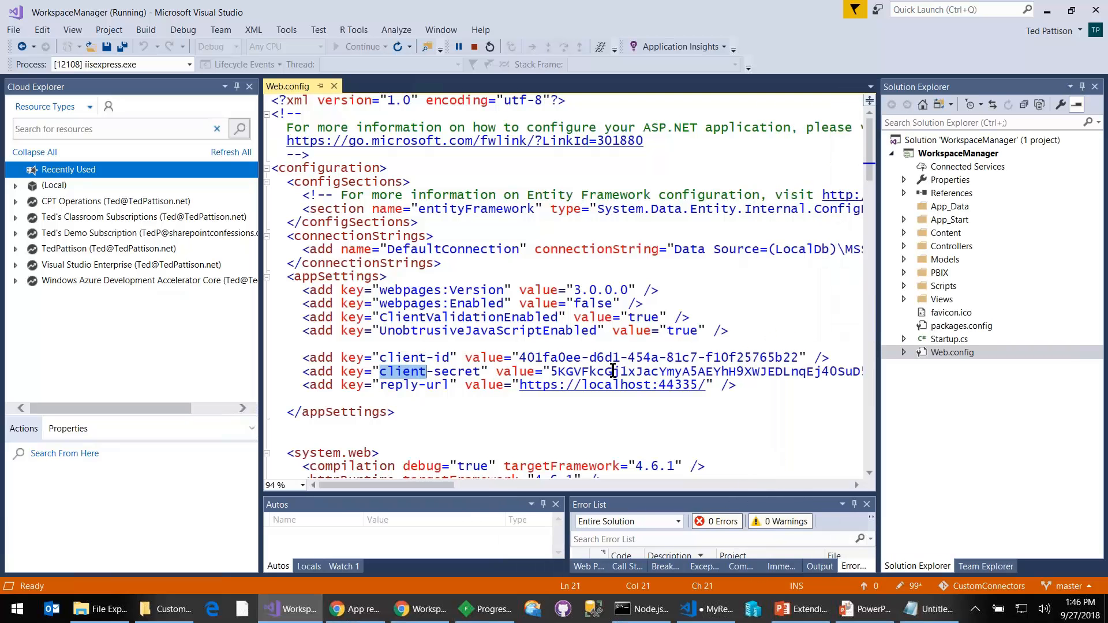
{"action": "double_click", "coordinate": [398, 385]}
{"action": "double_click", "coordinate": [438, 385]}
{"action": "left_click_drag", "start_coordinate": [519, 386], "coordinate": [705, 385]}
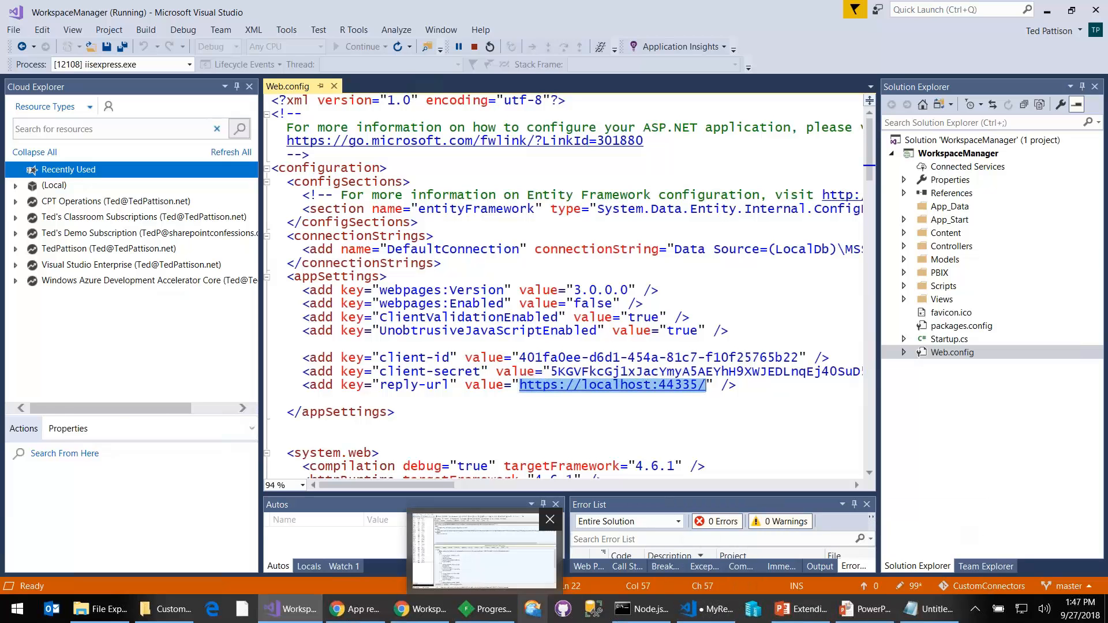
- Return to the Azure portal in Chrome and start a new application registration named My CC App
{"action": "left_click", "coordinate": [370, 616]}
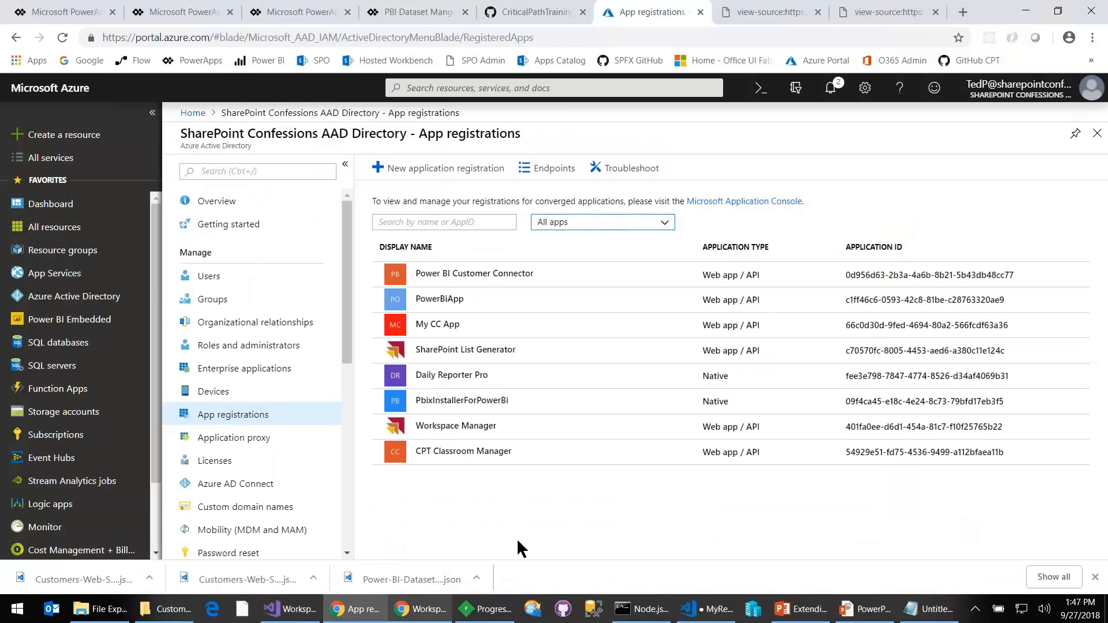
{"action": "left_click", "coordinate": [445, 184]}
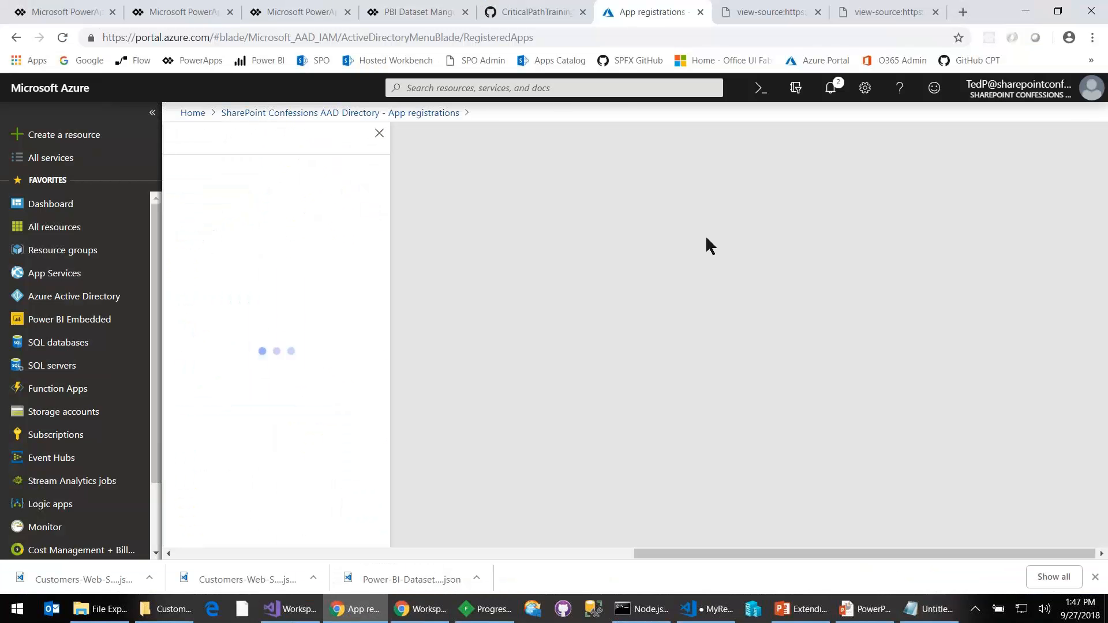
{"action": "type", "text": "My C"}
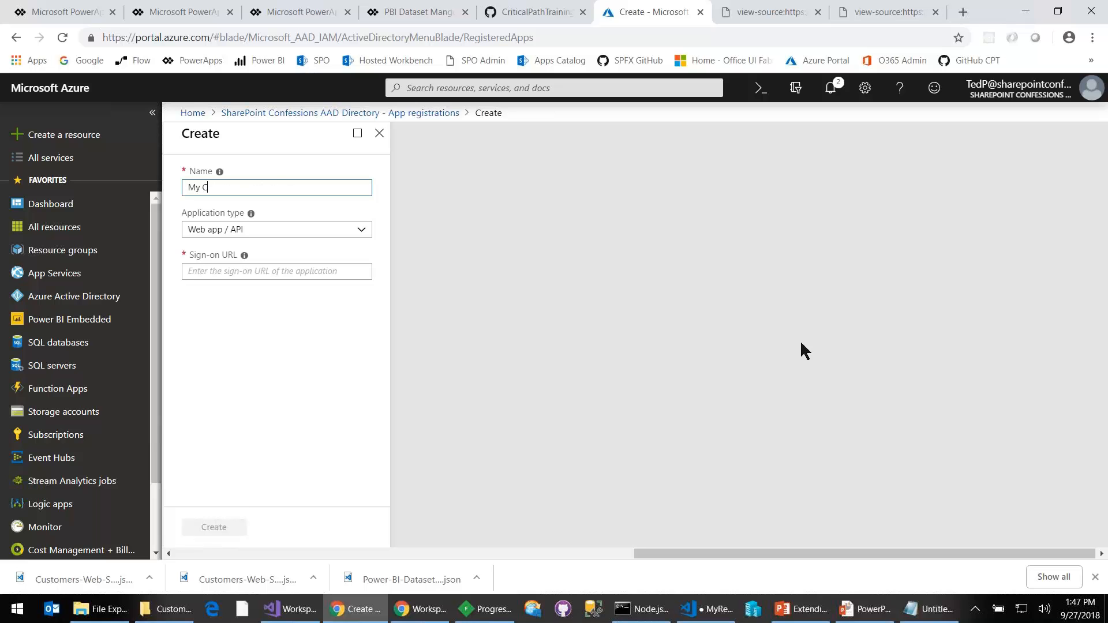
{"action": "type", "text": "C App"}
{"action": "left_click", "coordinate": [289, 273]}
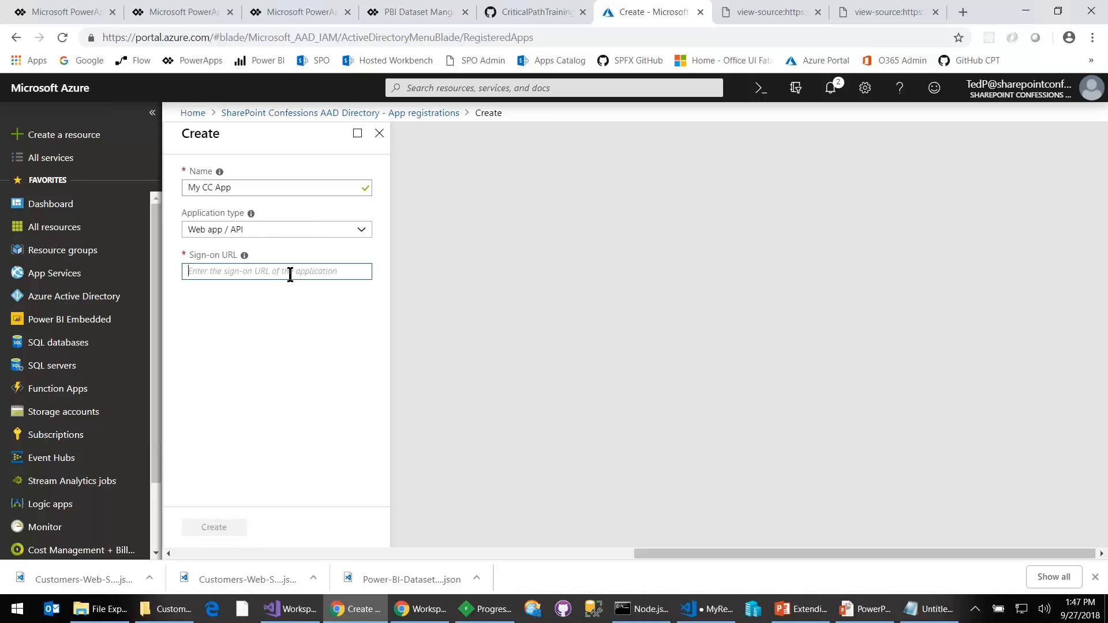
{"action": "type", "text": "http://"}
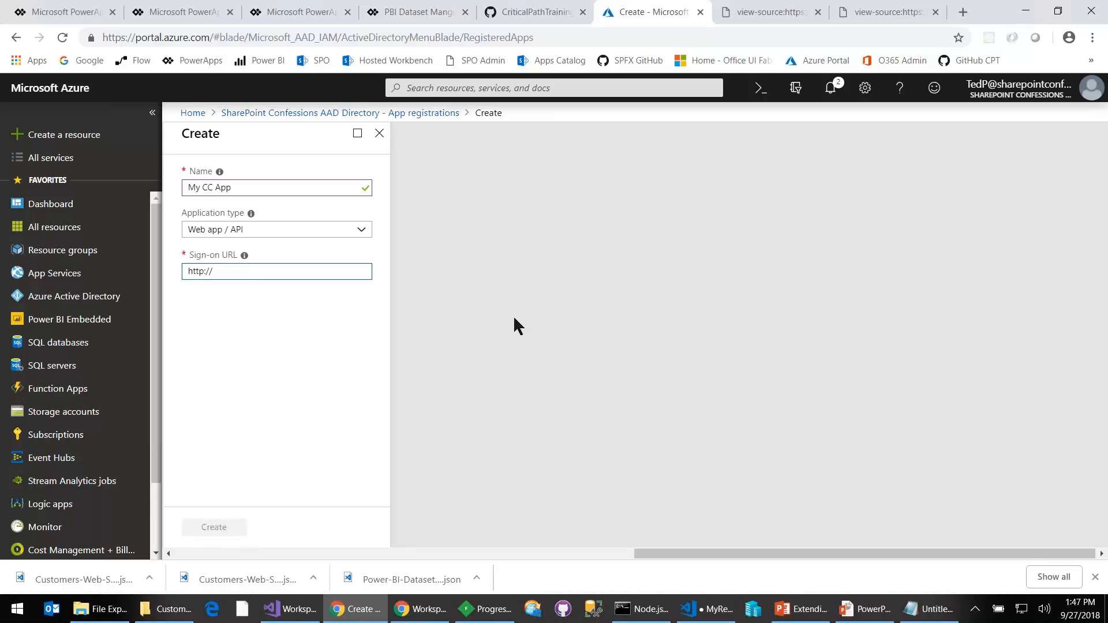
{"action": "type", "text": "localhost:1234"}
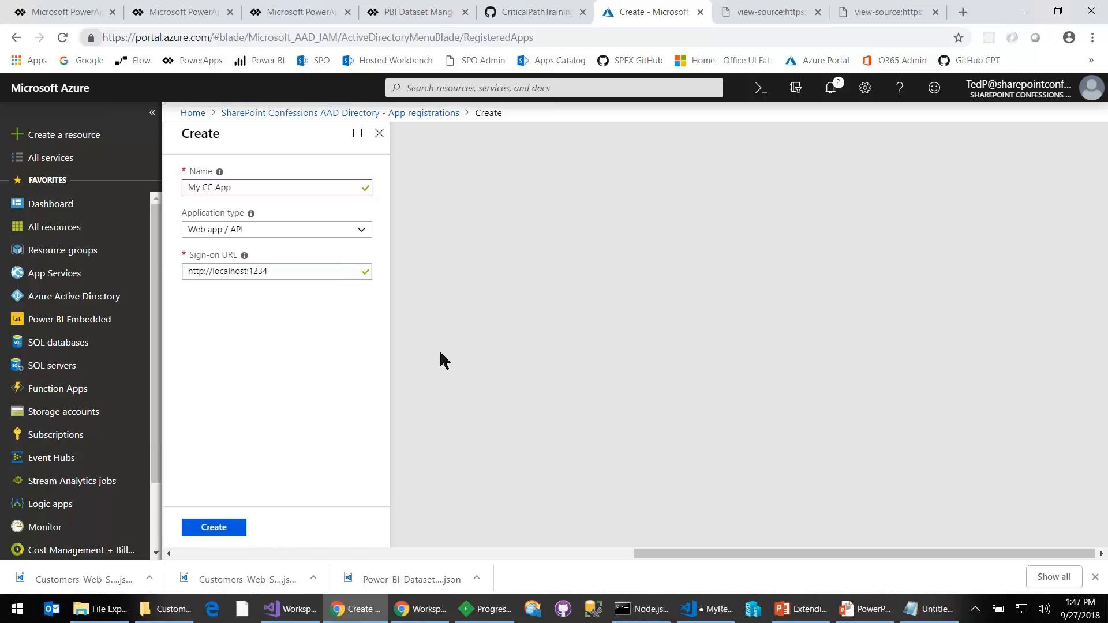
{"action": "left_click", "coordinate": [222, 526]}
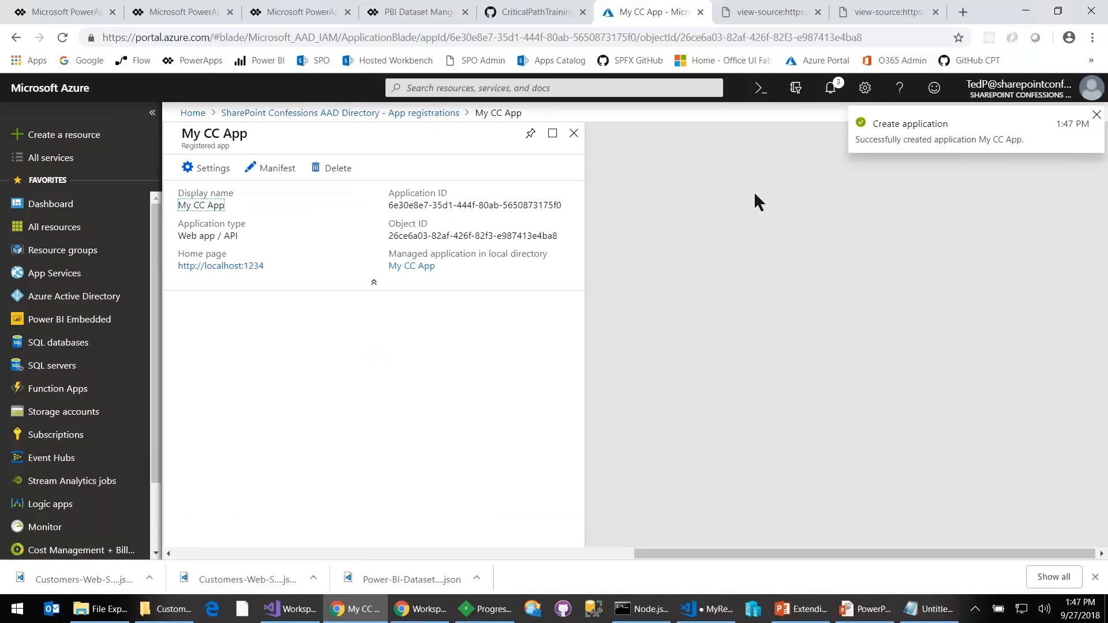
- Examine the application ID of the newly registered My CC App
{"action": "left_click", "coordinate": [413, 203]}
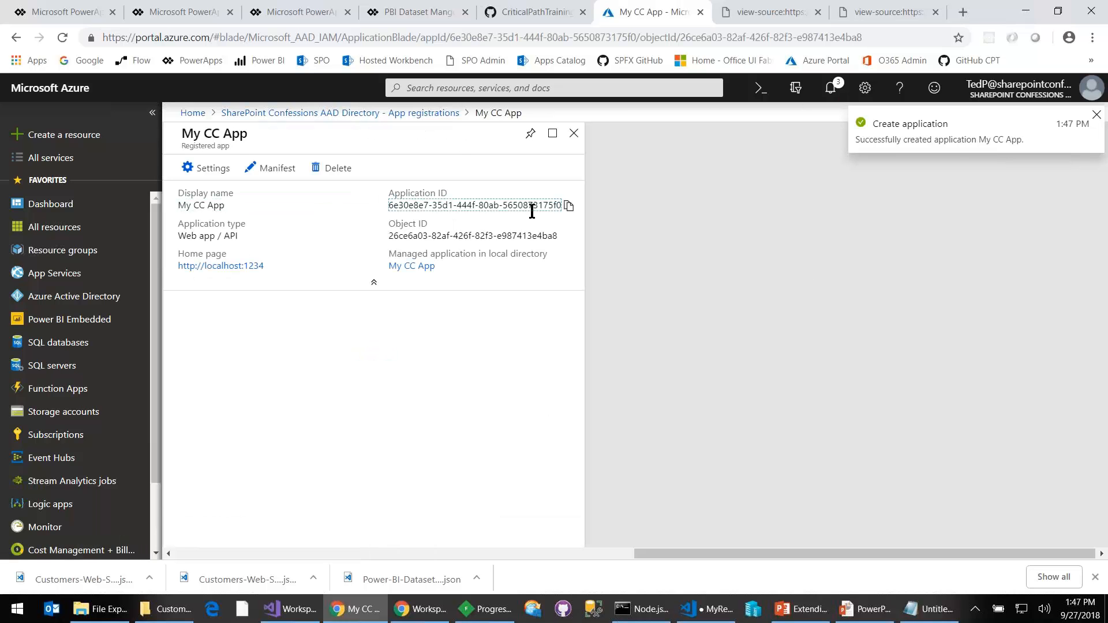
{"action": "left_click_drag", "start_coordinate": [388, 193], "coordinate": [460, 196]}
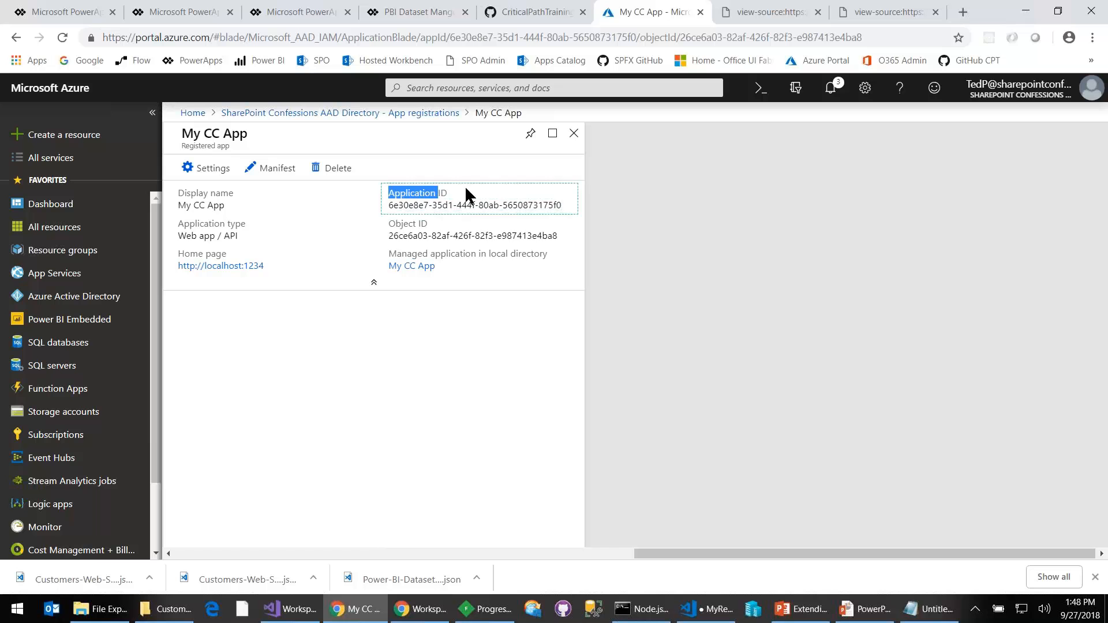
{"action": "left_click", "coordinate": [563, 205]}
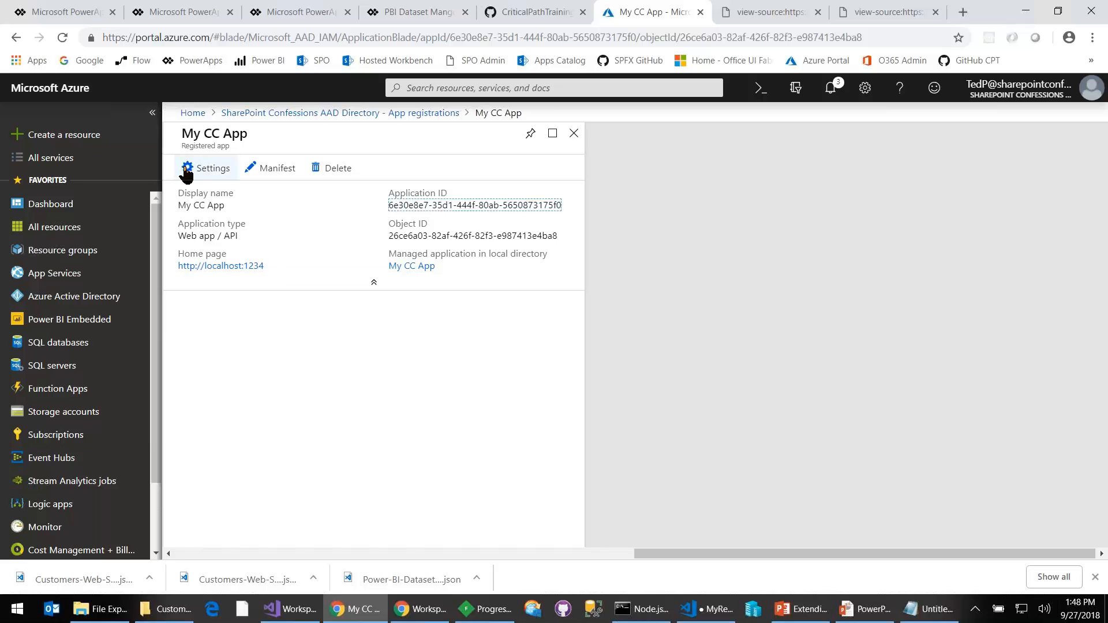
- Start adding an API to My CC App's required permissions and select Power BI Service
{"action": "left_click", "coordinate": [211, 169]}
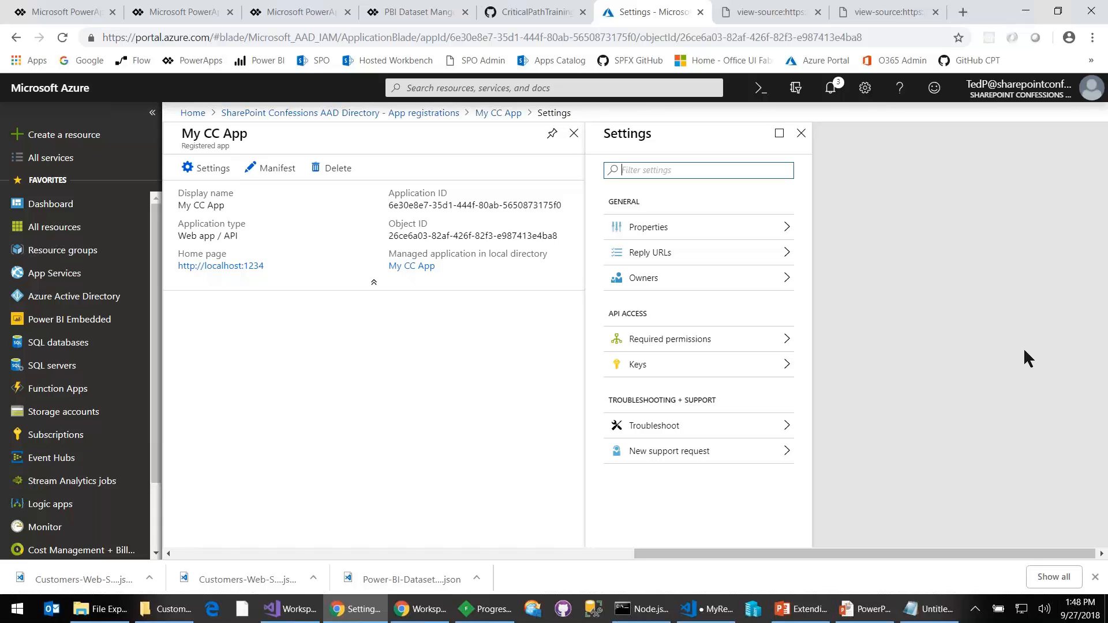
{"action": "left_click", "coordinate": [770, 341]}
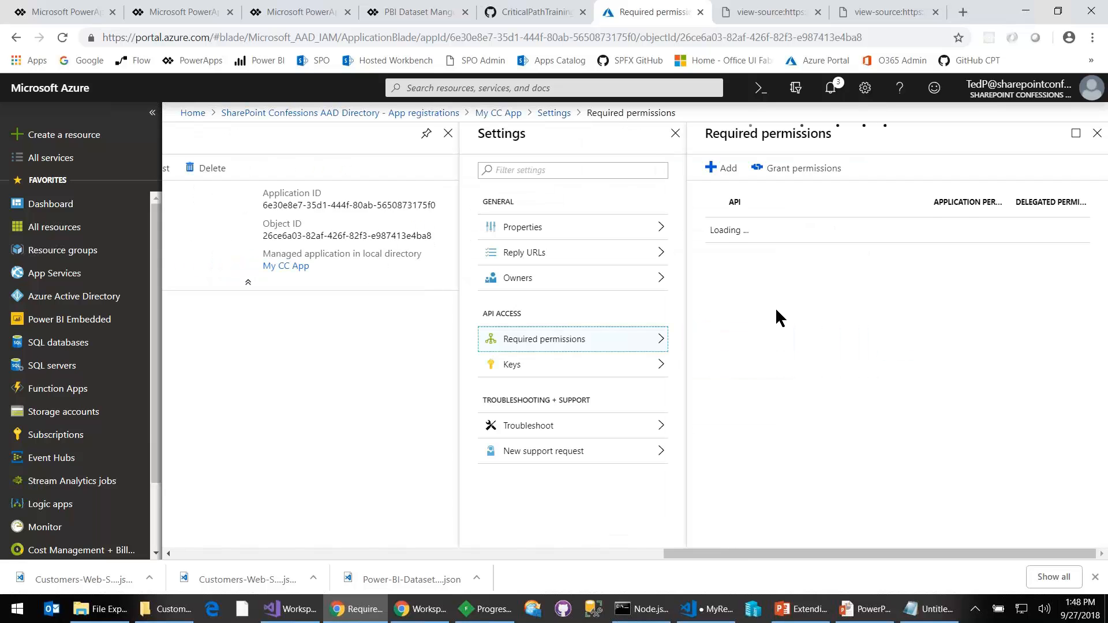
{"action": "left_click", "coordinate": [721, 168]}
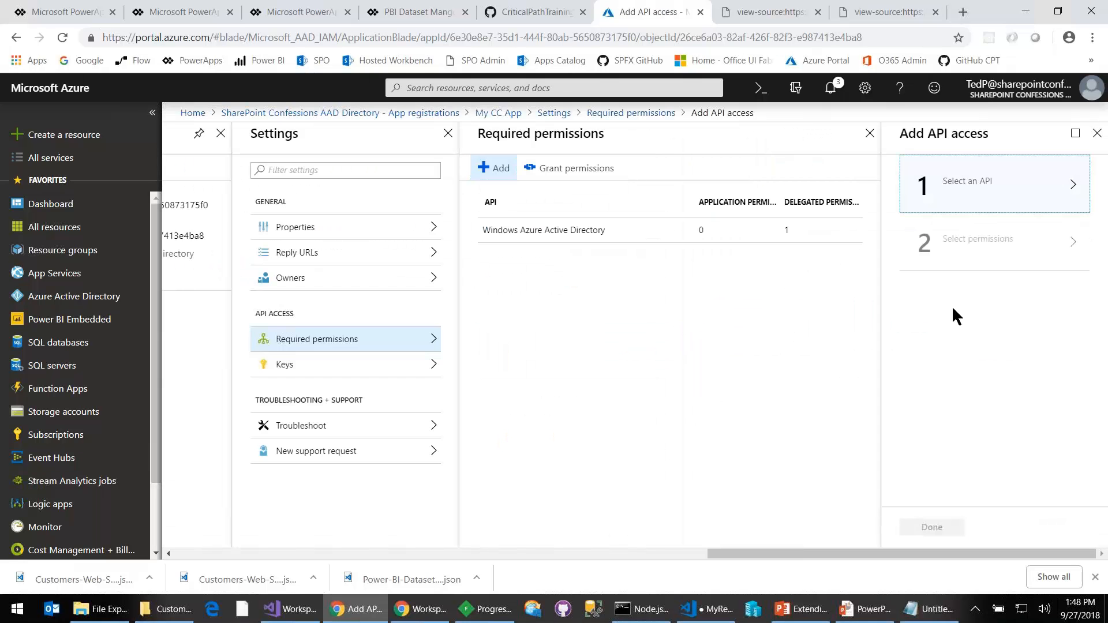
{"action": "left_click", "coordinate": [975, 199]}
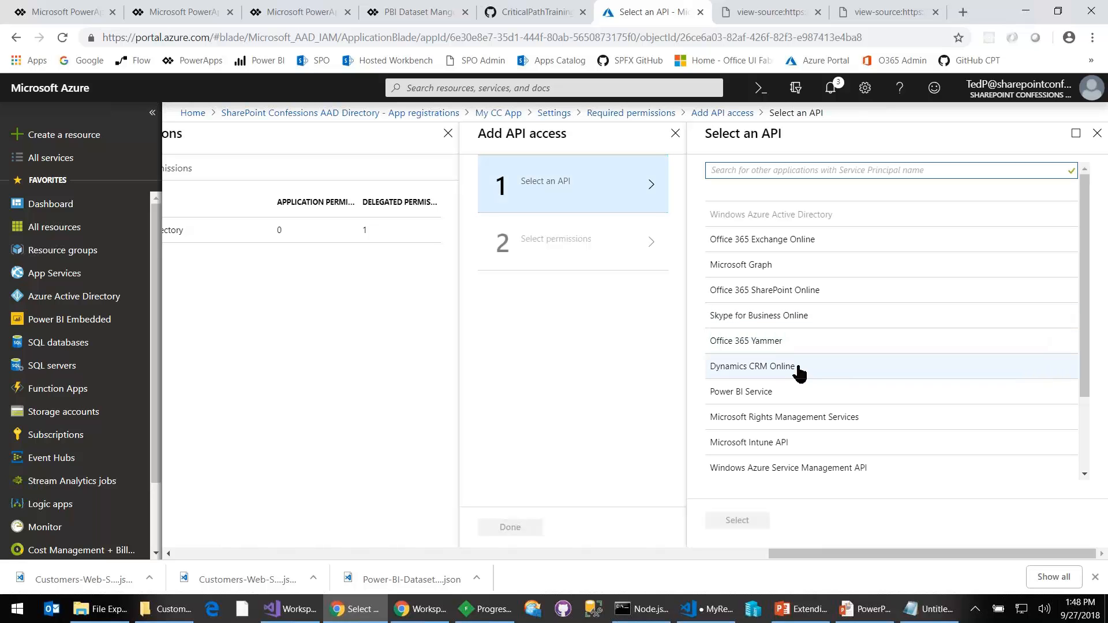
{"action": "left_click", "coordinate": [750, 394]}
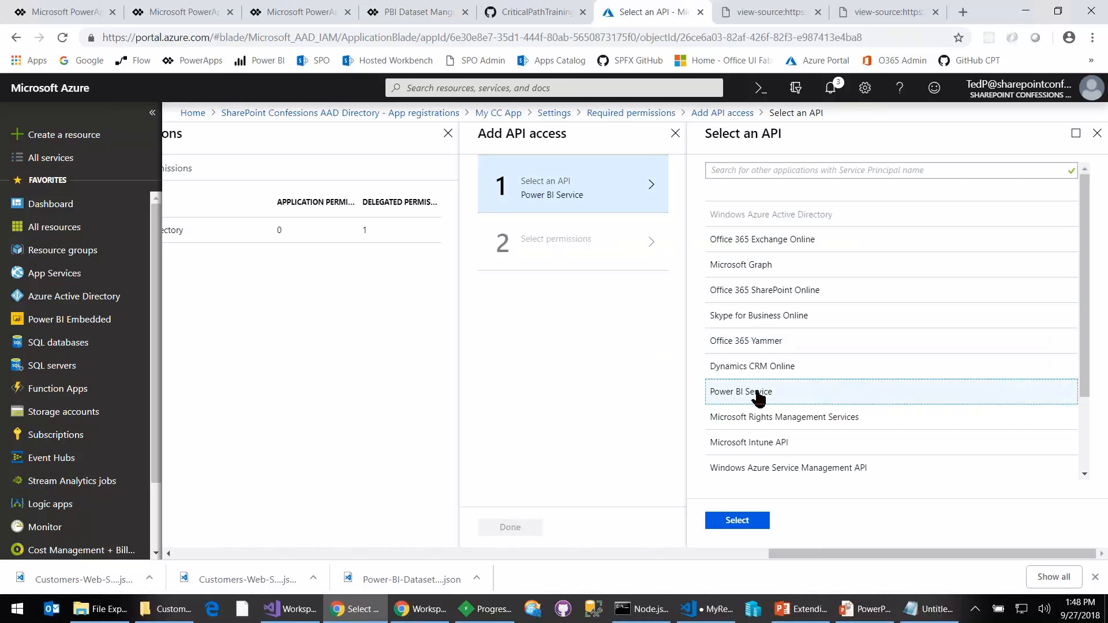
{"action": "left_click", "coordinate": [736, 521]}
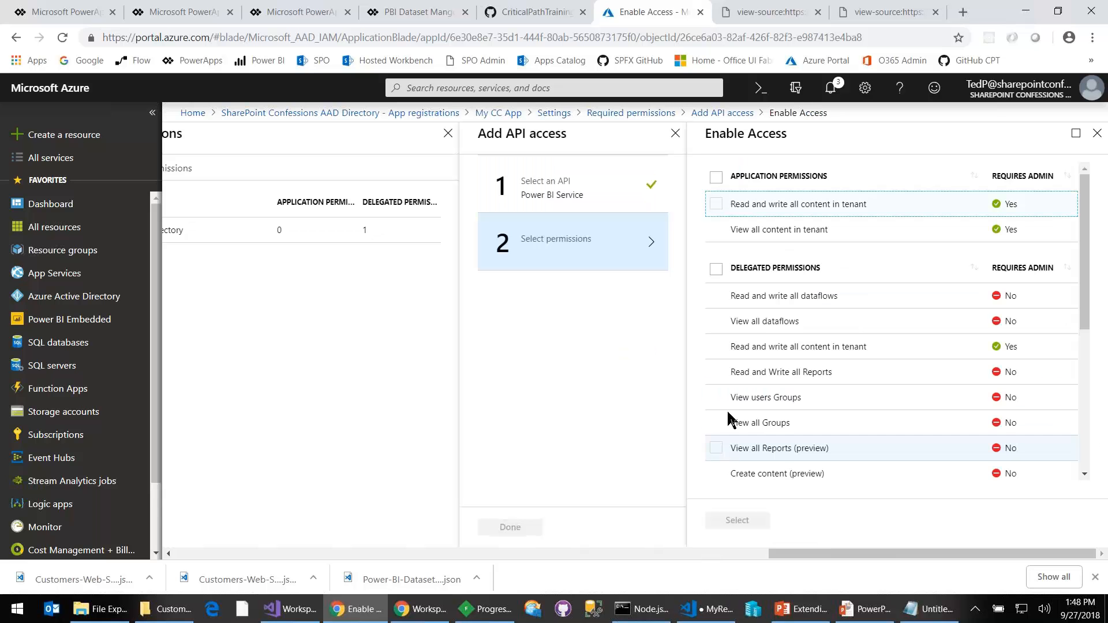
- Add the delegated permissions Read and write all dataflows, View all dataflows, and Read and write all content in tenant, and grant them for the application
{"action": "left_click", "coordinate": [715, 296]}
{"action": "left_click", "coordinate": [715, 321]}
{"action": "left_click", "coordinate": [715, 346]}
{"action": "left_click", "coordinate": [743, 522]}
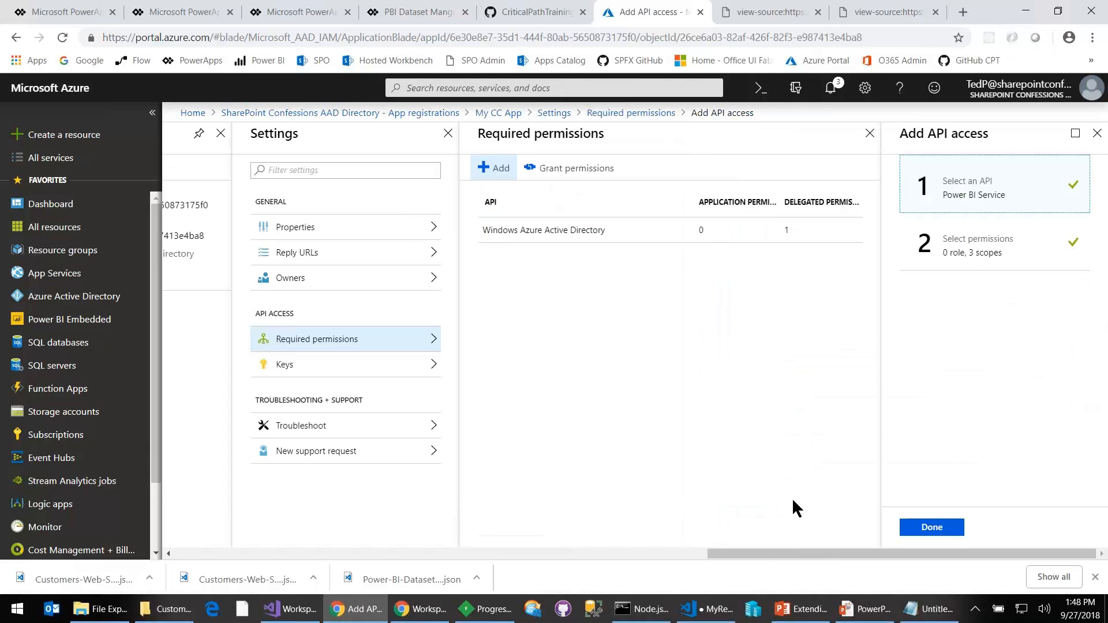
{"action": "left_click", "coordinate": [931, 526]}
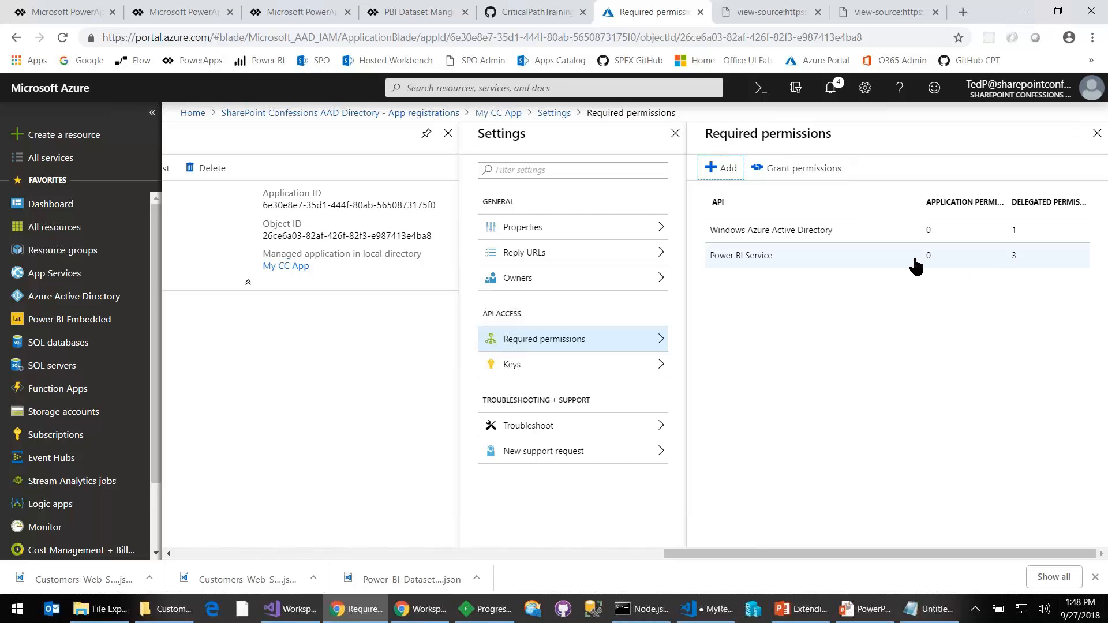
{"action": "left_click", "coordinate": [802, 179]}
{"action": "left_click", "coordinate": [729, 253]}
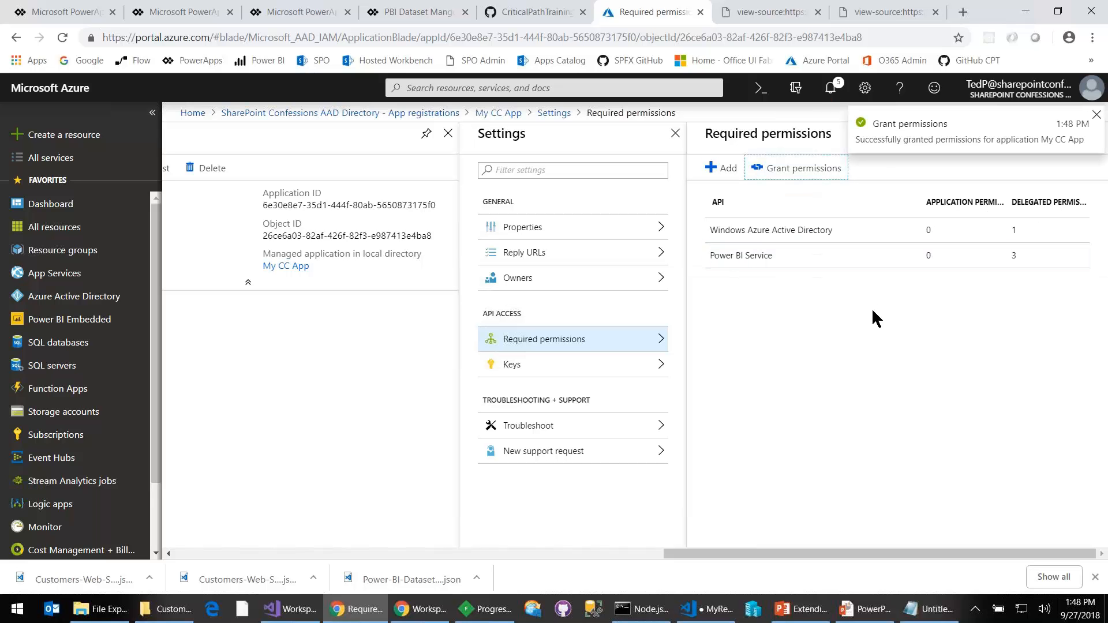
- Create and save an application key named Key1 that expires in 1 year, and select its generated value
{"action": "left_click", "coordinate": [565, 365]}
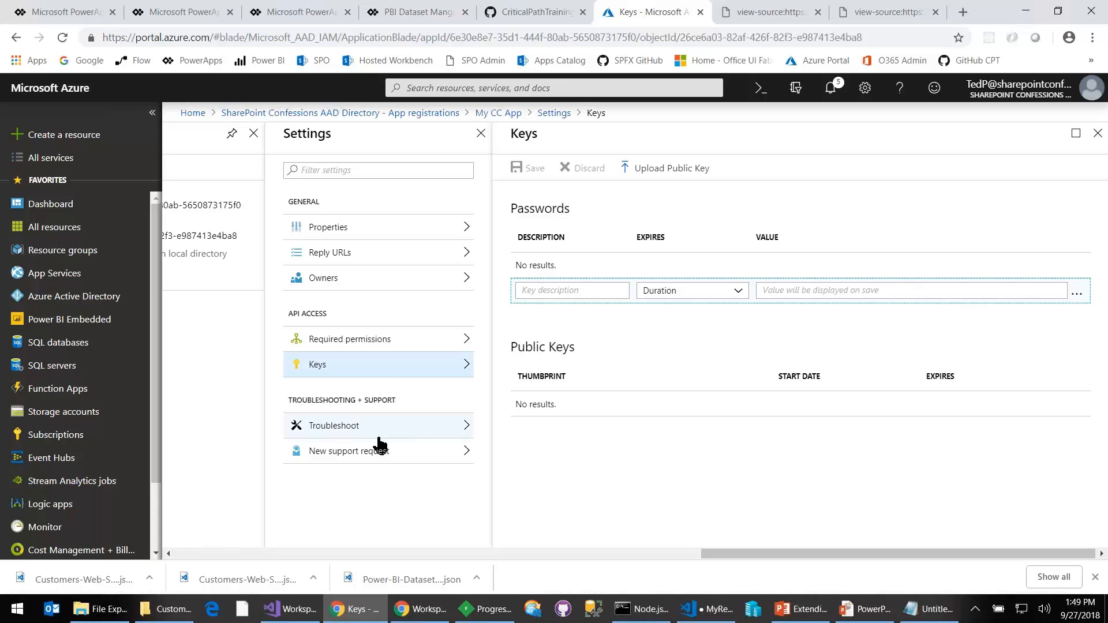
{"action": "left_click", "coordinate": [564, 292]}
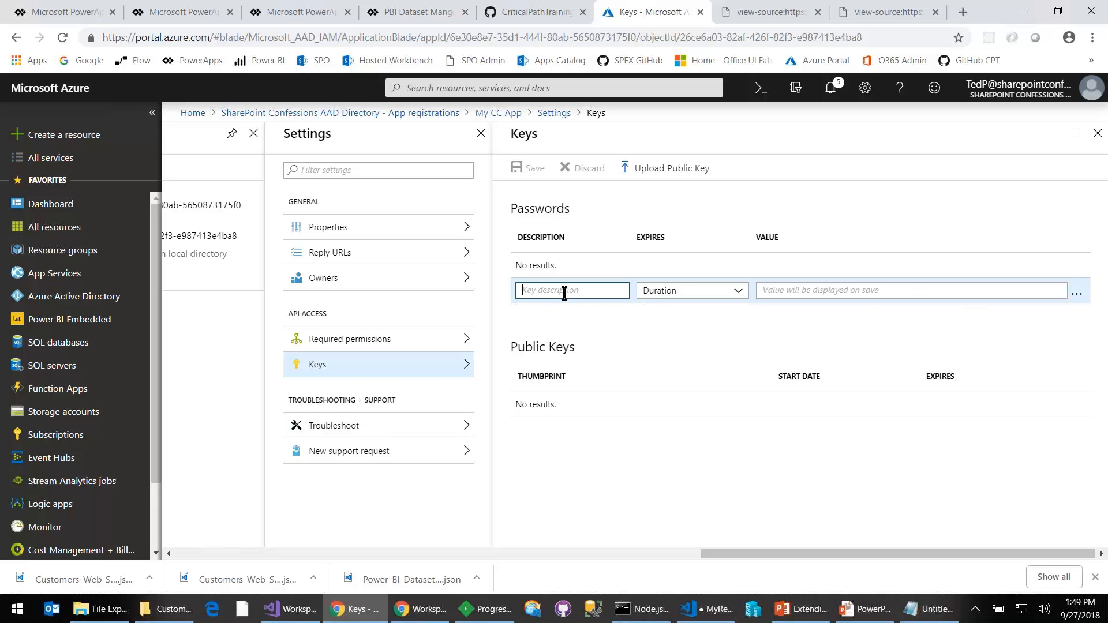
{"action": "type", "text": "Key1"}
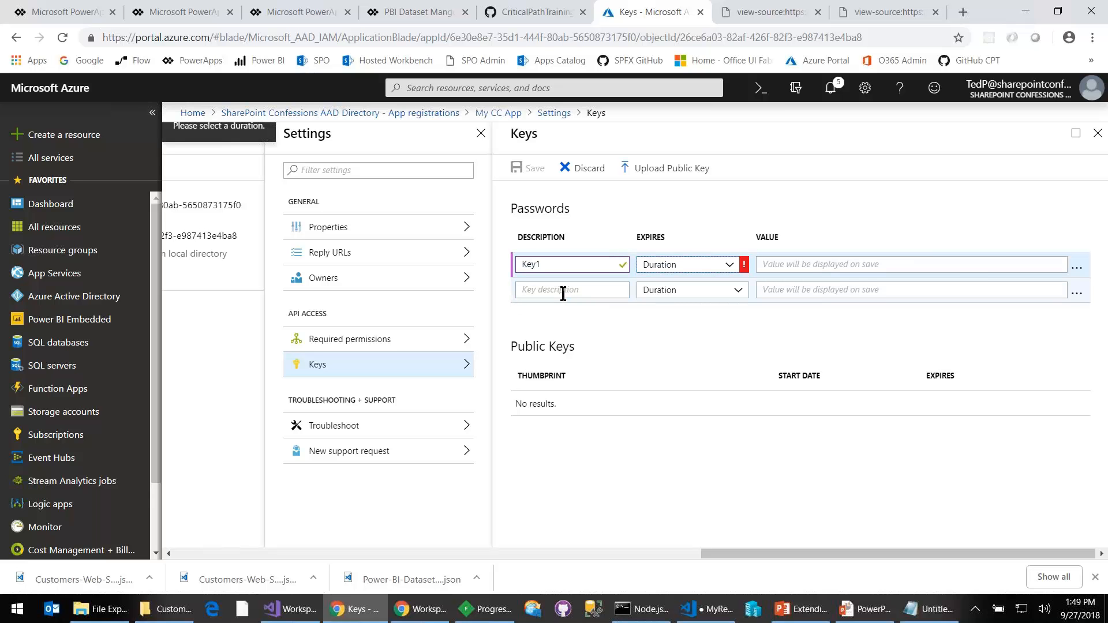
{"action": "left_click", "coordinate": [729, 266]}
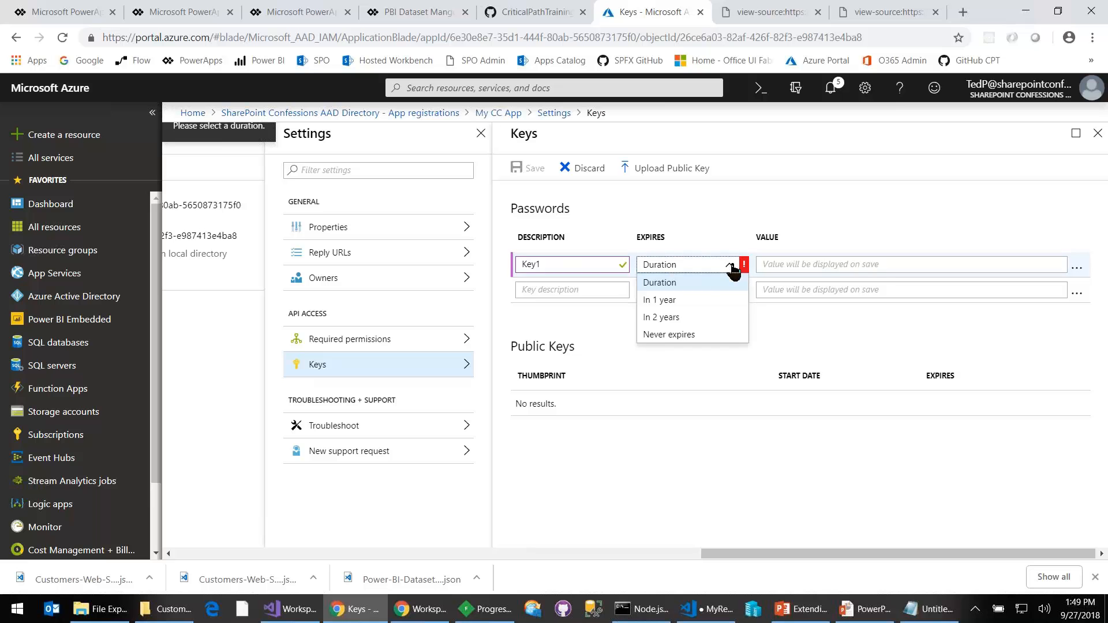
{"action": "left_click", "coordinate": [693, 299]}
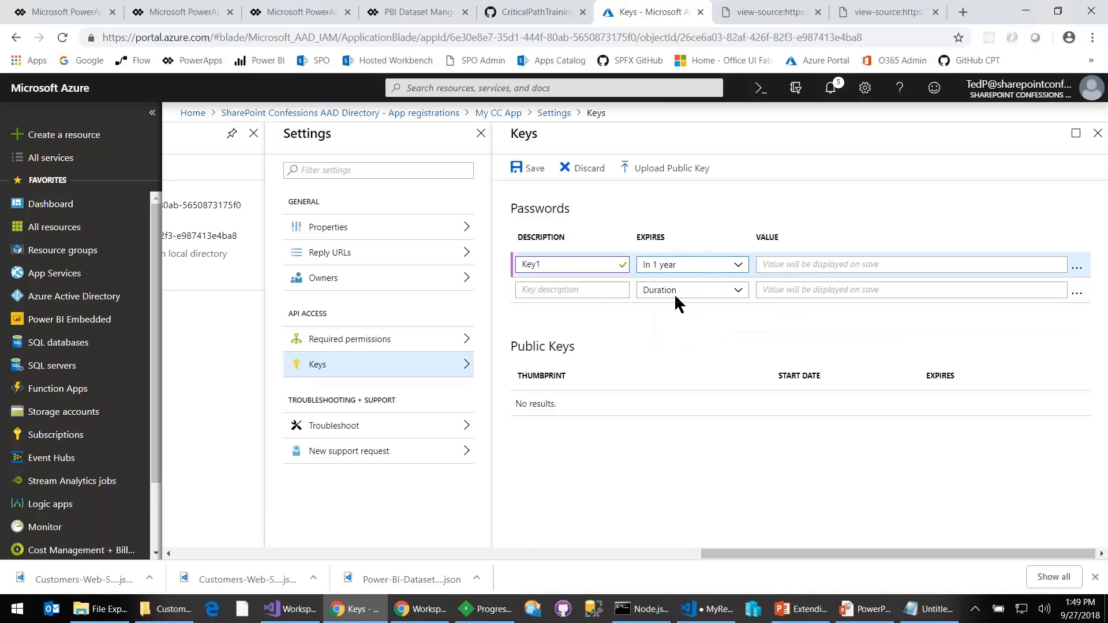
{"action": "left_click", "coordinate": [527, 167]}
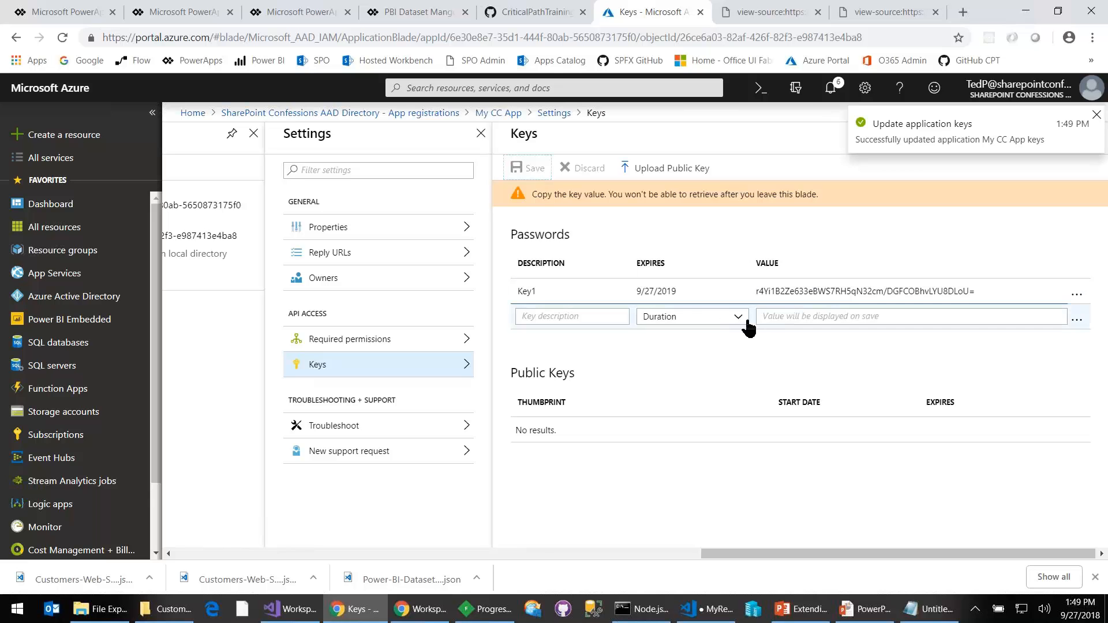
{"action": "left_click_drag", "start_coordinate": [981, 289], "coordinate": [750, 303]}
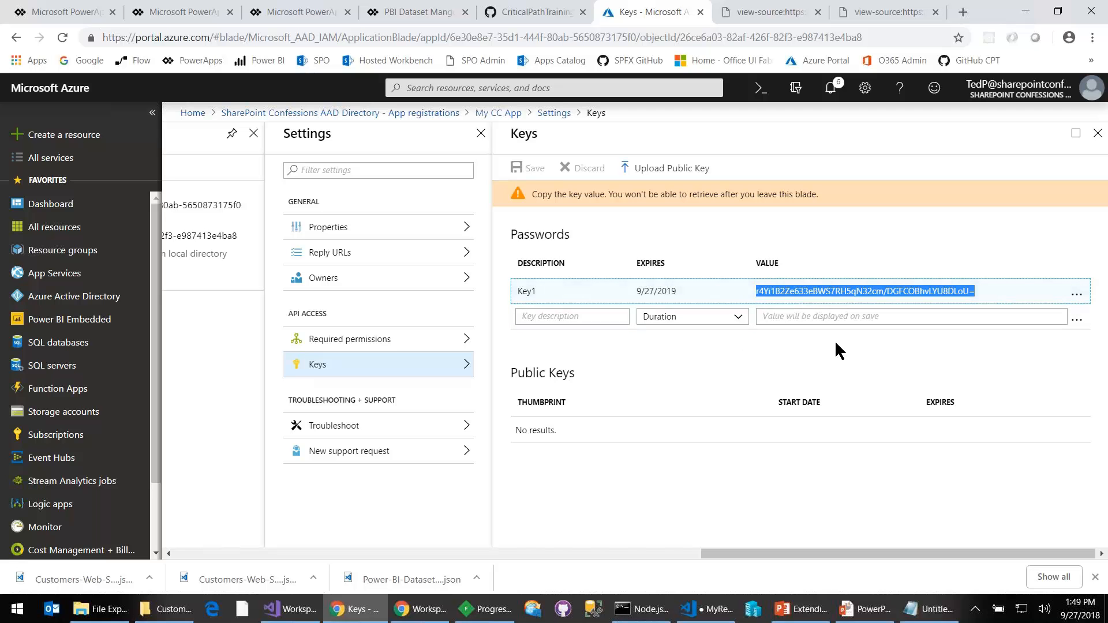
- Switch to the PowerPoint presentation to view the slide on creating an Azure AD application
{"action": "left_click", "coordinate": [866, 609]}
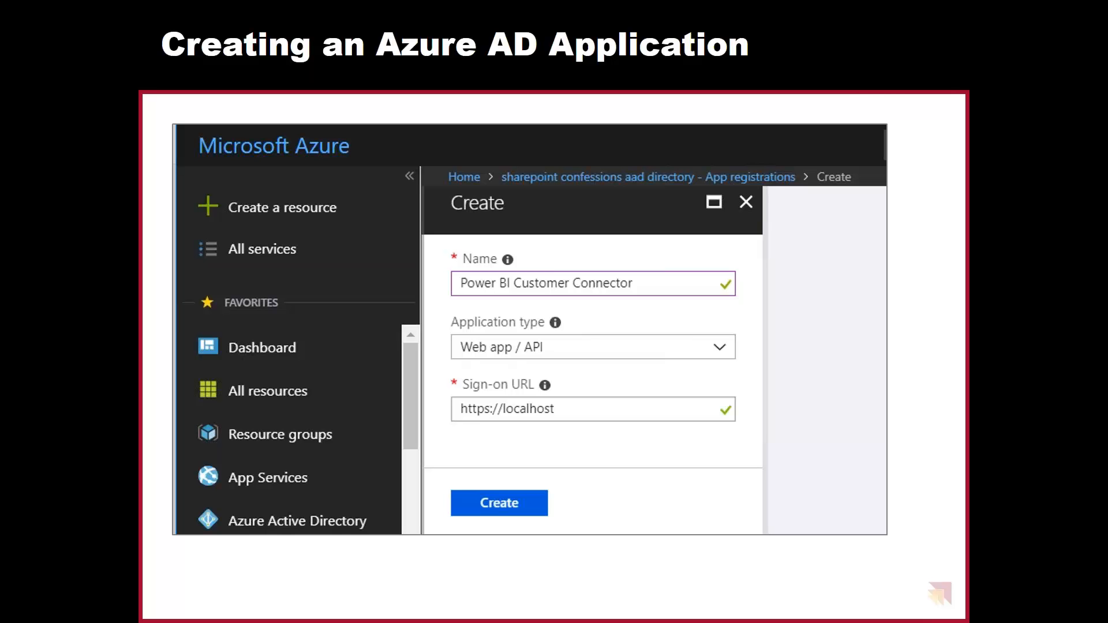